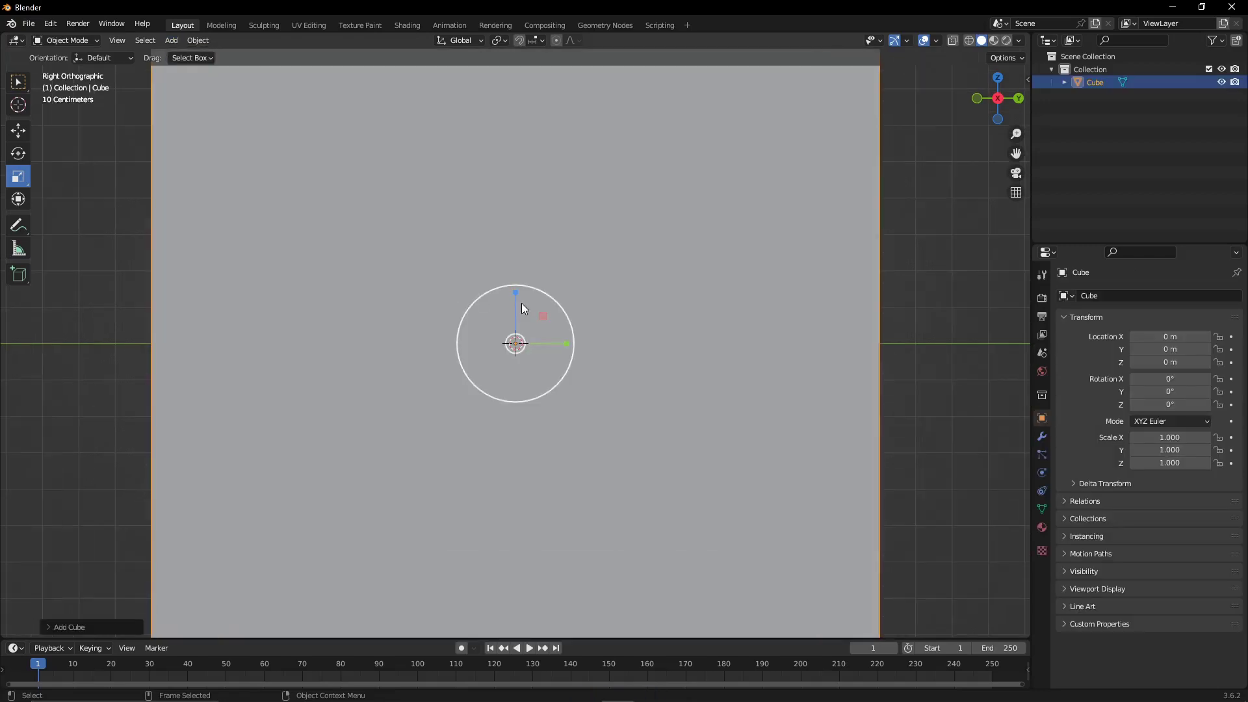
Scale the default cube to Z 0.016 and X/Y 0.300 in the N-panel, then view from the front.
{"action": "left_click_drag", "start_coordinate": [515, 293], "coordinate": [515, 327]}
{"action": "type", "text": "0.016"}
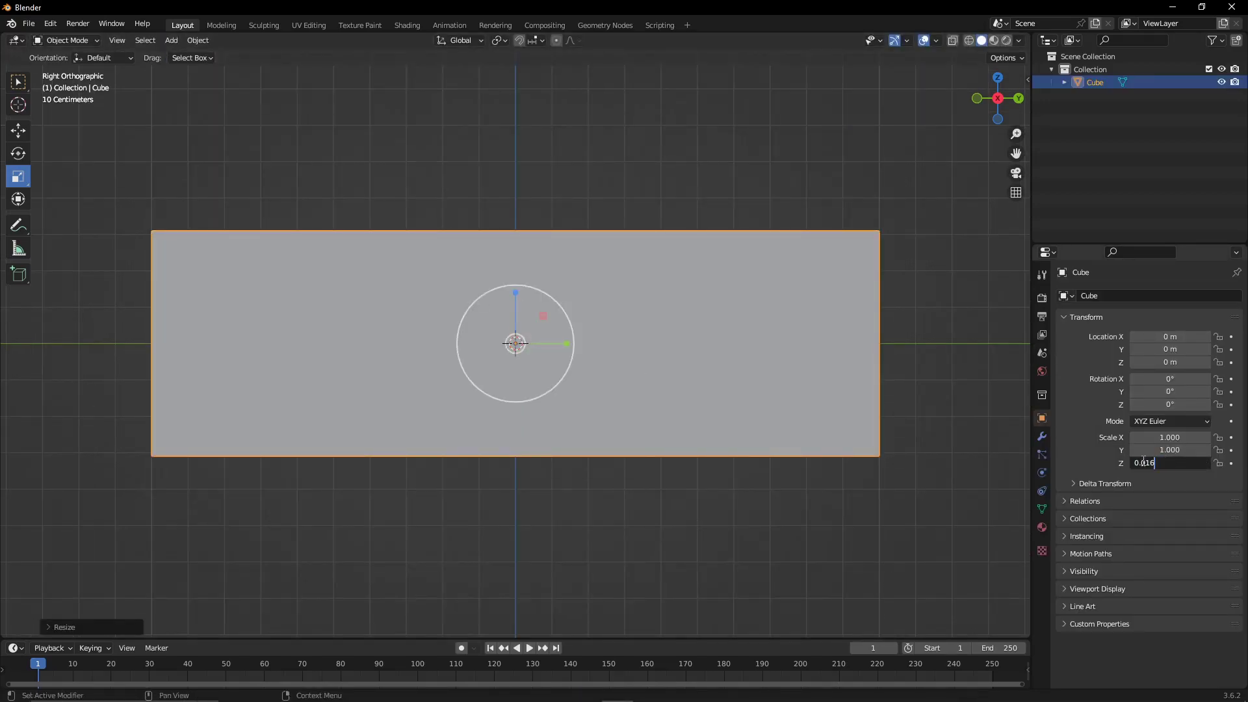
{"action": "key", "text": "Return"}
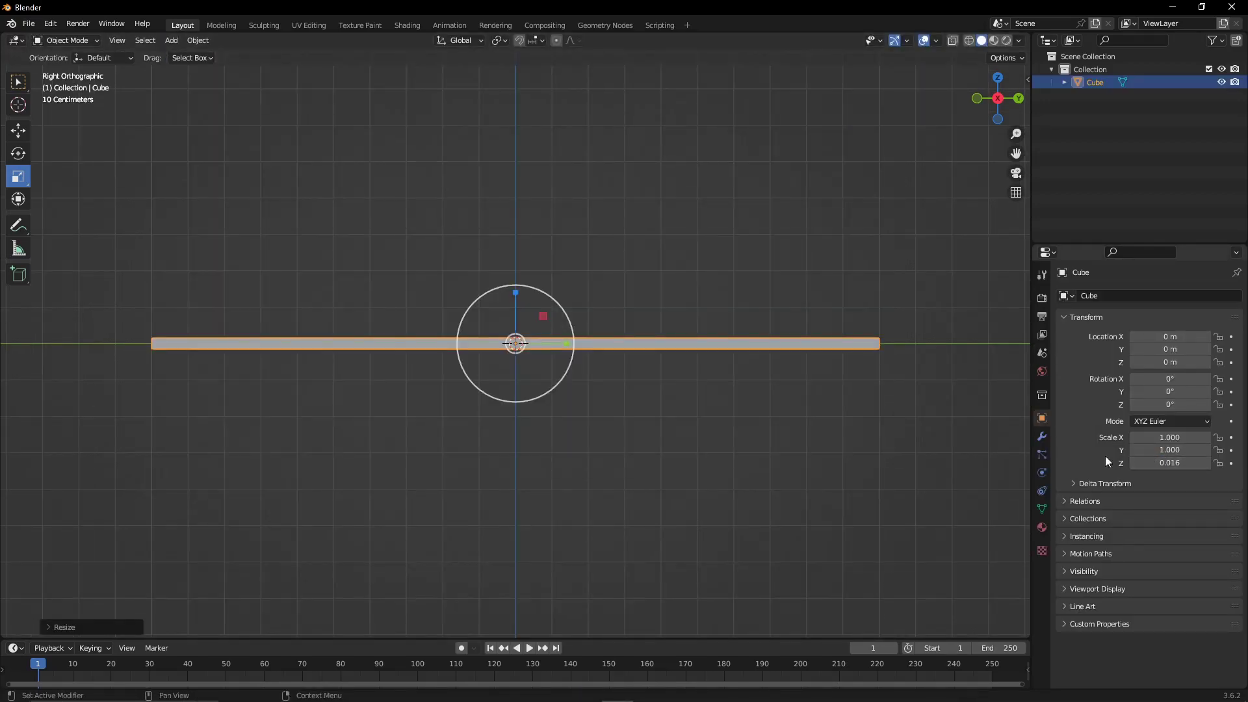
{"action": "scroll", "coordinate": [570, 362], "scroll_direction": "up", "scroll_amount": 1}
{"action": "left_click_drag", "start_coordinate": [567, 343], "coordinate": [547, 344]}
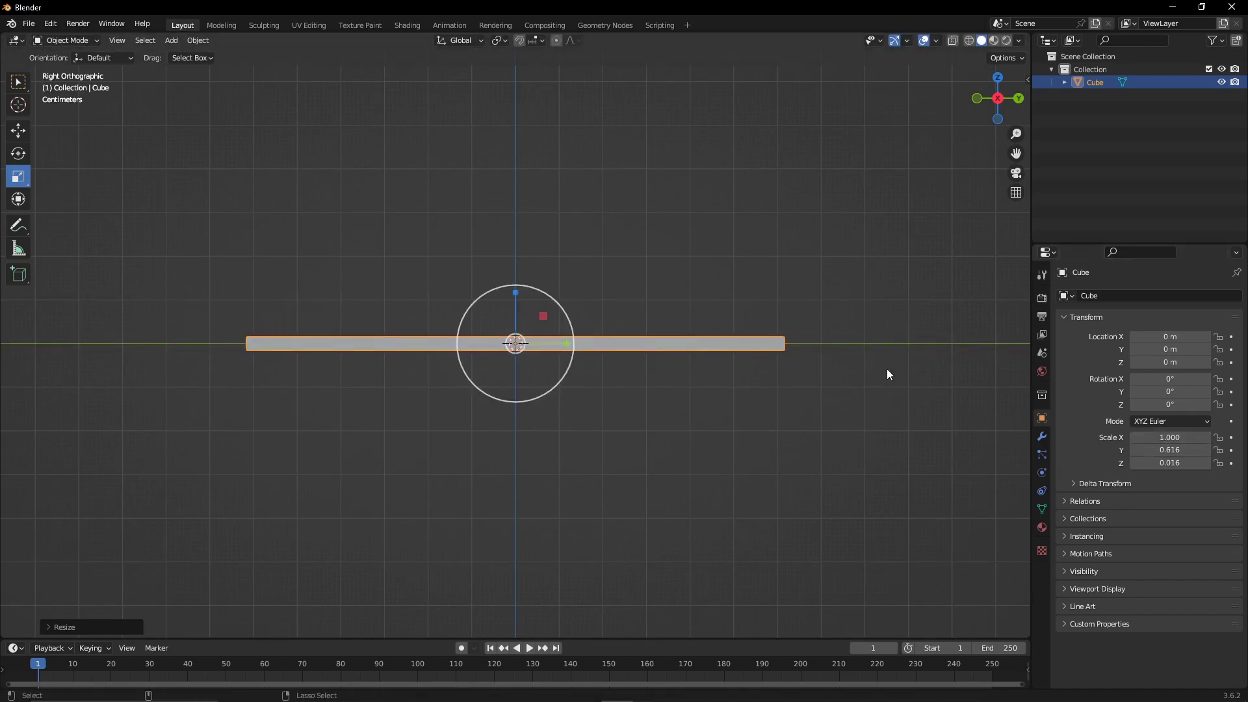
{"action": "key", "text": "KP_7"}
{"action": "left_click_drag", "start_coordinate": [1170, 437], "coordinate": [1170, 449]}
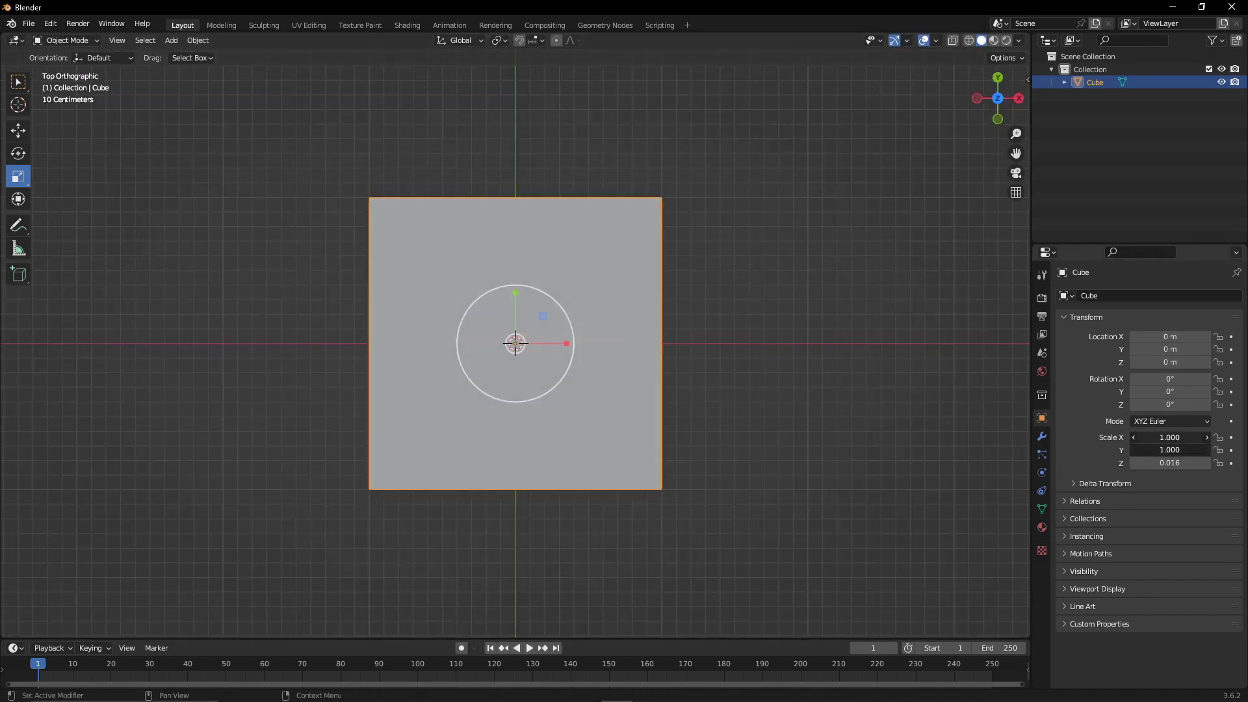
{"action": "type", "text": "0.3"}
{"action": "key", "text": "Return"}
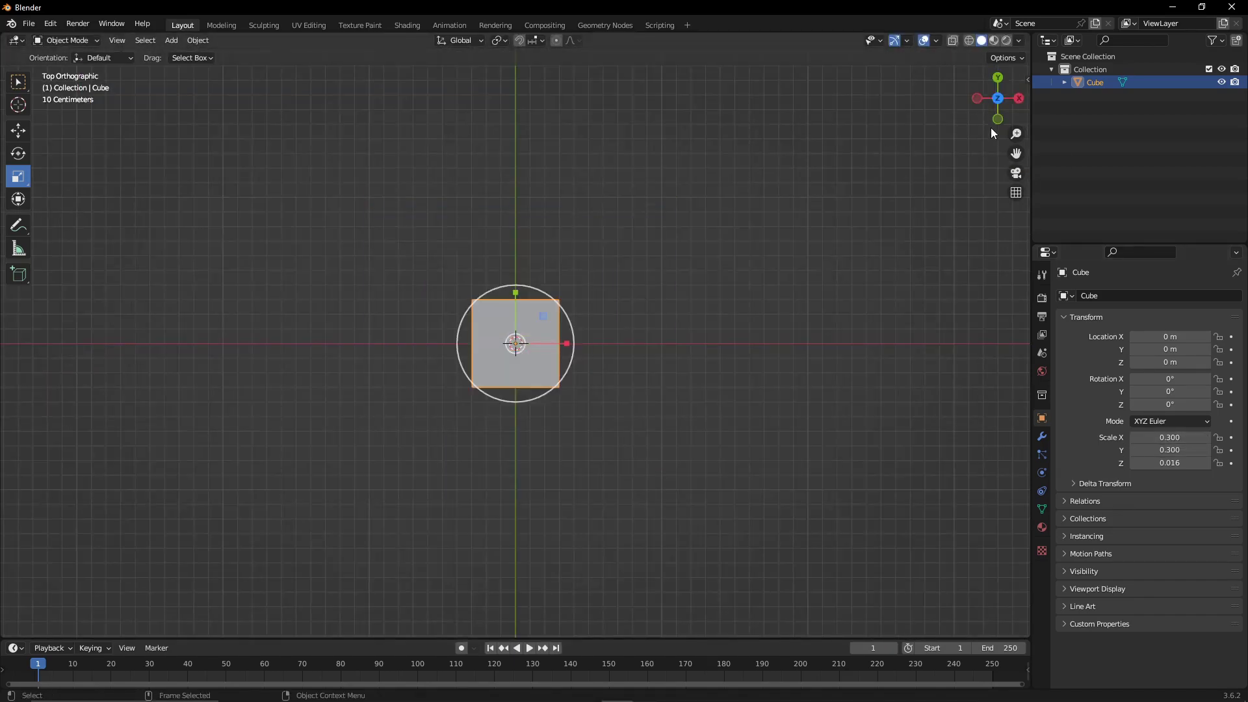
{"action": "key", "text": "KP_1"}
{"action": "scroll", "coordinate": [592, 377], "scroll_direction": "up", "scroll_amount": 3}
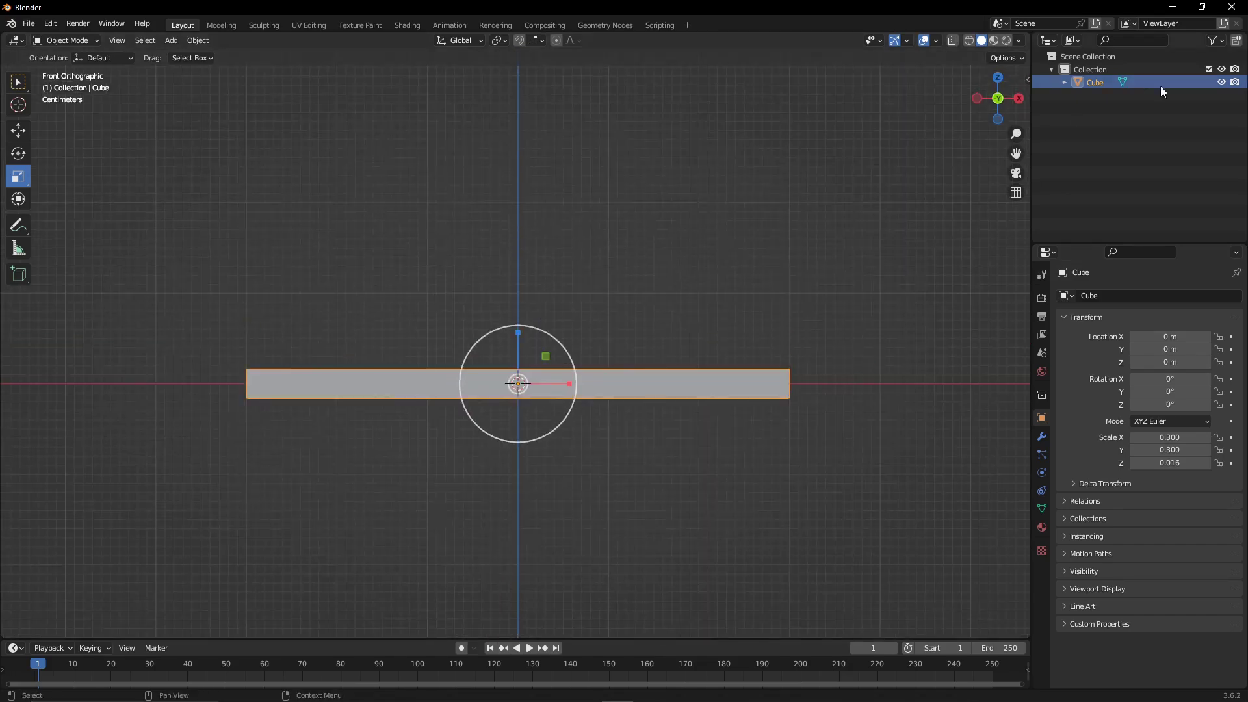
Add a new cube, Cube.001, scaled to 0.083 × 0.083 × 0.013.
{"action": "left_click", "coordinate": [171, 41]}
{"action": "left_click", "coordinate": [338, 67]}
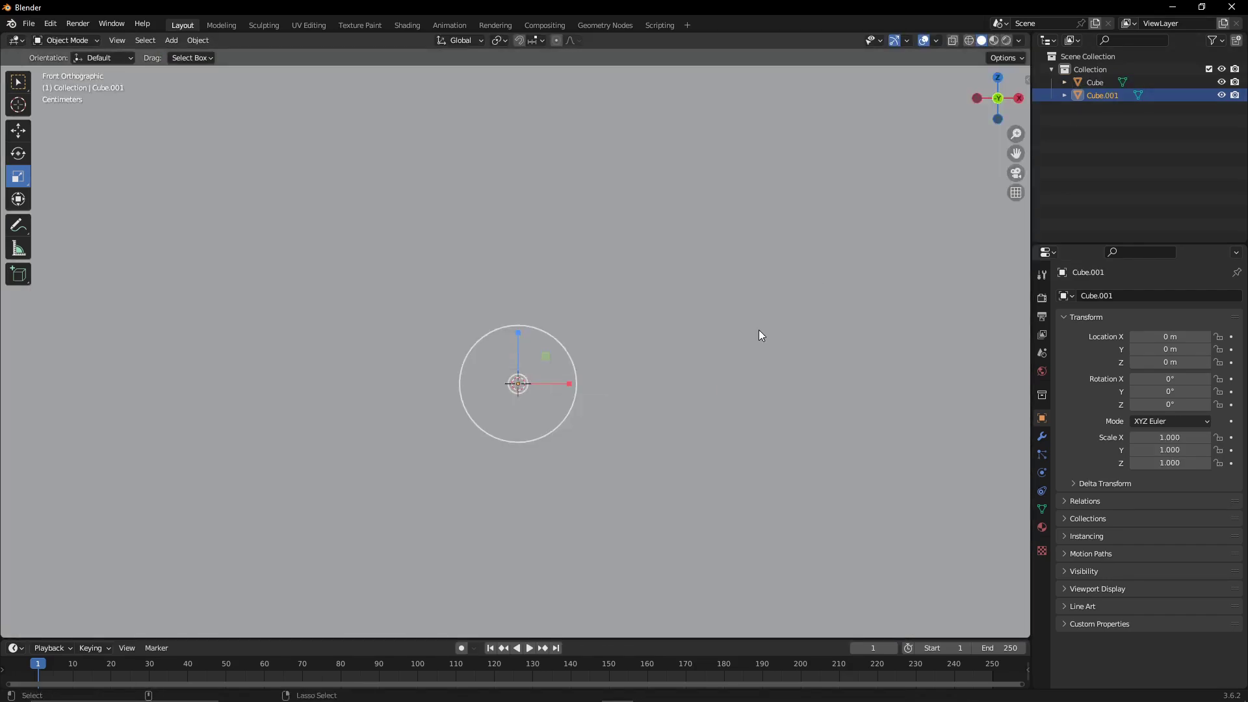
{"action": "mouse_move", "coordinate": [496, 380]}
{"action": "left_mouse_down"}
{"action": "mouse_move", "coordinate": [490, 361]}
{"action": "mouse_move", "coordinate": [517, 359]}
{"action": "left_mouse_up"}
{"action": "double_click", "coordinate": [1157, 450]}
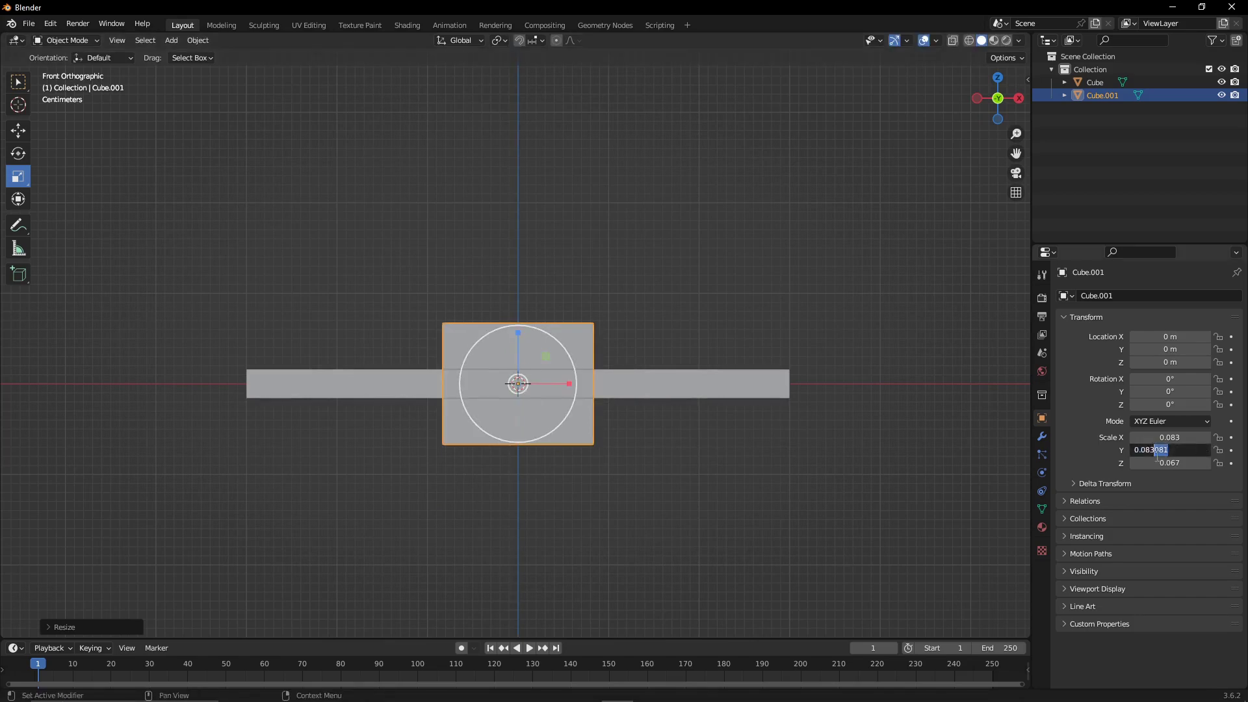
{"action": "type", "text": "13"}
{"action": "key", "text": "Return"}
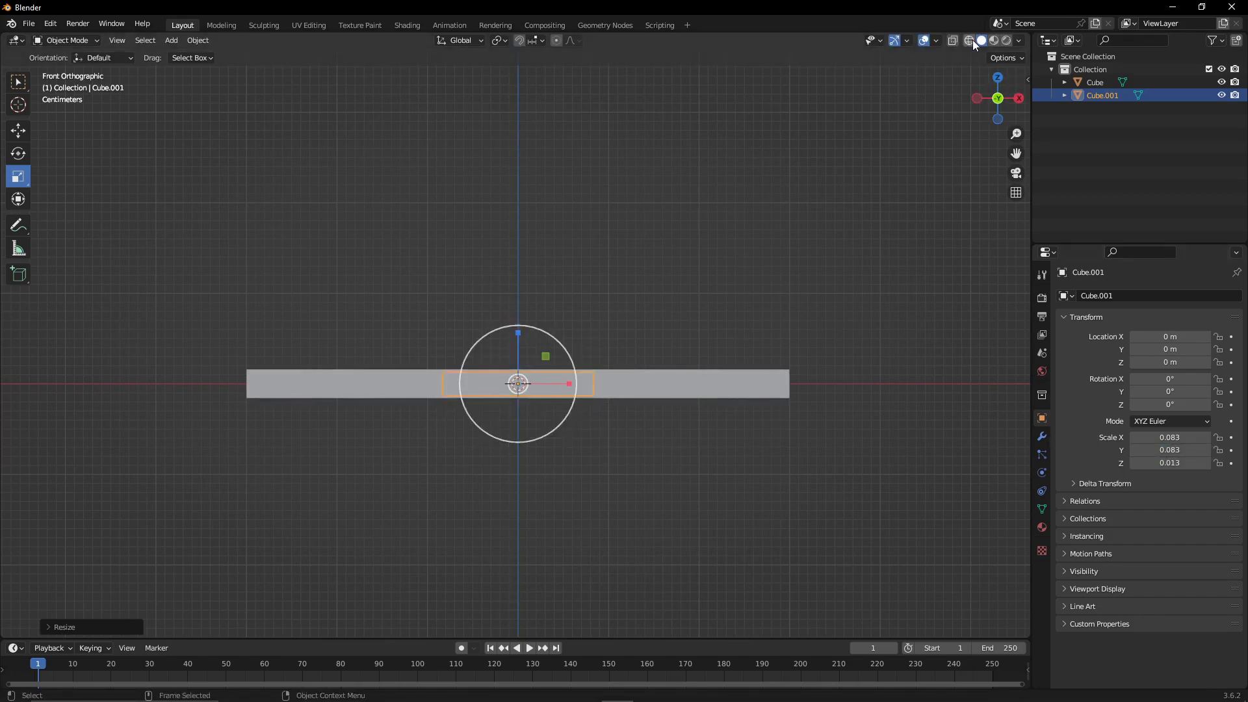
Switch to wireframe, raise Cube.001 along Z, and start editing the base slab.
{"action": "left_click", "coordinate": [969, 40]}
{"action": "left_click_drag", "start_coordinate": [663, 314], "coordinate": [526, 323]}
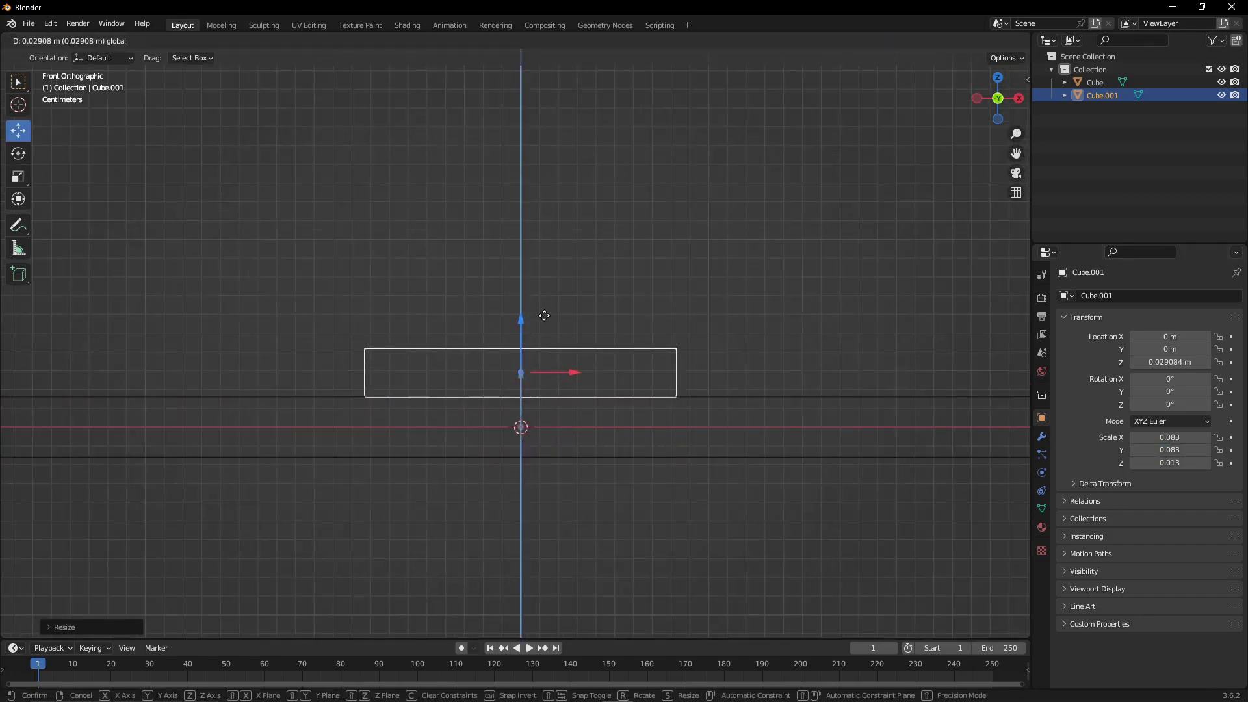
{"action": "left_click", "coordinate": [700, 399]}
{"action": "key", "text": "Tab"}
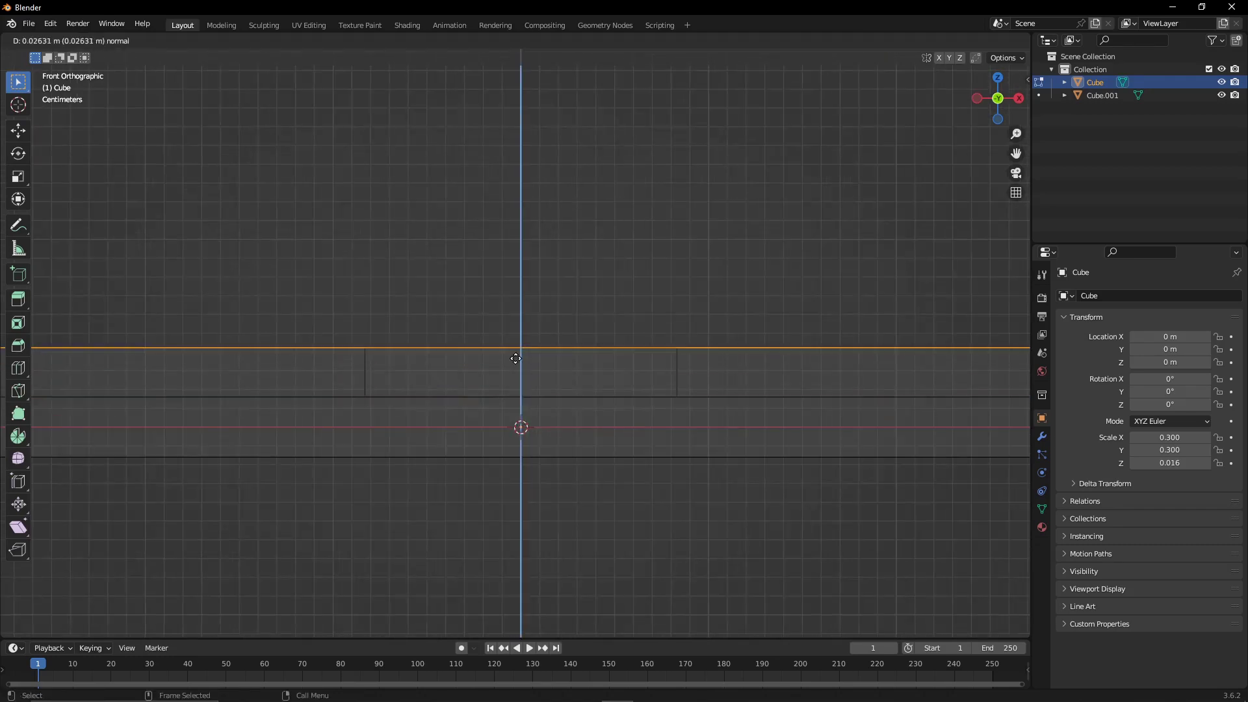
Extrude the base slab's top face and add loop cuts around its sides.
{"action": "left_click", "coordinate": [516, 358]}
{"action": "scroll", "coordinate": [294, 373], "scroll_direction": "down", "scroll_amount": 3}
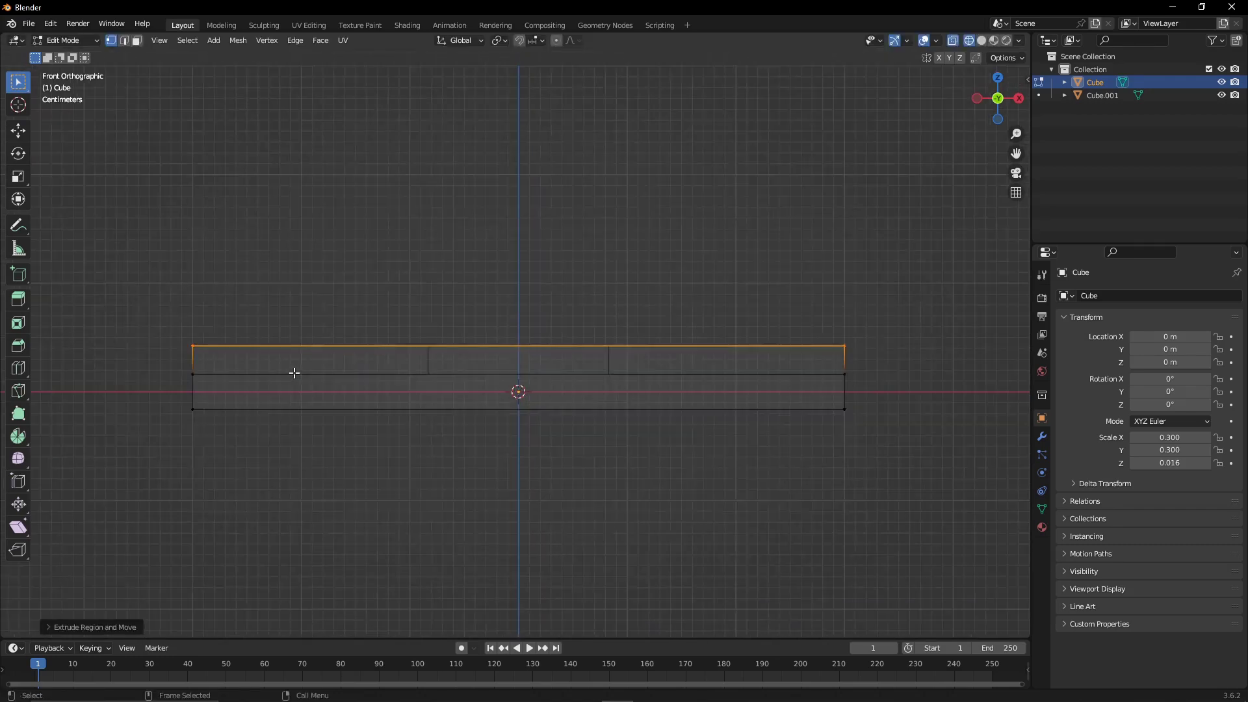
{"action": "left_click", "coordinate": [200, 355]}
{"action": "key", "text": "shift+space"}
{"action": "key", "text": "r"}
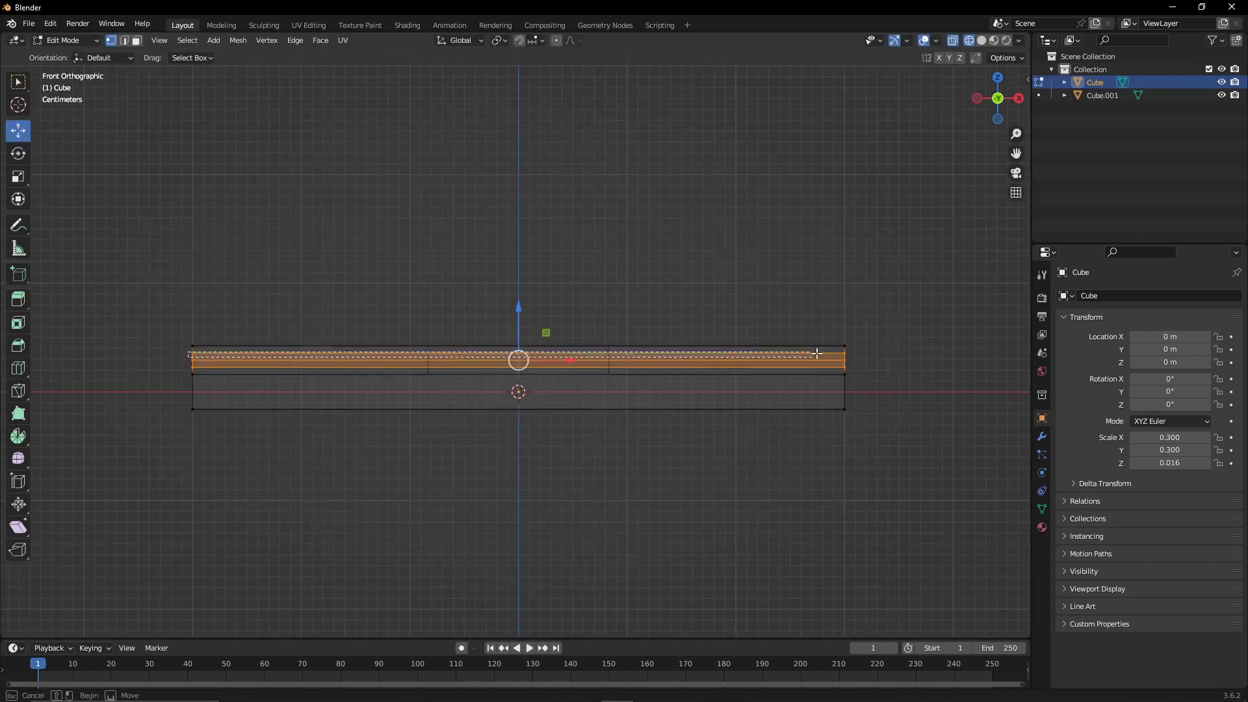
Scale one horizontal edge loop inward to form a groove in the slab's edge.
{"action": "left_click_drag", "start_coordinate": [816, 353], "coordinate": [322, 330]}
{"action": "key", "text": "shift+space"}
{"action": "key", "text": "s"}
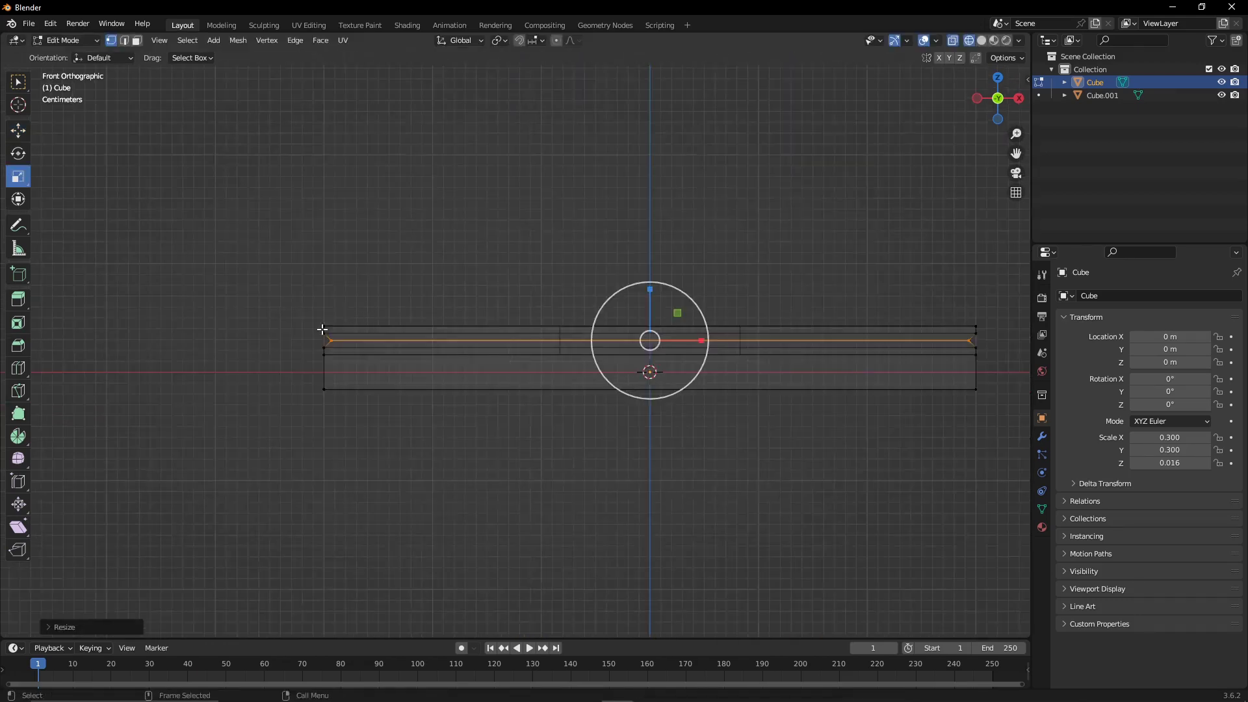
{"action": "scroll", "coordinate": [956, 346], "scroll_direction": "up", "scroll_amount": 4}
{"action": "left_click", "coordinate": [765, 324]}
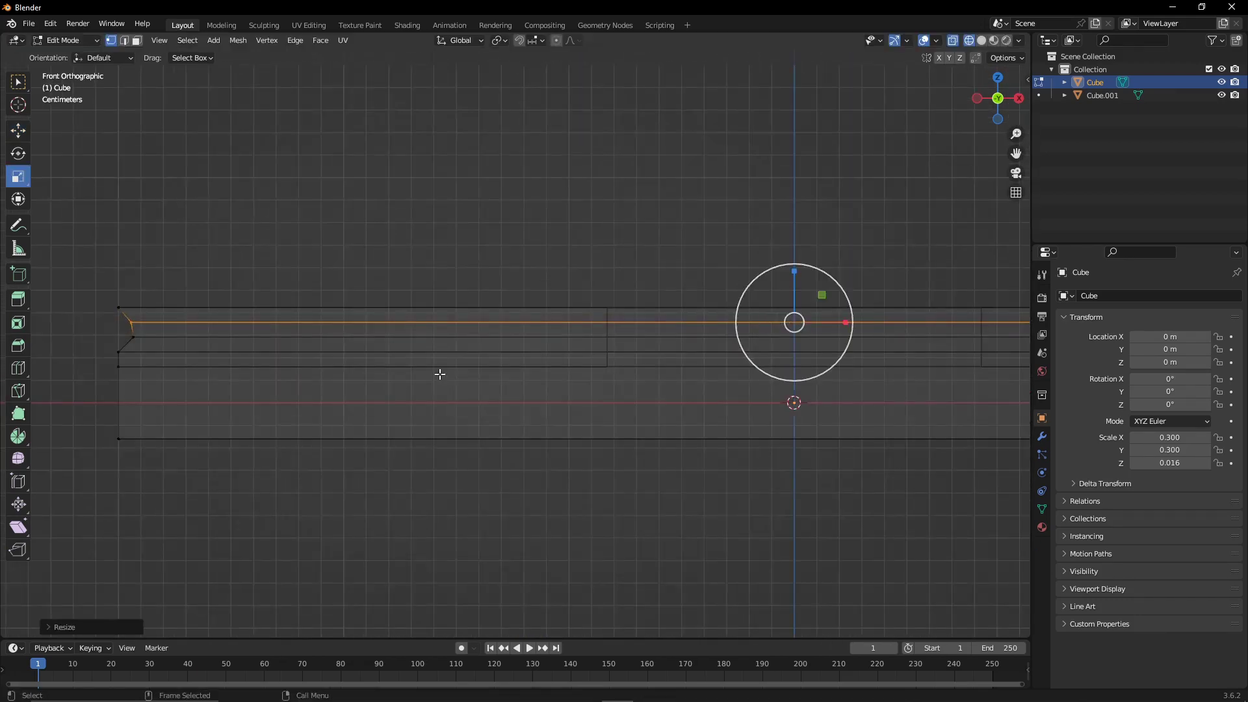
{"action": "key", "text": "ctrl+z"}
{"action": "scroll", "coordinate": [759, 342], "scroll_direction": "down", "scroll_amount": 7}
{"action": "scroll", "coordinate": [781, 340], "scroll_direction": "up", "scroll_amount": 8}
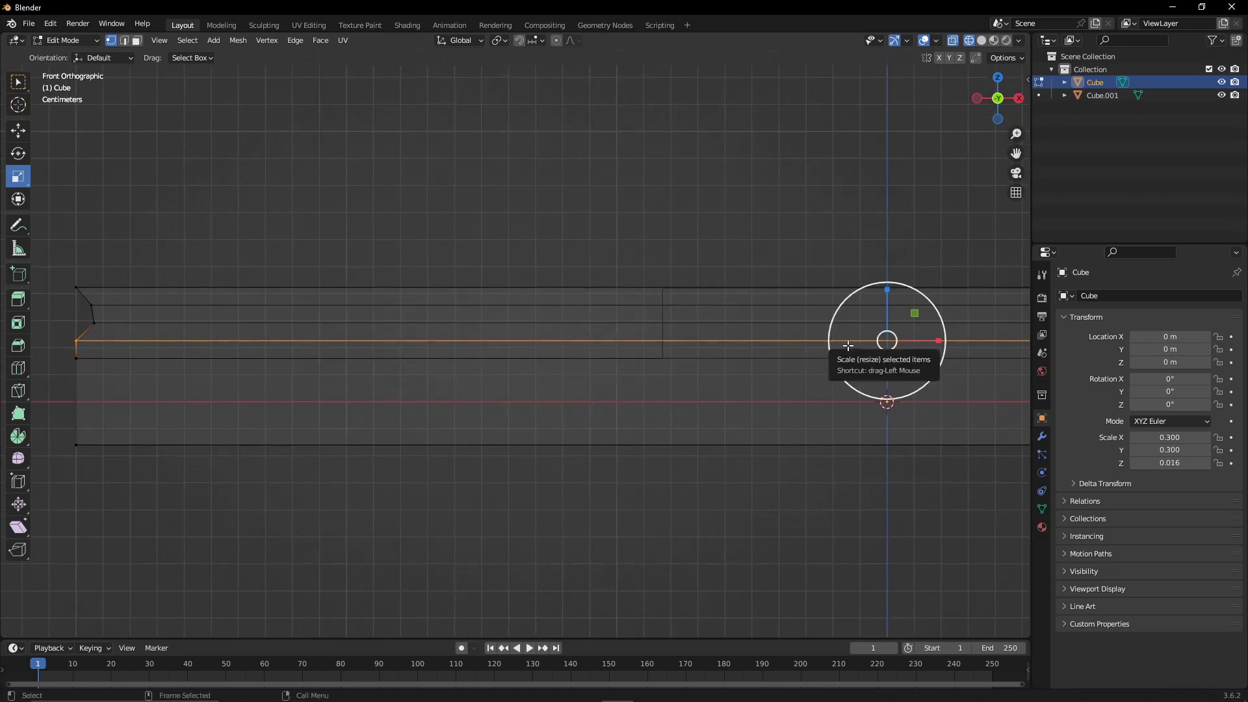
{"action": "left_click_drag", "start_coordinate": [848, 345], "coordinate": [819, 335]}
{"action": "scroll", "coordinate": [819, 335], "scroll_direction": "down", "scroll_amount": 6}
{"action": "left_click", "coordinate": [669, 299]}
{"action": "key", "text": "Tab"}
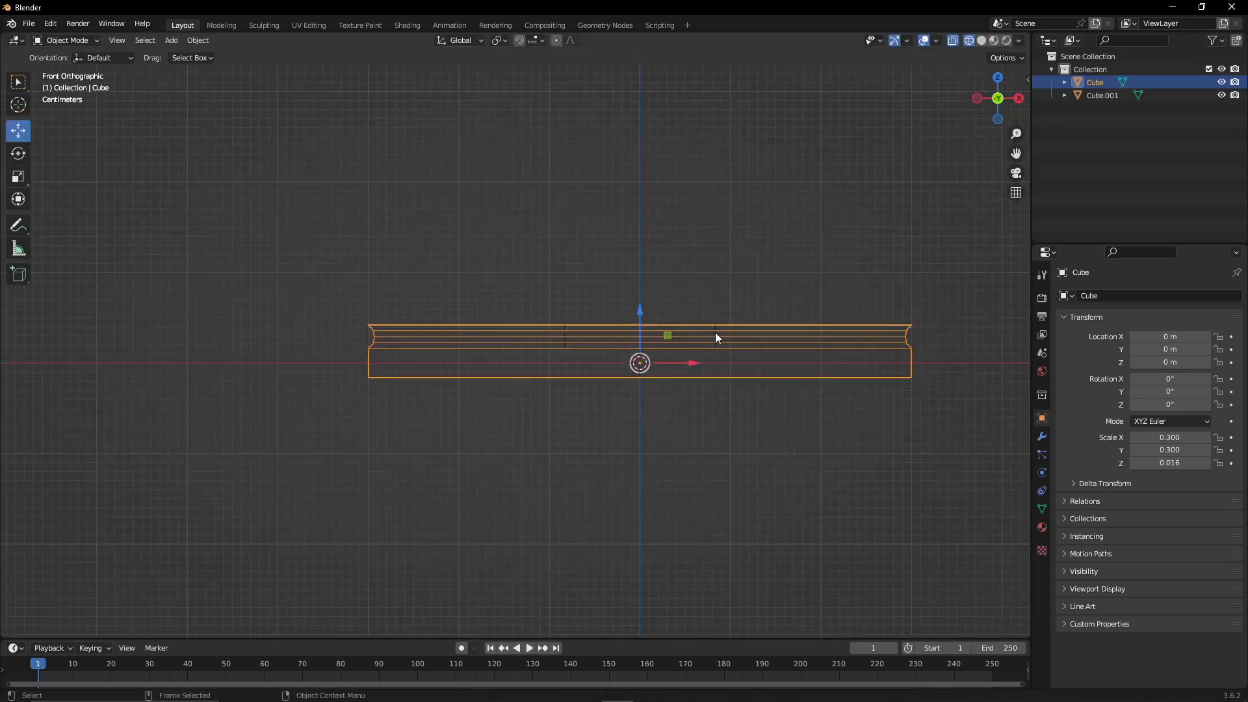
Select Cube.001, then extrude the base slab's top vertices upward into an extra layer.
{"action": "left_click", "coordinate": [715, 333]}
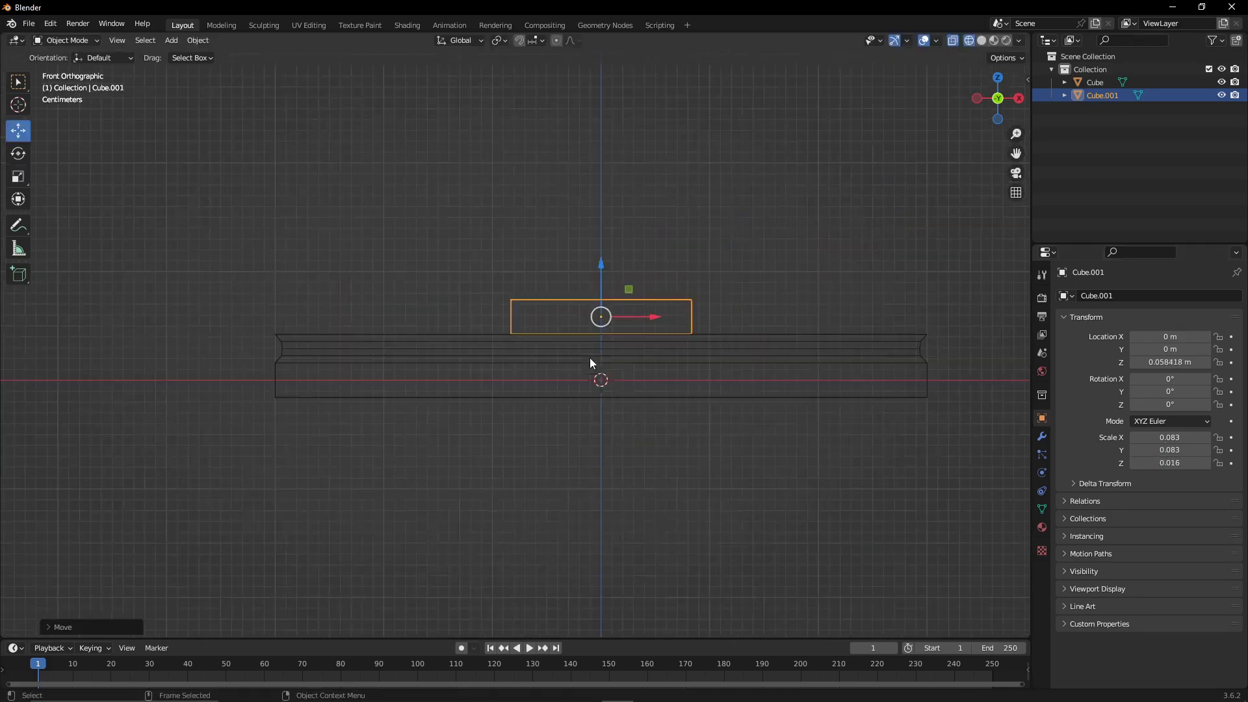
{"action": "left_click_drag", "start_coordinate": [219, 287], "coordinate": [948, 341]}
{"action": "key", "text": "e"}
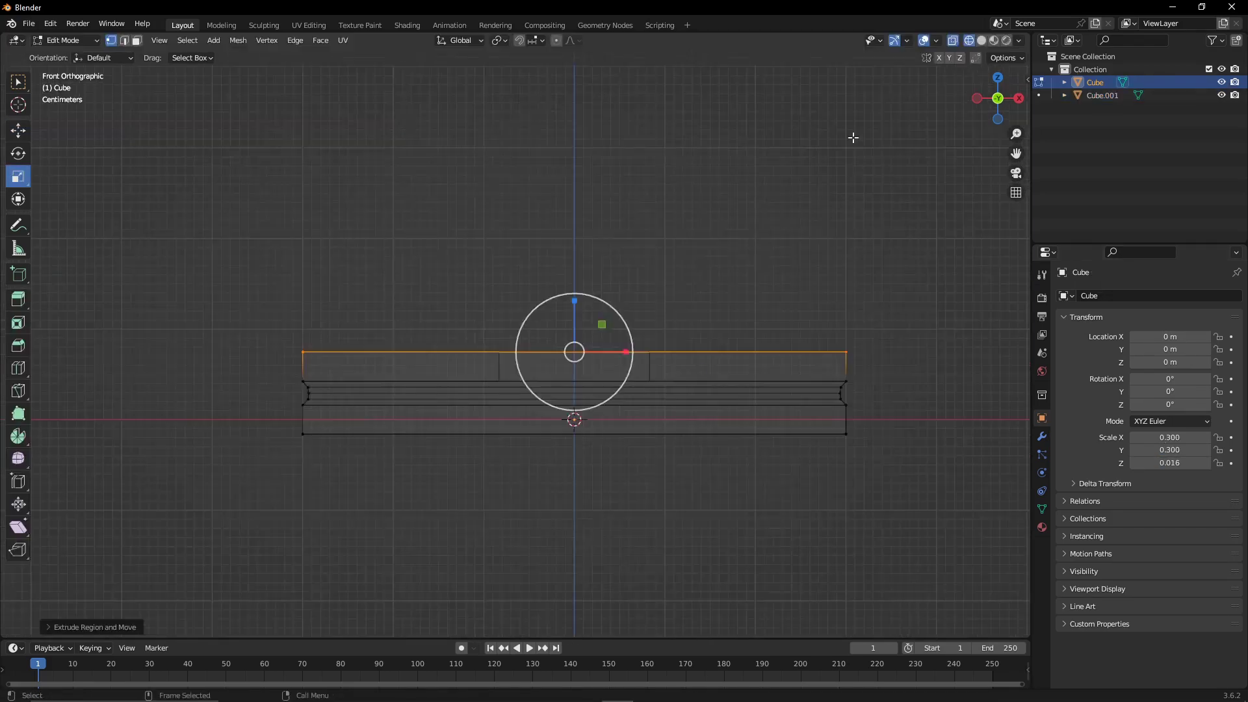
{"action": "key", "text": "KP_7"}
{"action": "left_click", "coordinate": [923, 361]}
{"action": "left_click", "coordinate": [999, 119]}
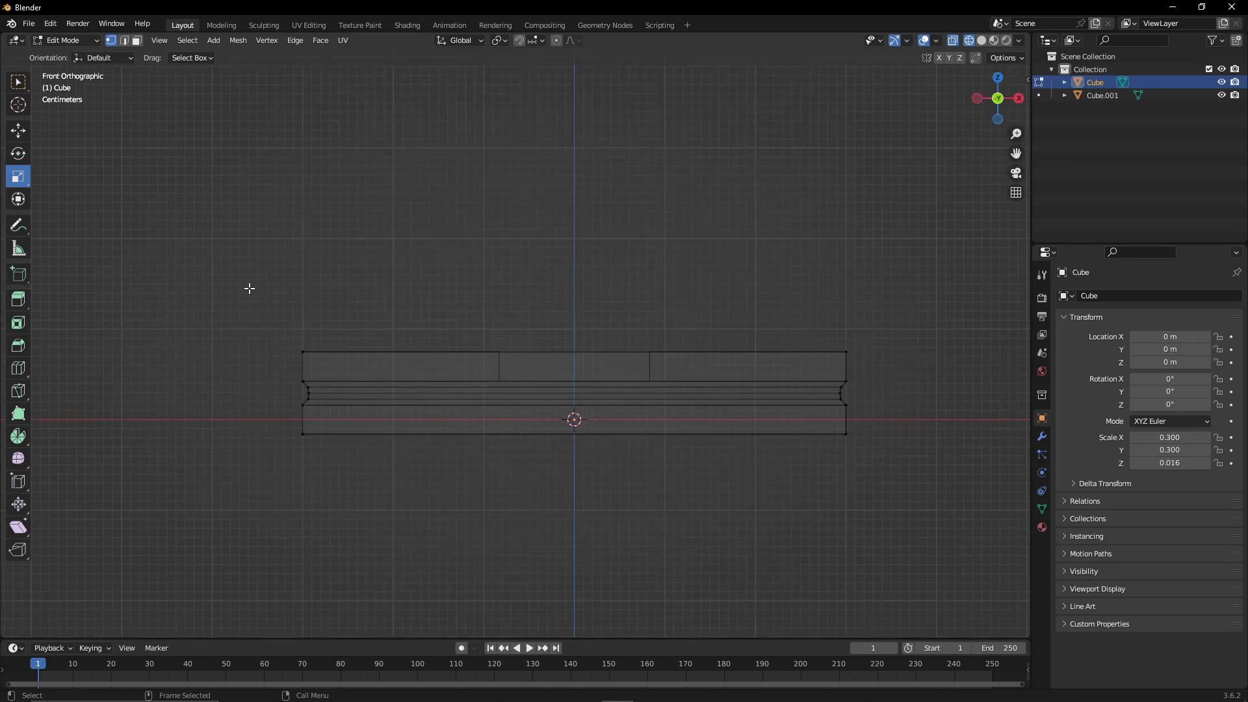
{"action": "key", "text": "Tab"}
Add a third cube, Cube.002, scaled down and raised above the base.
{"action": "left_click", "coordinate": [173, 44]}
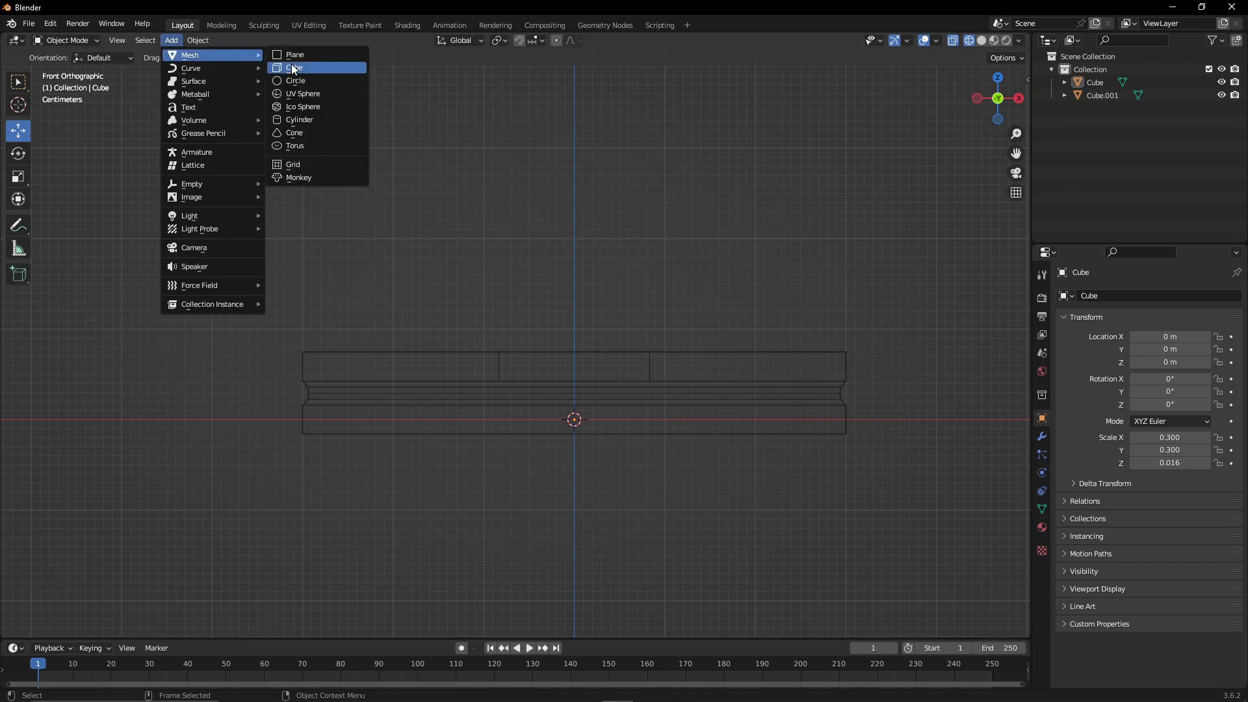
{"action": "left_click", "coordinate": [291, 63]}
{"action": "key", "text": "s"}
{"action": "left_click", "coordinate": [564, 384]}
{"action": "left_click_drag", "start_coordinate": [564, 384], "coordinate": [559, 319]}
{"action": "key", "text": "shift+space"}
Flatten and widen Cube.002 to 0.316 × 0.316 × 0.013.
{"action": "key", "text": "s"}
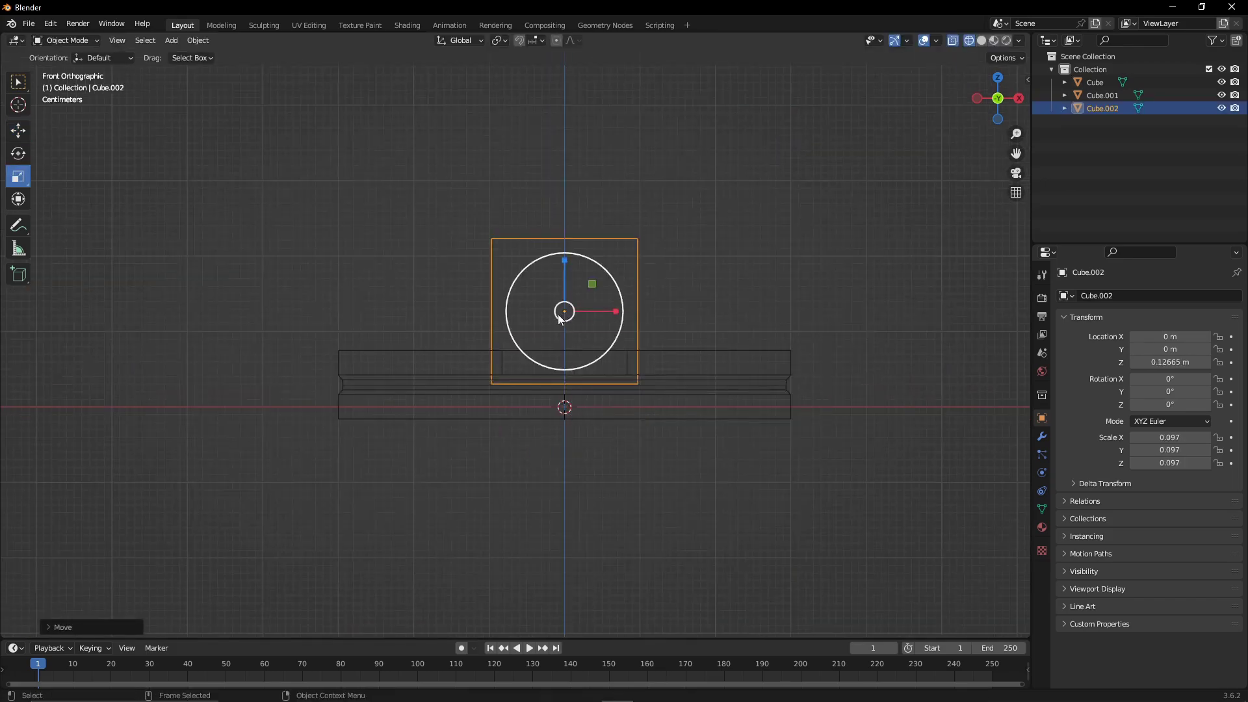
{"action": "mouse_move", "coordinate": [562, 275]}
{"action": "left_mouse_down"}
{"action": "mouse_move", "coordinate": [563, 291]}
{"action": "mouse_move", "coordinate": [689, 282]}
{"action": "left_mouse_up"}
{"action": "left_click", "coordinate": [1177, 463]}
{"action": "left_click", "coordinate": [998, 79]}
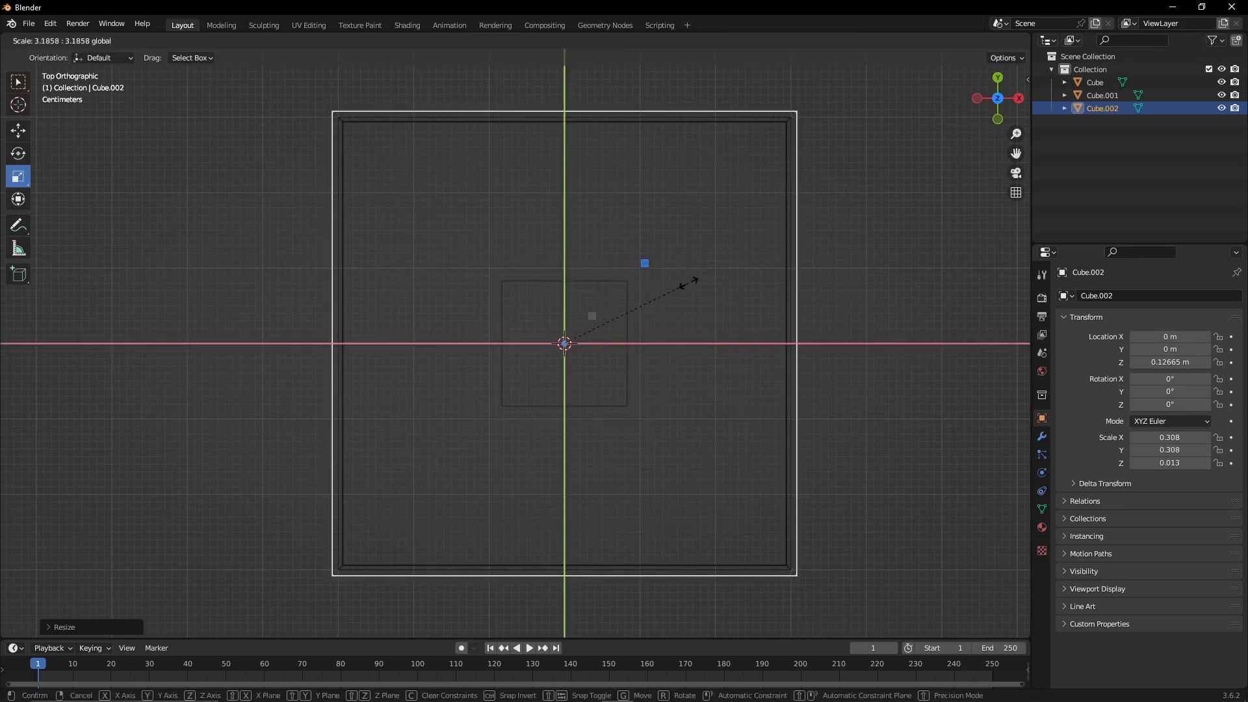
{"action": "left_click", "coordinate": [689, 282]}
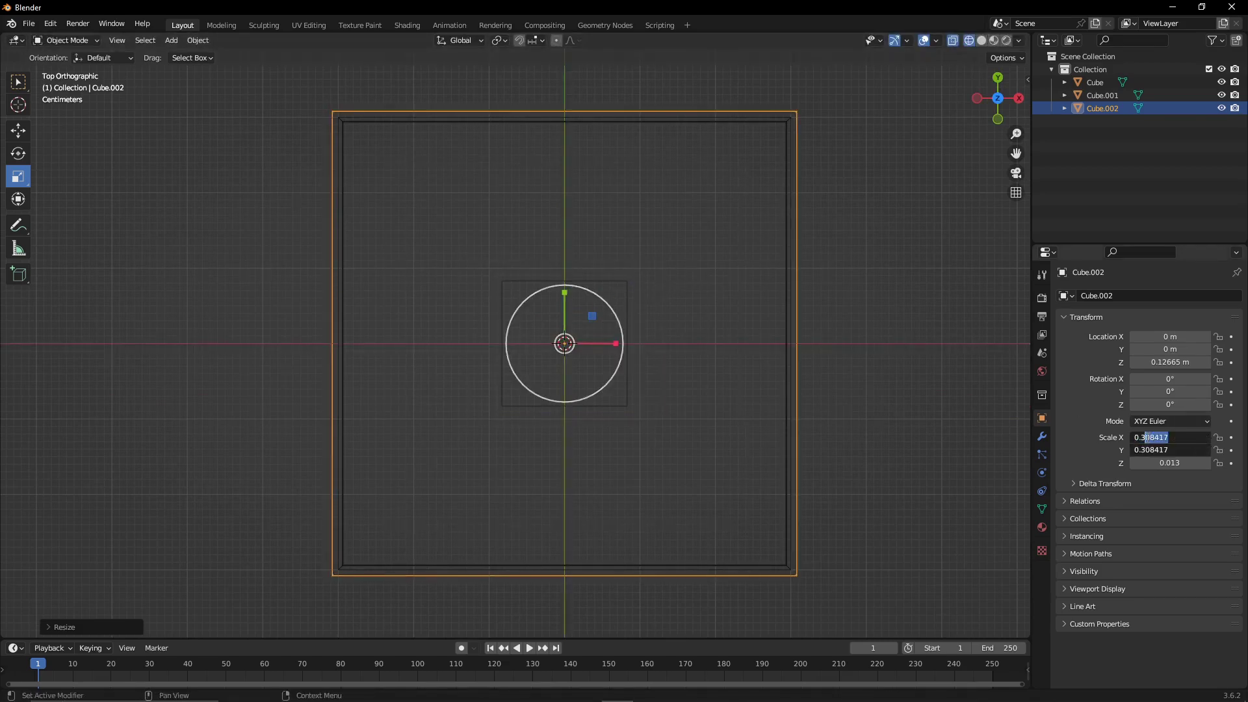
{"action": "type", "text": "0.316"}
{"action": "key", "text": "Return"}
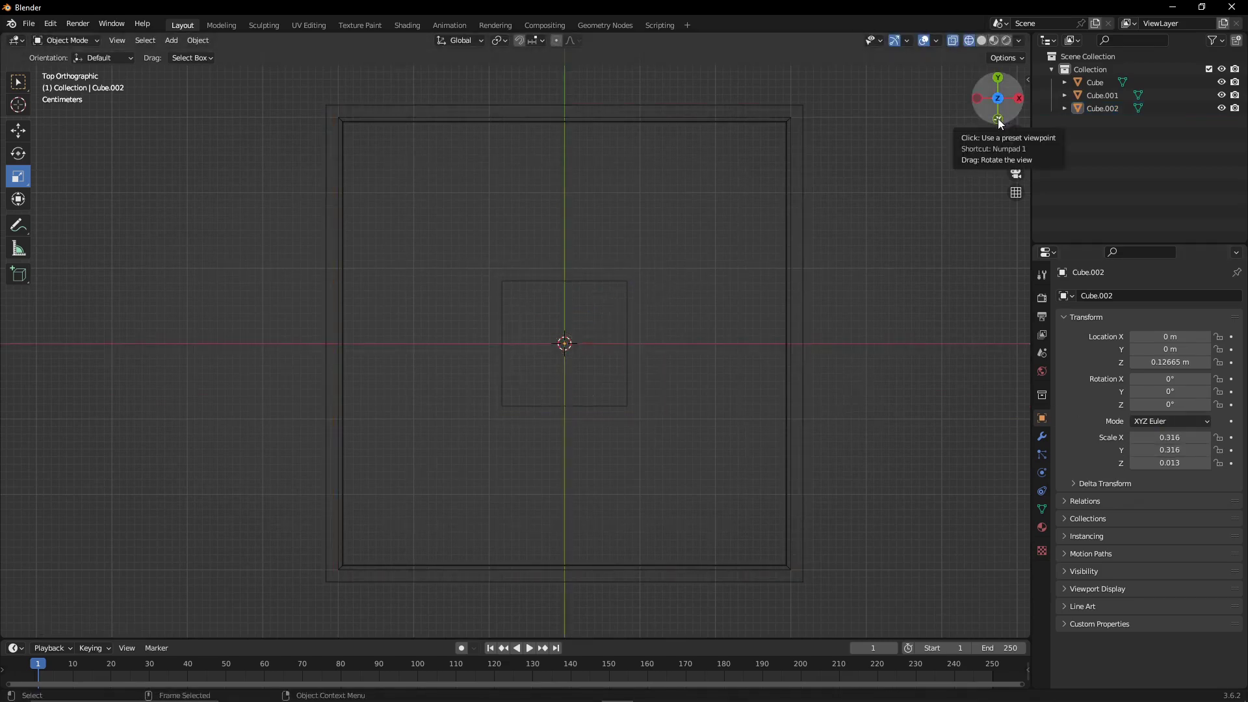
Lower Cube.002 onto the base at Z 0.088 m and view the stack in solid shading.
{"action": "left_click", "coordinate": [997, 119]}
{"action": "key", "text": "shift+space"}
{"action": "key", "text": "g"}
{"action": "left_click_drag", "start_coordinate": [616, 227], "coordinate": [618, 279]}
{"action": "scroll", "coordinate": [580, 239], "scroll_direction": "down", "scroll_amount": 5}
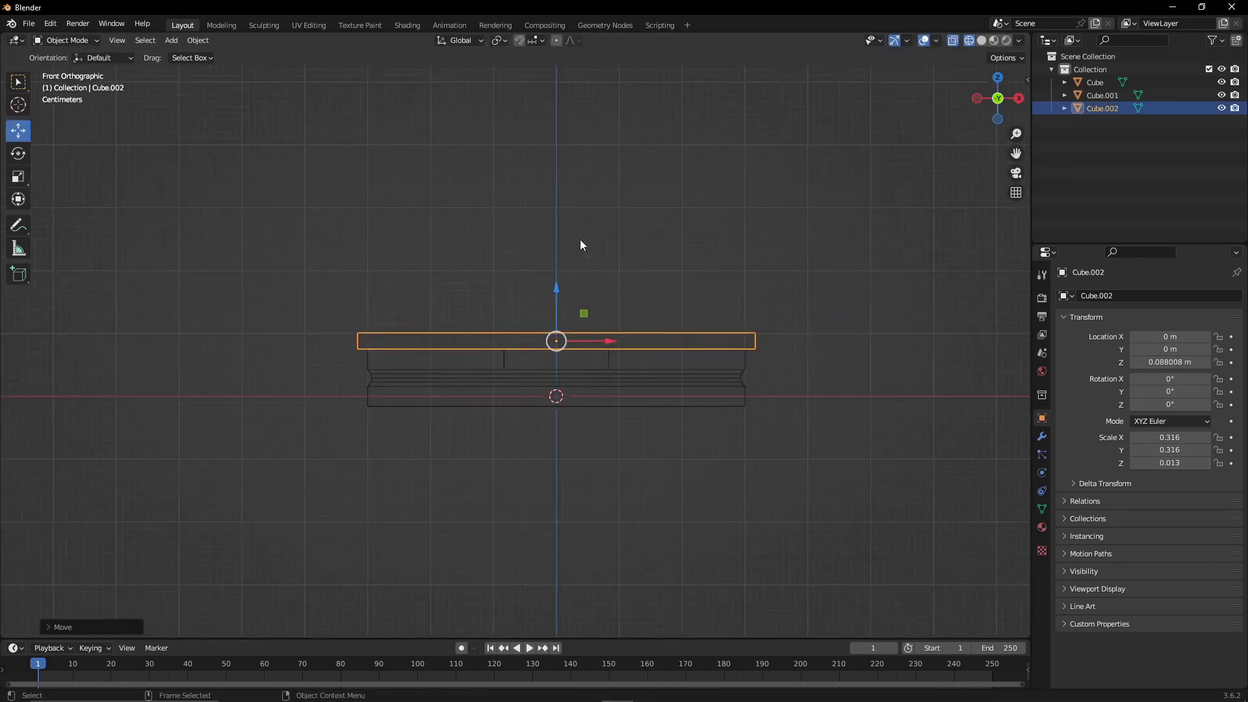
{"action": "middle_click_drag", "start_coordinate": [579, 239], "coordinate": [610, 365]}
{"action": "left_click", "coordinate": [1221, 96]}
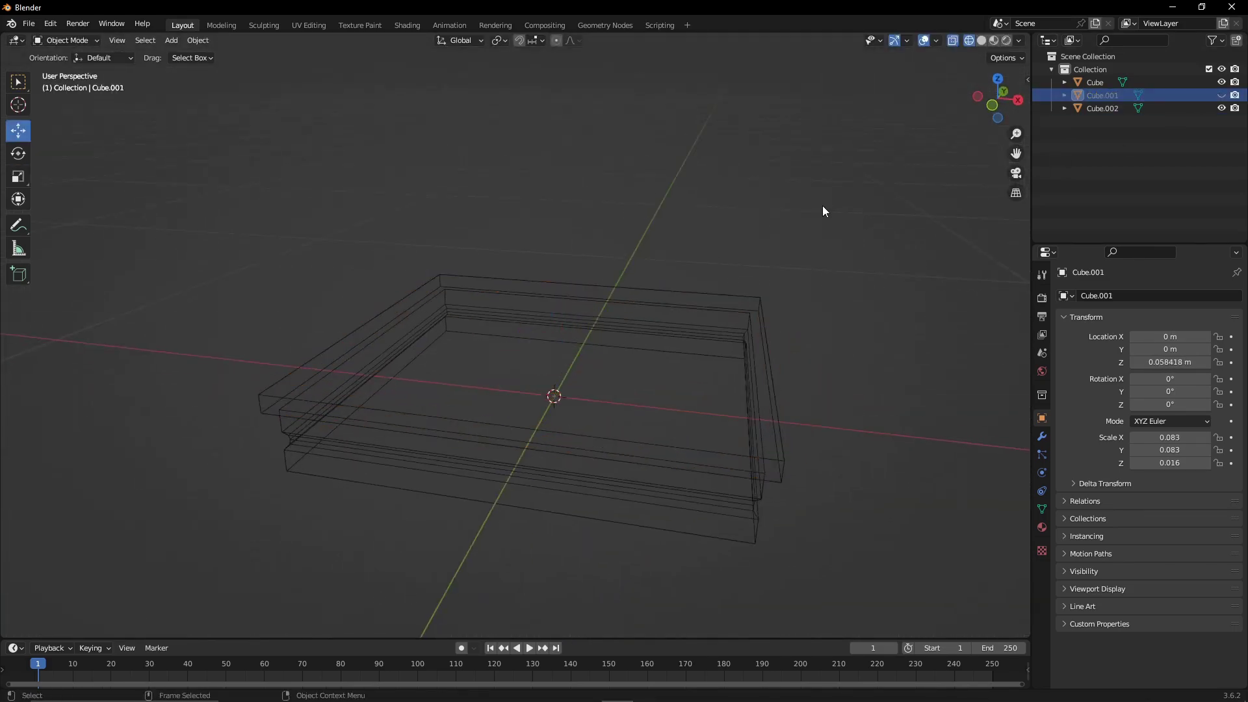
{"action": "left_click", "coordinate": [982, 40]}
{"action": "middle_click_drag", "start_coordinate": [731, 227], "coordinate": [780, 243]}
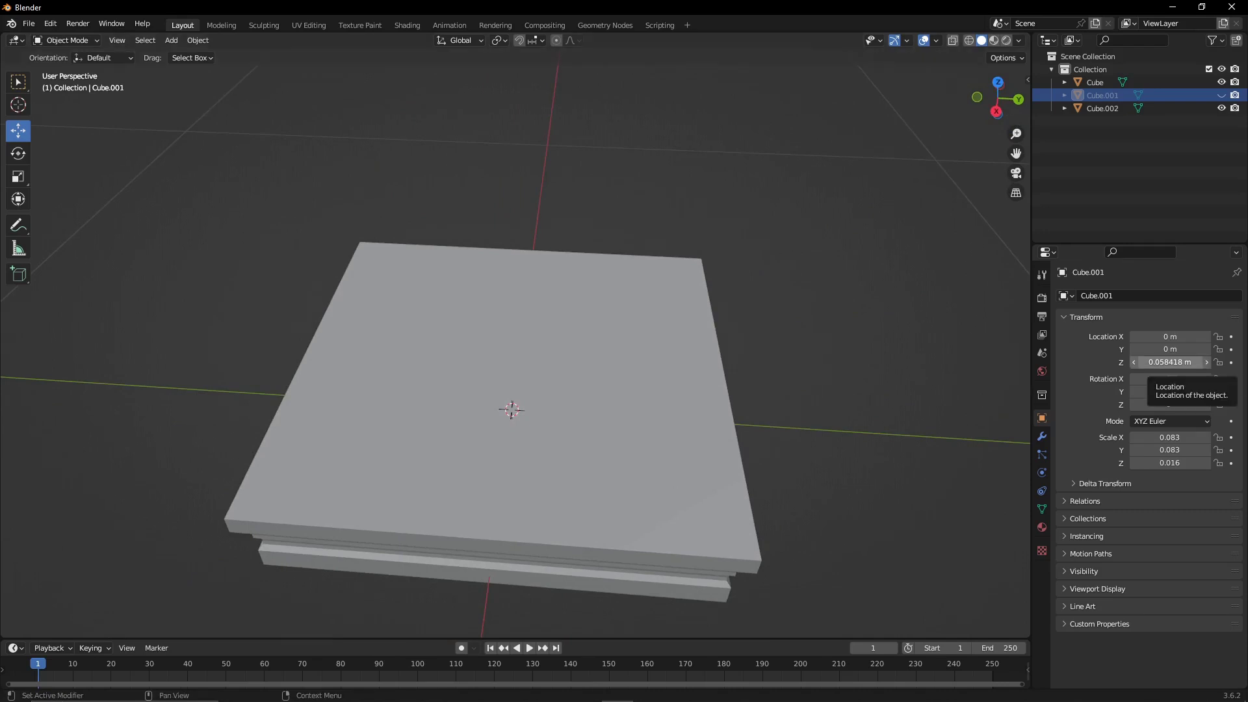
Add a plane and scale it to 0.232 in top view to fit inside the board.
{"action": "left_click", "coordinate": [171, 40]}
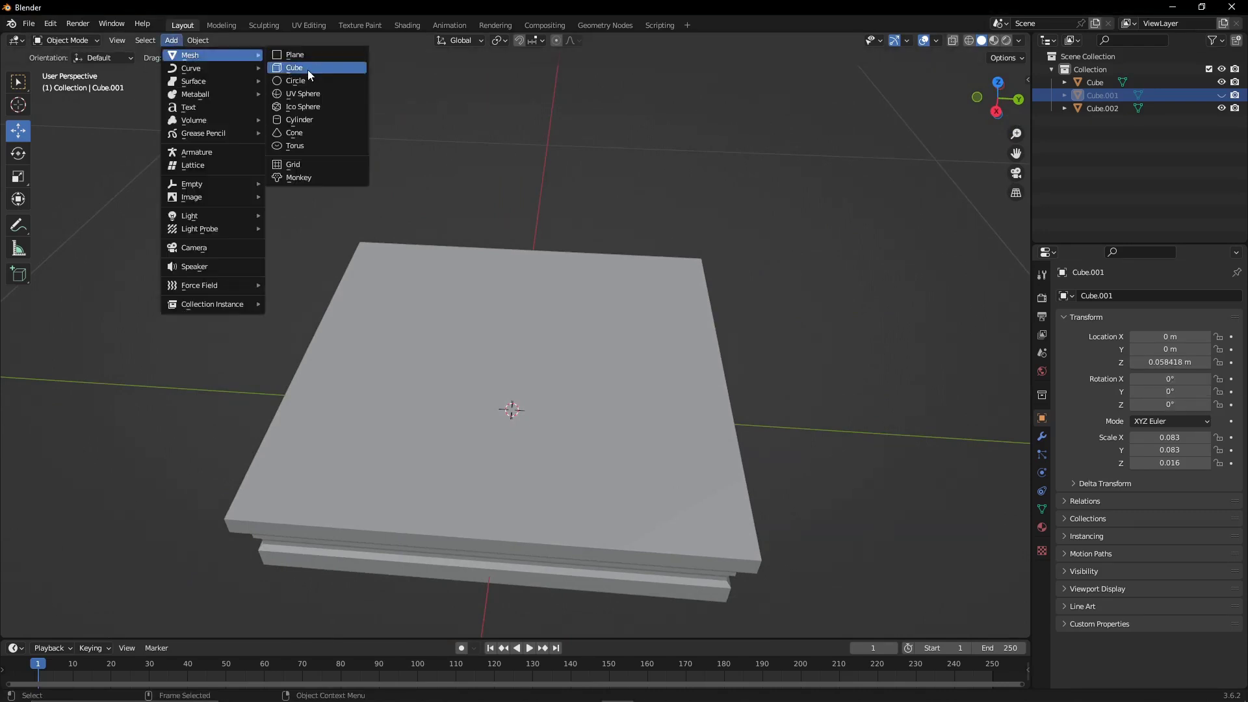
{"action": "left_click", "coordinate": [306, 69]}
{"action": "scroll", "coordinate": [1004, 83], "scroll_direction": "down", "scroll_amount": 4}
{"action": "left_click", "coordinate": [1005, 82]}
{"action": "key", "text": "shift+space"}
{"action": "key", "text": "s"}
{"action": "left_click_drag", "start_coordinate": [563, 316], "coordinate": [545, 335]}
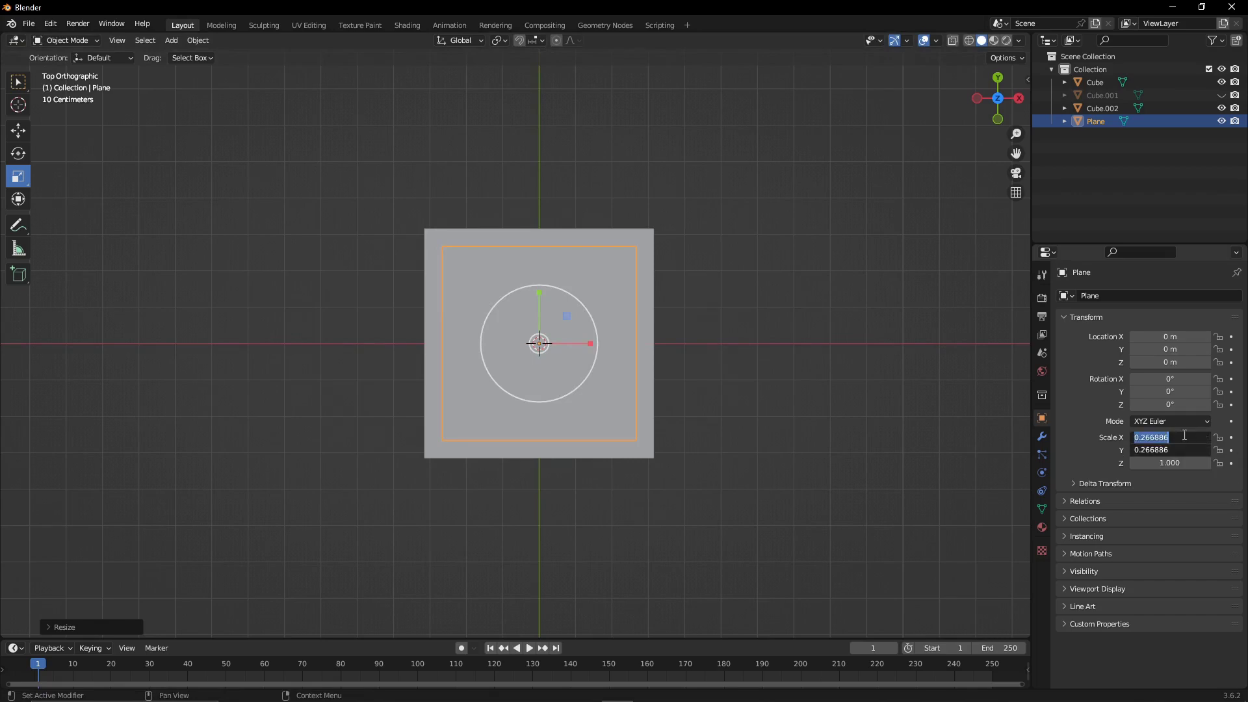
Switch to wireframe, zoom in, and enter Edit Mode on the plane.
{"action": "key", "text": "shift+z"}
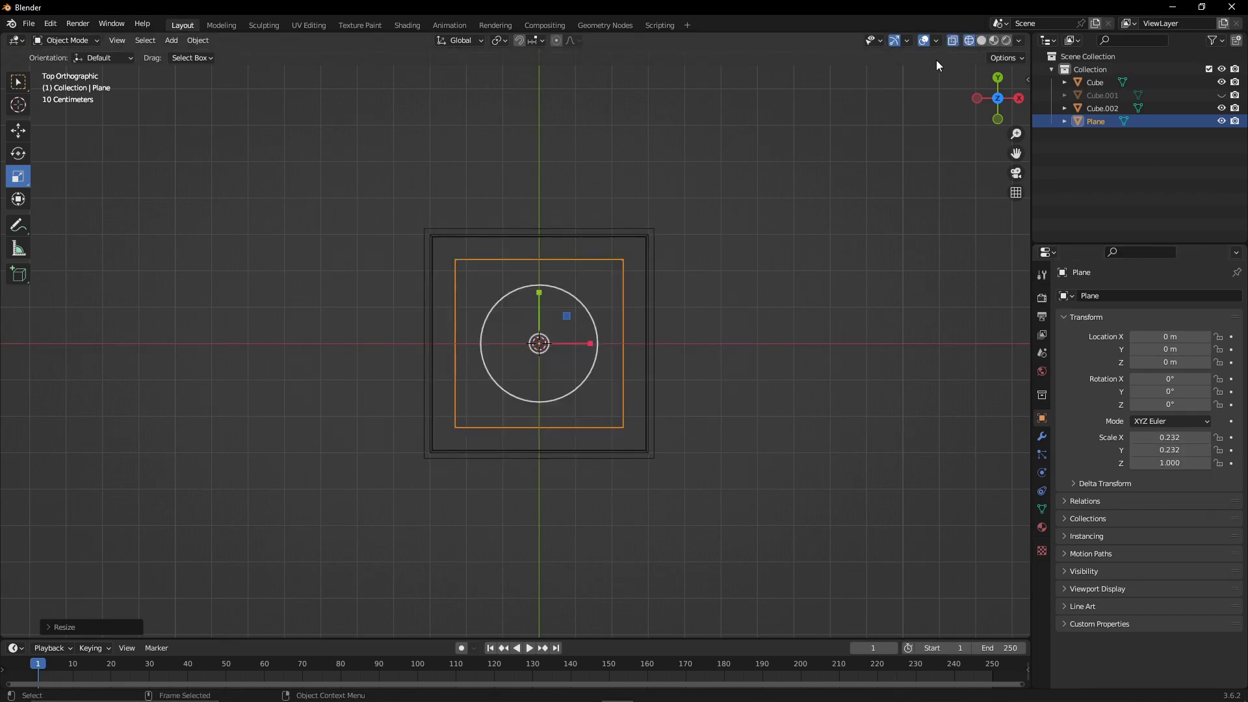
{"action": "scroll", "coordinate": [373, 181], "scroll_direction": "up", "scroll_amount": 5}
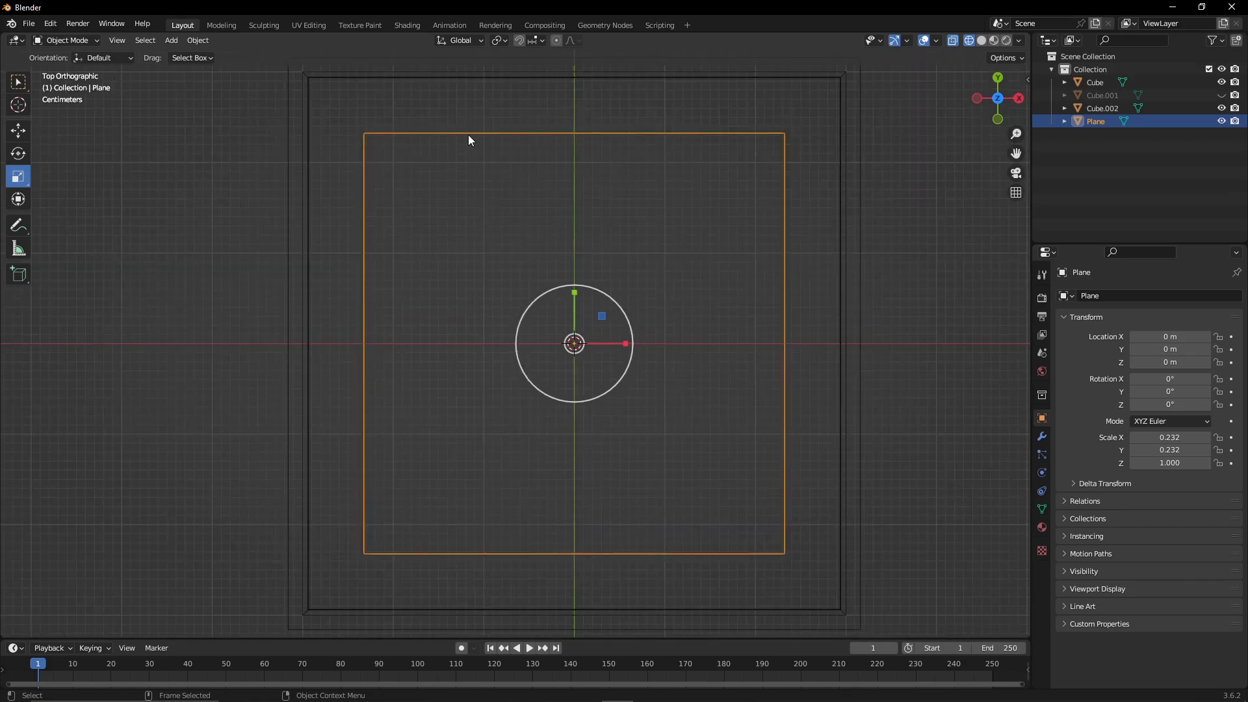
{"action": "key", "text": "Tab"}
{"action": "left_click", "coordinate": [18, 368]}
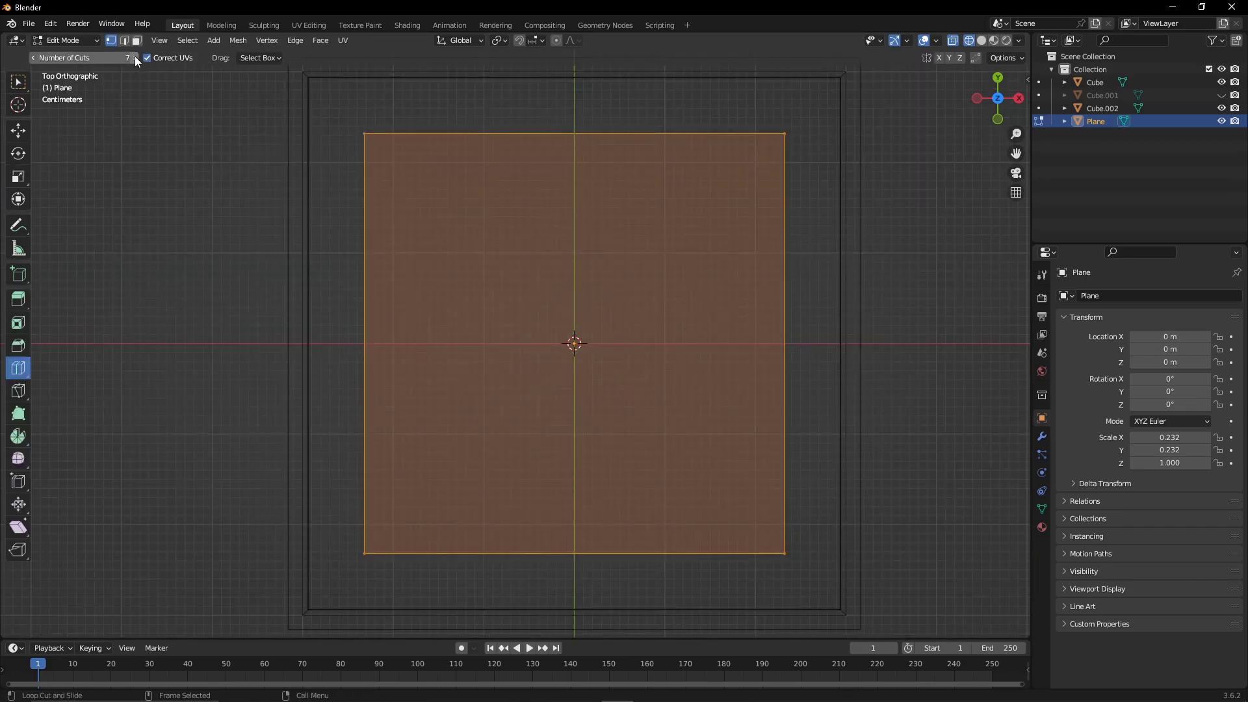
Add 7 loop cuts in each direction to make an 8×8 grid, then switch to face select.
{"action": "left_click", "coordinate": [418, 139]}
{"action": "left_click", "coordinate": [396, 250]}
{"action": "key", "text": "shift+space"}
{"action": "key", "text": "g"}
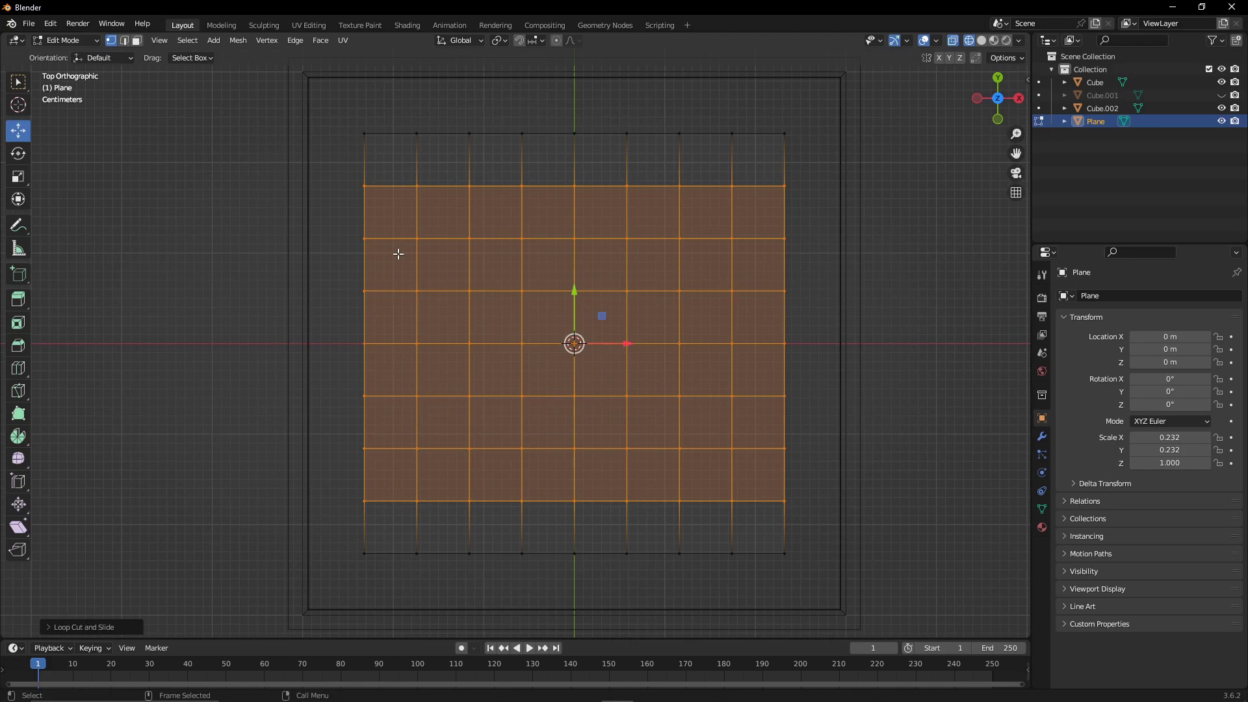
{"action": "key", "text": "3"}
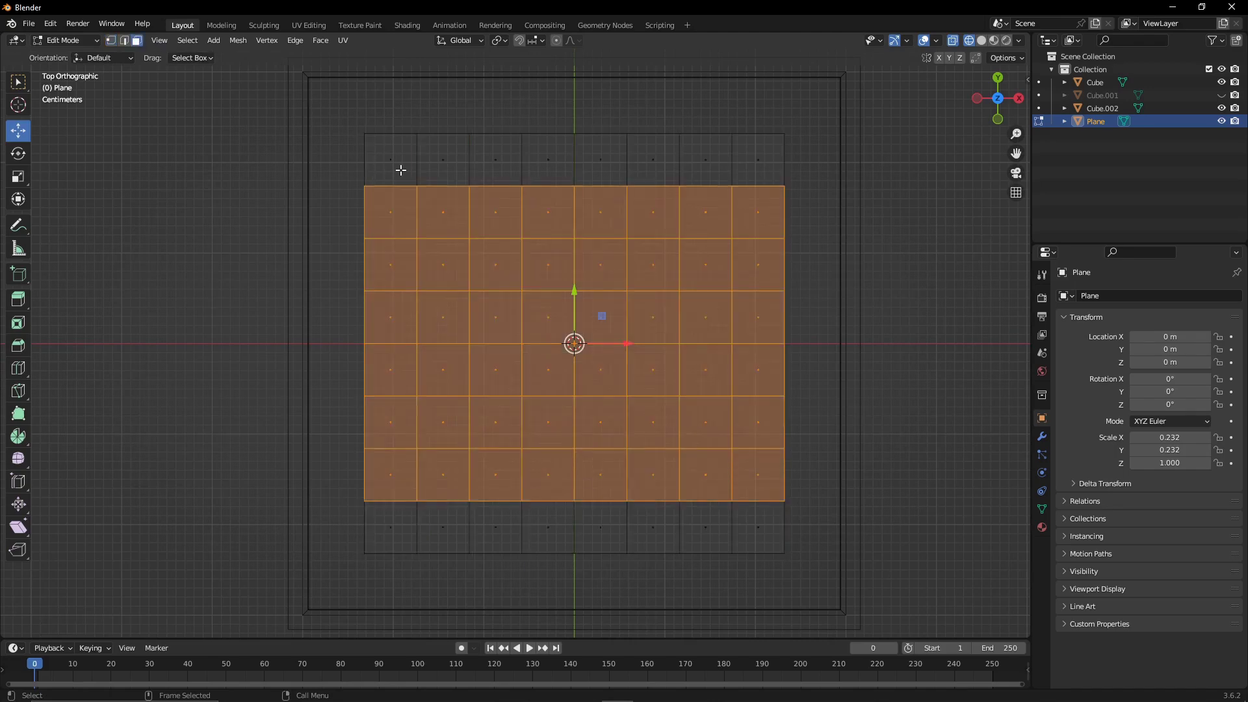
Select every alternating square of the grid in a checkerboard pattern.
{"action": "left_click", "coordinate": [442, 526]}
{"action": "left_click", "coordinate": [548, 527], "text": "shift"}
{"action": "left_click", "coordinate": [758, 527], "text": "shift"}
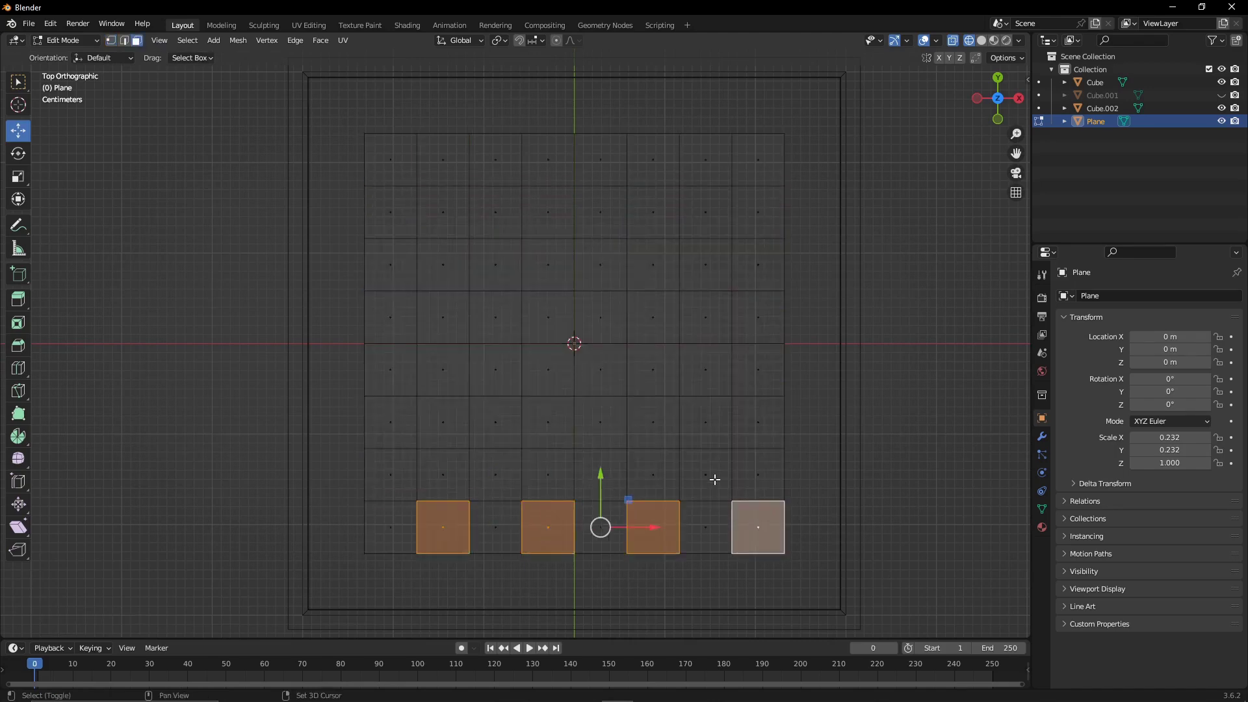
{"action": "left_click", "coordinate": [495, 474], "text": "shift"}
{"action": "left_click", "coordinate": [390, 474], "text": "shift"}
{"action": "left_click", "coordinate": [442, 421], "text": "shift"}
{"action": "left_click", "coordinate": [390, 264], "text": "shift"}
{"action": "left_click", "coordinate": [443, 212], "text": "shift"}
{"action": "left_click", "coordinate": [495, 159], "text": "shift"}
{"action": "left_click", "coordinate": [548, 212], "text": "shift"}
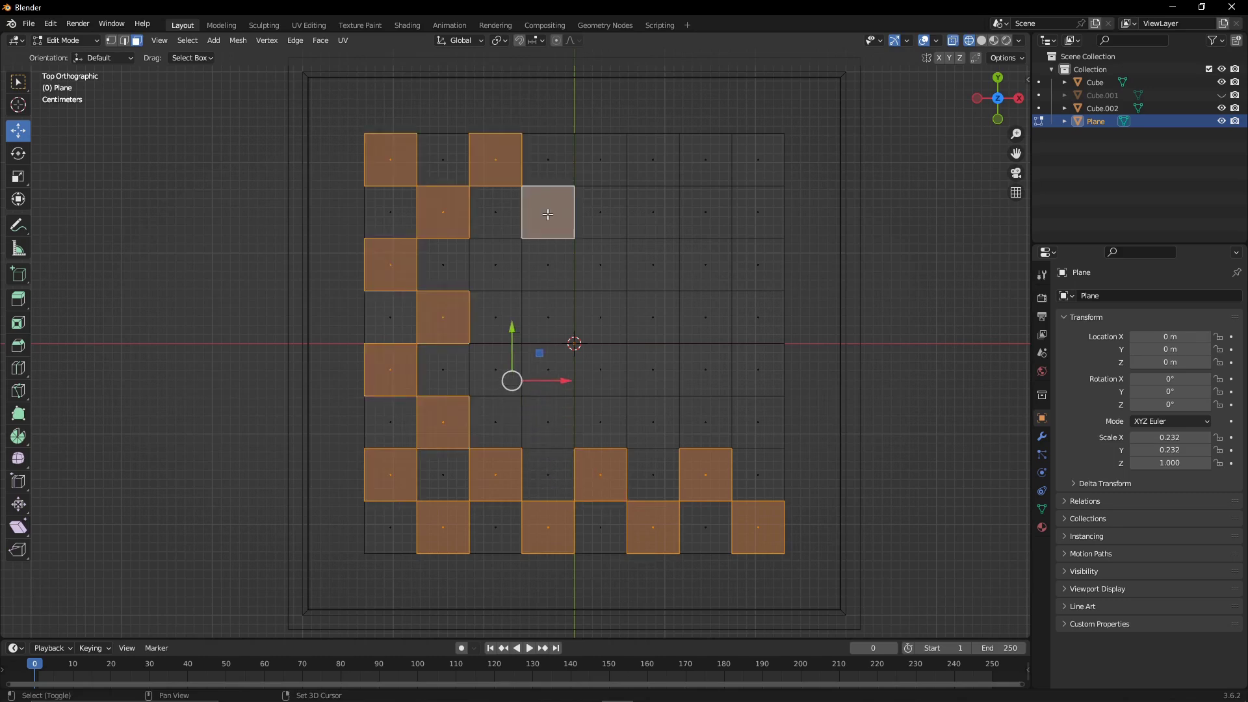
{"action": "left_click", "coordinate": [548, 317], "text": "shift"}
{"action": "left_click", "coordinate": [601, 369], "text": "shift"}
{"action": "left_click", "coordinate": [653, 422], "text": "shift"}
{"action": "left_click", "coordinate": [653, 317], "text": "shift"}
{"action": "left_click", "coordinate": [705, 264], "text": "shift"}
{"action": "left_click", "coordinate": [653, 212], "text": "shift"}
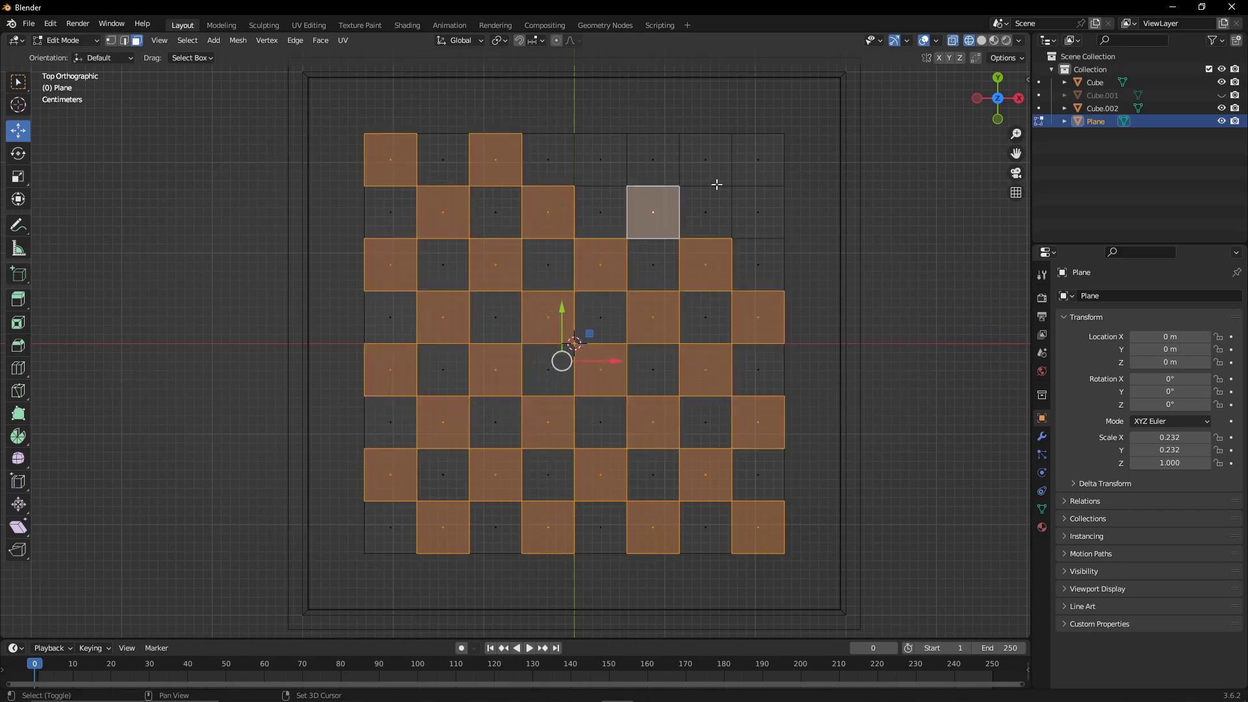
{"action": "left_click", "coordinate": [705, 160], "text": "shift"}
{"action": "left_click", "coordinate": [600, 160], "text": "shift"}
Copy and paste the plane to create the duplicate Plane.001.
{"action": "key", "text": "Tab"}
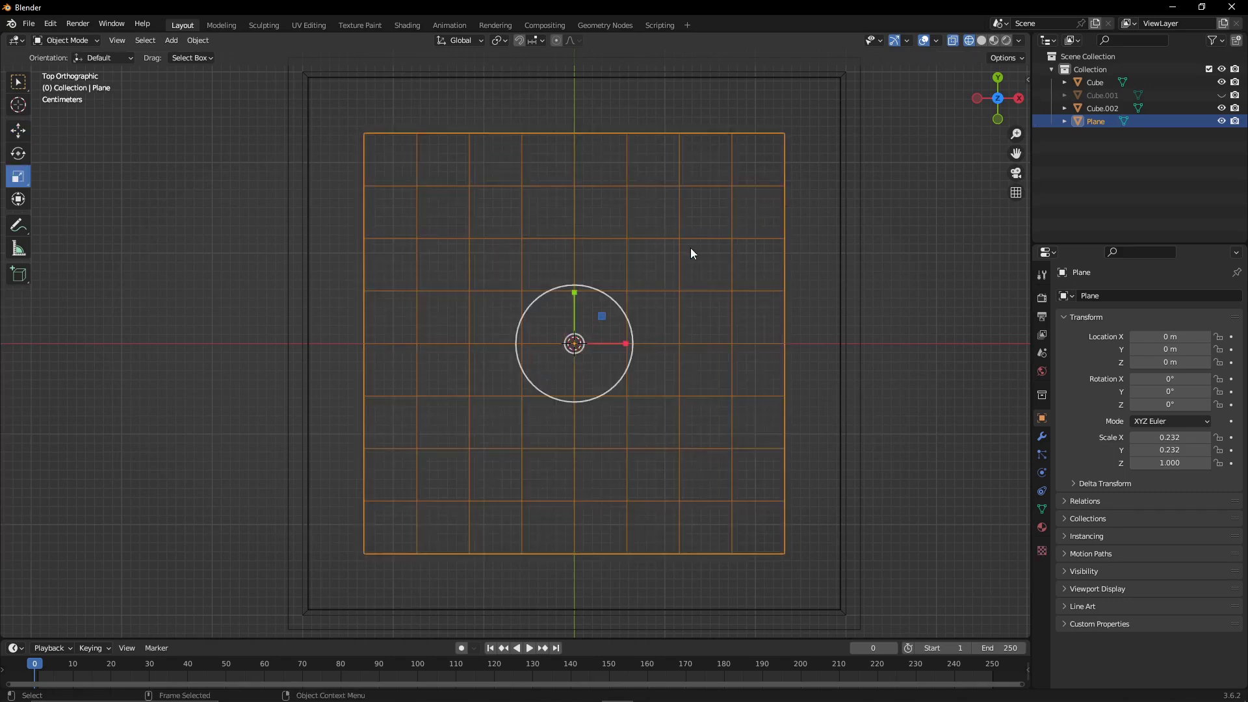
{"action": "key", "text": "ctrl+c"}
{"action": "key", "text": "ctrl+v"}
{"action": "key", "text": "h"}
{"action": "key", "text": "Tab"}
Delete the selected checker faces and lift the plane along Z above the board.
{"action": "key", "text": "x"}
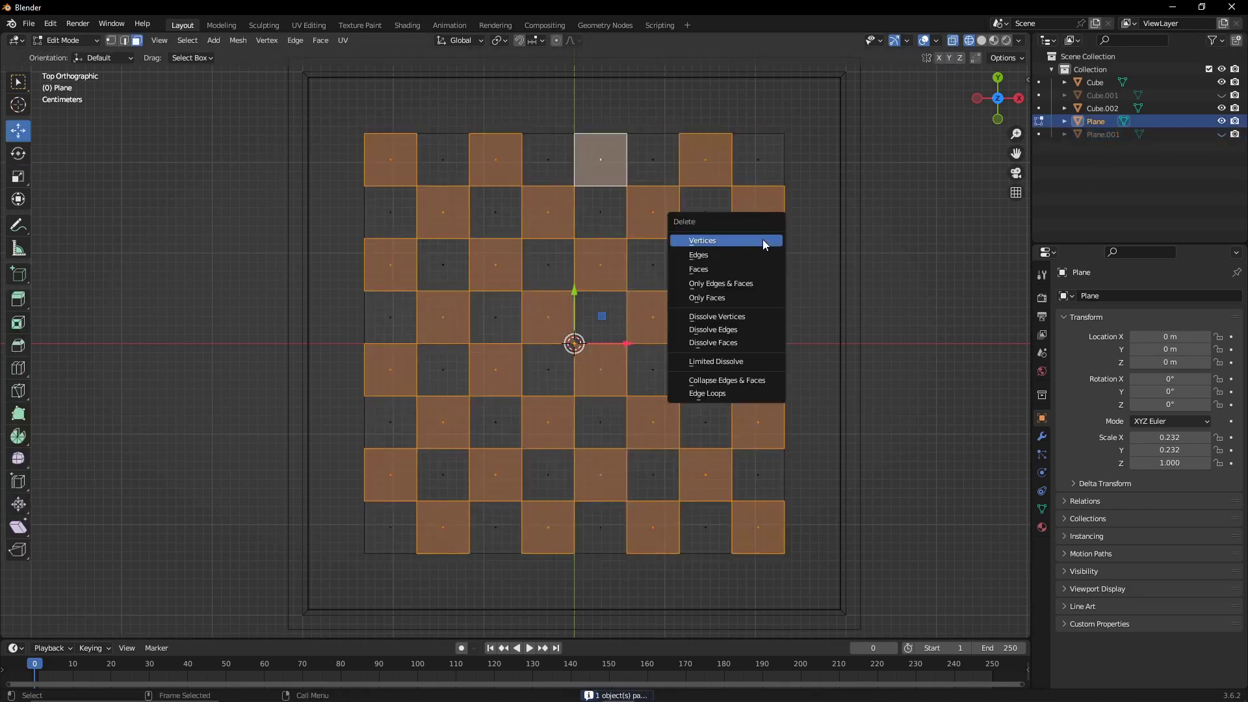
{"action": "left_click", "coordinate": [741, 272]}
{"action": "key", "text": "Tab"}
{"action": "middle_click_drag", "start_coordinate": [817, 256], "coordinate": [676, 357]}
{"action": "key", "text": "g"}
{"action": "key", "text": "z"}
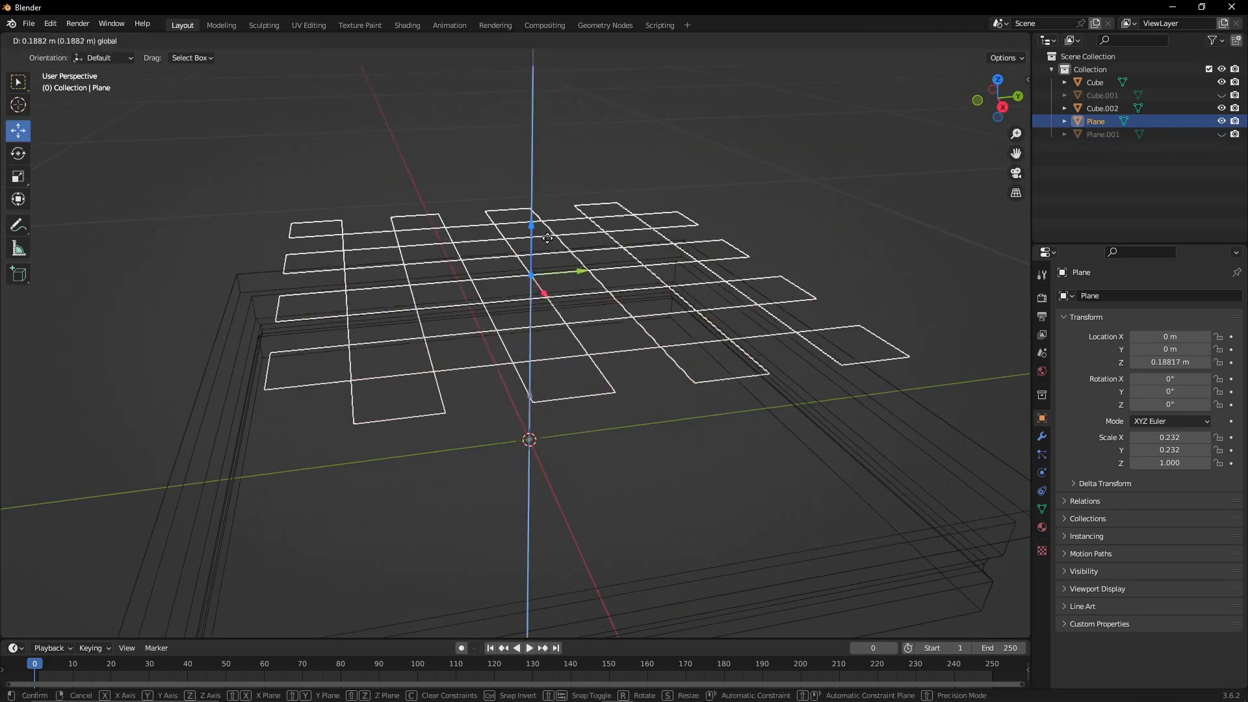
{"action": "left_click", "coordinate": [677, 357]}
Add a Shrinkwrap modifier targeting Cube.002 with Above Surface snap mode.
{"action": "left_click", "coordinate": [1042, 436]}
{"action": "left_click", "coordinate": [1147, 296]}
{"action": "left_click", "coordinate": [1083, 446]}
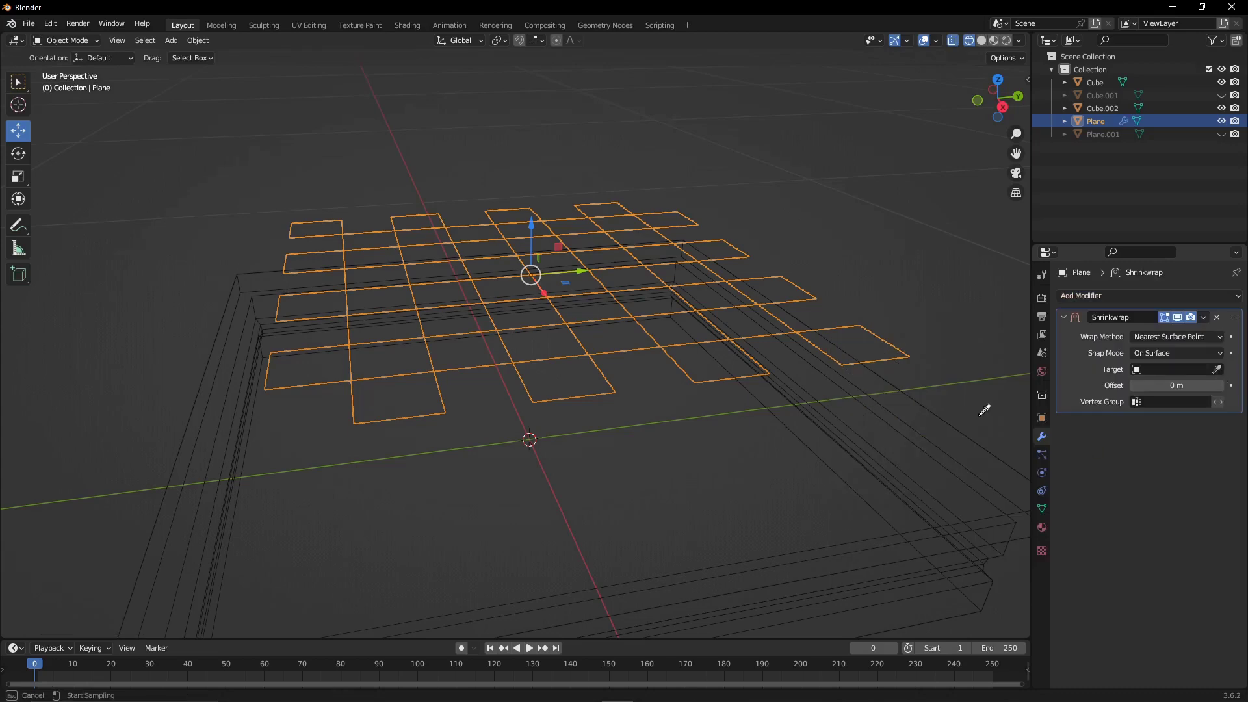
{"action": "left_click", "coordinate": [981, 40]}
{"action": "left_click", "coordinate": [1176, 353]}
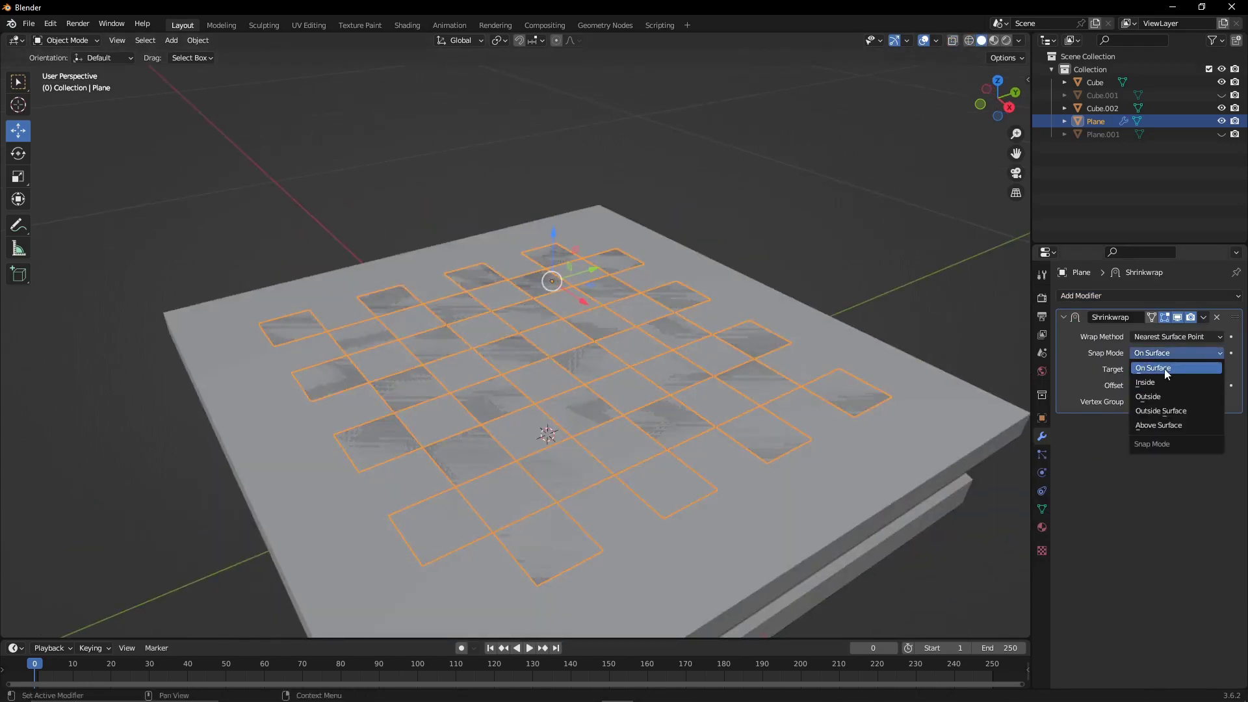
{"action": "left_click", "coordinate": [1158, 425]}
{"action": "middle_click_drag", "start_coordinate": [806, 302], "coordinate": [685, 279]}
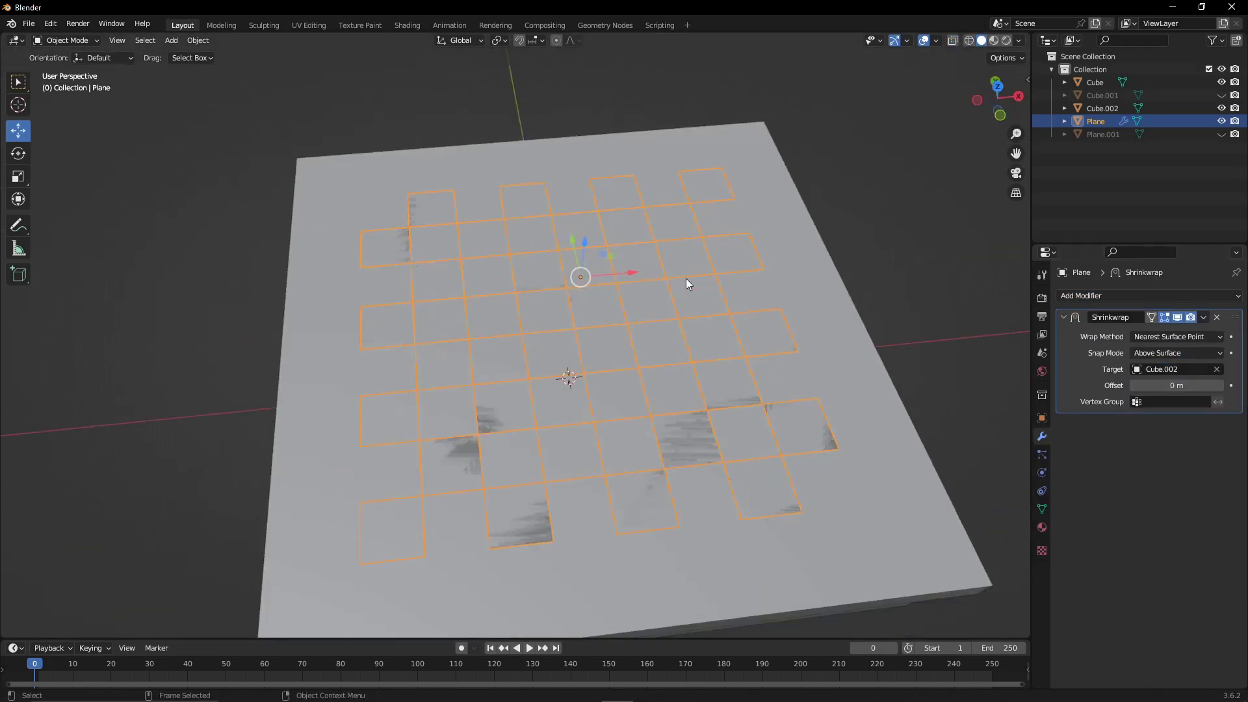
Select Plane.001 and inspect it in wireframe top view, entering and leaving Edit Mode.
{"action": "left_click", "coordinate": [1138, 135]}
{"action": "key", "text": "Tab"}
{"action": "key", "text": "Tab"}
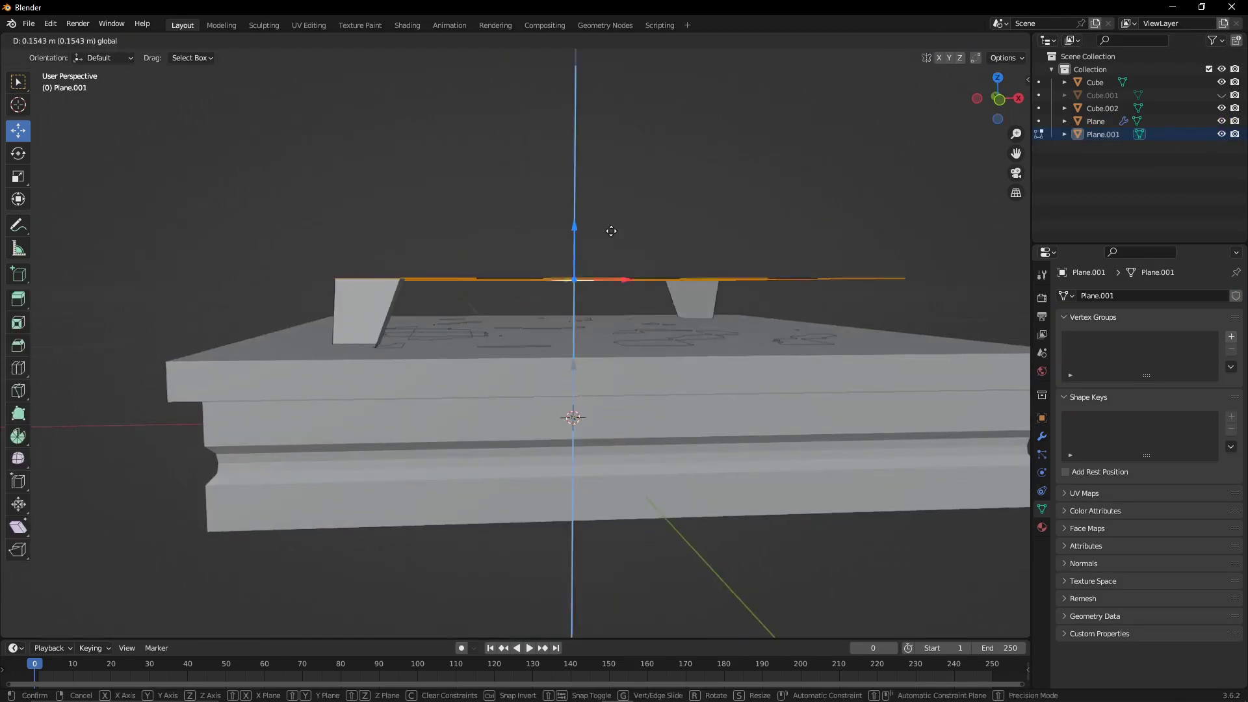
{"action": "key", "text": "shift+z"}
{"action": "middle_click_drag", "start_coordinate": [575, 419], "coordinate": [572, 273]}
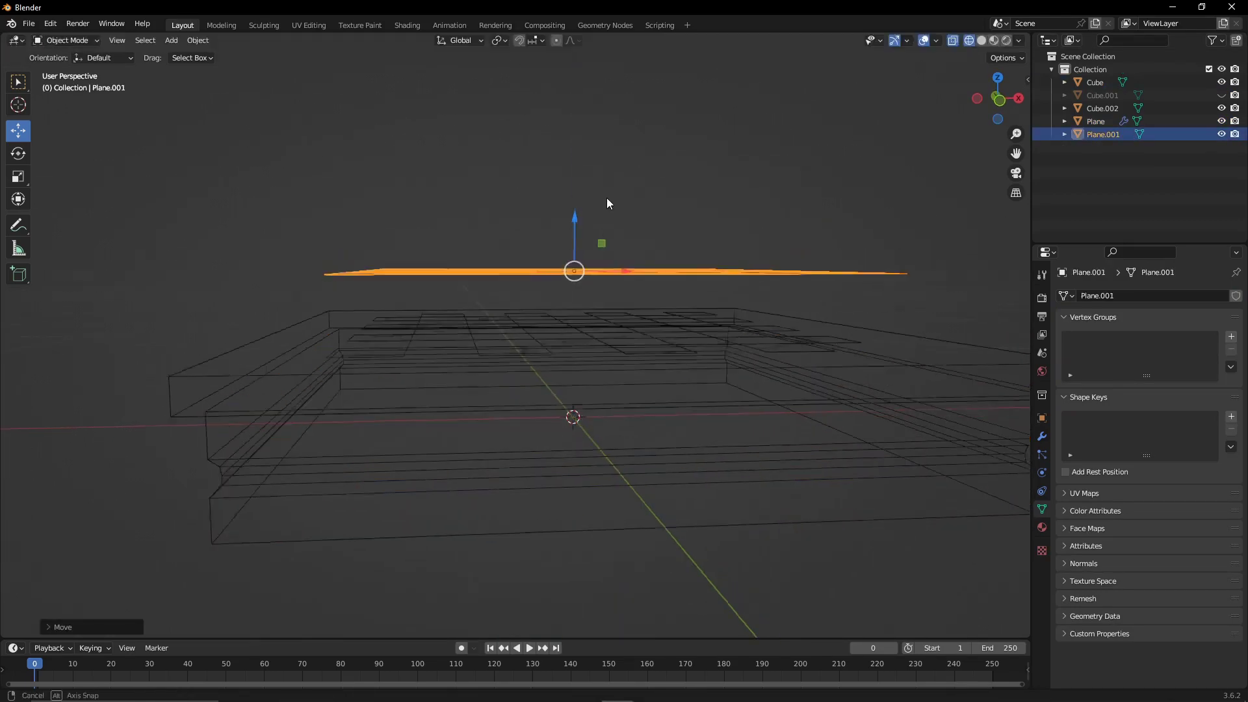
{"action": "left_click", "coordinate": [998, 97]}
{"action": "key", "text": "Tab"}
{"action": "left_click", "coordinate": [18, 369]}
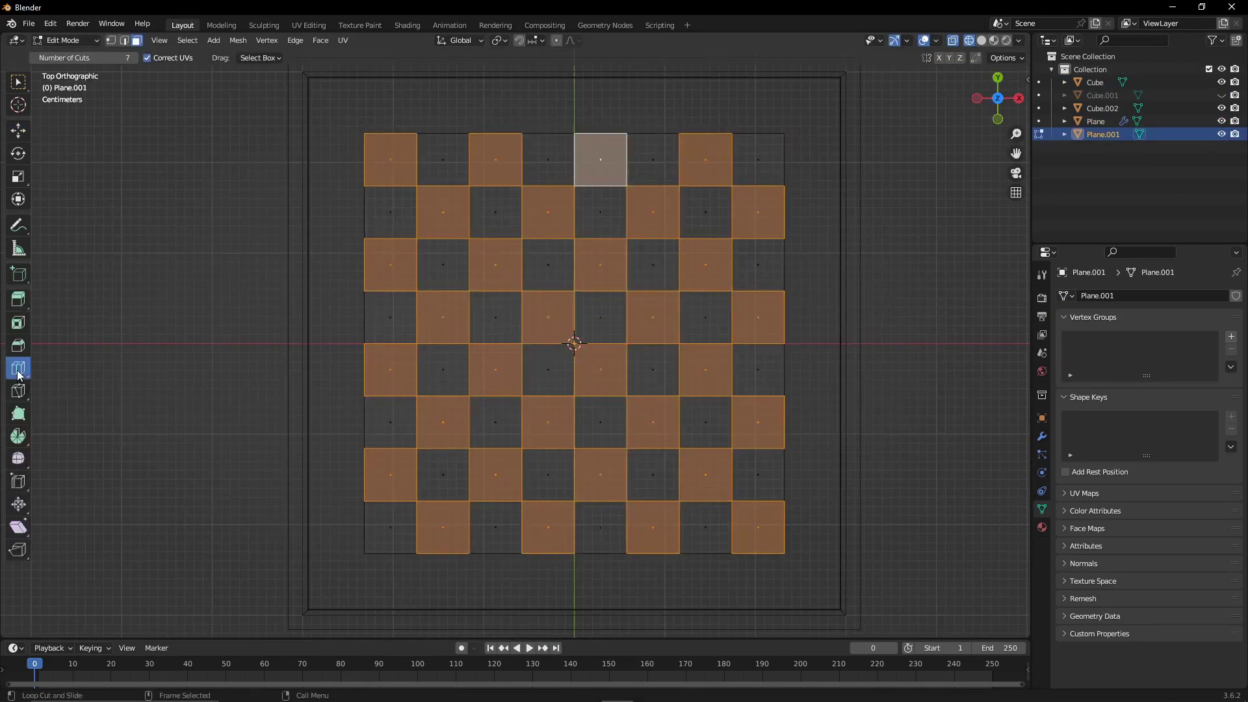
{"action": "key", "text": "Tab"}
Hide Plane.001 and add a new plane, Plane.002, scaled to cover the checker pattern.
{"action": "key", "text": "h"}
{"action": "left_click", "coordinate": [172, 41]}
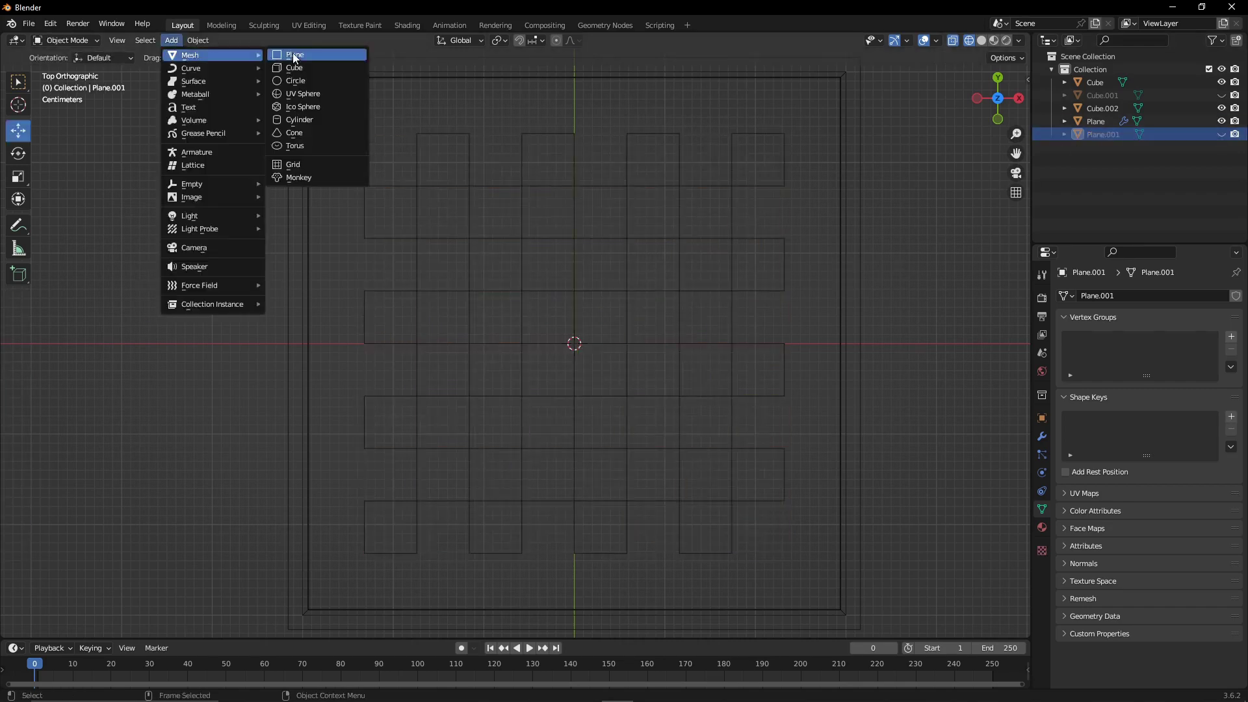
{"action": "left_click", "coordinate": [293, 53]}
{"action": "key", "text": "shift+space"}
{"action": "key", "text": "s"}
{"action": "mouse_move", "coordinate": [606, 332]}
{"action": "left_mouse_down"}
{"action": "mouse_move", "coordinate": [596, 320]}
{"action": "mouse_move", "coordinate": [609, 317]}
{"action": "left_mouse_up"}
Cut two vertical edge loops in Plane.002 and scale them out toward the side edges.
{"action": "key", "text": "Tab"}
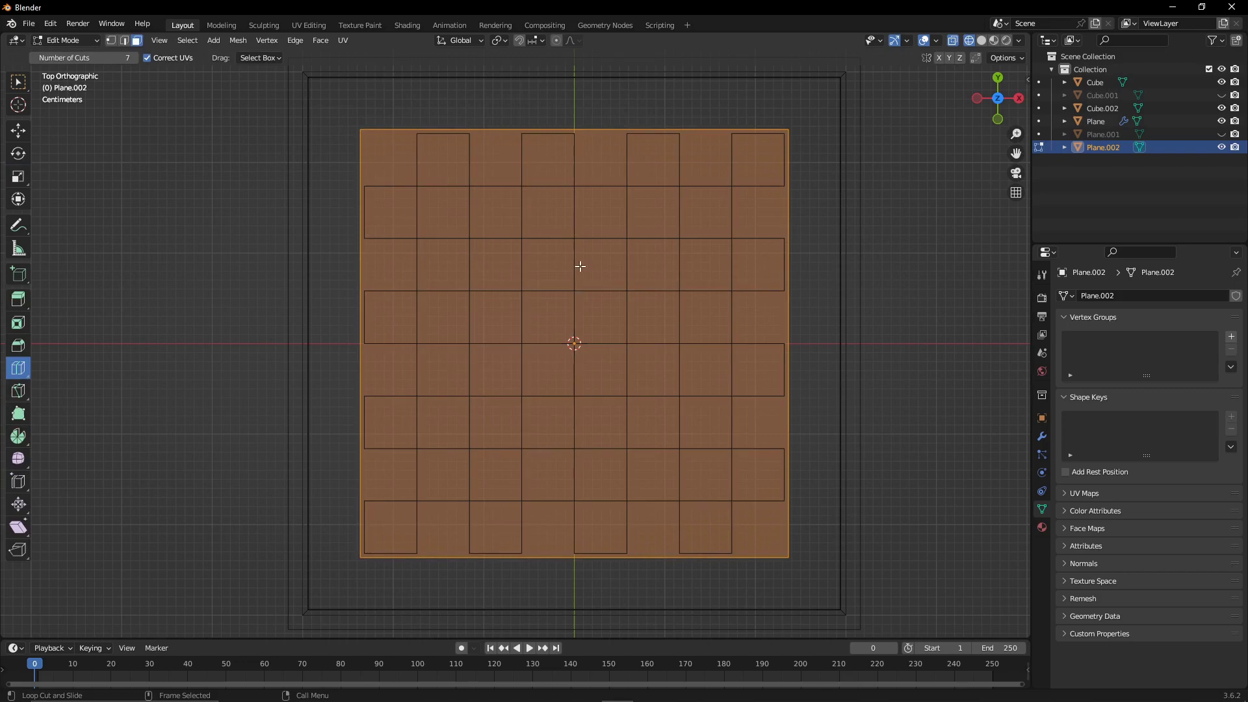
{"action": "left_click", "coordinate": [590, 136], "text": "alt"}
{"action": "scroll", "coordinate": [590, 136], "scroll_direction": "up", "scroll_amount": 3}
{"action": "key", "text": "shift+space"}
{"action": "key", "text": "s"}
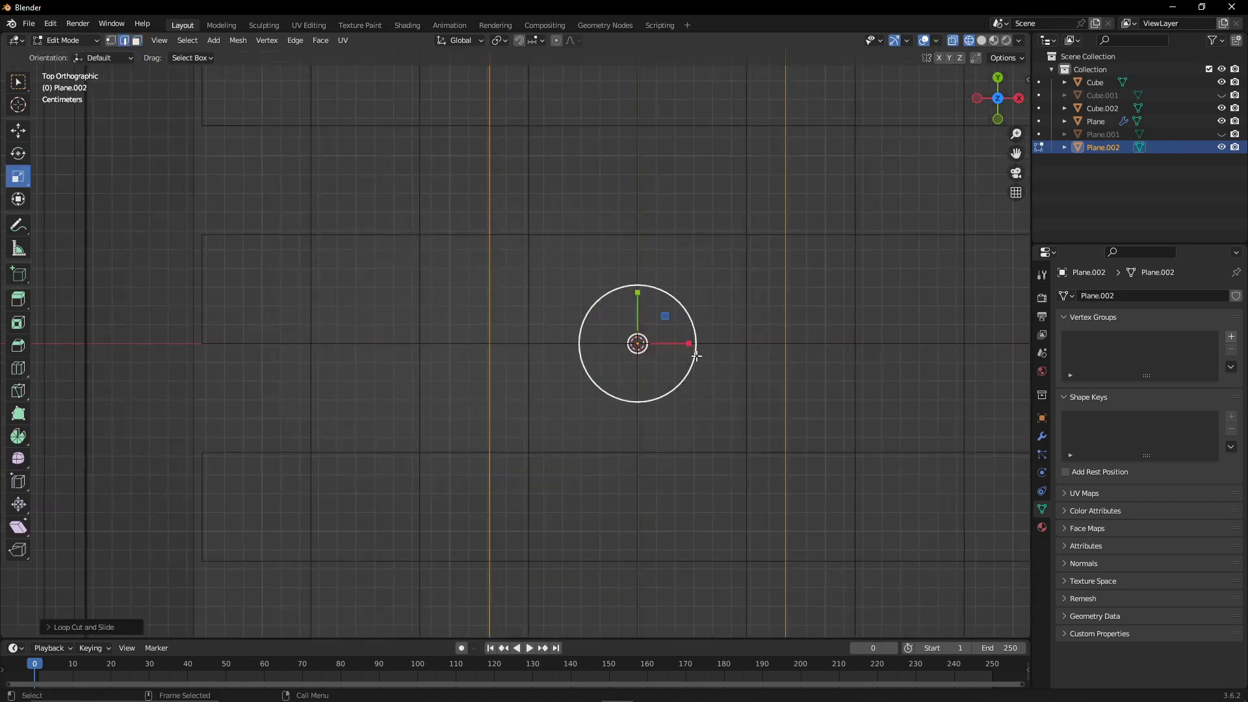
{"action": "left_click_drag", "start_coordinate": [682, 342], "coordinate": [788, 323]}
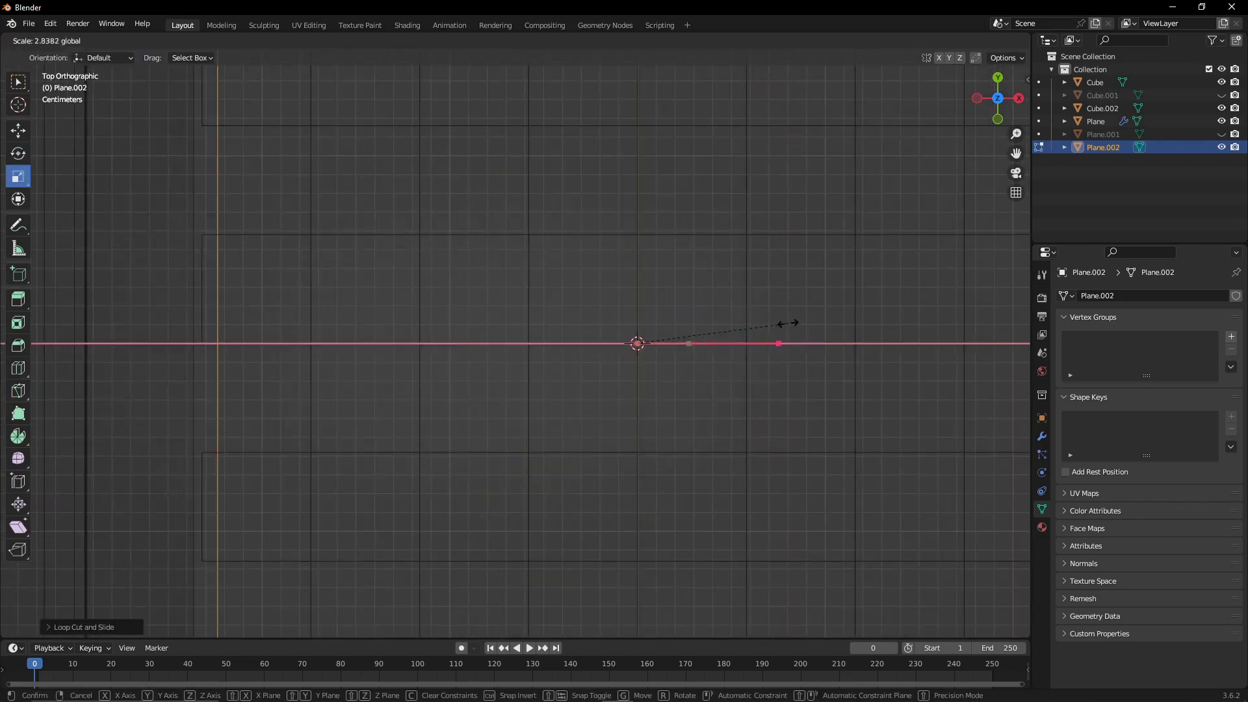
{"action": "left_click", "coordinate": [838, 321]}
{"action": "scroll", "coordinate": [497, 353], "scroll_direction": "down", "scroll_amount": 3}
Cut two horizontal edge loops and push them toward the top and bottom edges.
{"action": "left_click", "coordinate": [18, 368]}
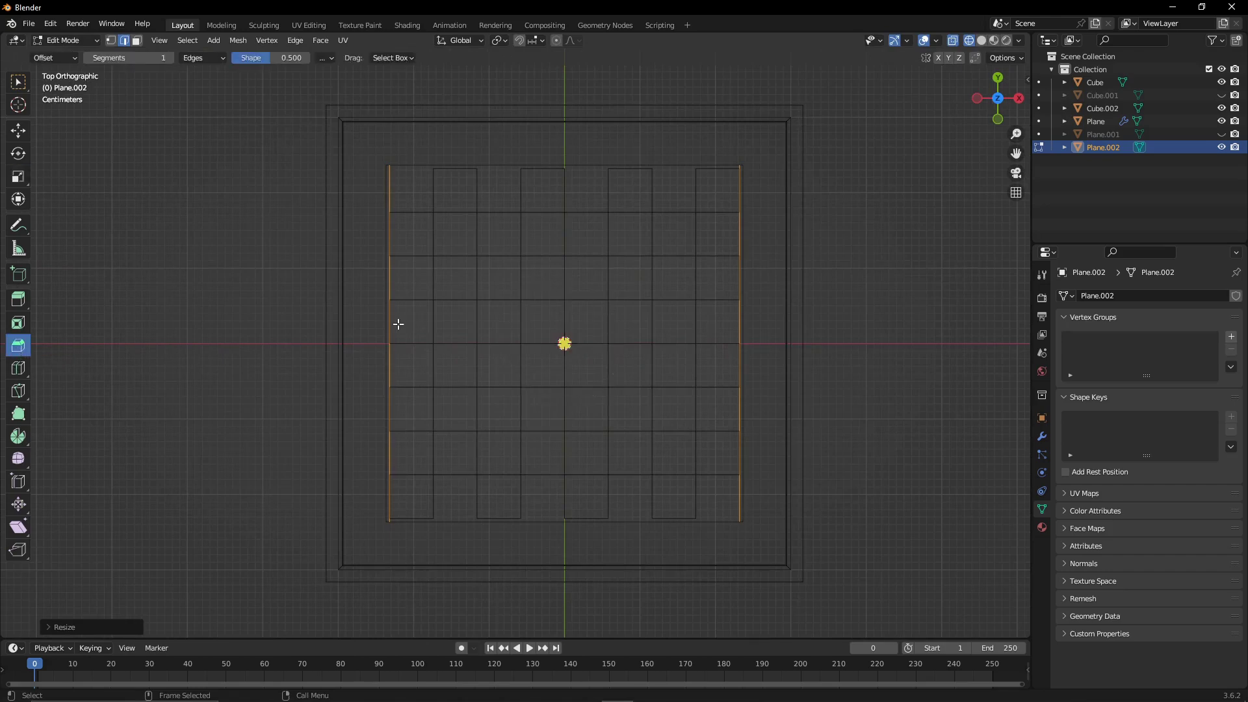
{"action": "left_click", "coordinate": [428, 325]}
{"action": "scroll", "coordinate": [499, 336], "scroll_direction": "up", "scroll_amount": 5}
{"action": "key", "text": "shift+space"}
{"action": "key", "text": "s"}
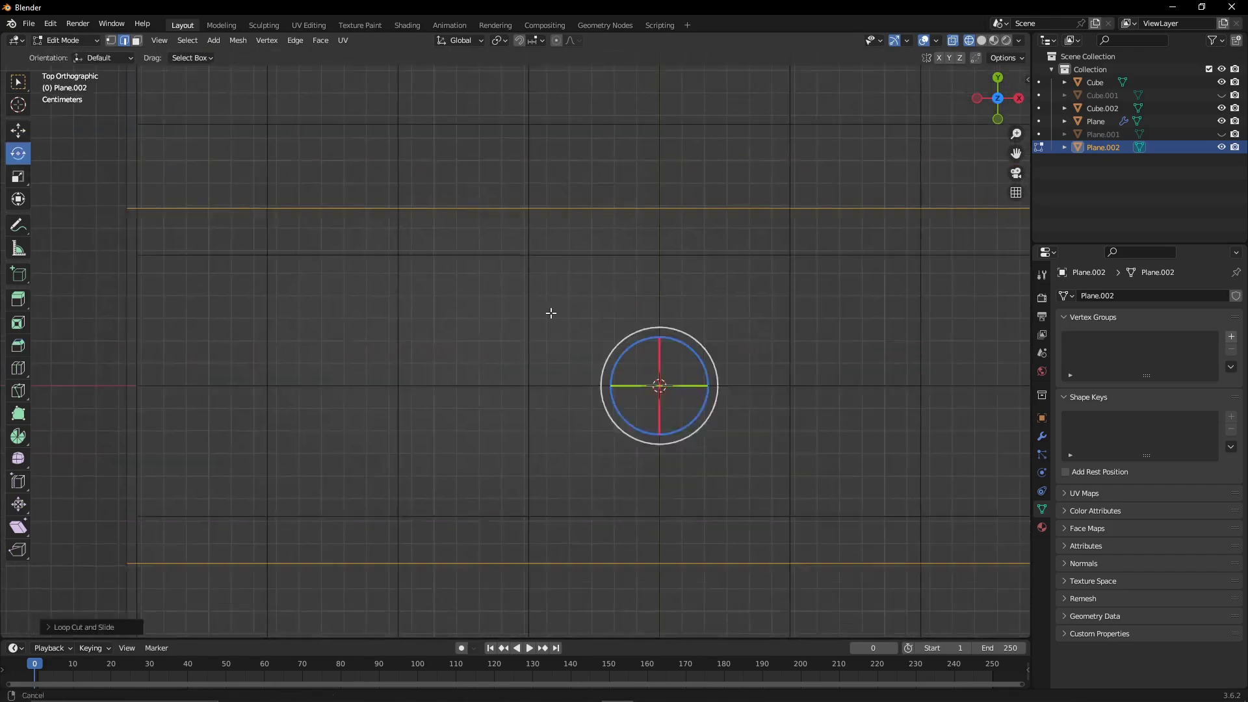
{"action": "scroll", "coordinate": [637, 288], "scroll_direction": "down", "scroll_amount": 3}
{"action": "left_click_drag", "start_coordinate": [598, 442], "coordinate": [603, 395]}
{"action": "left_click", "coordinate": [612, 374]}
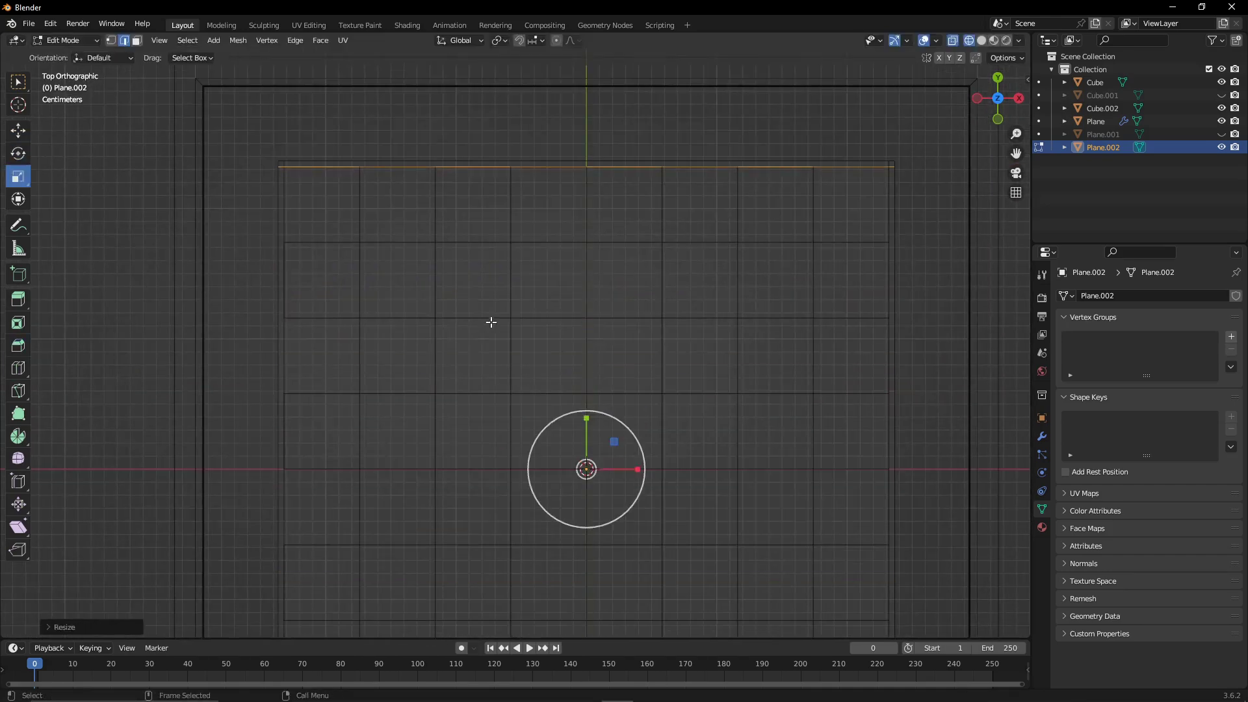
Select all of Plane.002's faces and return to object mode, viewing the board at an angle.
{"action": "key", "text": "3"}
{"action": "key", "text": "a"}
{"action": "scroll", "coordinate": [585, 468], "scroll_direction": "down", "scroll_amount": 3}
{"action": "key", "text": "shift+z"}
{"action": "mouse_move", "coordinate": [849, 107]}
{"action": "middle_mouse_down"}
{"action": "mouse_move", "coordinate": [910, 260]}
{"action": "mouse_move", "coordinate": [994, 412]}
{"action": "middle_mouse_up"}
{"action": "key", "text": "Tab"}
Add a Shrinkwrap modifier targeting Cube.002 with Above Surface snap mode.
{"action": "left_click", "coordinate": [1042, 436]}
{"action": "left_click", "coordinate": [1107, 295]}
{"action": "left_click", "coordinate": [1072, 441]}
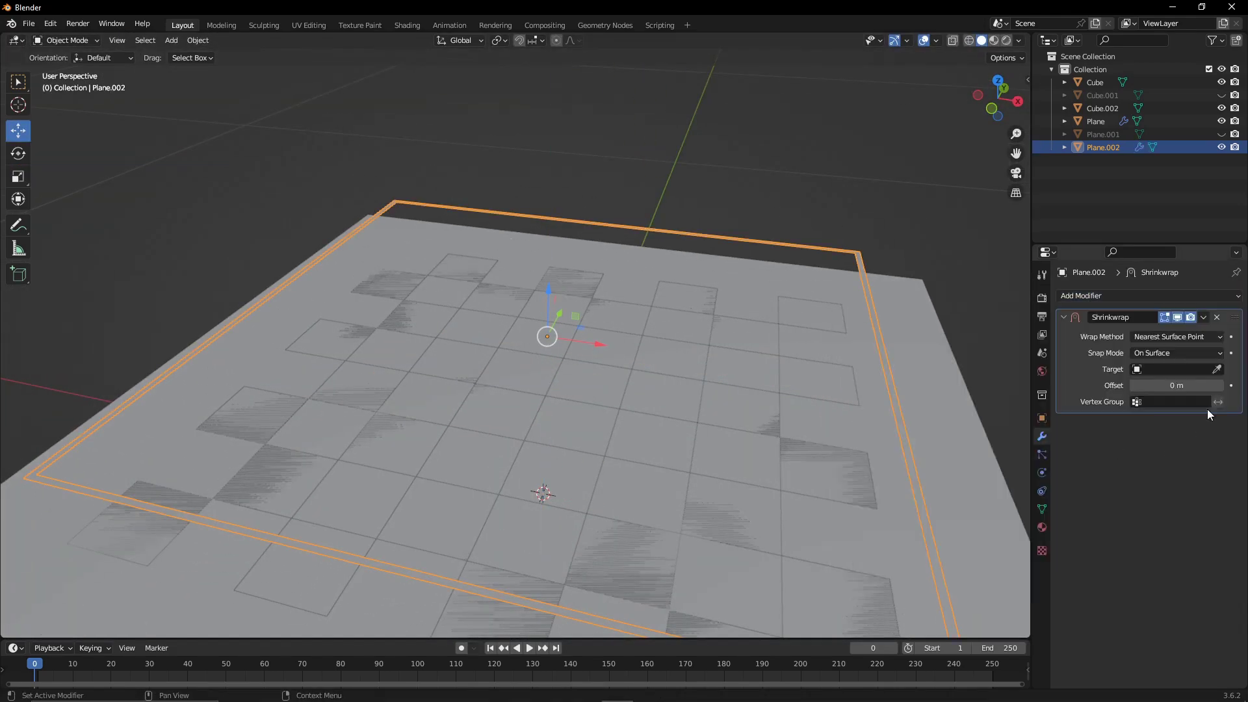
{"action": "left_click", "coordinate": [1216, 369]}
{"action": "left_click", "coordinate": [936, 352]}
{"action": "left_click", "coordinate": [1164, 353]}
{"action": "left_click", "coordinate": [1165, 430]}
{"action": "left_click", "coordinate": [969, 344]}
{"action": "middle_click_drag", "start_coordinate": [970, 345], "coordinate": [754, 334]}
{"action": "scroll", "coordinate": [754, 334], "scroll_direction": "down", "scroll_amount": 3}
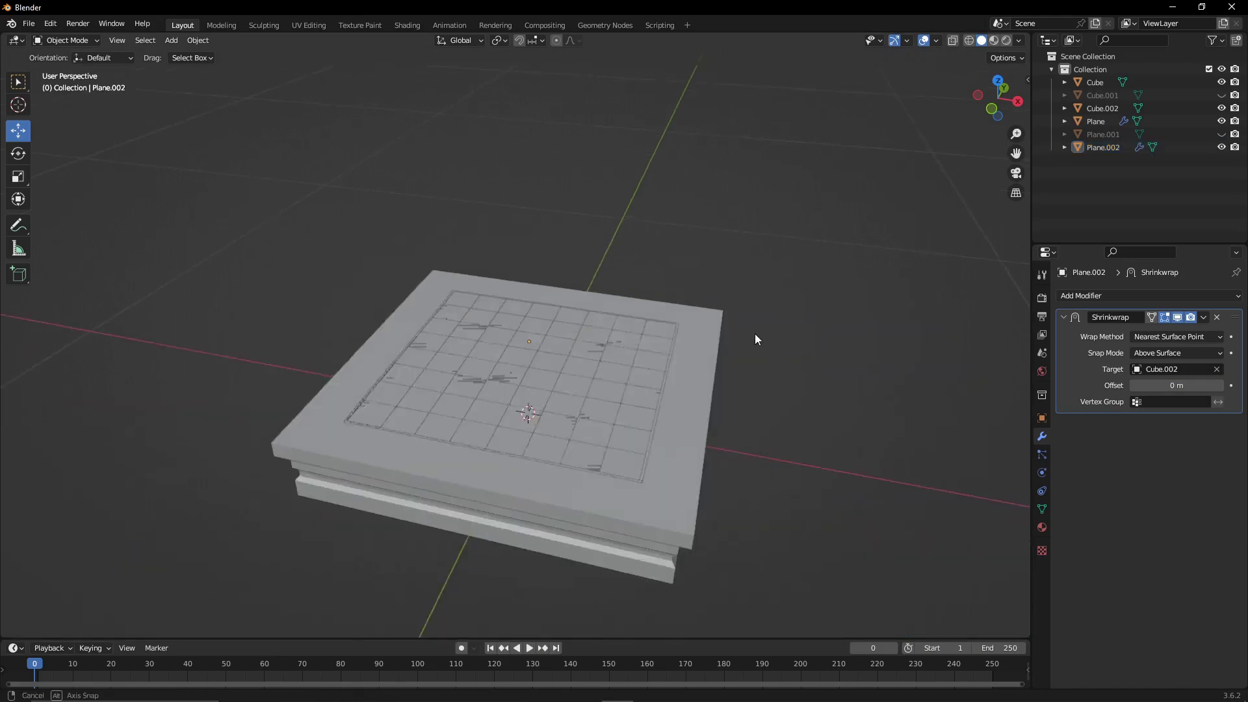
Add a text object in top view and replace its placeholder text with 'A'.
{"action": "left_click", "coordinate": [172, 40]}
{"action": "mouse_move", "coordinate": [189, 54]}
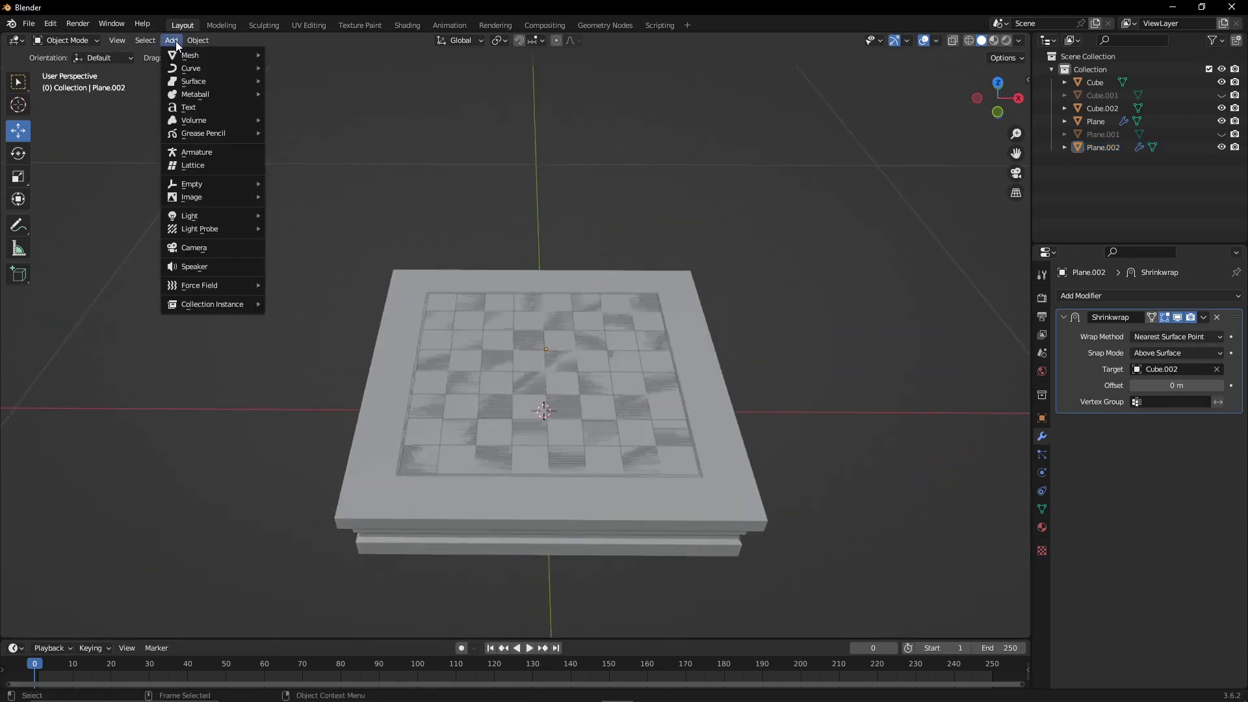
{"action": "left_click", "coordinate": [195, 107]}
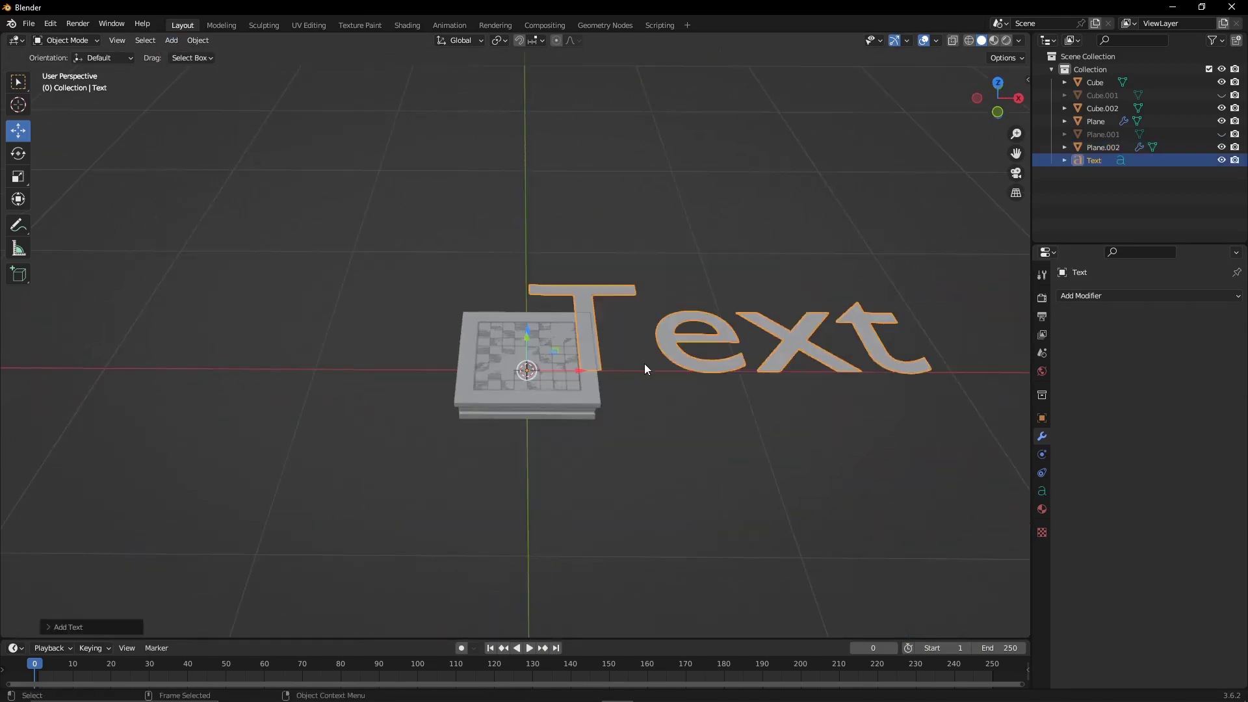
{"action": "left_click", "coordinate": [998, 83]}
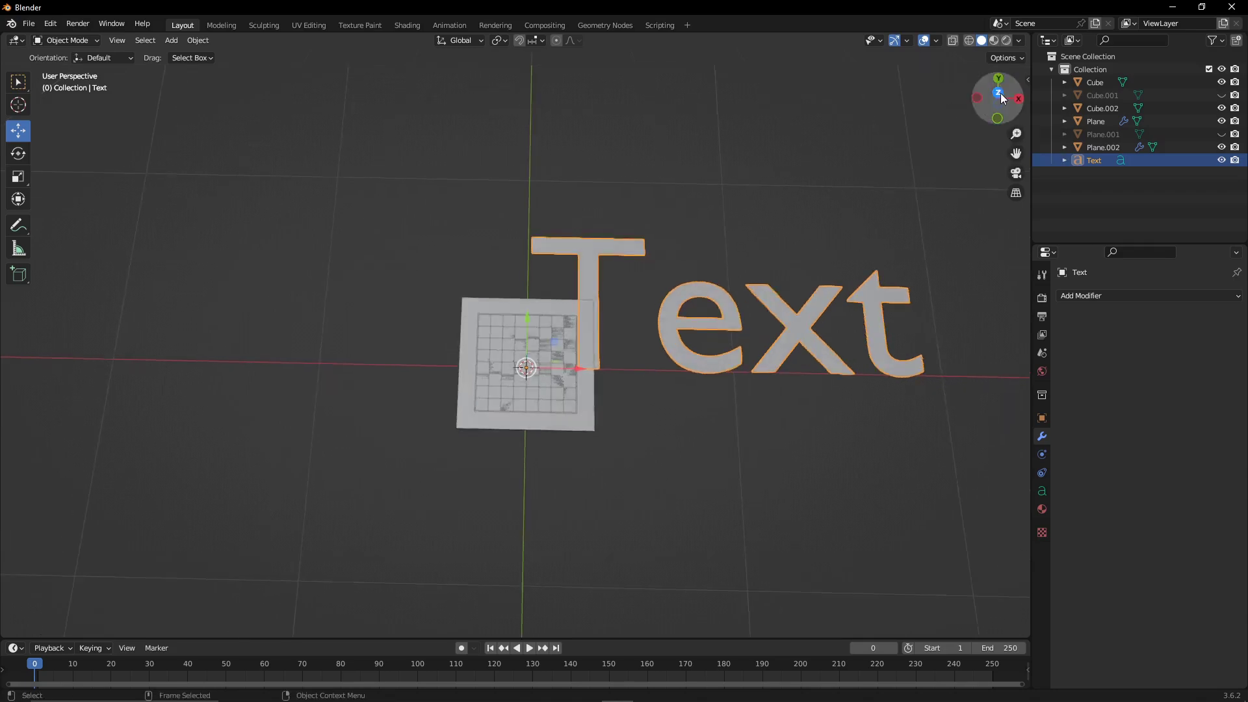
{"action": "left_click_drag", "start_coordinate": [699, 316], "coordinate": [361, 346]}
{"action": "key", "text": "Tab"}
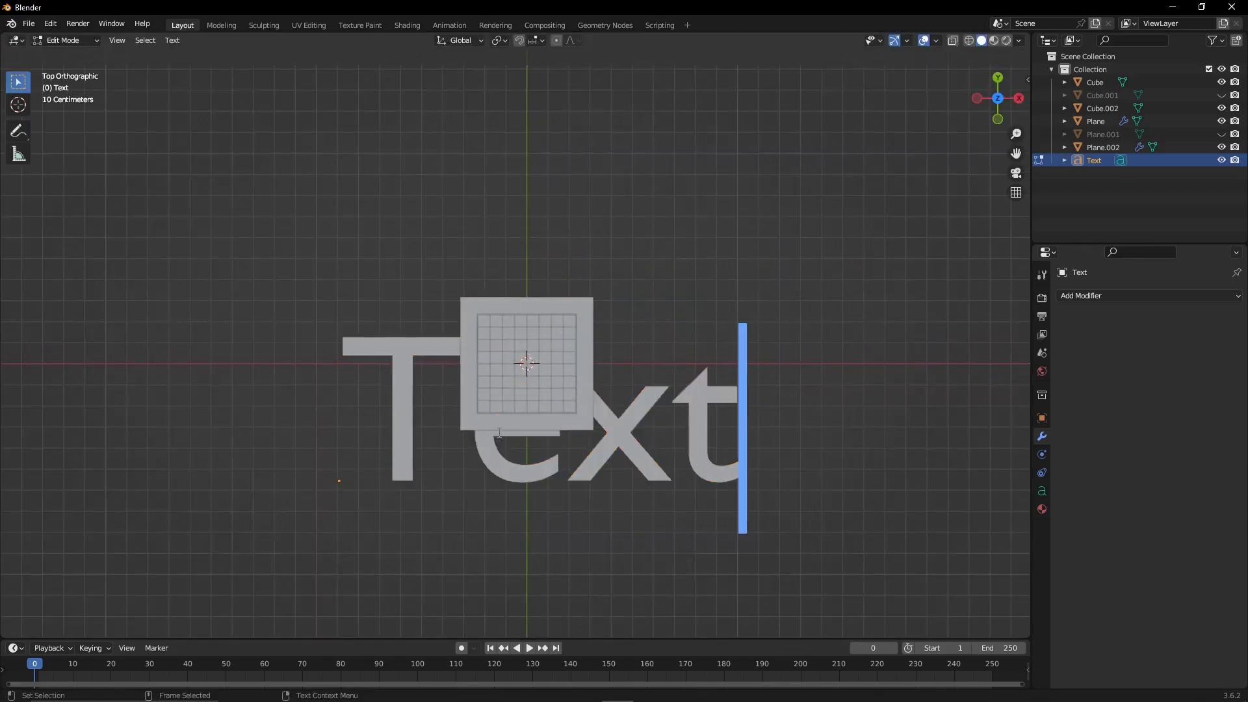
{"action": "key", "text": "BackSpace"}
{"action": "key", "text": "BackSpace"}
{"action": "key", "text": "BackSpace"}
{"action": "type", "text": "A"}
{"action": "key", "text": "Tab"}
Discard an accidental duplicate and set the A's origin to its geometry centre.
{"action": "key", "text": "ctrl+c"}
{"action": "key", "text": "ctrl+v"}
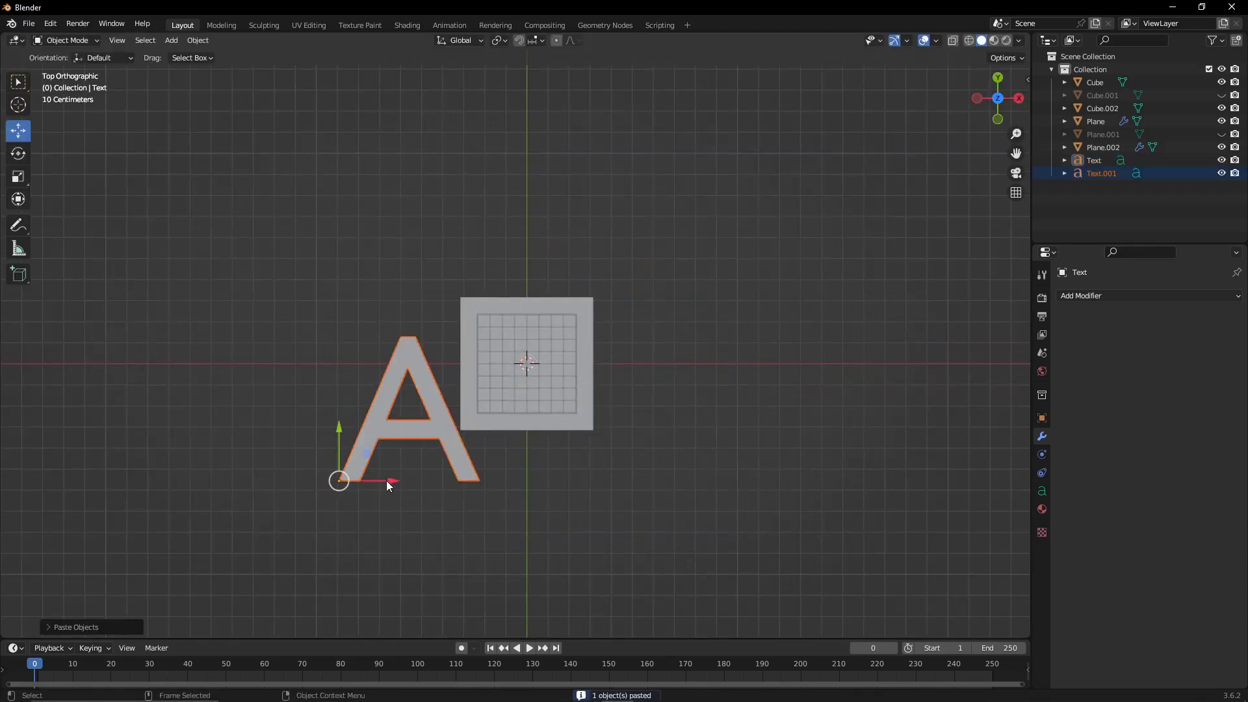
{"action": "key", "text": "g"}
{"action": "key", "text": "Escape"}
{"action": "key", "text": "shift+z"}
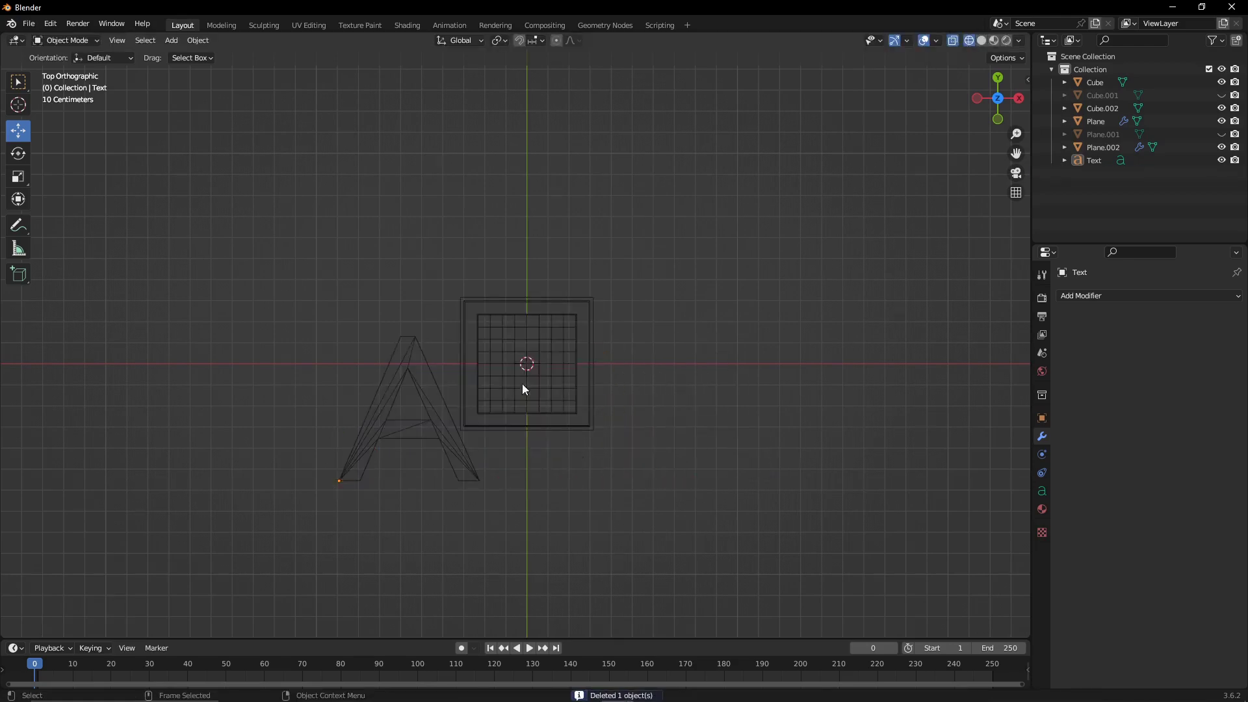
{"action": "scroll", "coordinate": [520, 377], "scroll_direction": "up", "scroll_amount": 4}
{"action": "left_click", "coordinate": [338, 502]}
{"action": "middle_click_drag", "start_coordinate": [338, 502], "coordinate": [433, 369], "text": "shift"}
{"action": "left_click", "coordinate": [198, 39]}
{"action": "left_click", "coordinate": [364, 96]}
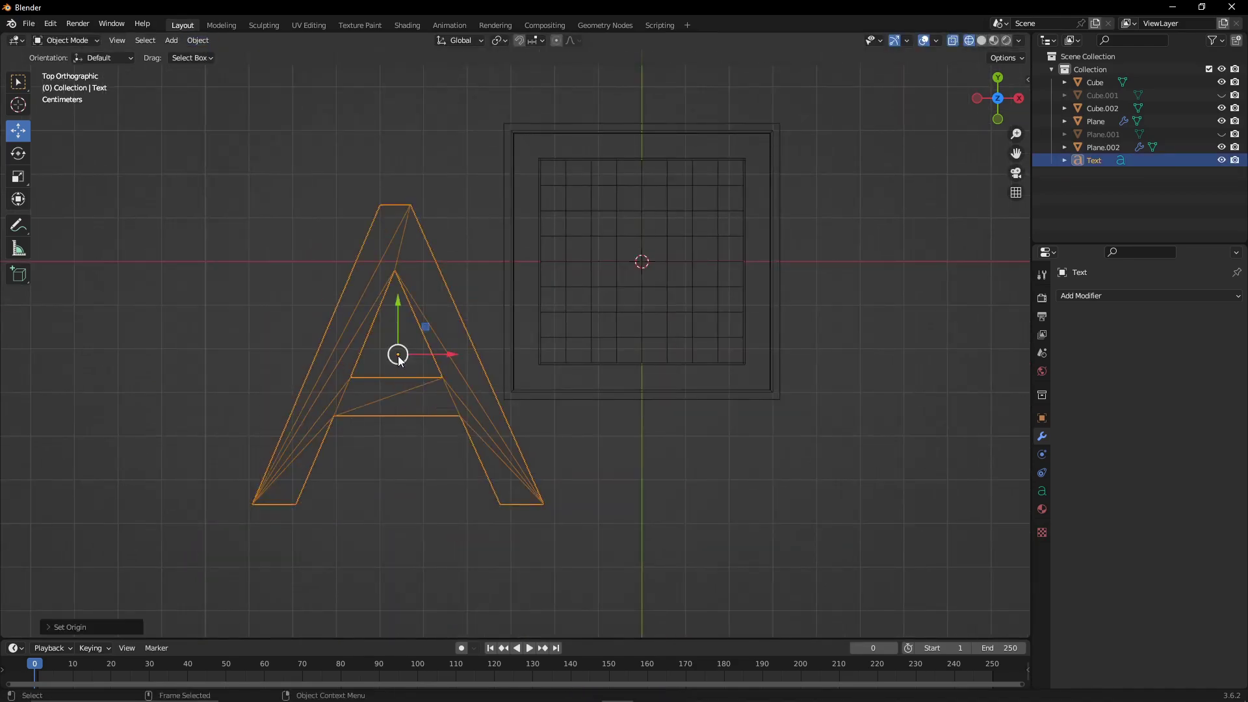
Move the A toward the board and shrink it down to label size.
{"action": "mouse_move", "coordinate": [398, 353]}
{"action": "left_mouse_down"}
{"action": "mouse_move", "coordinate": [544, 357]}
{"action": "mouse_move", "coordinate": [529, 363]}
{"action": "left_mouse_up"}
{"action": "scroll", "coordinate": [529, 363], "scroll_direction": "up", "scroll_amount": 5}
{"action": "scroll", "coordinate": [548, 376], "scroll_direction": "up", "scroll_amount": 2}
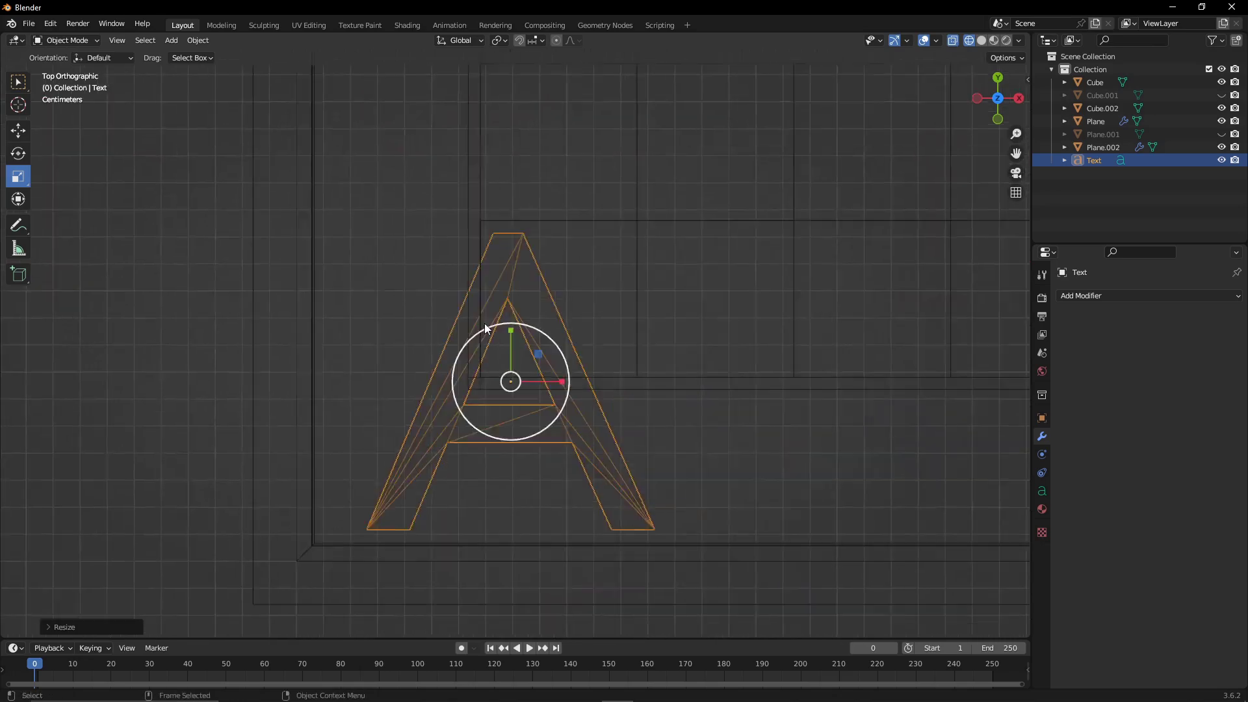
{"action": "left_click_drag", "start_coordinate": [485, 323], "coordinate": [500, 366]}
{"action": "key", "text": "shift+z"}
{"action": "middle_click_drag", "start_coordinate": [854, 137], "coordinate": [626, 275]}
Place the A just below the board's bottom-left square and copy it.
{"action": "left_click", "coordinate": [998, 88]}
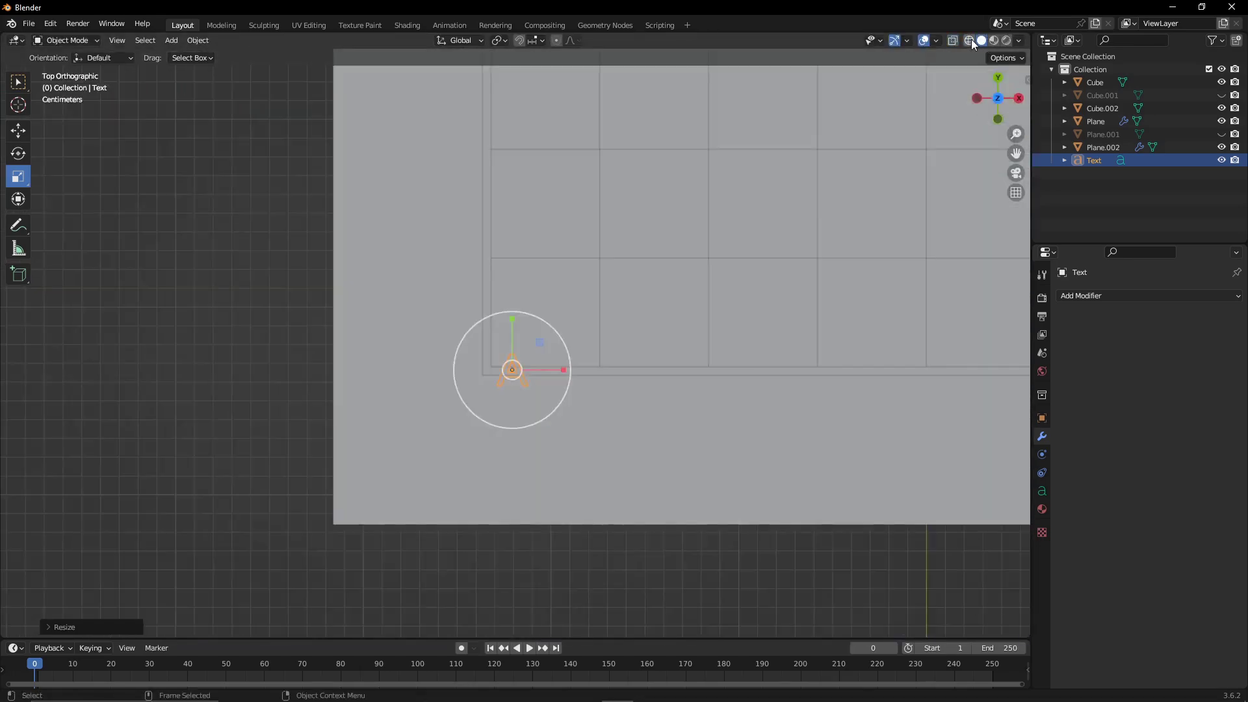
{"action": "left_click", "coordinate": [968, 40]}
{"action": "left_click", "coordinate": [18, 130]}
{"action": "mouse_move", "coordinate": [560, 400]}
{"action": "left_mouse_down"}
{"action": "mouse_move", "coordinate": [560, 472]}
{"action": "mouse_move", "coordinate": [630, 469]}
{"action": "left_mouse_up"}
{"action": "scroll", "coordinate": [578, 408], "scroll_direction": "down", "scroll_amount": 5}
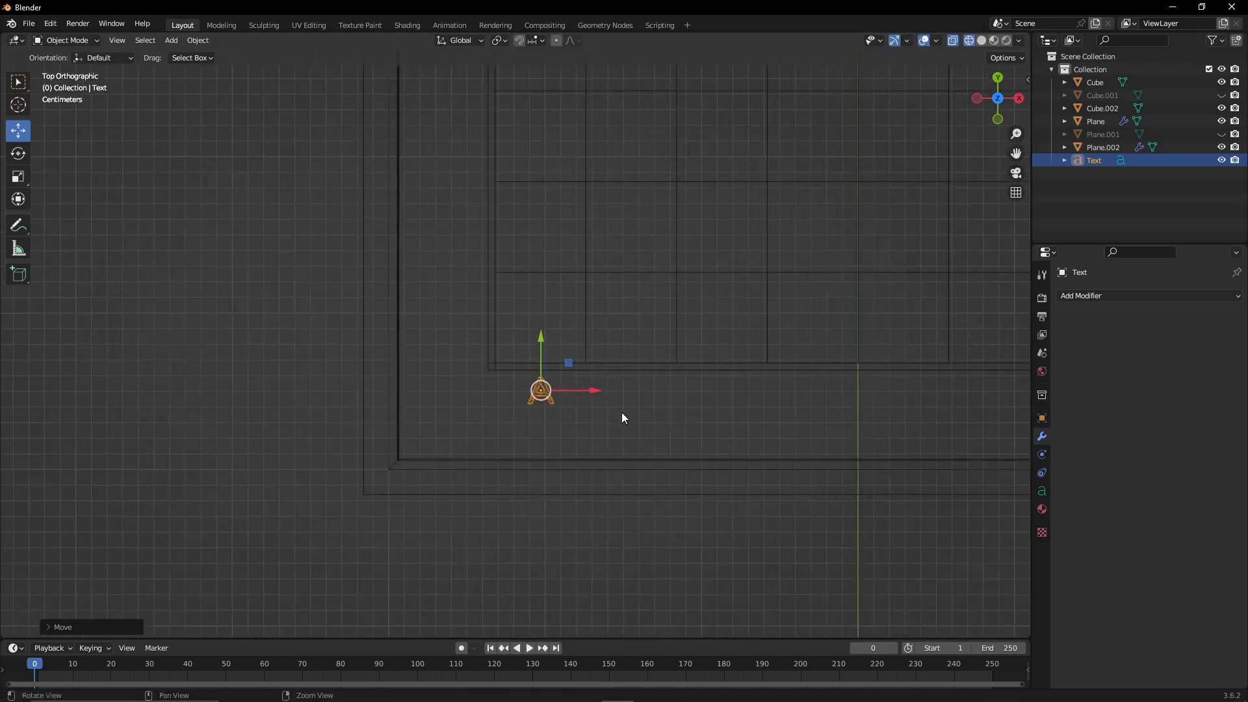
{"action": "middle_click_drag", "start_coordinate": [622, 413], "coordinate": [498, 408], "text": "shift"}
{"action": "key", "text": "ctrl+c"}
Paste a copy of the A beside it along the bottom edge and retype it as B.
{"action": "key", "text": "ctrl+v"}
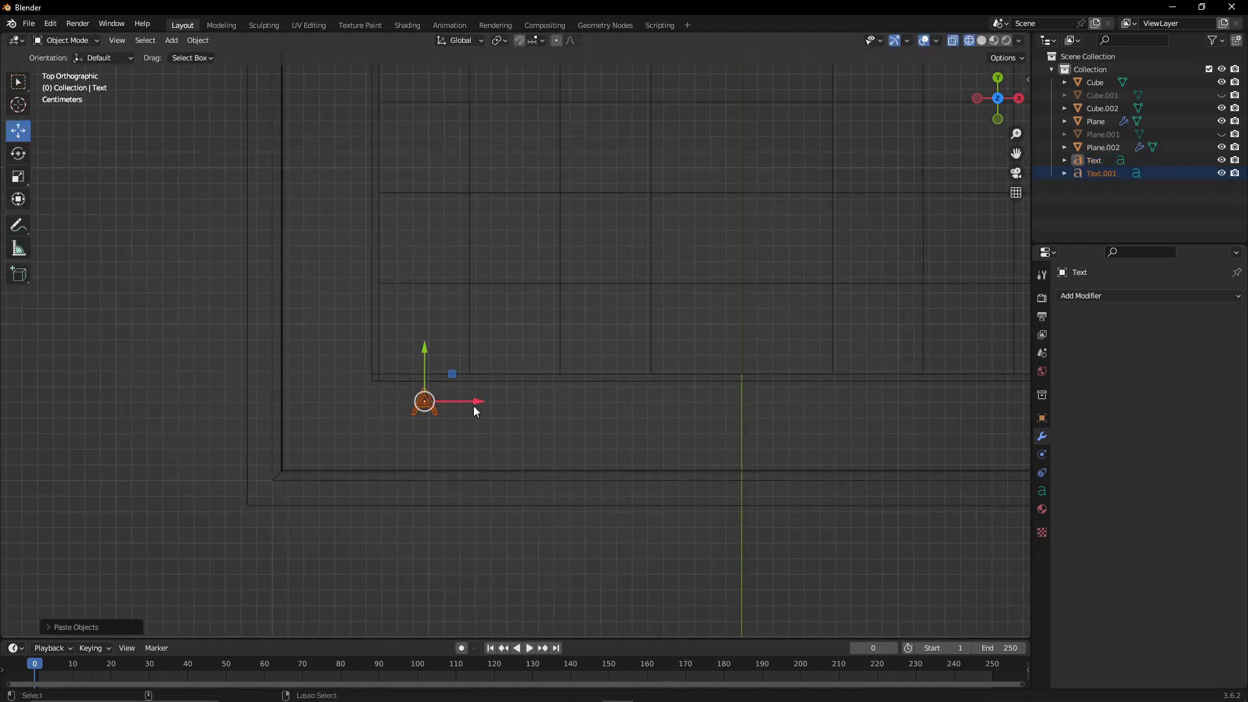
{"action": "left_click_drag", "start_coordinate": [474, 403], "coordinate": [566, 406]}
{"action": "key", "text": "Tab"}
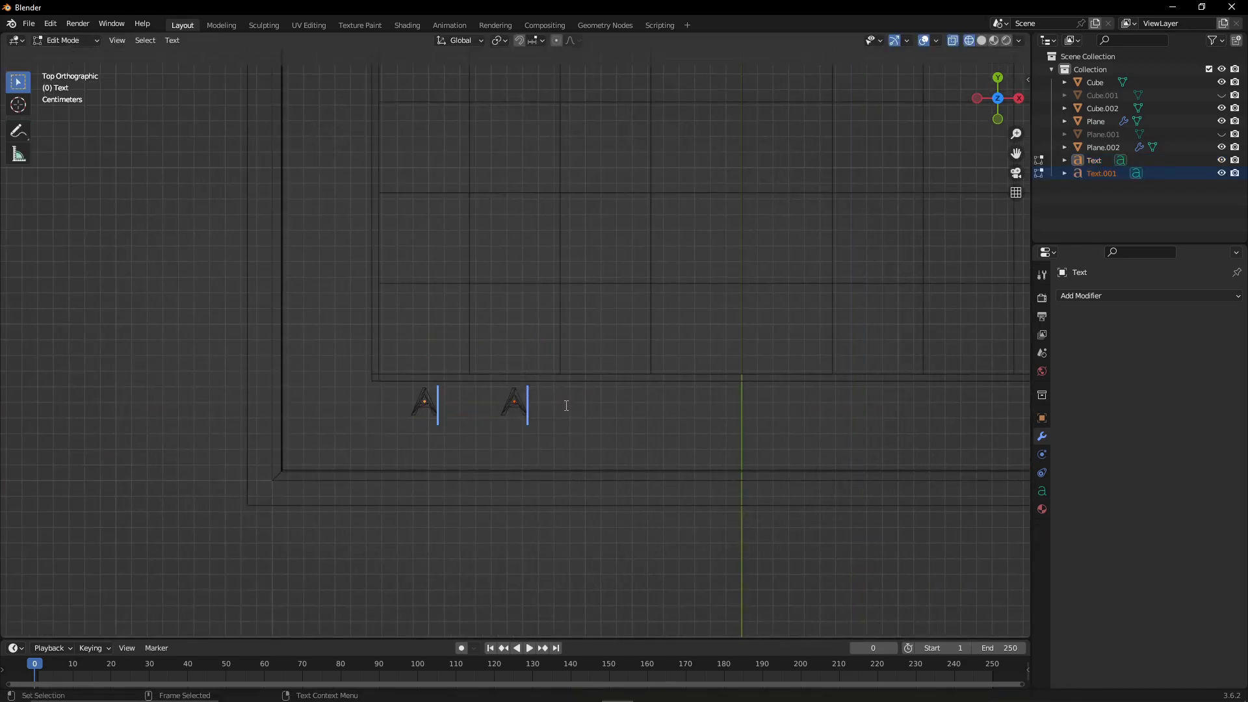
{"action": "key", "text": "Tab"}
{"action": "left_click", "coordinate": [521, 402]}
{"action": "key", "text": "Tab"}
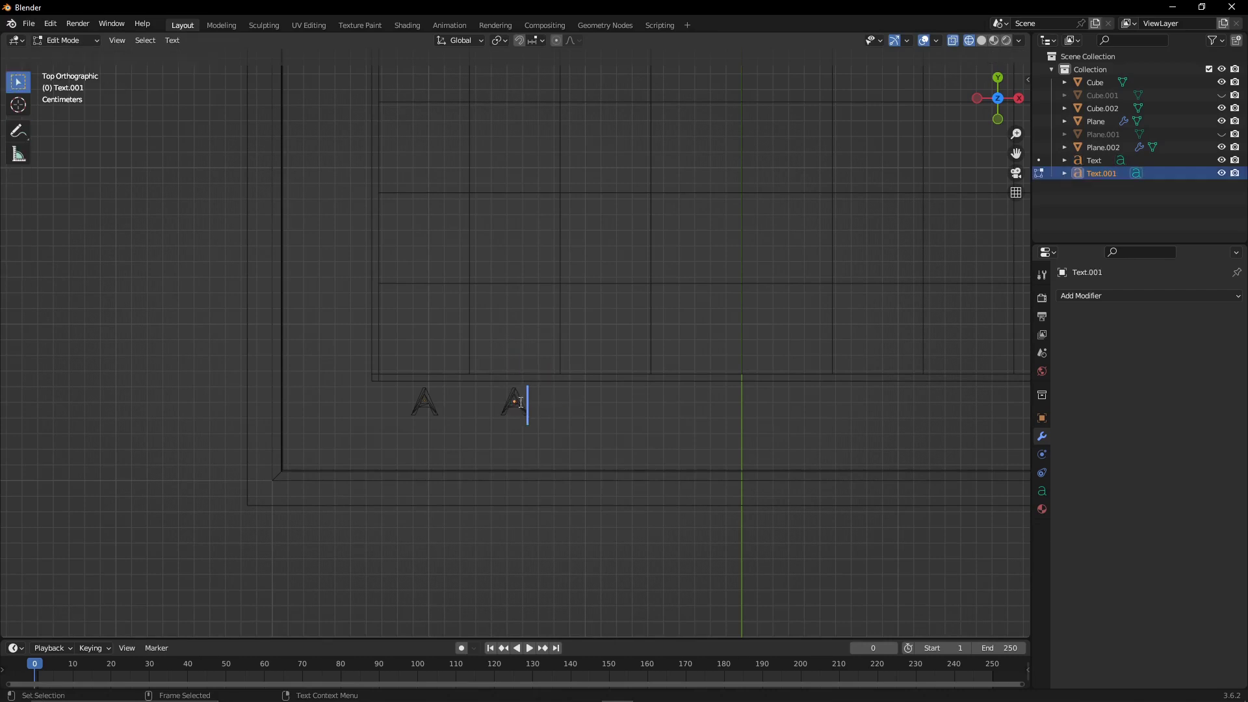
{"action": "key", "text": "Tab"}
Paste several more B copies spaced rightward along the board's bottom edge.
{"action": "key", "text": "ctrl+c"}
{"action": "key", "text": "ctrl+v"}
{"action": "left_click_drag", "start_coordinate": [568, 399], "coordinate": [724, 407]}
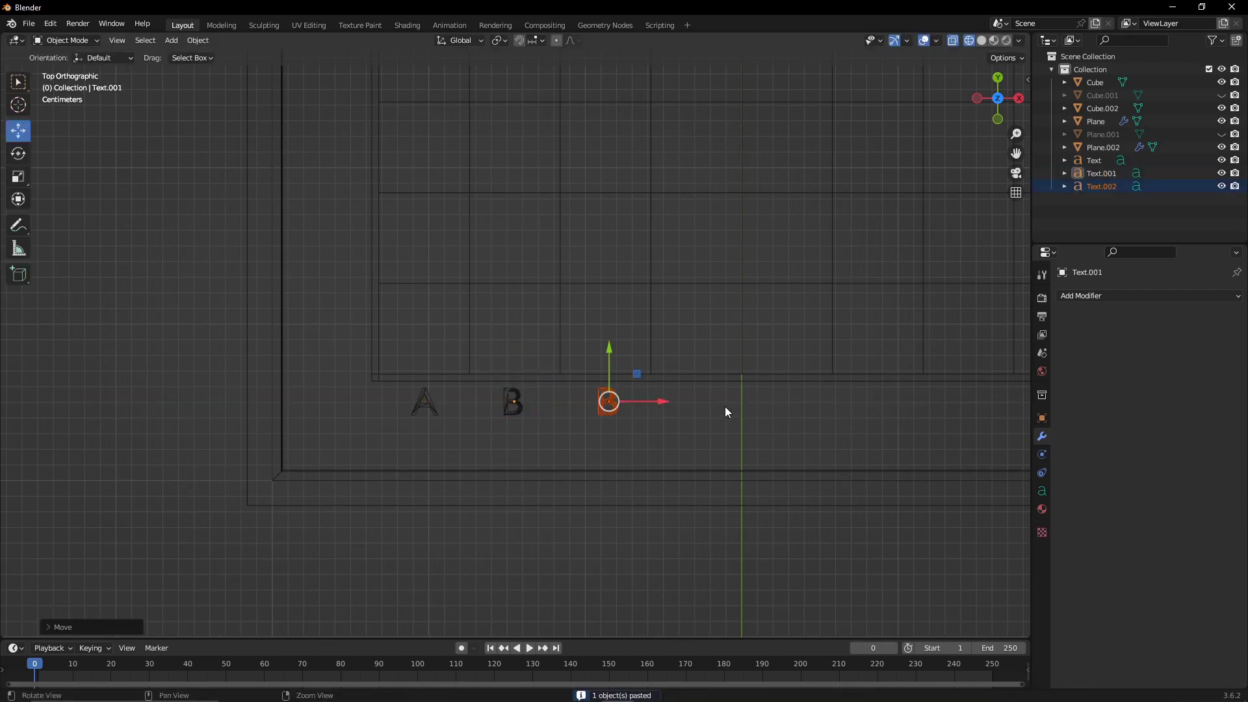
{"action": "middle_click_drag", "start_coordinate": [724, 407], "coordinate": [589, 407], "text": "shift"}
{"action": "key", "text": "ctrl+c"}
{"action": "key", "text": "ctrl+v"}
{"action": "left_click_drag", "start_coordinate": [530, 397], "coordinate": [612, 399]}
{"action": "key", "text": "ctrl+c"}
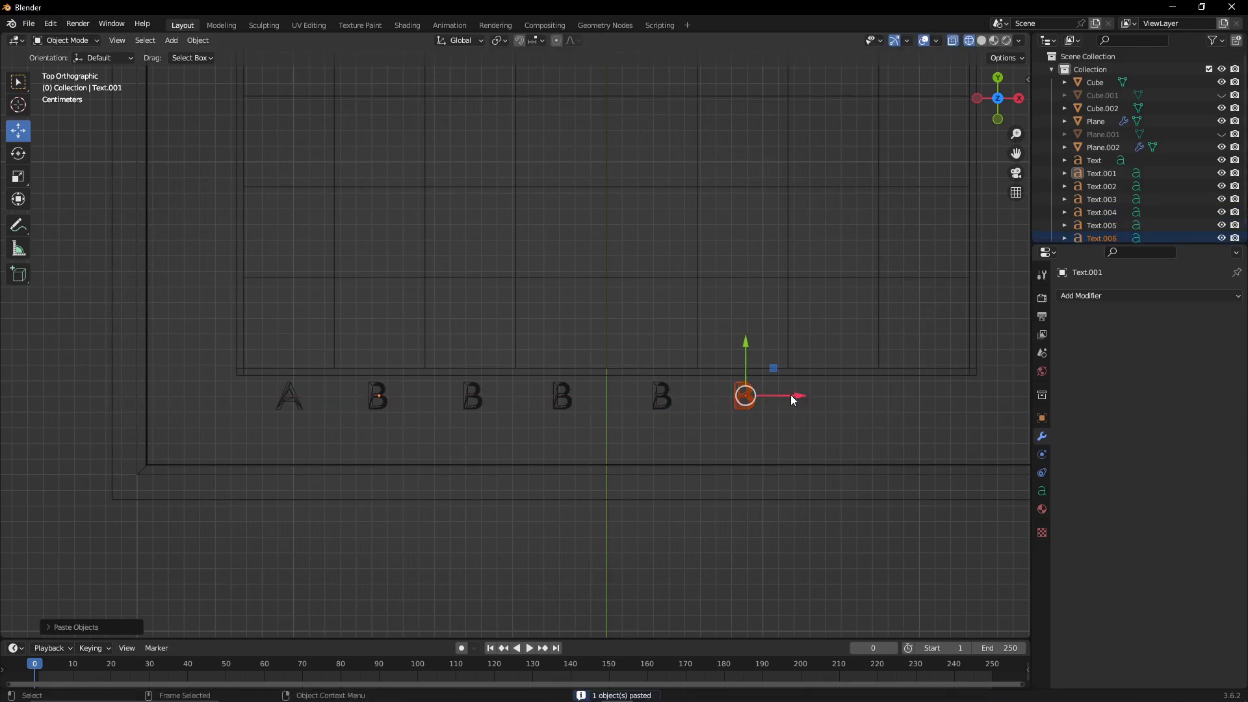
{"action": "left_click_drag", "start_coordinate": [793, 400], "coordinate": [975, 396]}
{"action": "key", "text": "ctrl+v"}
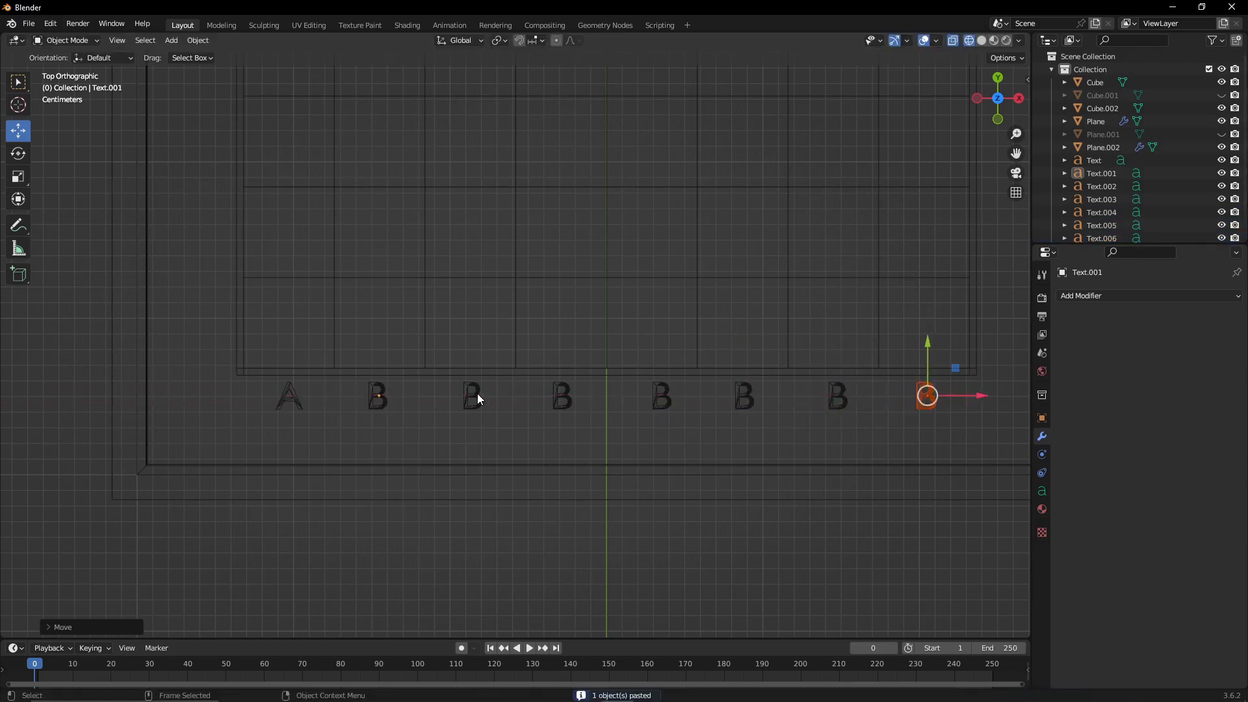
Retype the third, fourth and fifth letters as C, D and E.
{"action": "left_click", "coordinate": [478, 398]}
{"action": "scroll", "coordinate": [478, 398], "scroll_direction": "up", "scroll_amount": 3}
{"action": "key", "text": "Tab"}
{"action": "type", "text": "C"}
{"action": "left_click", "coordinate": [599, 434]}
{"action": "key", "text": "Tab"}
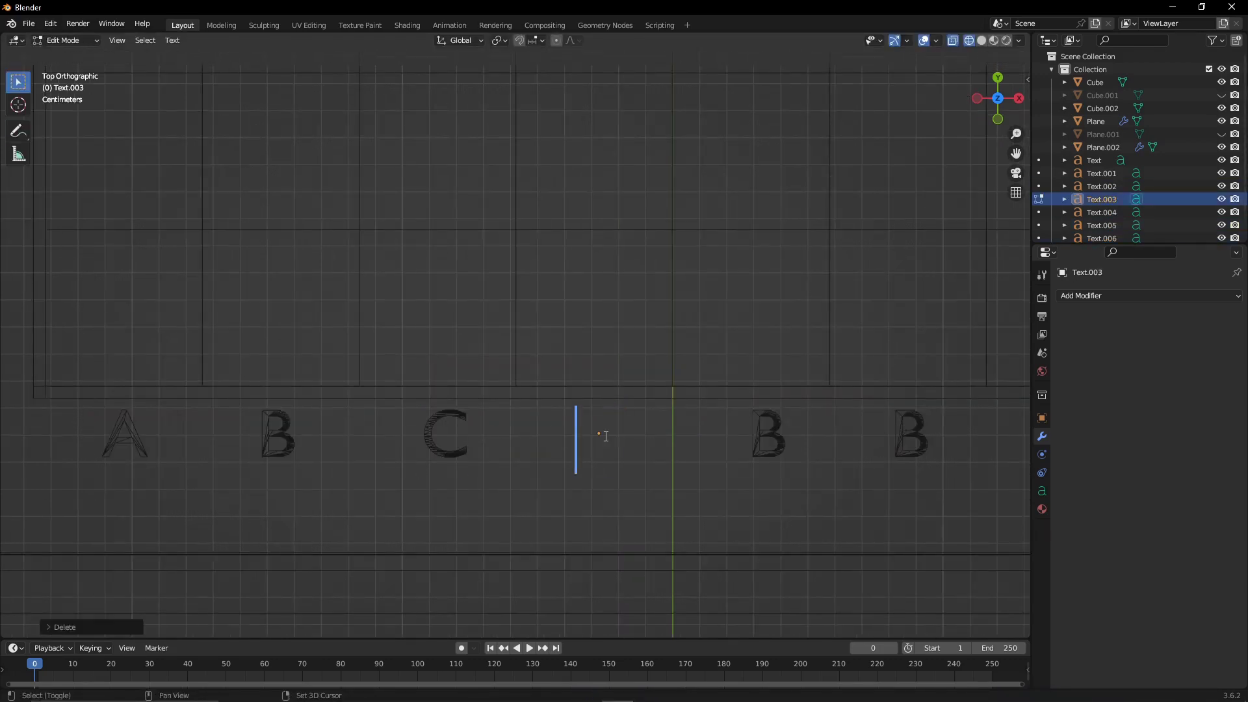
{"action": "type", "text": "D"}
{"action": "key", "text": "Tab"}
{"action": "left_click", "coordinate": [769, 434]}
{"action": "key", "text": "Tab"}
{"action": "key", "text": "BackSpace"}
{"action": "type", "text": "E"}
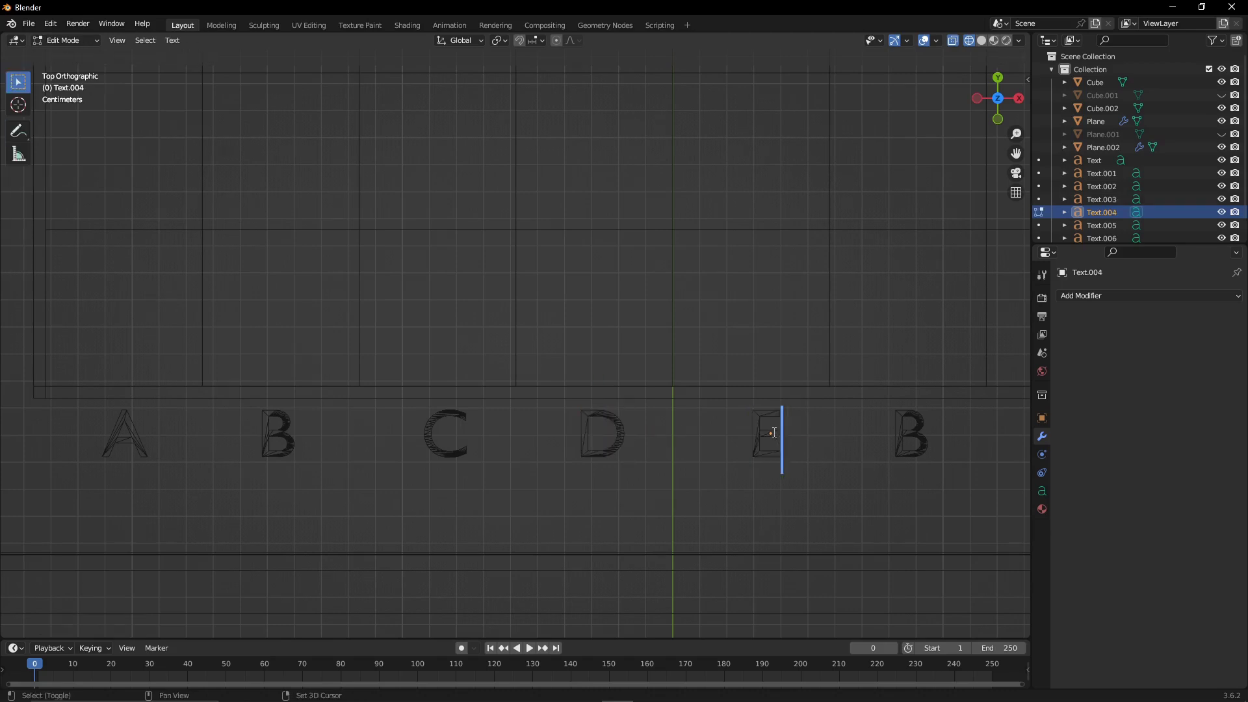
{"action": "key", "text": "Tab"}
Retype the sixth and seventh letters as F and G.
{"action": "left_click", "coordinate": [913, 434]}
{"action": "key", "text": "Tab"}
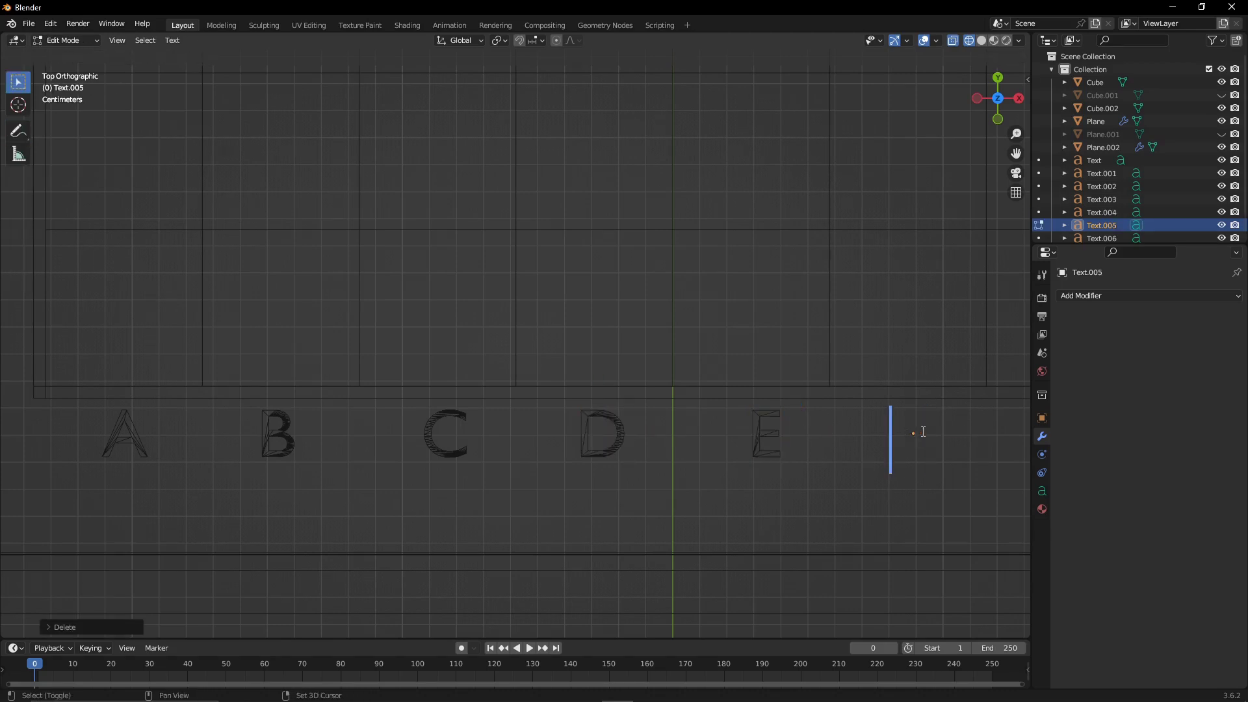
{"action": "middle_click_drag", "start_coordinate": [923, 431], "coordinate": [647, 432], "text": "shift"}
{"action": "key", "text": "Tab"}
{"action": "key", "text": "shift+f"}
{"action": "key", "text": "Tab"}
{"action": "left_click", "coordinate": [670, 432]}
{"action": "key", "text": "Tab"}
{"action": "key", "text": "BackSpace"}
{"action": "key", "text": "shift+g"}
Retype the last copied letter as H.
{"action": "key", "text": "Tab"}
{"action": "left_click", "coordinate": [823, 435]}
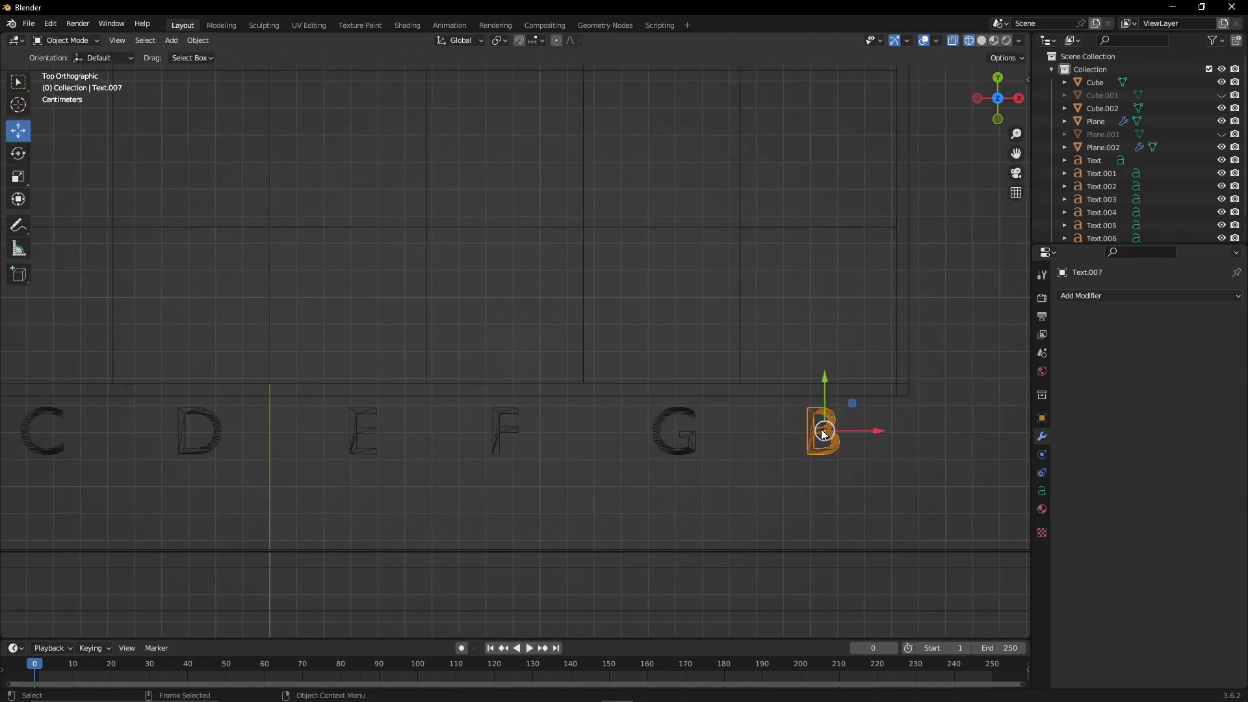
{"action": "key", "text": "Tab"}
{"action": "key", "text": "BackSpace"}
{"action": "key", "text": "Tab"}
{"action": "scroll", "coordinate": [748, 455], "scroll_direction": "down", "scroll_amount": 3}
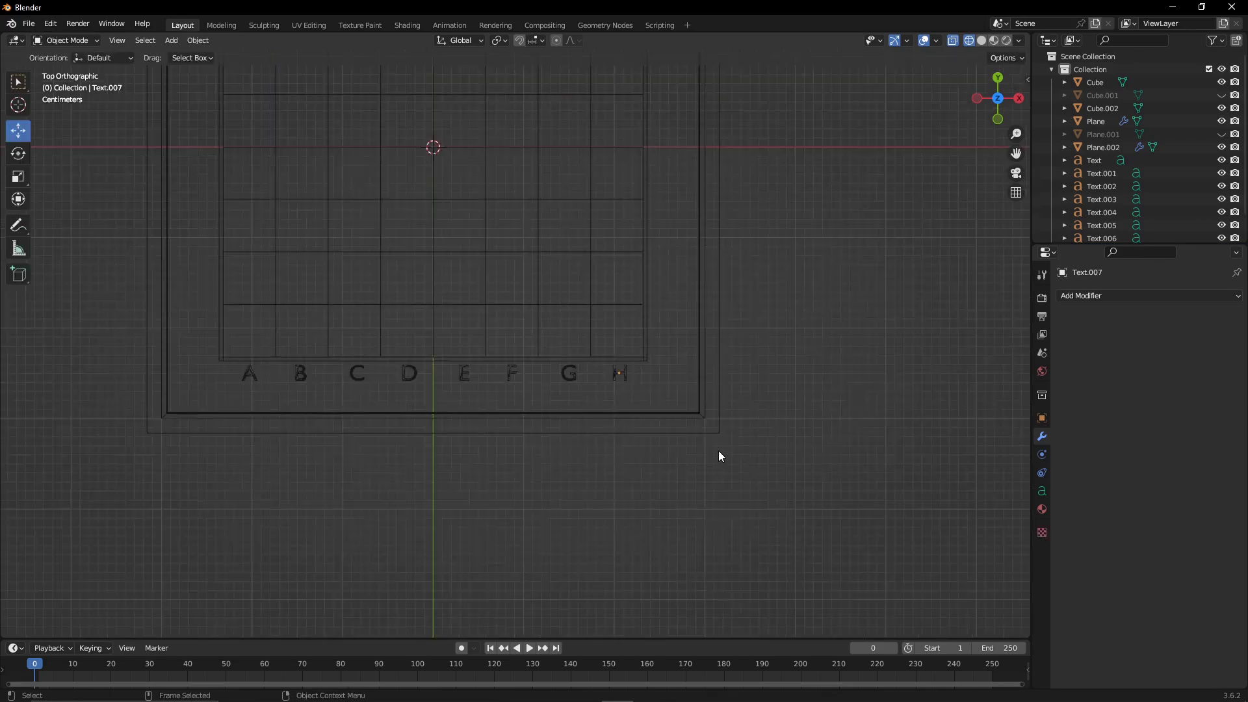
{"action": "scroll", "coordinate": [505, 456], "scroll_direction": "up", "scroll_amount": 4}
Centre the C, D, E and F letters under their columns.
{"action": "left_click", "coordinate": [533, 455]}
{"action": "left_click_drag", "start_coordinate": [623, 451], "coordinate": [605, 451]}
{"action": "middle_click_drag", "start_coordinate": [897, 429], "coordinate": [639, 422], "text": "shift"}
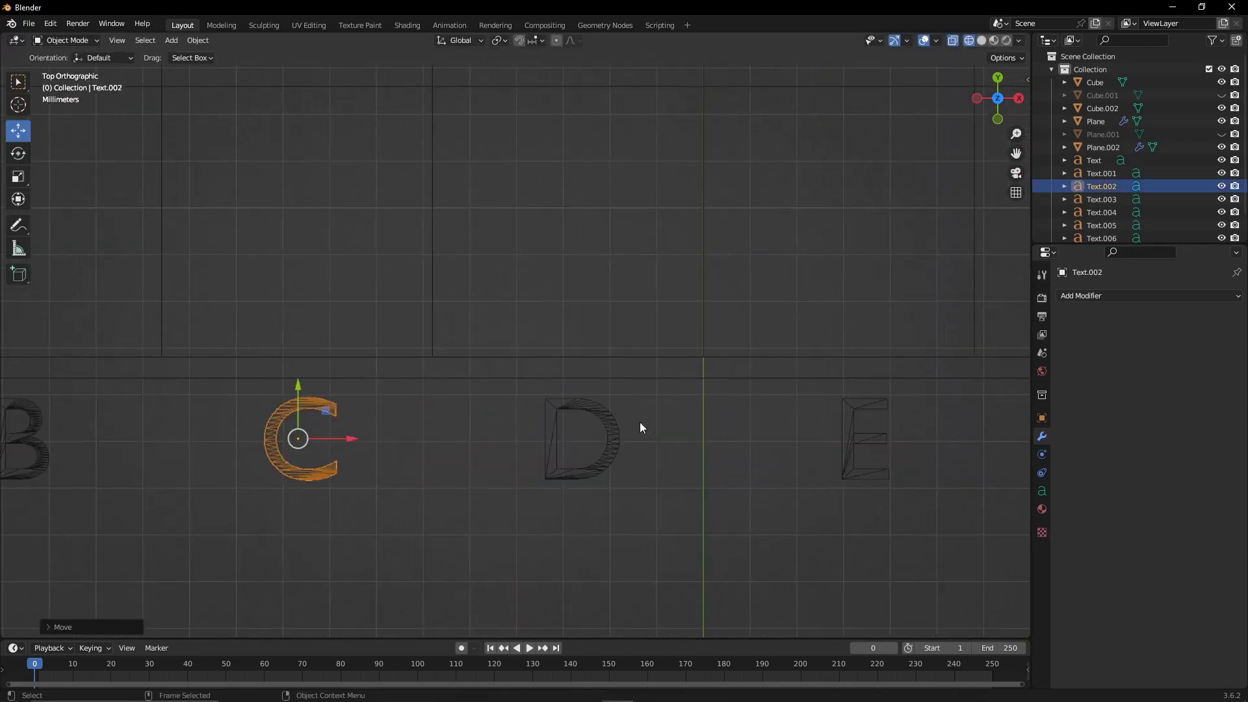
{"action": "left_click", "coordinate": [617, 426]}
{"action": "middle_click_drag", "start_coordinate": [746, 455], "coordinate": [502, 456], "text": "shift"}
{"action": "left_click", "coordinate": [605, 448]}
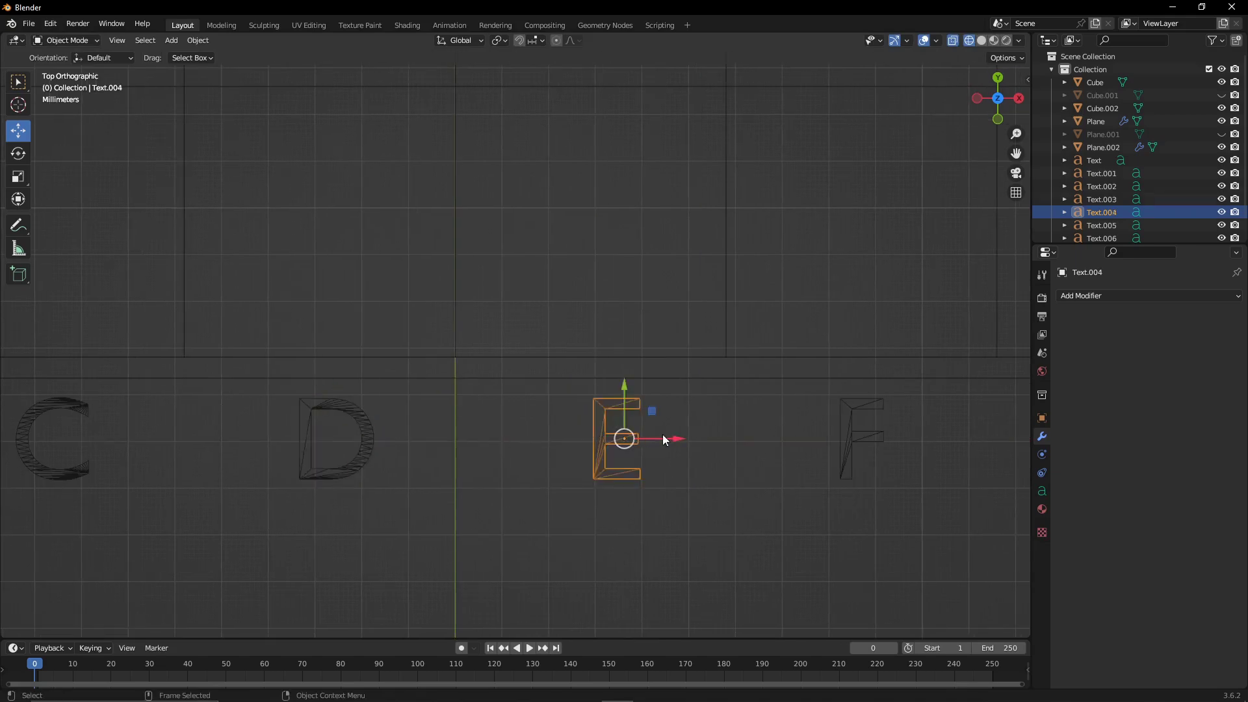
{"action": "left_click_drag", "start_coordinate": [662, 439], "coordinate": [655, 440]}
{"action": "middle_click_drag", "start_coordinate": [871, 452], "coordinate": [607, 452], "text": "shift"}
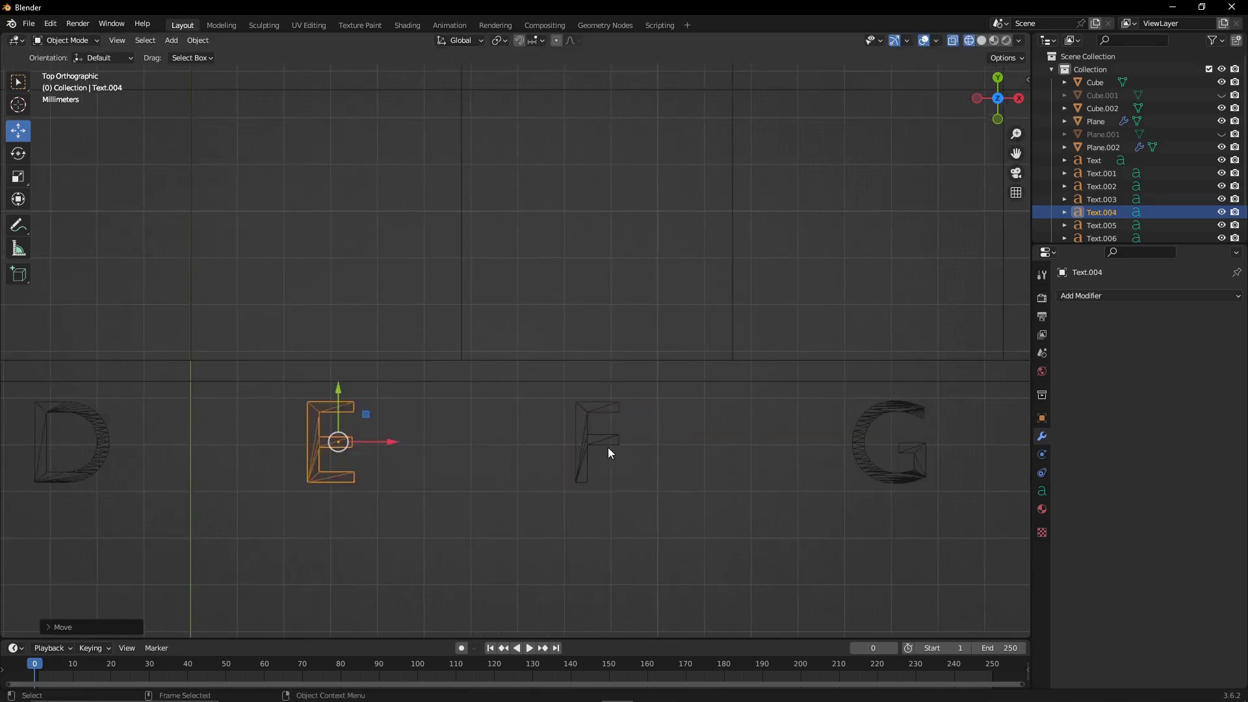
{"action": "left_click", "coordinate": [588, 449]}
{"action": "left_click_drag", "start_coordinate": [647, 438], "coordinate": [642, 435]}
Centre the G and H under their columns and reselect the A.
{"action": "middle_click_drag", "start_coordinate": [927, 463], "coordinate": [653, 463], "text": "shift"}
{"action": "left_click", "coordinate": [591, 455]}
{"action": "left_click_drag", "start_coordinate": [650, 451], "coordinate": [634, 455]}
{"action": "middle_click_drag", "start_coordinate": [874, 455], "coordinate": [646, 455], "text": "shift"}
{"action": "left_click", "coordinate": [647, 448]}
{"action": "left_click_drag", "start_coordinate": [699, 442], "coordinate": [692, 442]}
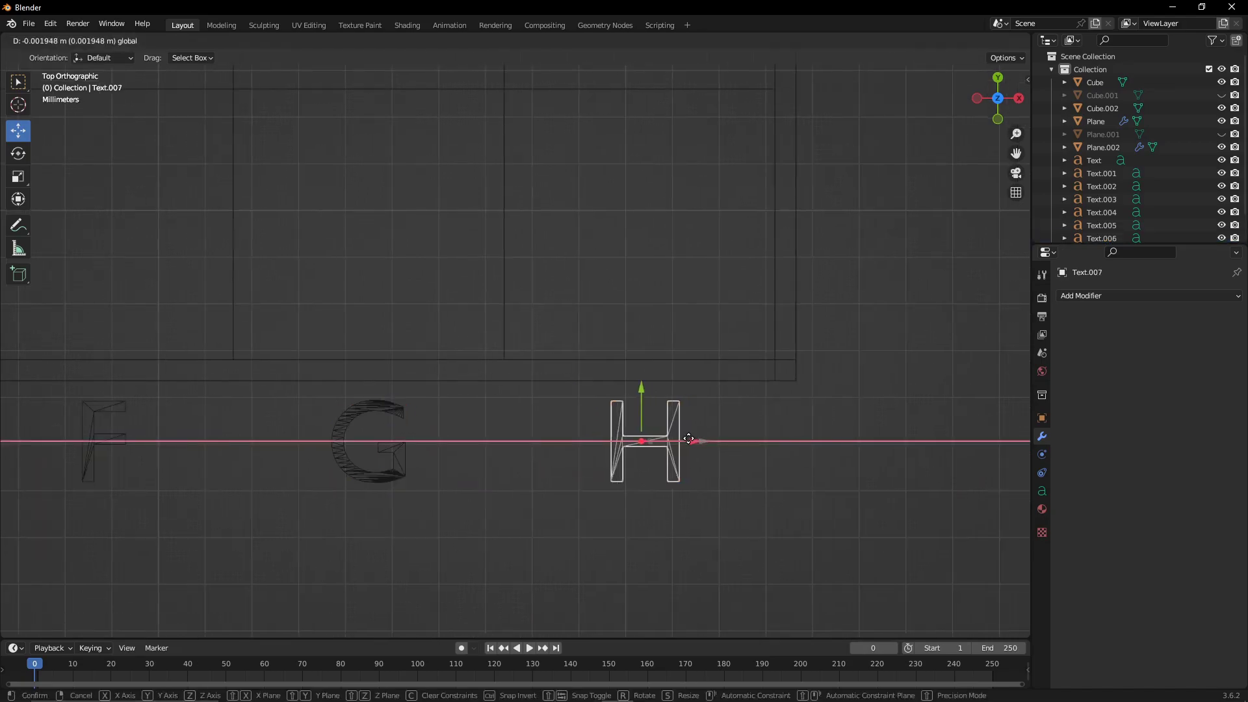
{"action": "scroll", "coordinate": [676, 459], "scroll_direction": "down", "scroll_amount": 10}
{"action": "left_click", "coordinate": [278, 362]}
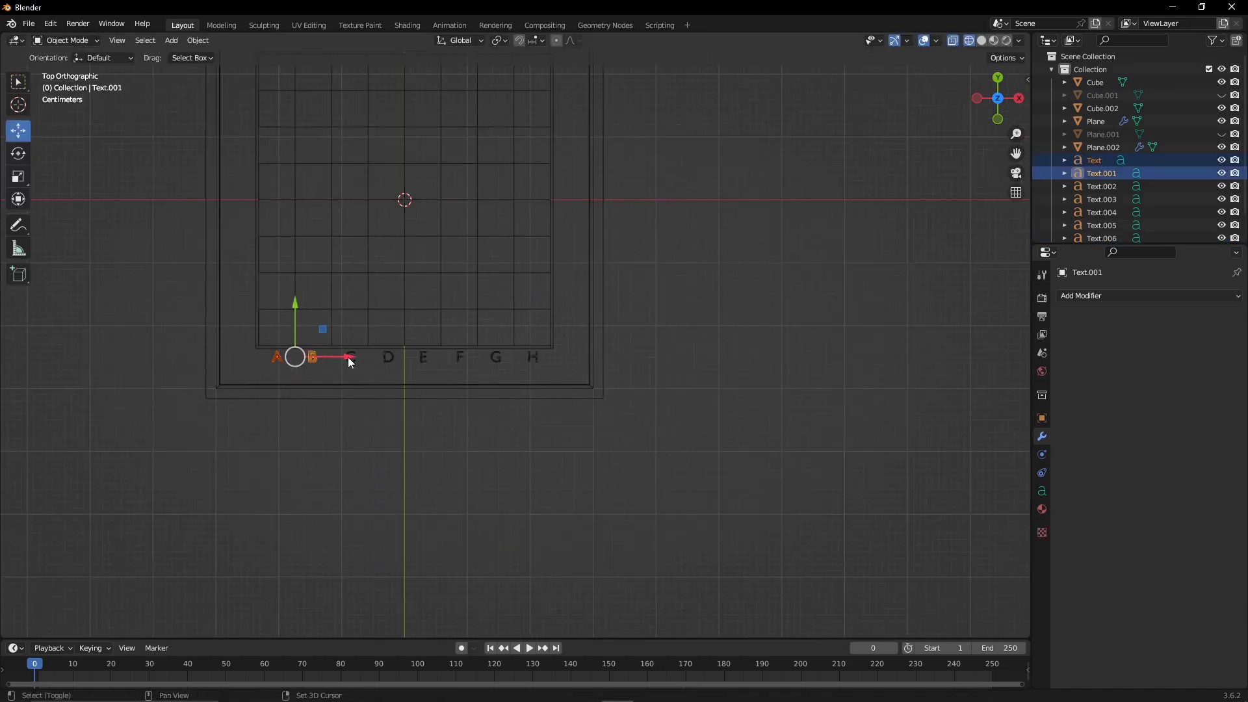
Copy the A letter and place a first pasted copy beside the board's left edge.
{"action": "left_click", "coordinate": [352, 359], "text": "shift"}
{"action": "middle_click_drag", "start_coordinate": [277, 364], "coordinate": [599, 413], "text": "shift"}
{"action": "left_click", "coordinate": [597, 410]}
{"action": "scroll", "coordinate": [598, 409], "scroll_direction": "up", "scroll_amount": 3}
{"action": "key", "text": "ctrl+c"}
{"action": "key", "text": "ctrl+v"}
{"action": "key", "text": "g"}
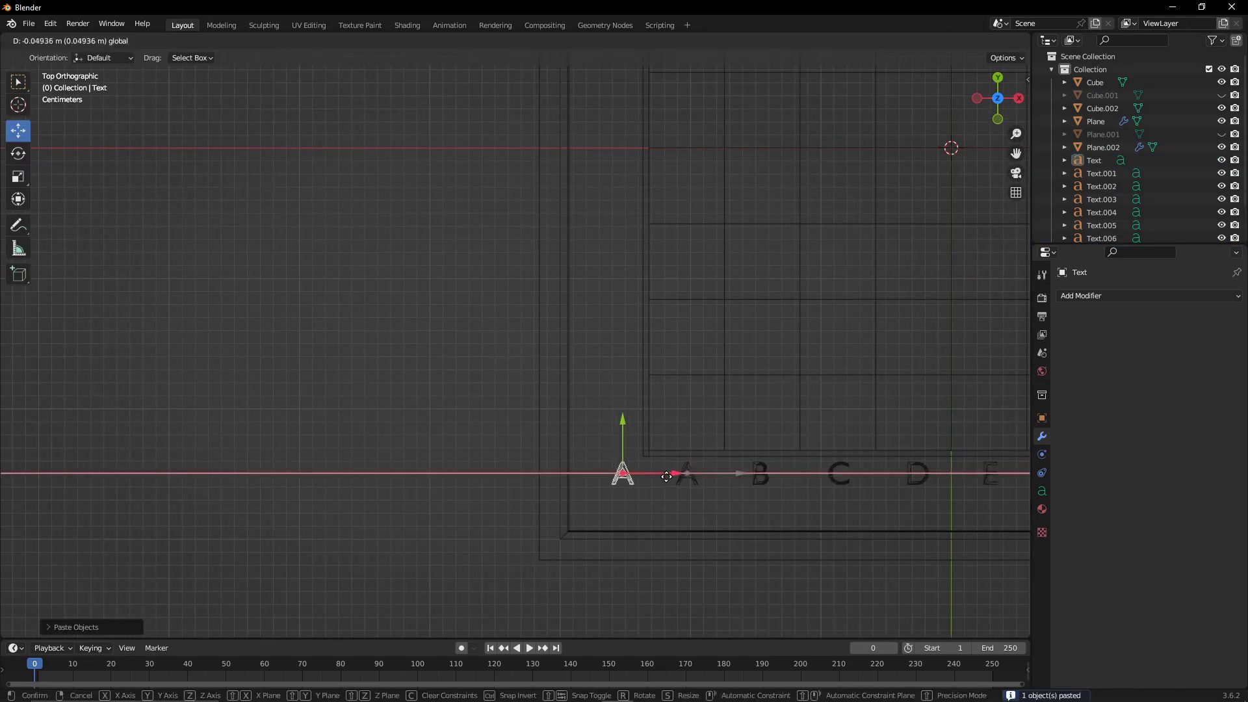
{"action": "left_click", "coordinate": [646, 359]}
Paste two more A copies, moving each up the left edge along Y.
{"action": "middle_click_drag", "start_coordinate": [642, 364], "coordinate": [574, 466], "text": "shift"}
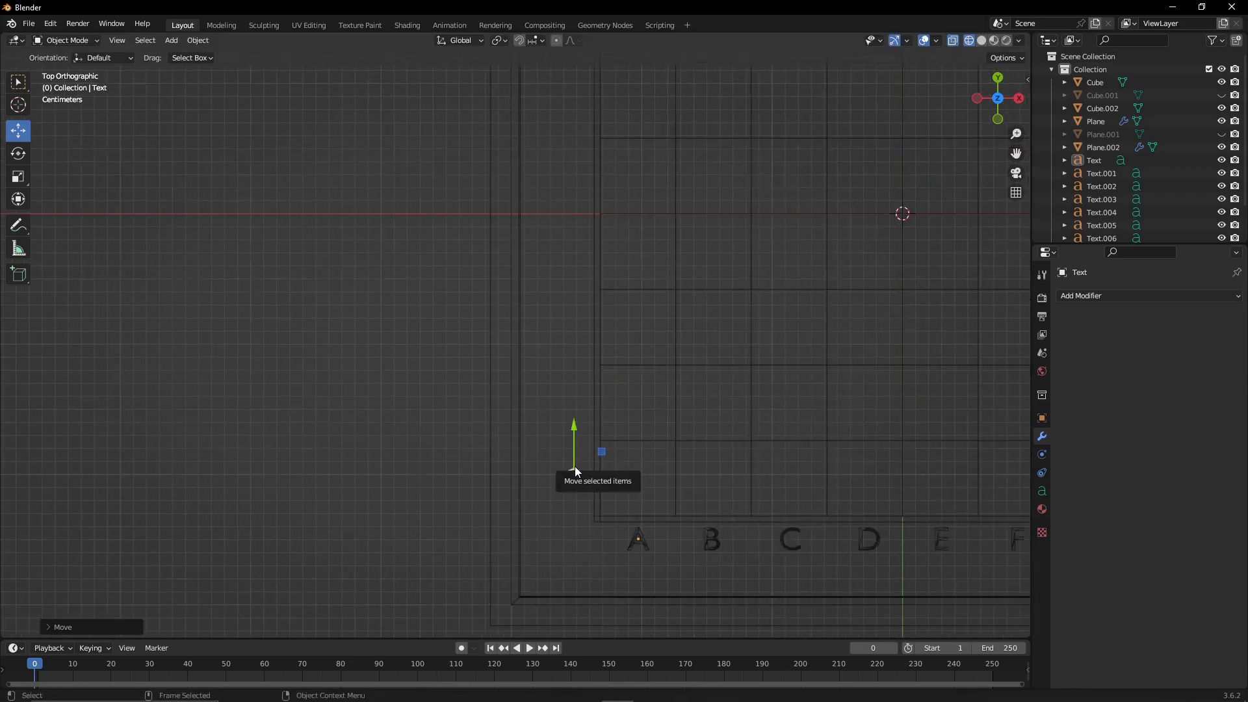
{"action": "scroll", "coordinate": [575, 467], "scroll_direction": "down", "scroll_amount": 4}
{"action": "scroll", "coordinate": [389, 450], "scroll_direction": "up", "scroll_amount": 5}
{"action": "key", "text": "ctrl+v"}
{"action": "key", "text": "g"}
{"action": "key", "text": "y"}
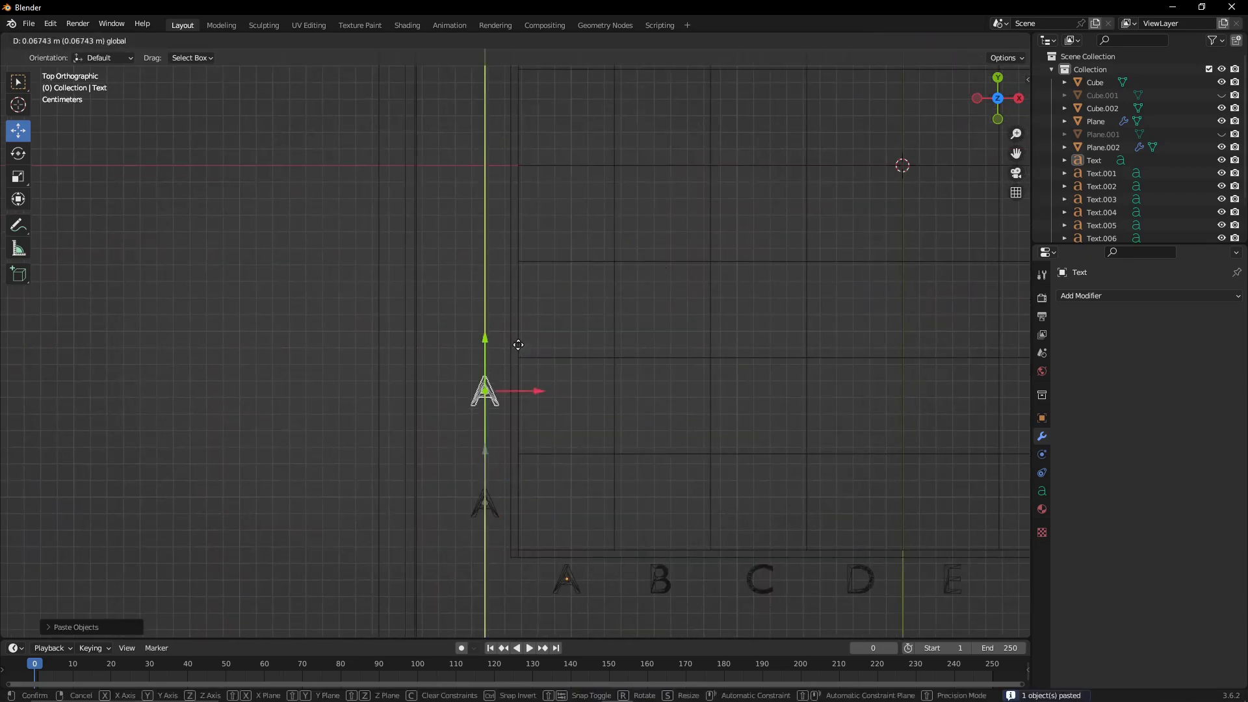
{"action": "left_click", "coordinate": [514, 312]}
{"action": "key", "text": "ctrl+v"}
{"action": "key", "text": "g"}
{"action": "key", "text": "y"}
{"action": "left_click", "coordinate": [501, 214]}
Paste three more A copies higher up the left edge, stacked along Y.
{"action": "key", "text": "ctrl+v"}
{"action": "key", "text": "g"}
{"action": "key", "text": "y"}
{"action": "left_click", "coordinate": [510, 71]}
{"action": "middle_click_drag", "start_coordinate": [510, 78], "coordinate": [560, 348], "text": "shift"}
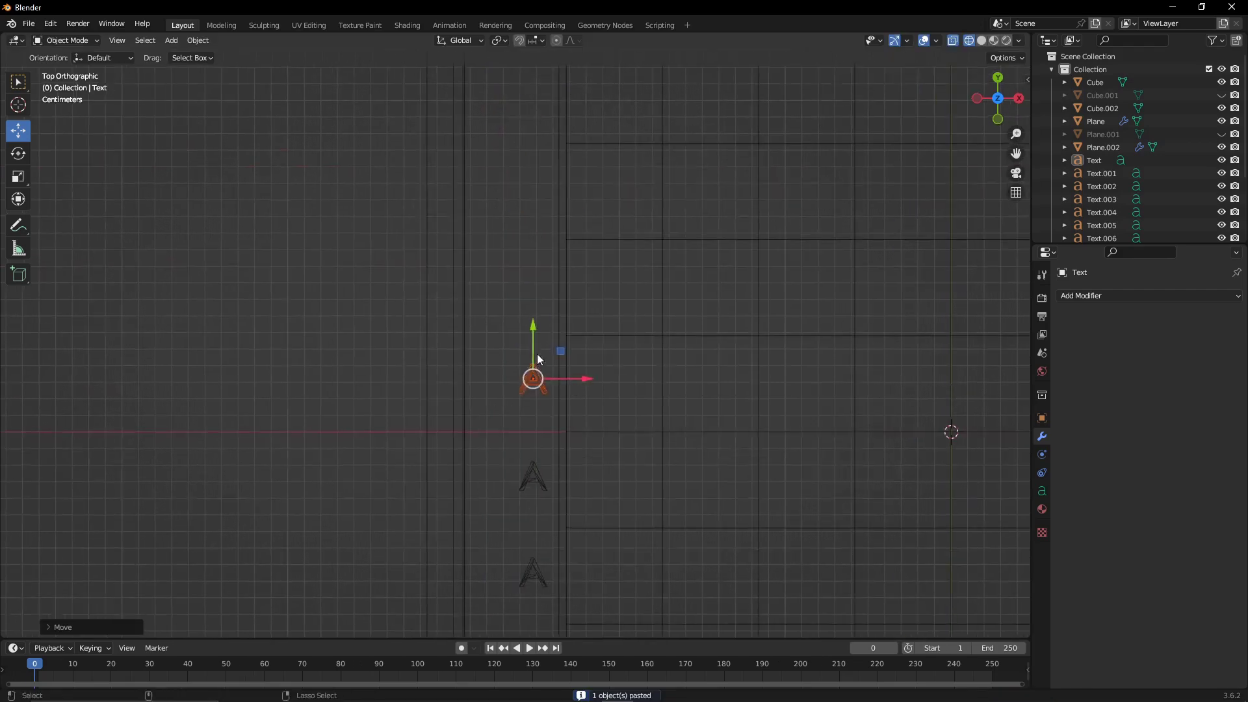
{"action": "key", "text": "ctrl+v"}
{"action": "key", "text": "g"}
{"action": "key", "text": "y"}
{"action": "left_click", "coordinate": [550, 160]}
{"action": "key", "text": "ctrl+v"}
{"action": "key", "text": "g"}
{"action": "key", "text": "y"}
{"action": "left_click", "coordinate": [548, 75]}
{"action": "middle_click_drag", "start_coordinate": [552, 622], "coordinate": [552, 329], "text": "shift"}
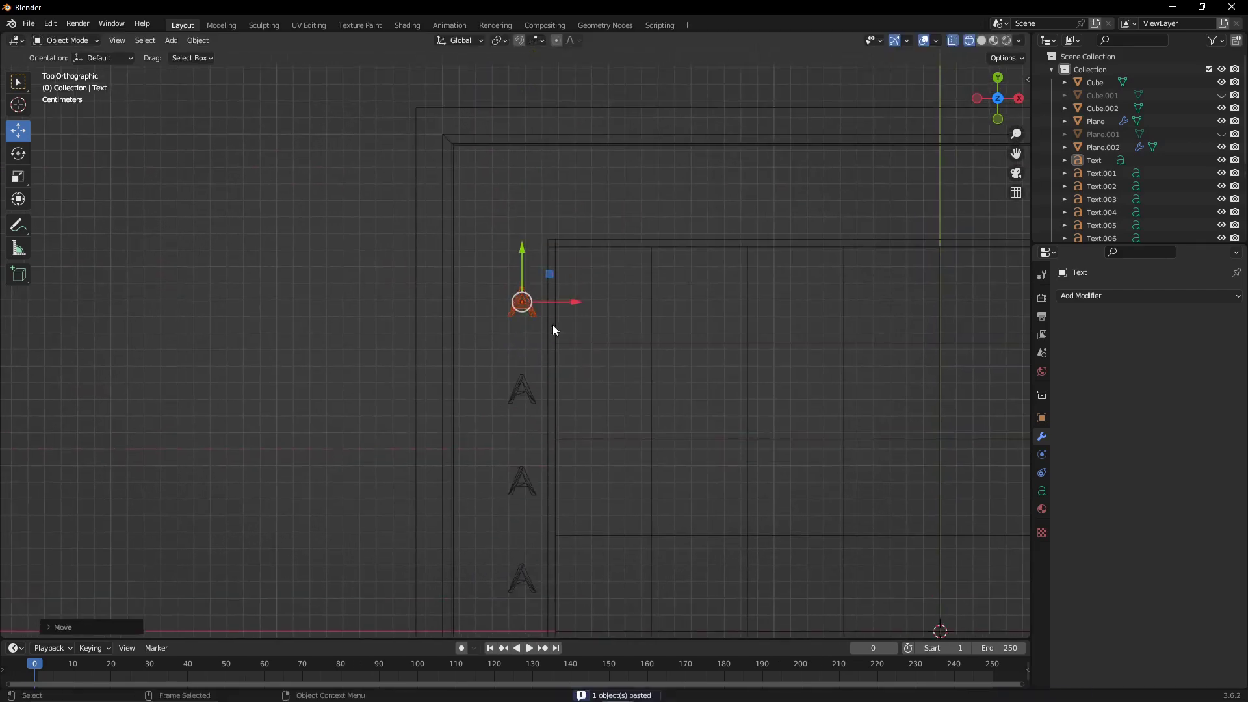
Retype the bottom left-edge labels as the numbers 1 and 2.
{"action": "key", "text": "Tab"}
{"action": "key", "text": "BackSpace"}
{"action": "type", "text": "1"}
{"action": "key", "text": "Tab"}
{"action": "left_click", "coordinate": [518, 380]}
{"action": "key", "text": "Tab"}
{"action": "key", "text": "BackSpace"}
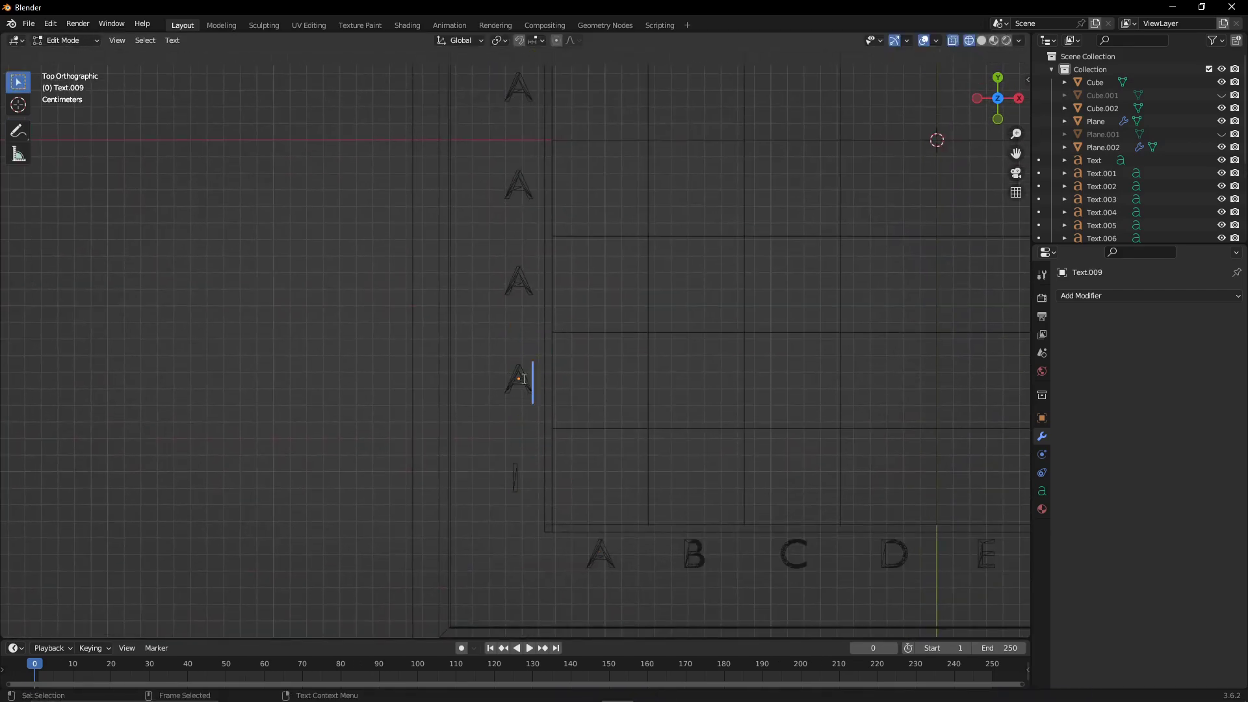
{"action": "type", "text": "2"}
{"action": "key", "text": "Tab"}
{"action": "left_click", "coordinate": [520, 187]}
{"action": "key", "text": "Tab"}
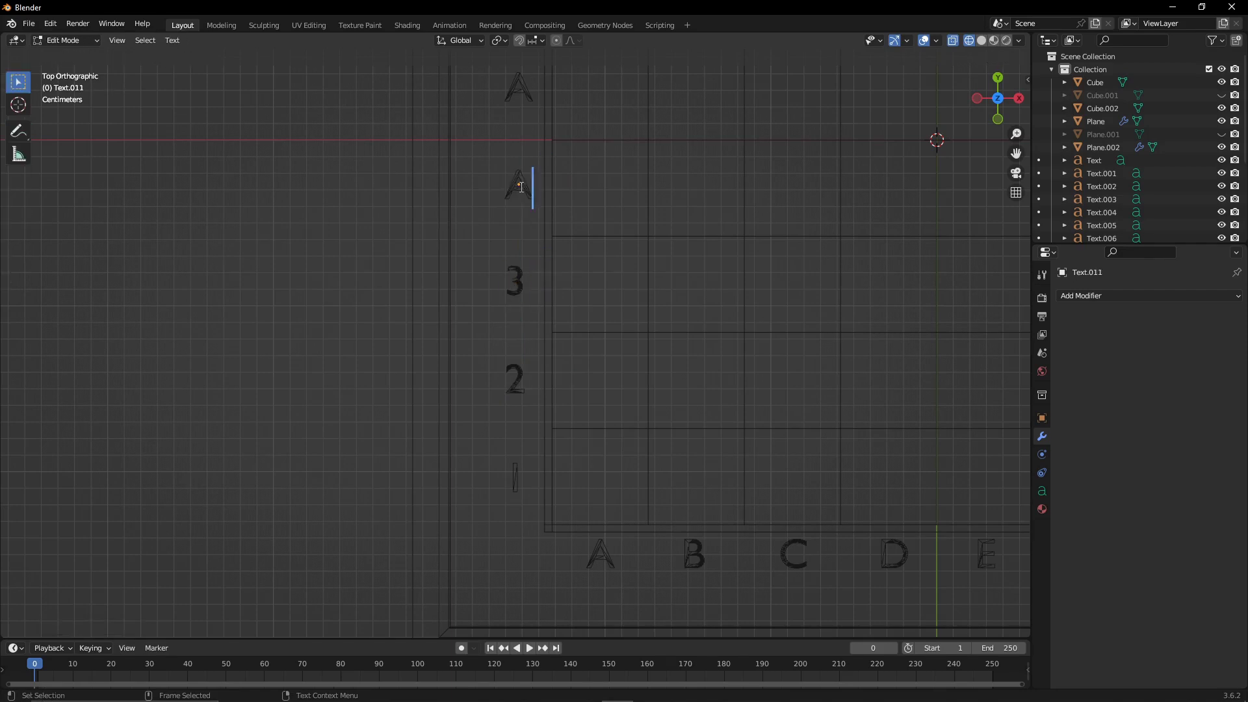
{"action": "type", "text": "4"}
{"action": "key", "text": "Tab"}
Retype the upper left-edge labels as 5, 6, 7 and 8.
{"action": "middle_click_drag", "start_coordinate": [520, 187], "coordinate": [555, 372], "text": "shift"}
{"action": "type", "text": "5"}
{"action": "key", "text": "Tab"}
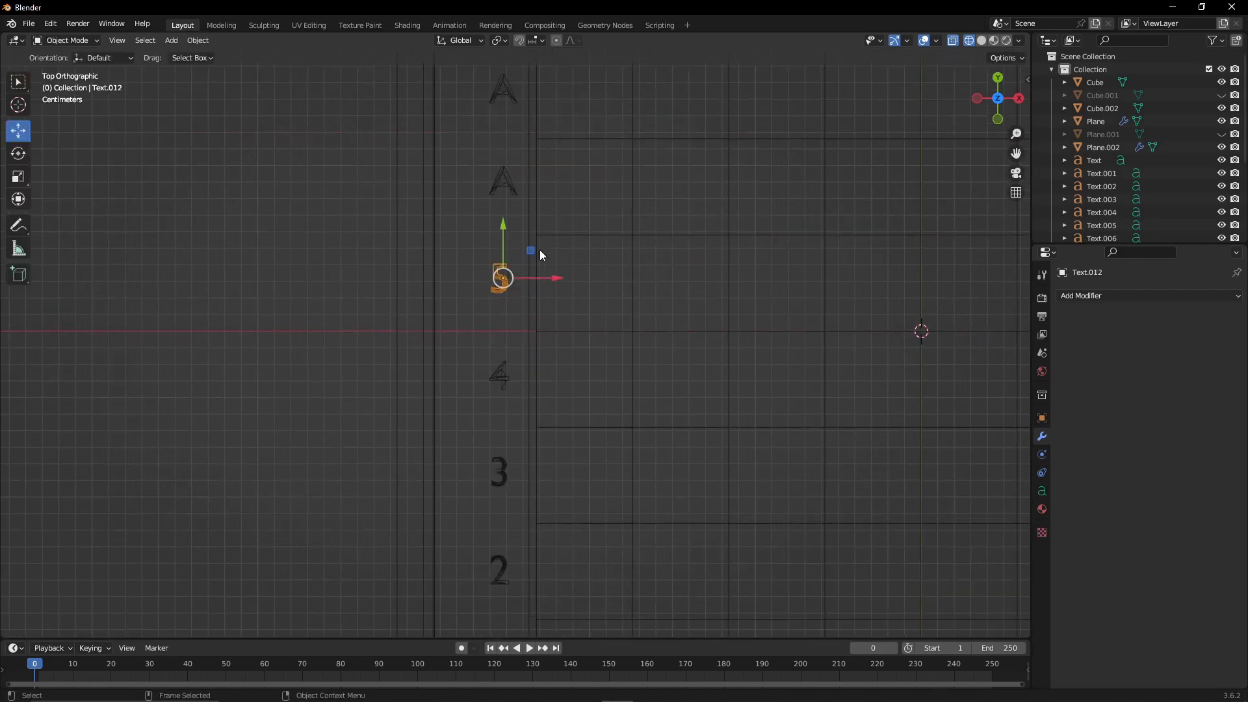
{"action": "left_click", "coordinate": [504, 182]}
{"action": "key", "text": "Tab"}
{"action": "type", "text": "6"}
{"action": "key", "text": "Tab"}
{"action": "type", "text": "7"}
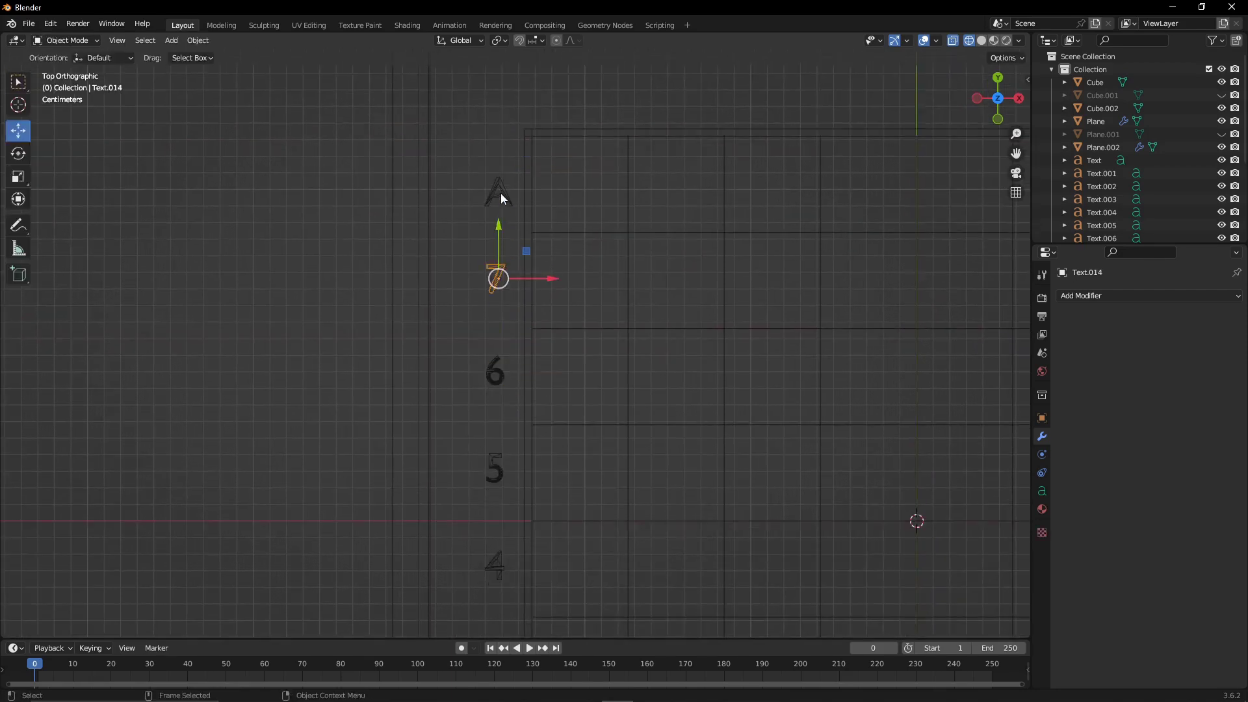
{"action": "left_click", "coordinate": [501, 193]}
{"action": "type", "text": "8"}
{"action": "key", "text": "Tab"}
Orbit around the labelled board, deselect everything and switch to Solid shading.
{"action": "scroll", "coordinate": [374, 415], "scroll_direction": "down", "scroll_amount": 5}
{"action": "mouse_move", "coordinate": [374, 415]}
{"action": "middle_mouse_down"}
{"action": "mouse_move", "coordinate": [613, 440]}
{"action": "mouse_move", "coordinate": [861, 394]}
{"action": "middle_mouse_up"}
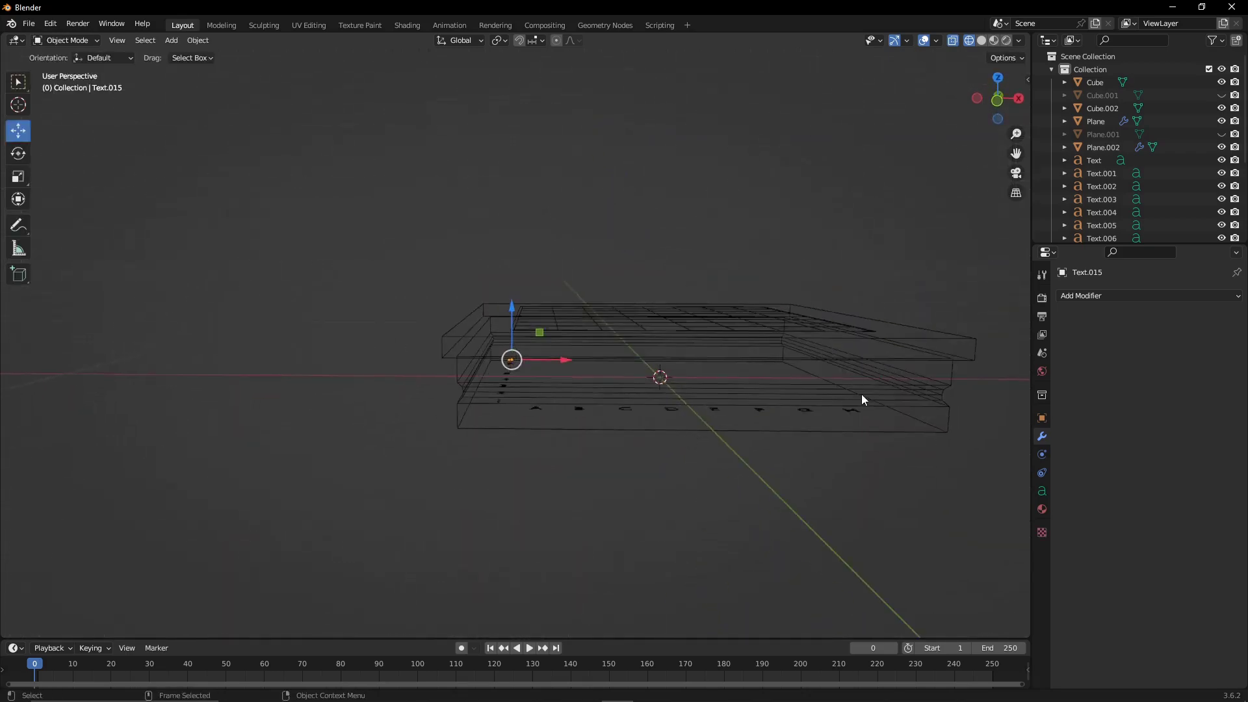
{"action": "left_click", "coordinate": [996, 112]}
{"action": "left_click", "coordinate": [826, 419]}
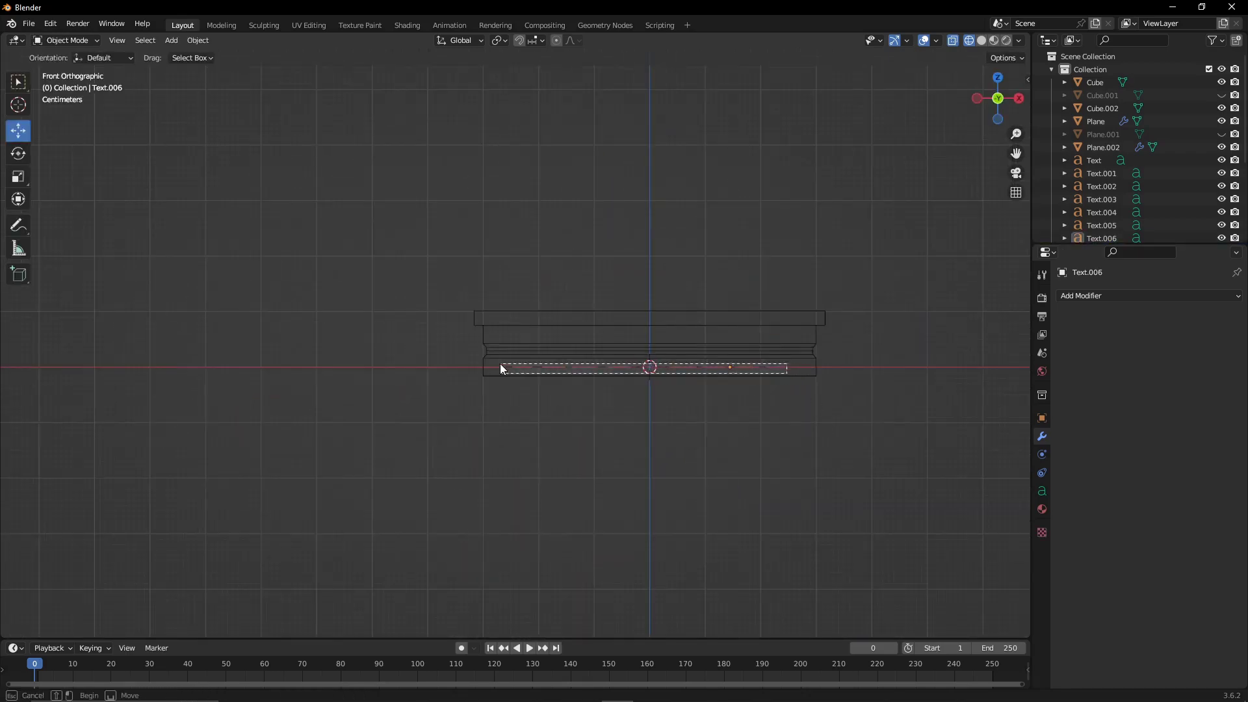
{"action": "left_click_drag", "start_coordinate": [500, 368], "coordinate": [500, 369]}
{"action": "mouse_move", "coordinate": [500, 369]}
{"action": "middle_mouse_down"}
{"action": "mouse_move", "coordinate": [810, 300]}
{"action": "mouse_move", "coordinate": [908, 193]}
{"action": "mouse_move", "coordinate": [851, 273]}
{"action": "middle_mouse_up"}
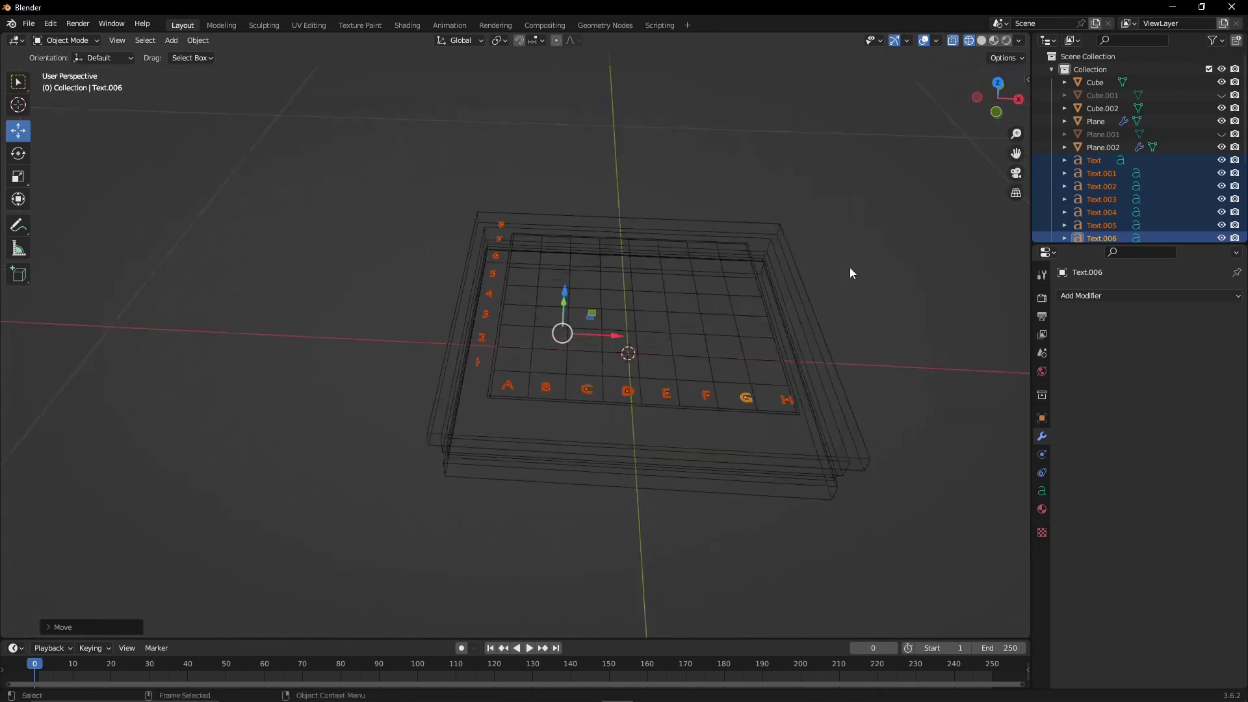
{"action": "left_click", "coordinate": [850, 273]}
{"action": "key", "text": "shift+z"}
Give labels A and B Shrinkwrap modifiers targeting Cube.002 with Above Surface snapping.
{"action": "left_click", "coordinate": [509, 384]}
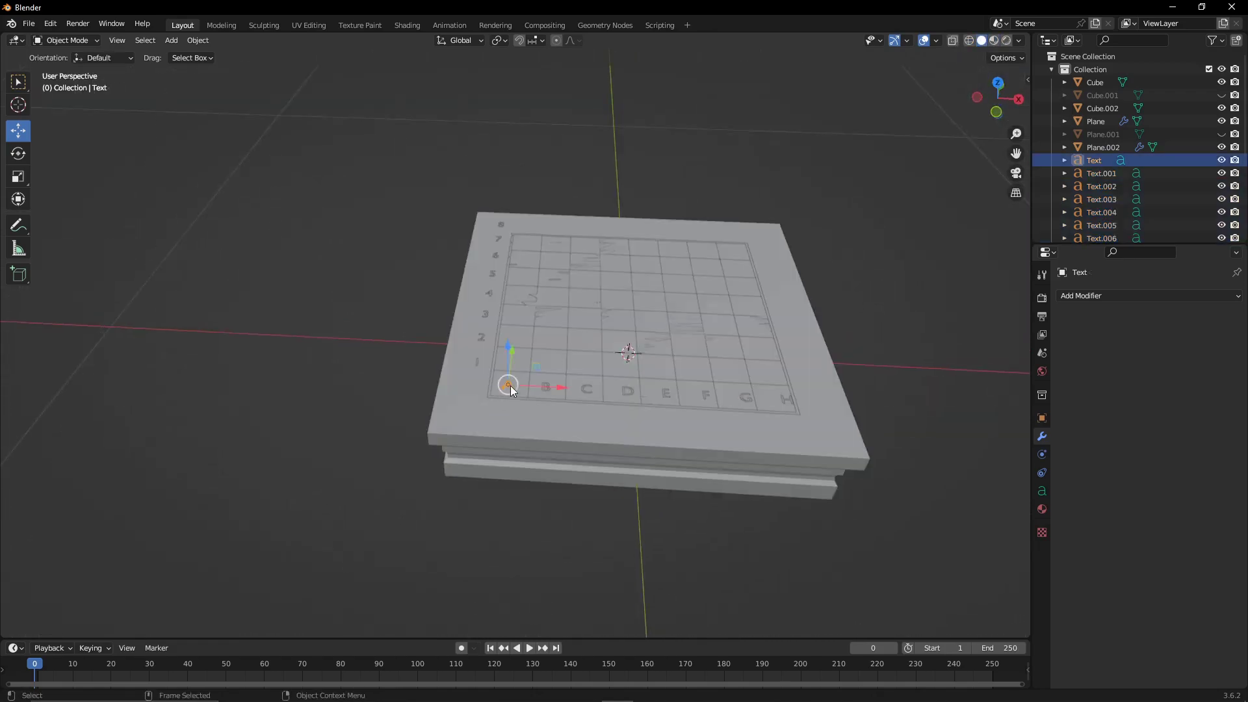
{"action": "scroll", "coordinate": [510, 385], "scroll_direction": "up", "scroll_amount": 5}
{"action": "left_click", "coordinate": [1127, 298]}
{"action": "left_click", "coordinate": [1122, 419]}
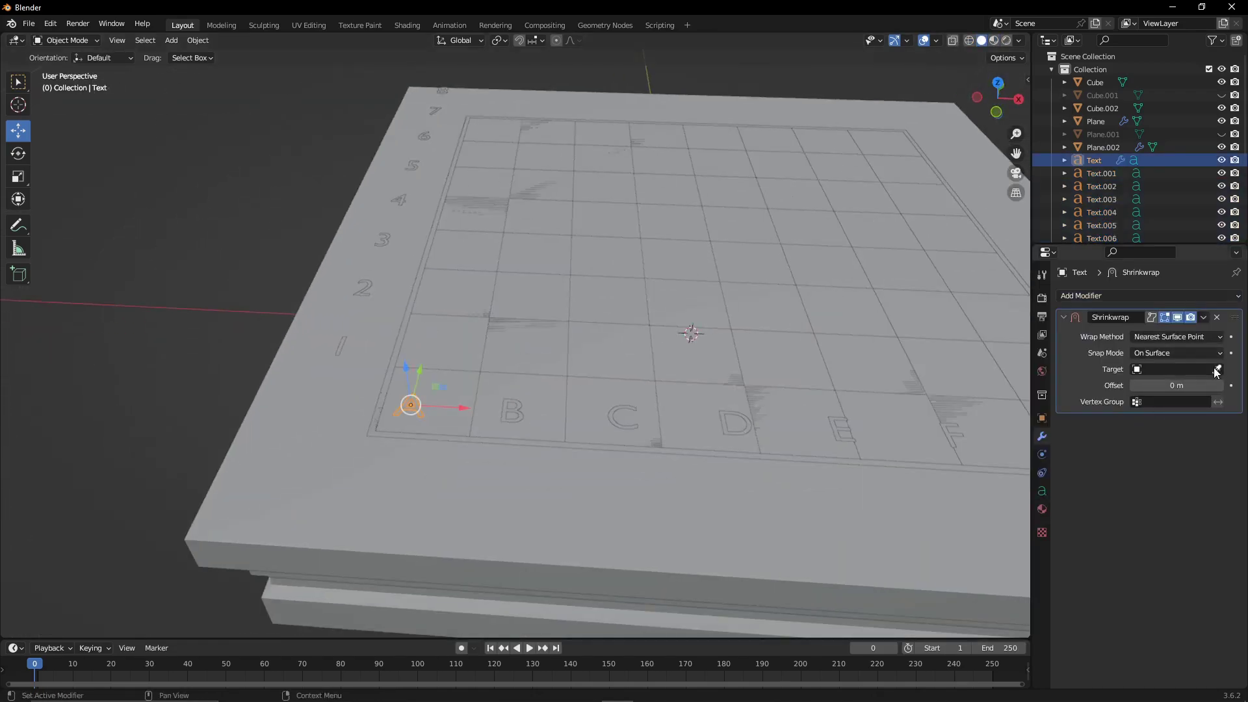
{"action": "left_click", "coordinate": [1155, 352]}
{"action": "left_click", "coordinate": [1164, 425]}
{"action": "middle_click_drag", "start_coordinate": [622, 475], "coordinate": [566, 420], "text": "shift"}
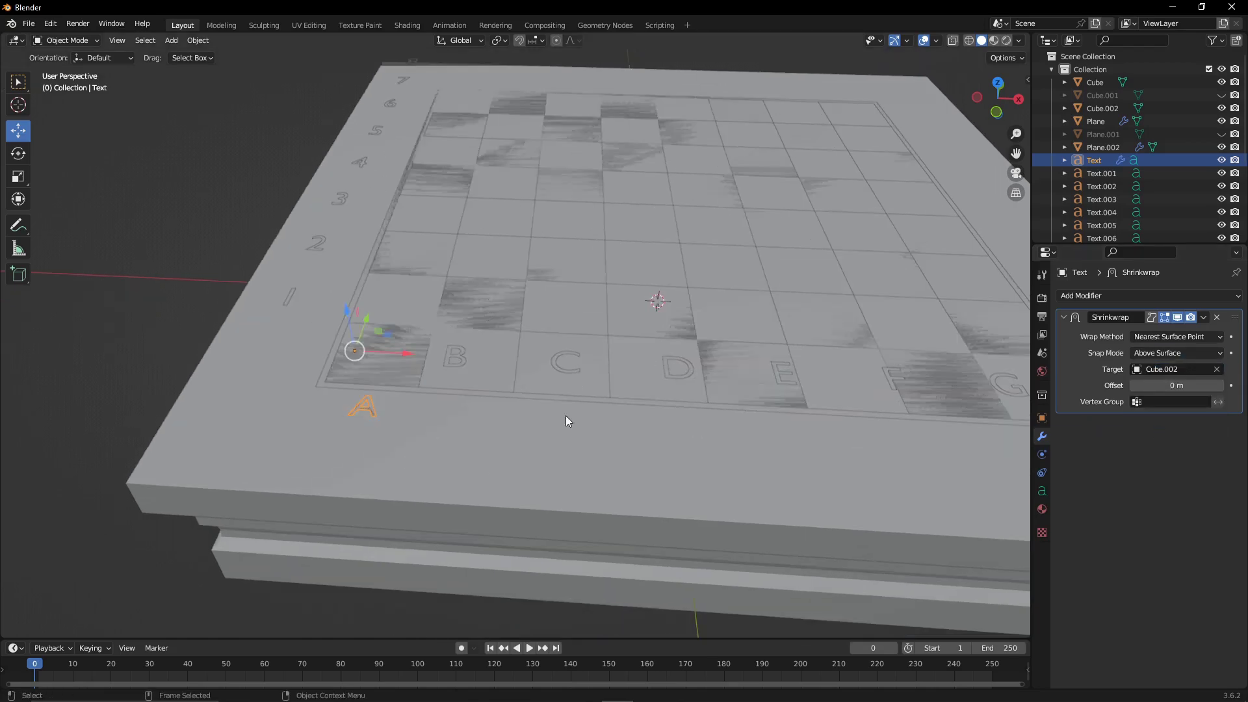
{"action": "left_click", "coordinate": [1101, 172]}
{"action": "left_click", "coordinate": [1127, 296]}
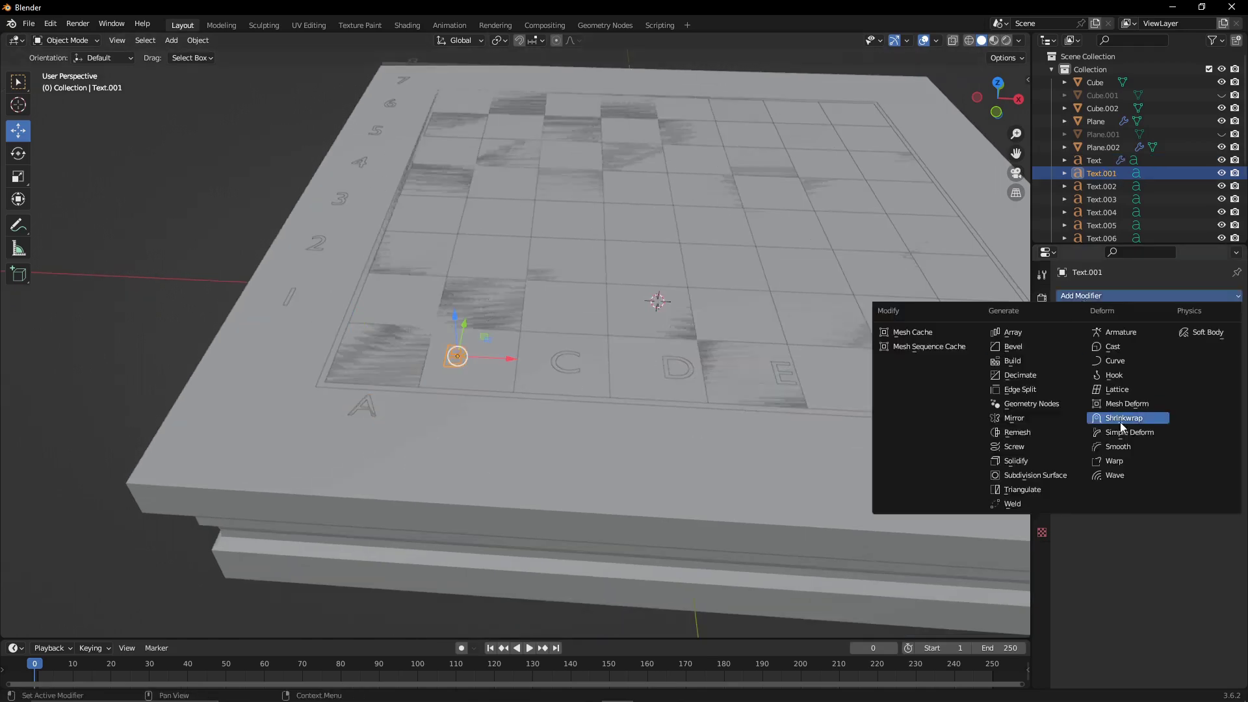
{"action": "left_click", "coordinate": [1122, 419]}
{"action": "left_click", "coordinate": [1178, 352]}
{"action": "left_click", "coordinate": [1164, 425]}
{"action": "left_click", "coordinate": [1217, 370]}
{"action": "left_click", "coordinate": [919, 475]}
Shrinkwrap labels C and D onto Cube.002 using Above Surface snap mode.
{"action": "left_click", "coordinate": [1101, 186]}
{"action": "left_click", "coordinate": [1127, 296]}
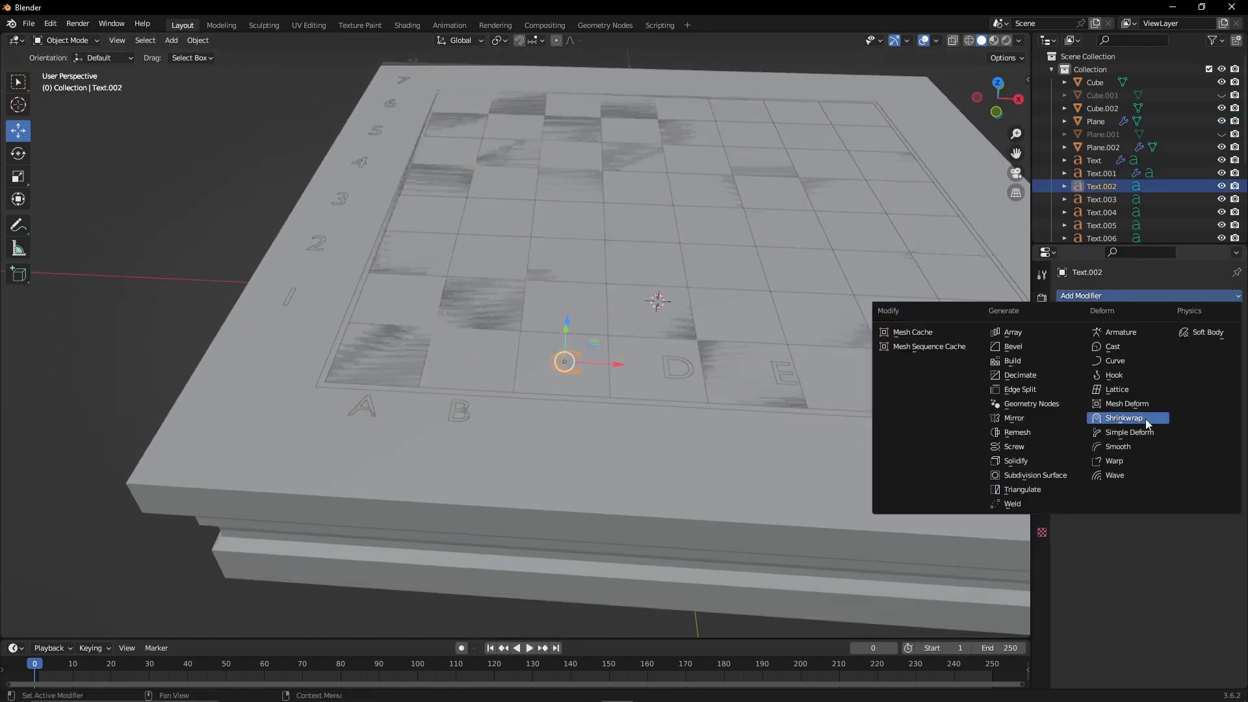
{"action": "left_click", "coordinate": [1122, 419]}
{"action": "left_click", "coordinate": [1163, 425]}
{"action": "left_click", "coordinate": [1170, 369]}
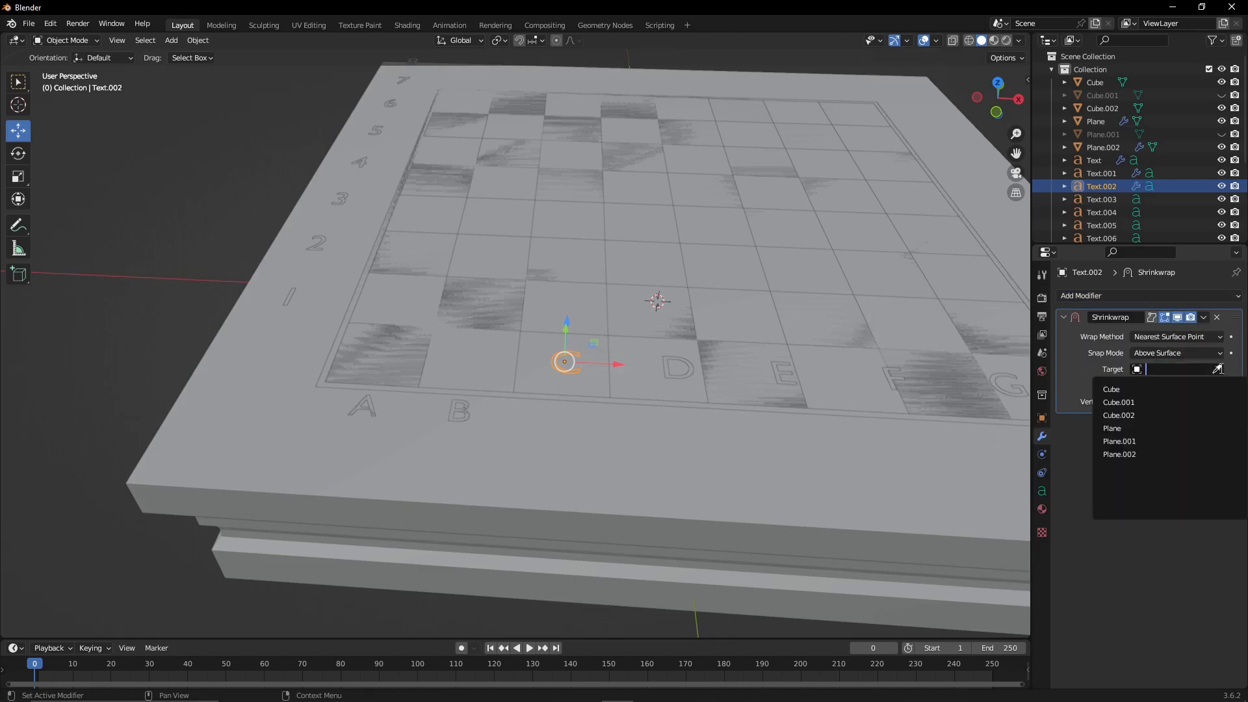
{"action": "left_click", "coordinate": [1217, 370]}
{"action": "left_click", "coordinate": [917, 422]}
{"action": "left_click", "coordinate": [676, 367]}
{"action": "middle_click_drag", "start_coordinate": [806, 454], "coordinate": [845, 449]}
{"action": "left_click", "coordinate": [1127, 296]}
{"action": "left_click", "coordinate": [1122, 419]}
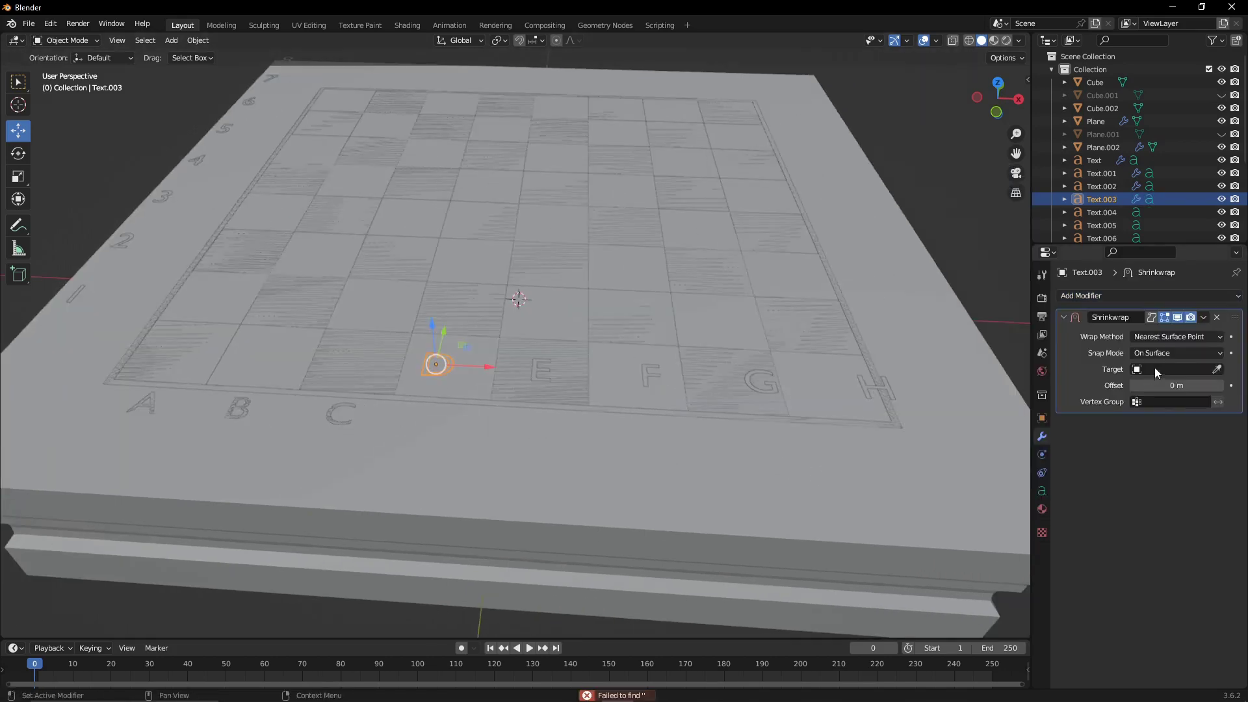
{"action": "left_click", "coordinate": [1163, 368]}
{"action": "left_click", "coordinate": [1163, 425]}
Shrinkwrap labels E and F onto Cube.002 using Above Surface snap mode.
{"action": "left_click", "coordinate": [1101, 212]}
{"action": "left_click", "coordinate": [1127, 296]}
{"action": "left_click", "coordinate": [1122, 419]}
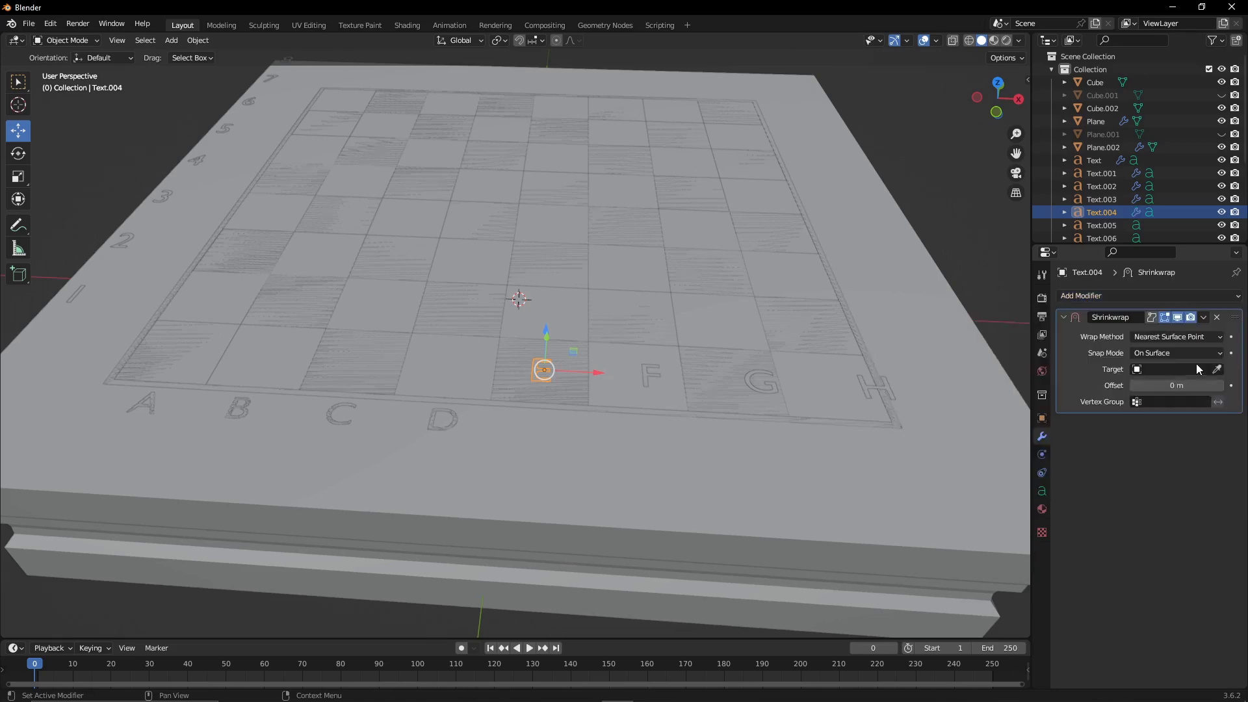
{"action": "left_click", "coordinate": [1164, 353]}
{"action": "left_click", "coordinate": [1164, 410]}
{"action": "left_click", "coordinate": [649, 378]}
{"action": "left_click", "coordinate": [1127, 296]}
{"action": "left_click", "coordinate": [1122, 418]}
{"action": "left_click", "coordinate": [1163, 353]}
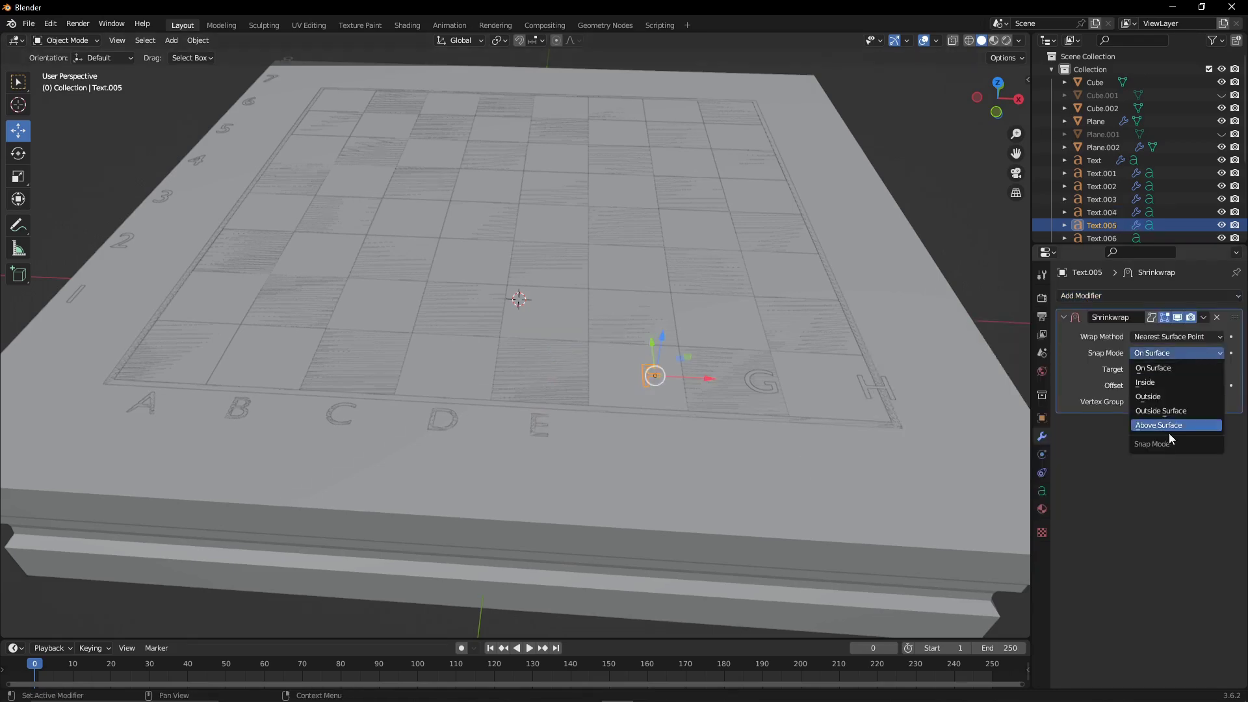
{"action": "left_click", "coordinate": [1163, 411]}
{"action": "left_click", "coordinate": [1101, 238]}
Shrinkwrap labels G and H onto Cube.002 using Above Surface snap mode.
{"action": "left_click", "coordinate": [1147, 298]}
{"action": "left_click", "coordinate": [1122, 419]}
{"action": "left_click", "coordinate": [1163, 353]}
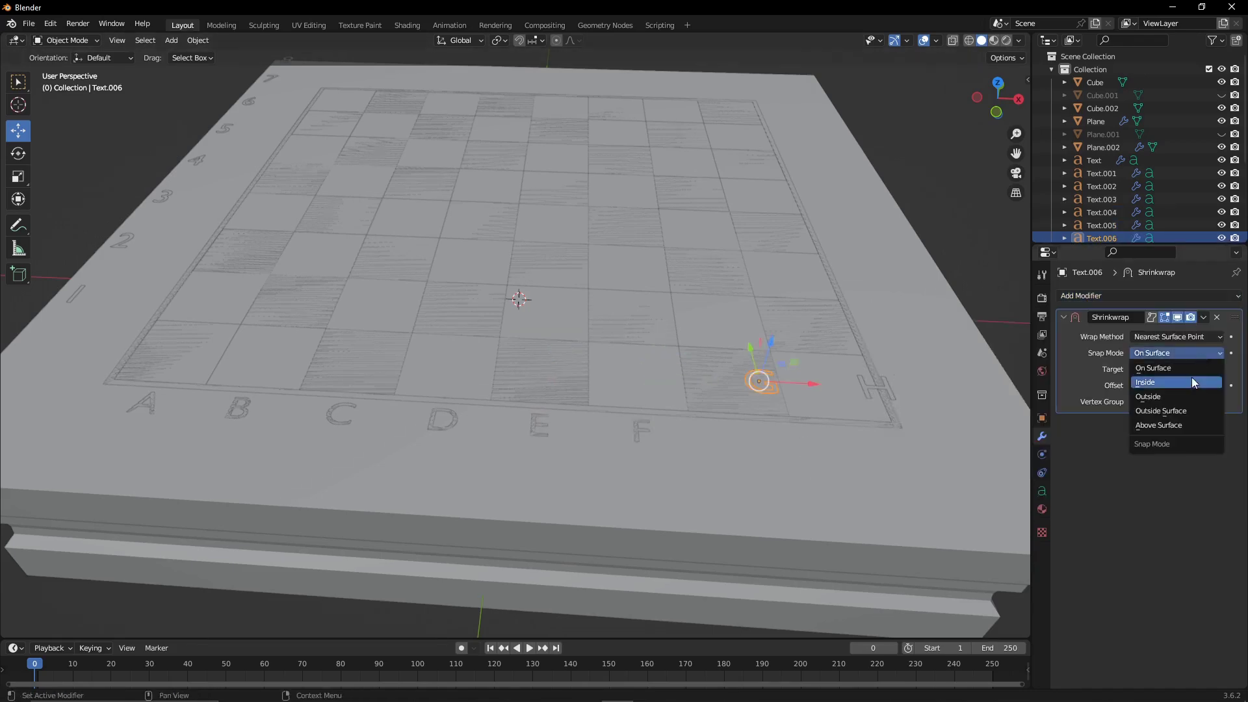
{"action": "left_click", "coordinate": [1164, 410]}
{"action": "left_click", "coordinate": [874, 388]}
{"action": "left_click", "coordinate": [1170, 296]}
{"action": "left_click", "coordinate": [1122, 419]}
{"action": "left_click", "coordinate": [1164, 353]}
{"action": "left_click", "coordinate": [1163, 410]}
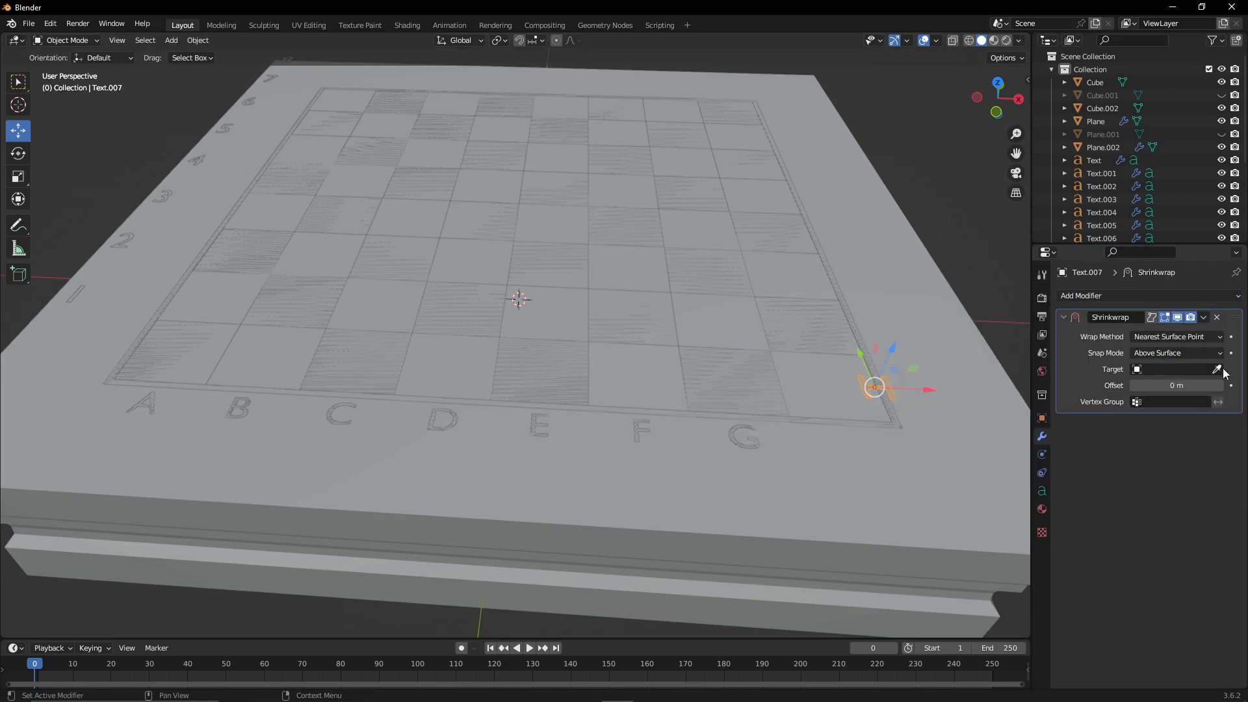
{"action": "scroll", "coordinate": [555, 453], "scroll_direction": "up", "scroll_amount": 5}
{"action": "middle_click_drag", "start_coordinate": [555, 452], "coordinate": [629, 394]}
Shrinkwrap number labels 1 and 2 onto Cube.002 with Above Surface snapping.
{"action": "left_click", "coordinate": [1105, 296]}
{"action": "left_click", "coordinate": [1122, 419]}
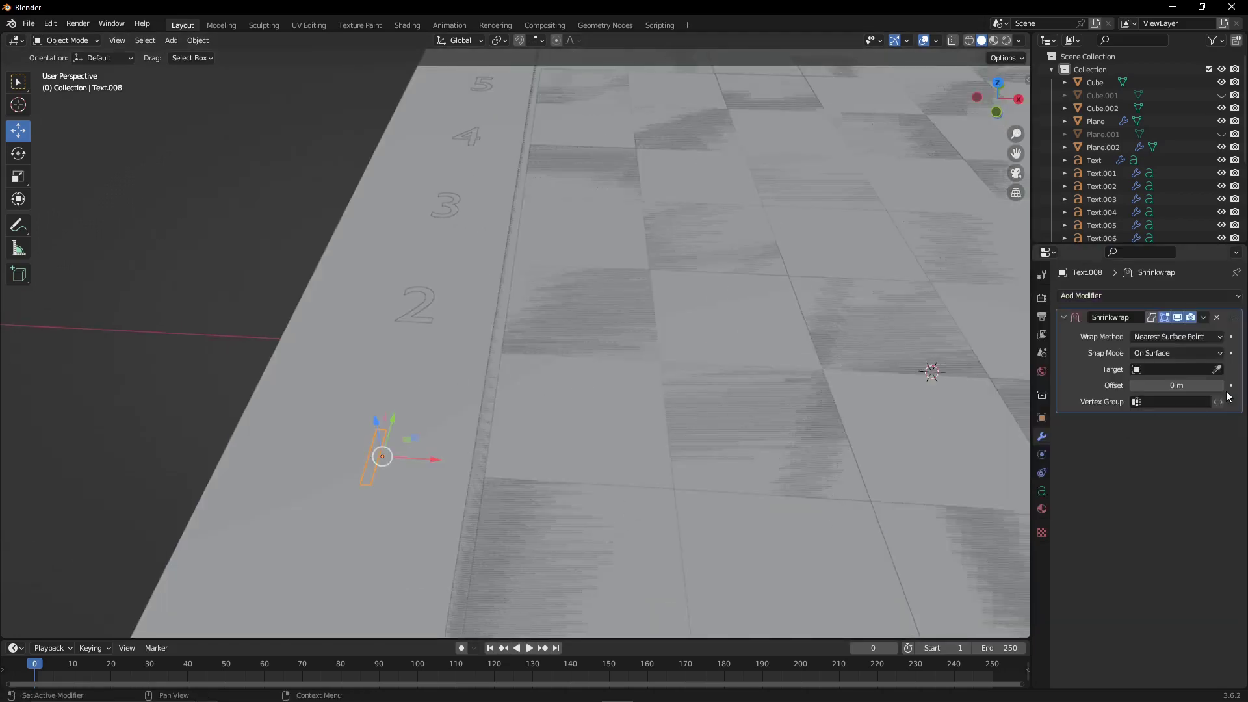
{"action": "left_click", "coordinate": [595, 375]}
{"action": "left_click", "coordinate": [1170, 353]}
{"action": "left_click", "coordinate": [423, 305]}
{"action": "left_click", "coordinate": [1118, 296]}
{"action": "left_click", "coordinate": [1122, 419]}
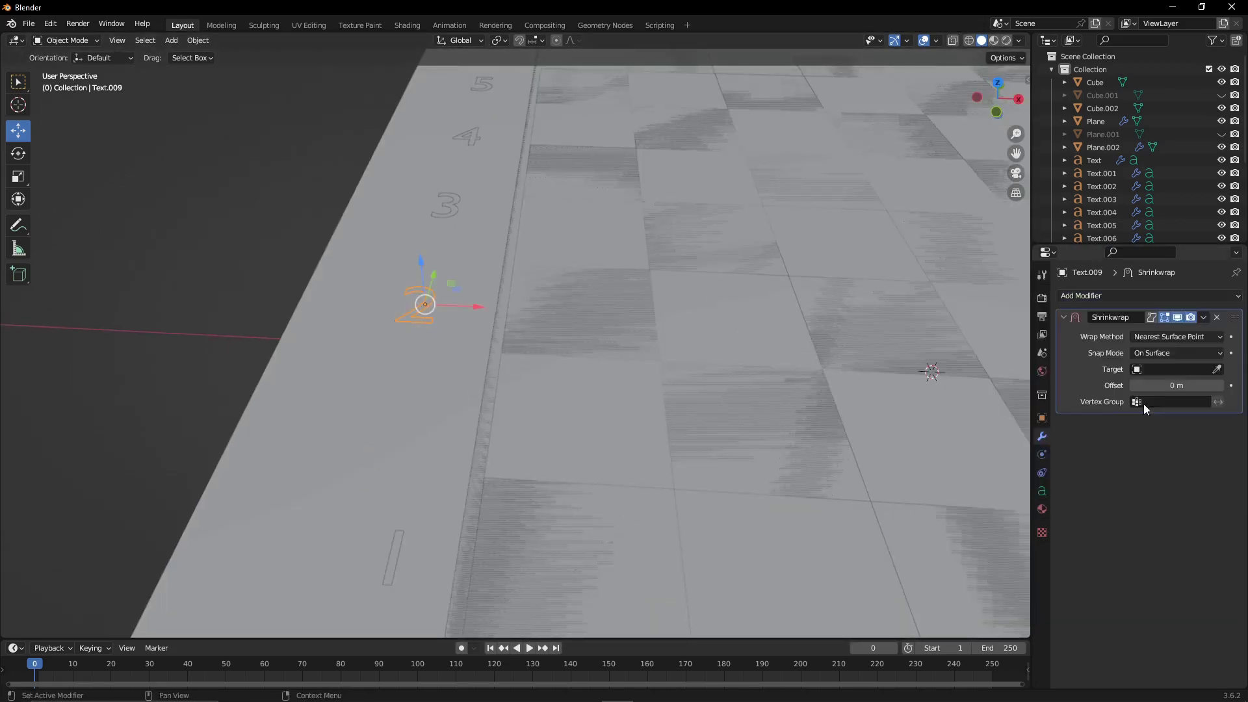
{"action": "left_click", "coordinate": [1170, 353]}
{"action": "left_click", "coordinate": [1196, 425]}
{"action": "left_click", "coordinate": [421, 397]}
Shrinkwrap number labels 3 and 4 onto Cube.002 with Above Surface snapping.
{"action": "left_click", "coordinate": [453, 206]}
{"action": "left_click", "coordinate": [1174, 295]}
{"action": "left_click", "coordinate": [1122, 419]}
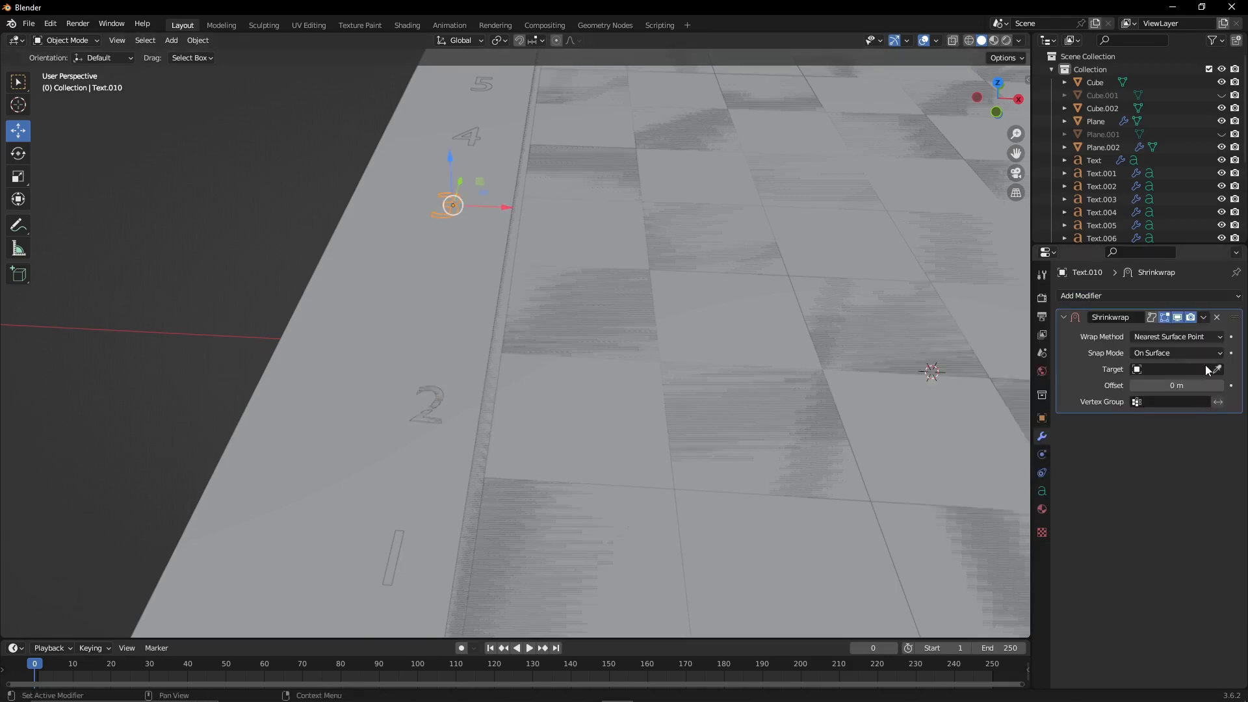
{"action": "left_click", "coordinate": [1170, 353]}
{"action": "left_click", "coordinate": [486, 252]}
{"action": "left_click", "coordinate": [1118, 296]}
{"action": "left_click", "coordinate": [1122, 419]}
{"action": "left_click", "coordinate": [1170, 353]}
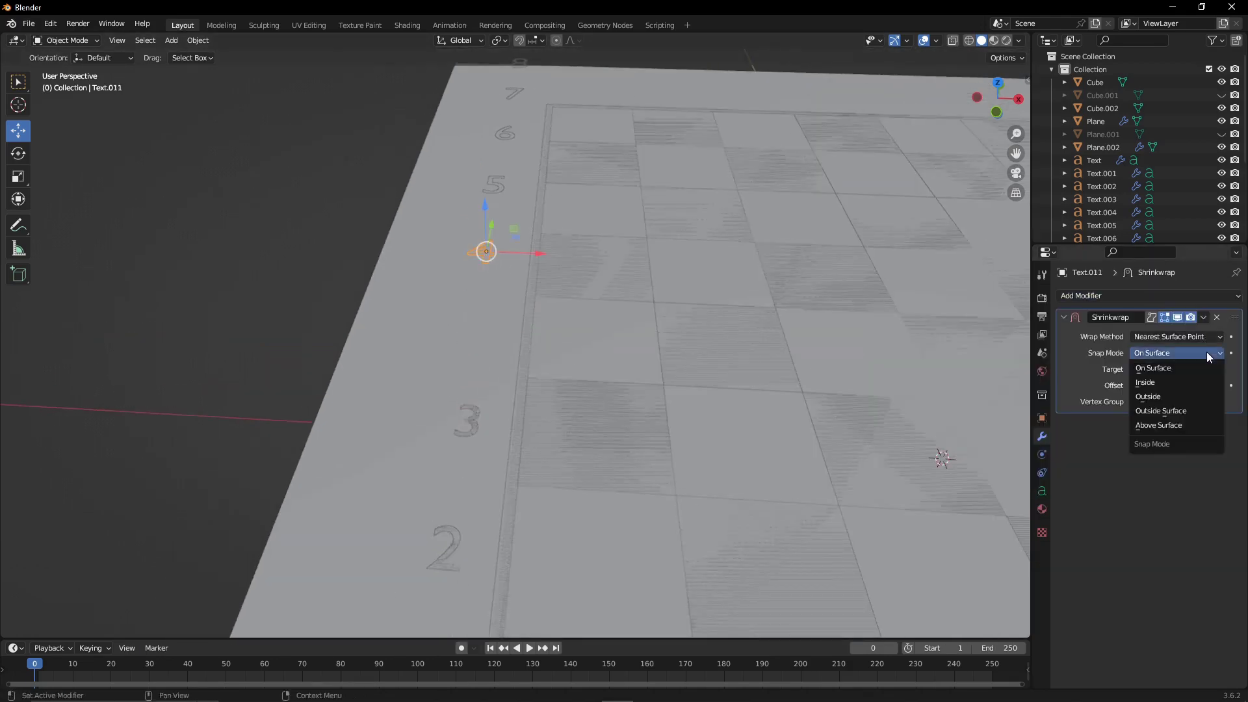
{"action": "left_click", "coordinate": [1196, 424]}
{"action": "left_click", "coordinate": [1217, 369]}
{"action": "left_click", "coordinate": [610, 349]}
{"action": "left_click", "coordinate": [494, 185]}
Shrinkwrap number labels 5 and 6 onto Cube.002 with Above Surface snapping.
{"action": "left_click", "coordinate": [1149, 295]}
{"action": "left_click", "coordinate": [1122, 418]}
{"action": "left_click", "coordinate": [1170, 369]}
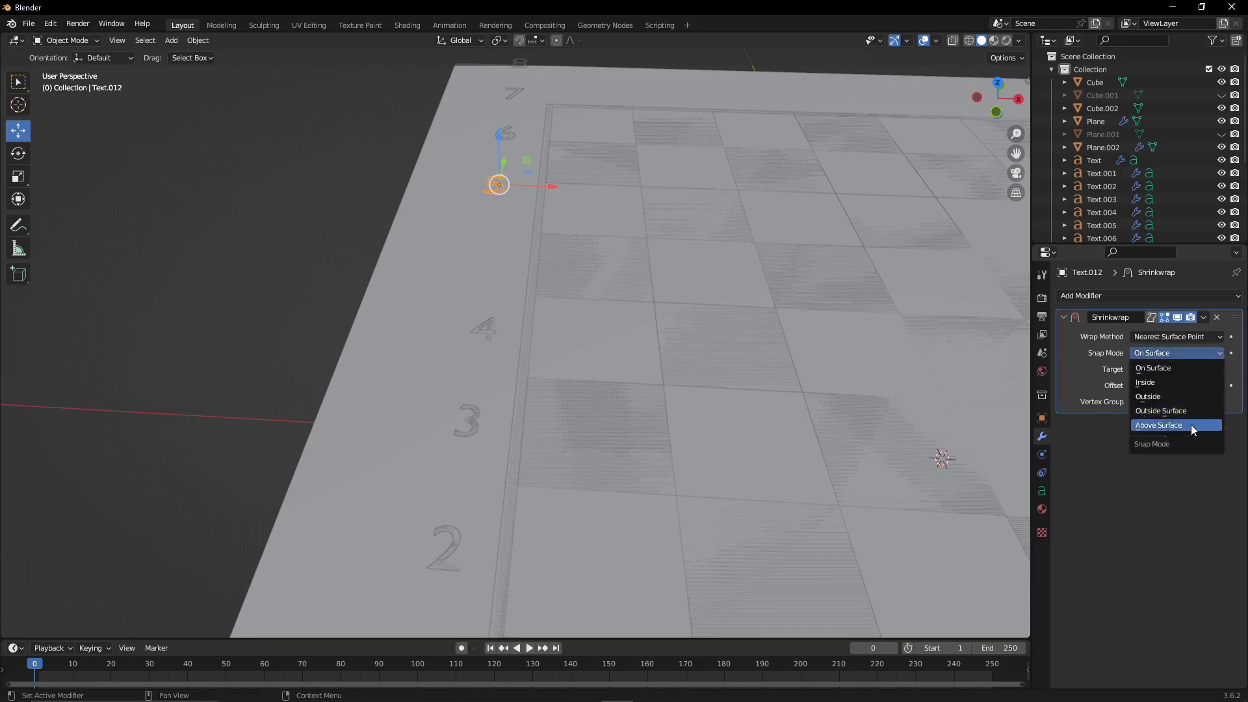
{"action": "left_click", "coordinate": [1170, 427]}
{"action": "left_click", "coordinate": [505, 133]}
{"action": "left_click", "coordinate": [1149, 296]}
{"action": "left_click", "coordinate": [1121, 419]}
{"action": "left_click", "coordinate": [1170, 369]}
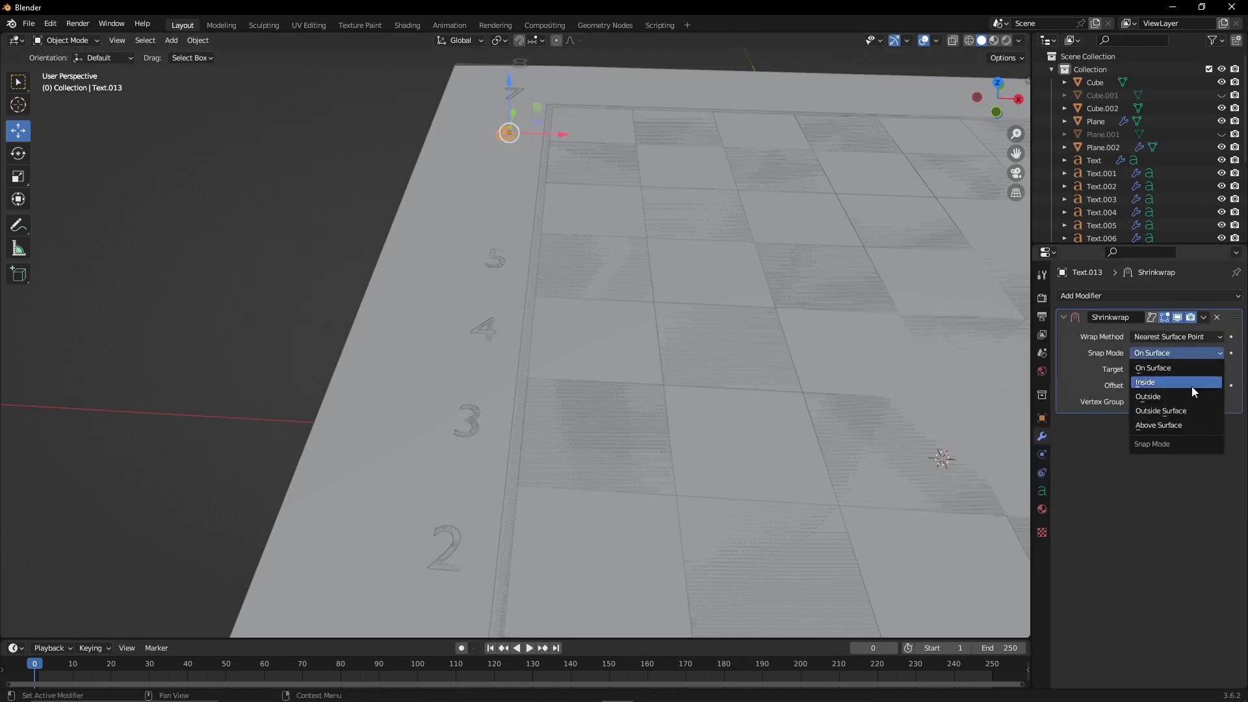
{"action": "left_click", "coordinate": [1217, 369]}
{"action": "left_click", "coordinate": [910, 320]}
Shrinkwrap number labels 7 and 8 onto Cube.002, then frame the whole board.
{"action": "left_click", "coordinate": [513, 91]}
{"action": "left_click", "coordinate": [1149, 295]}
{"action": "left_click", "coordinate": [1122, 419]}
{"action": "left_click", "coordinate": [1170, 369]}
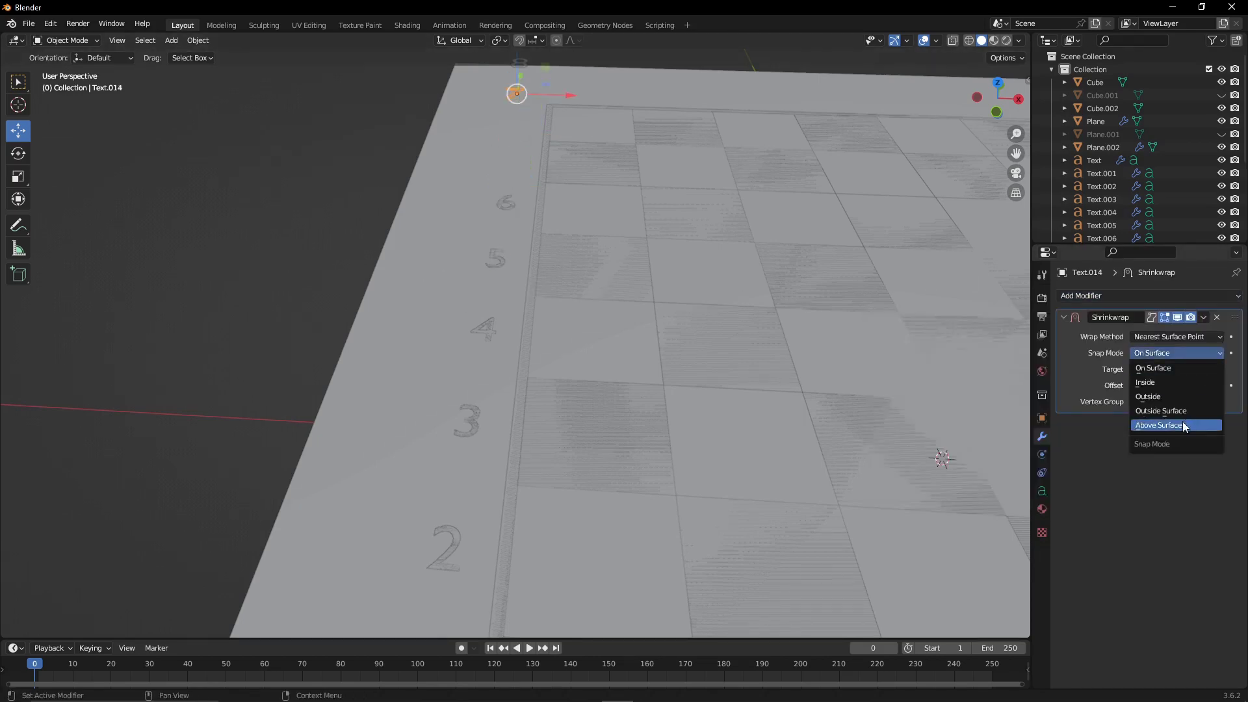
{"action": "left_click", "coordinate": [1170, 427]}
{"action": "left_click", "coordinate": [521, 64]}
{"action": "left_click", "coordinate": [1126, 297]}
{"action": "left_click", "coordinate": [1121, 419]}
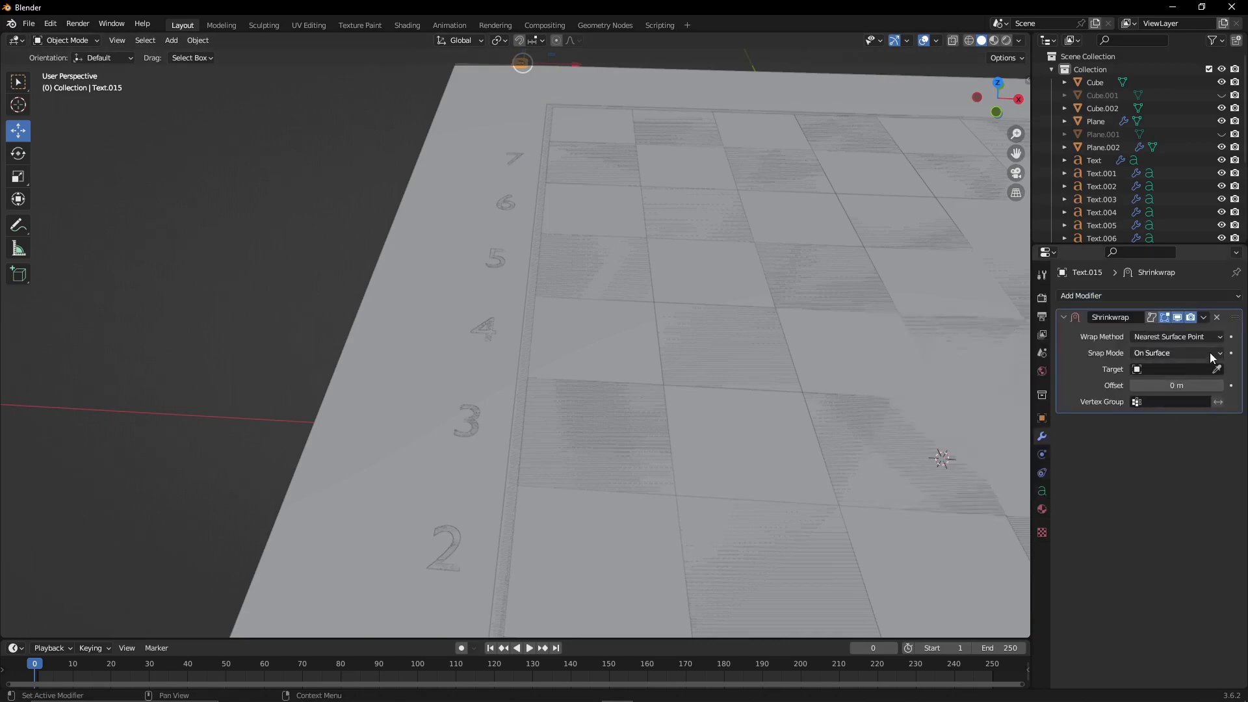
{"action": "left_click", "coordinate": [850, 351]}
{"action": "key", "text": "Home"}
Switch to a top-down wireframe view and nudge the 1 label slightly up.
{"action": "key", "text": "KP_7"}
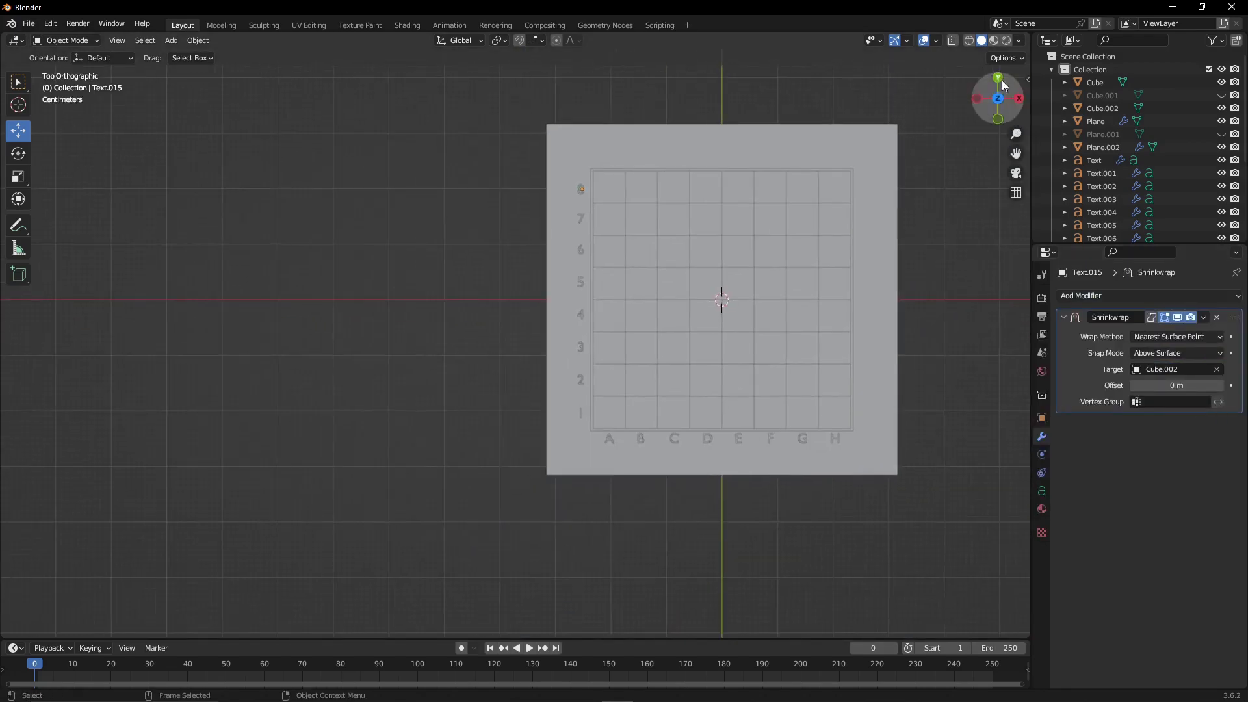
{"action": "key", "text": "shift+z"}
{"action": "scroll", "coordinate": [744, 460], "scroll_direction": "up", "scroll_amount": 6}
{"action": "scroll", "coordinate": [674, 355], "scroll_direction": "up", "scroll_amount": 2}
{"action": "left_click_drag", "start_coordinate": [599, 401], "coordinate": [599, 389]}
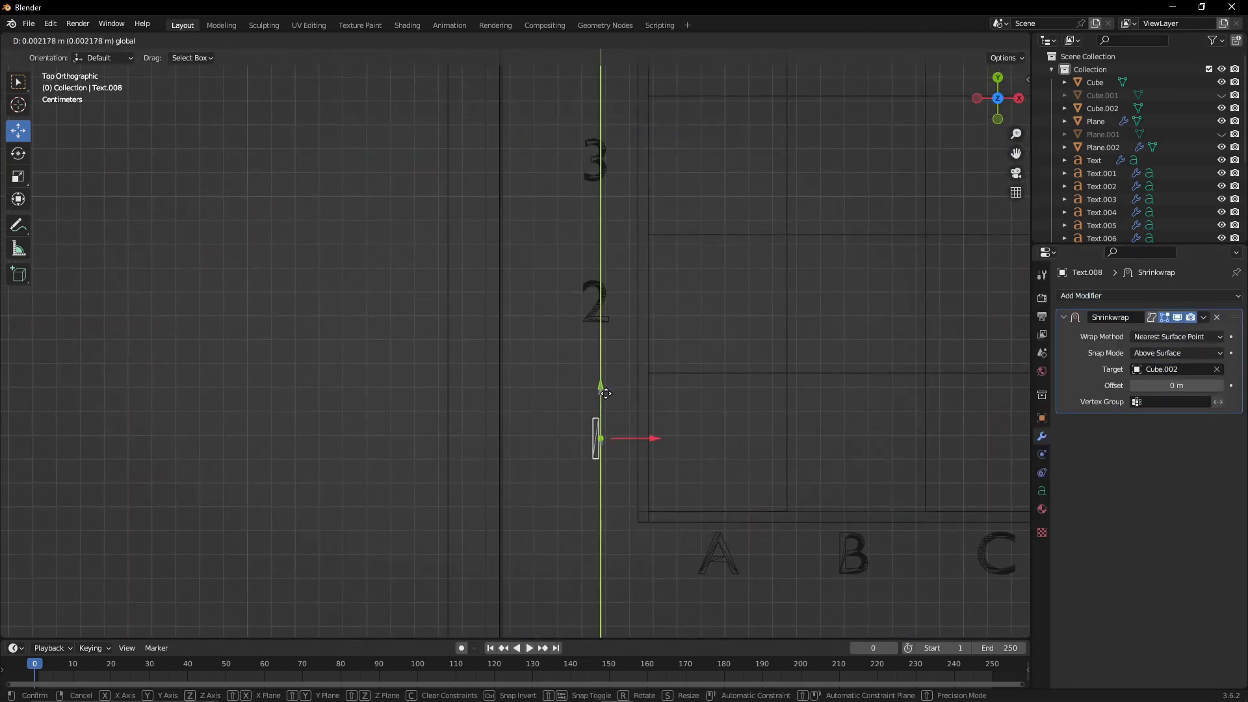
{"action": "scroll", "coordinate": [611, 392], "scroll_direction": "up", "scroll_amount": 2}
{"action": "scroll", "coordinate": [610, 390], "scroll_direction": "up", "scroll_amount": 2}
Move the 3, 4 and 5 row labels up along Y to align with their rows.
{"action": "middle_click_drag", "start_coordinate": [618, 332], "coordinate": [577, 578], "text": "shift"}
{"action": "left_click", "coordinate": [568, 292]}
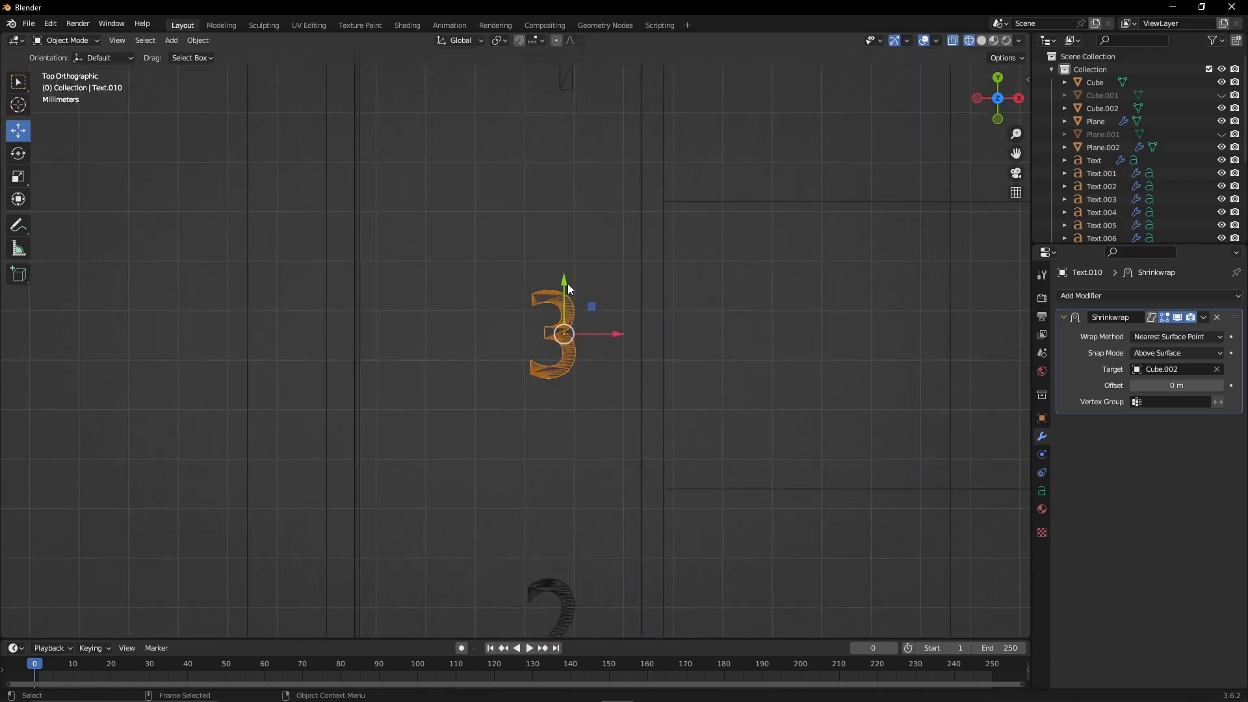
{"action": "left_click_drag", "start_coordinate": [567, 286], "coordinate": [571, 273]}
{"action": "mouse_move", "coordinate": [591, 255]}
{"action": "middle_mouse_down", "text": "shift"}
{"action": "mouse_move", "coordinate": [541, 448]}
{"action": "mouse_move", "coordinate": [554, 518]}
{"action": "middle_mouse_up", "text": "shift"}
{"action": "left_click", "coordinate": [518, 312]}
{"action": "left_click_drag", "start_coordinate": [518, 308], "coordinate": [518, 298]}
{"action": "mouse_move", "coordinate": [518, 297]}
{"action": "middle_mouse_down", "text": "shift"}
{"action": "mouse_move", "coordinate": [566, 474]}
{"action": "mouse_move", "coordinate": [562, 578]}
{"action": "middle_mouse_up", "text": "shift"}
{"action": "left_click", "coordinate": [524, 345]}
{"action": "left_click_drag", "start_coordinate": [526, 335], "coordinate": [527, 325]}
Move the 6, 7 and 8 row labels up along Y to align with their rows.
{"action": "middle_click_drag", "start_coordinate": [565, 305], "coordinate": [573, 519], "text": "shift"}
{"action": "left_click", "coordinate": [527, 306]}
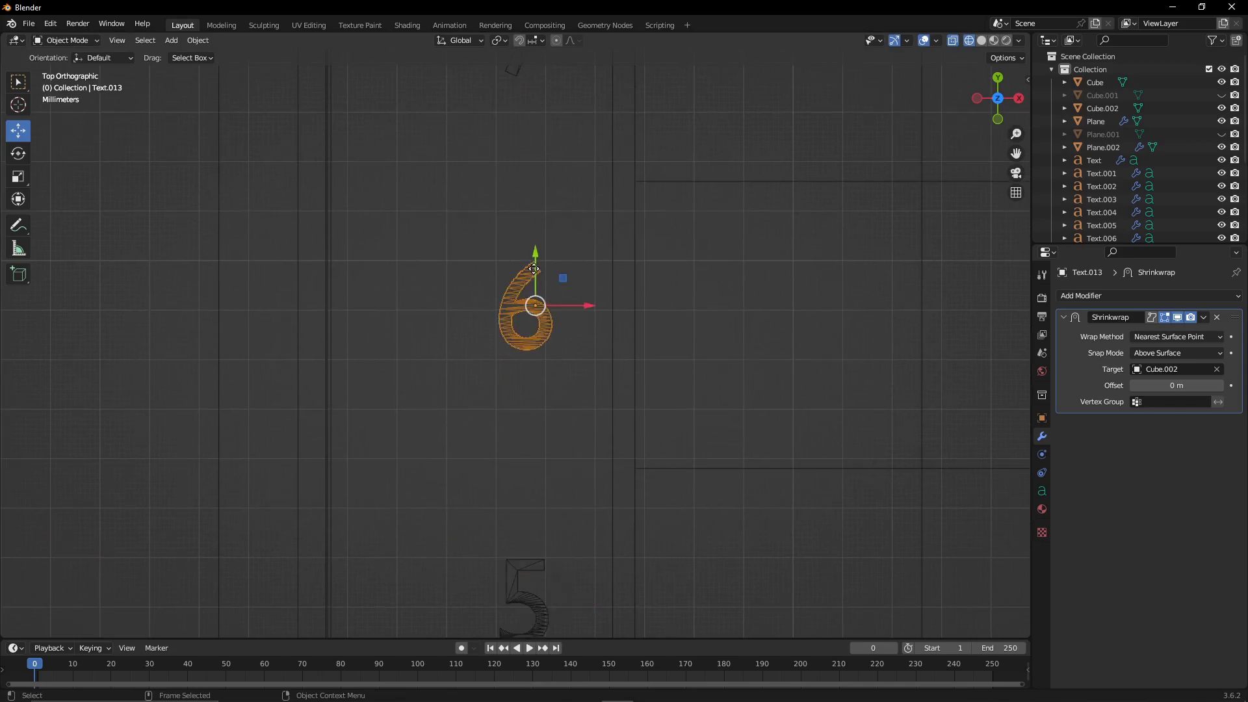
{"action": "left_click_drag", "start_coordinate": [529, 305], "coordinate": [531, 293]}
{"action": "middle_click_drag", "start_coordinate": [565, 264], "coordinate": [552, 624], "text": "shift"}
{"action": "left_click", "coordinate": [540, 423]}
{"action": "left_click_drag", "start_coordinate": [544, 404], "coordinate": [546, 394]}
{"action": "middle_click_drag", "start_coordinate": [546, 199], "coordinate": [543, 348], "text": "shift"}
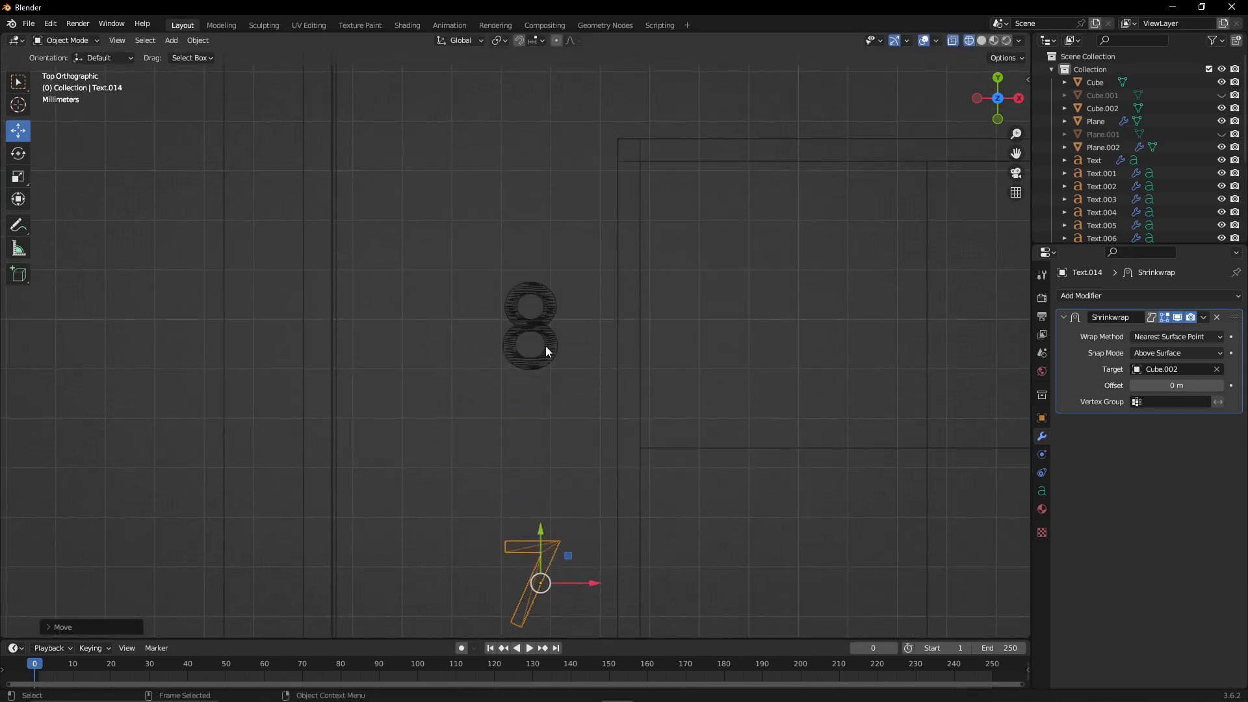
{"action": "left_click", "coordinate": [528, 325]}
{"action": "left_click_drag", "start_coordinate": [544, 286], "coordinate": [544, 273]}
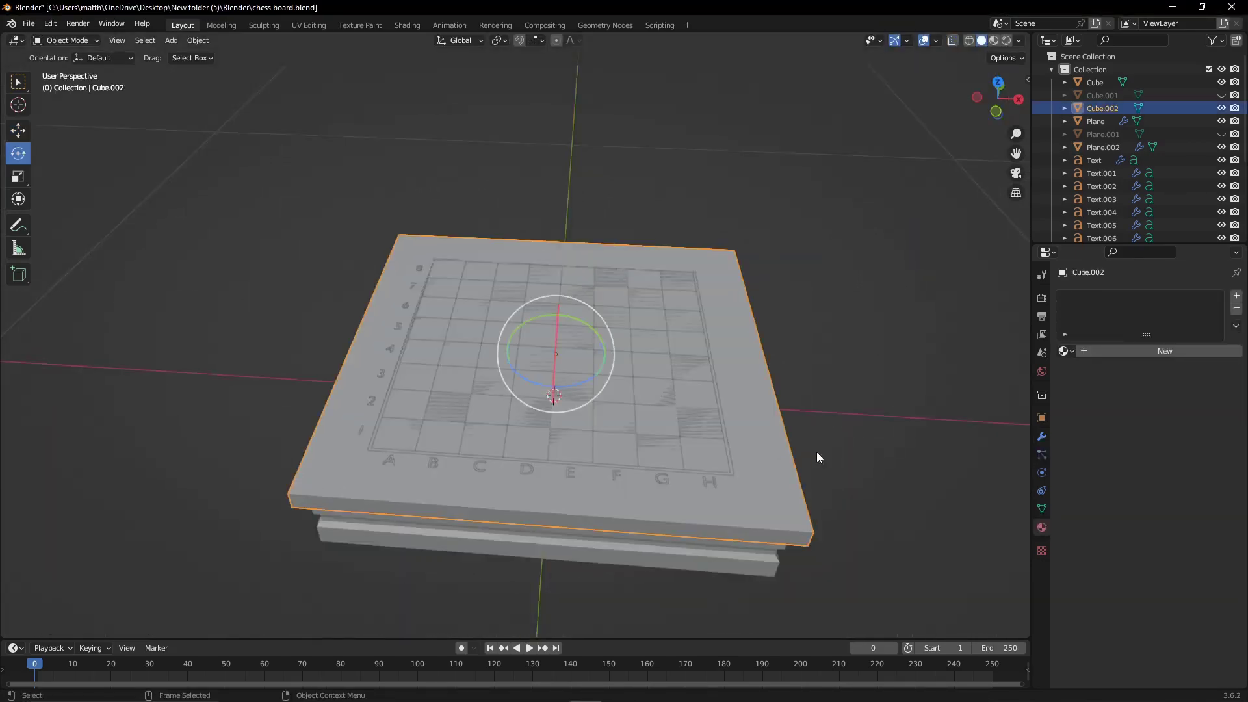
Split off a Shader Editor area and create a new material for the board top.
{"action": "scroll", "coordinate": [816, 457], "scroll_direction": "down", "scroll_amount": 2}
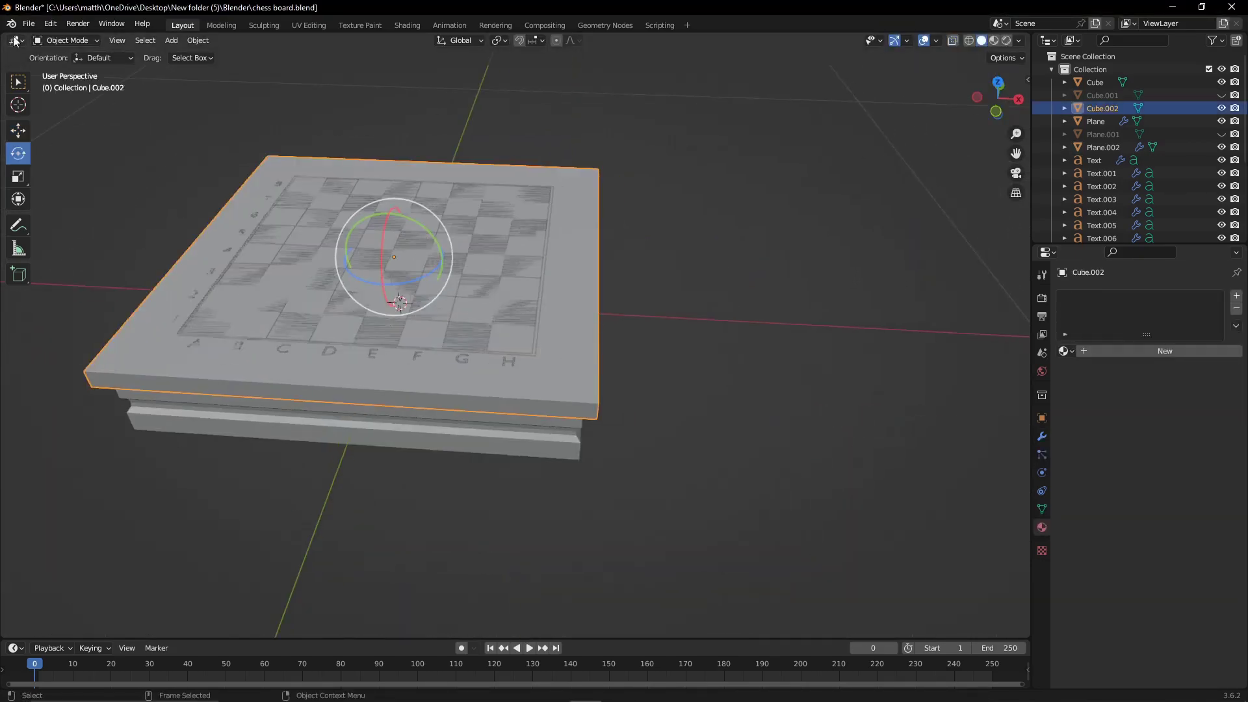
{"action": "left_click_drag", "start_coordinate": [3, 36], "coordinate": [744, 78]}
{"action": "left_click", "coordinate": [17, 40]}
{"action": "left_click", "coordinate": [65, 162]}
{"action": "left_click", "coordinate": [389, 40]}
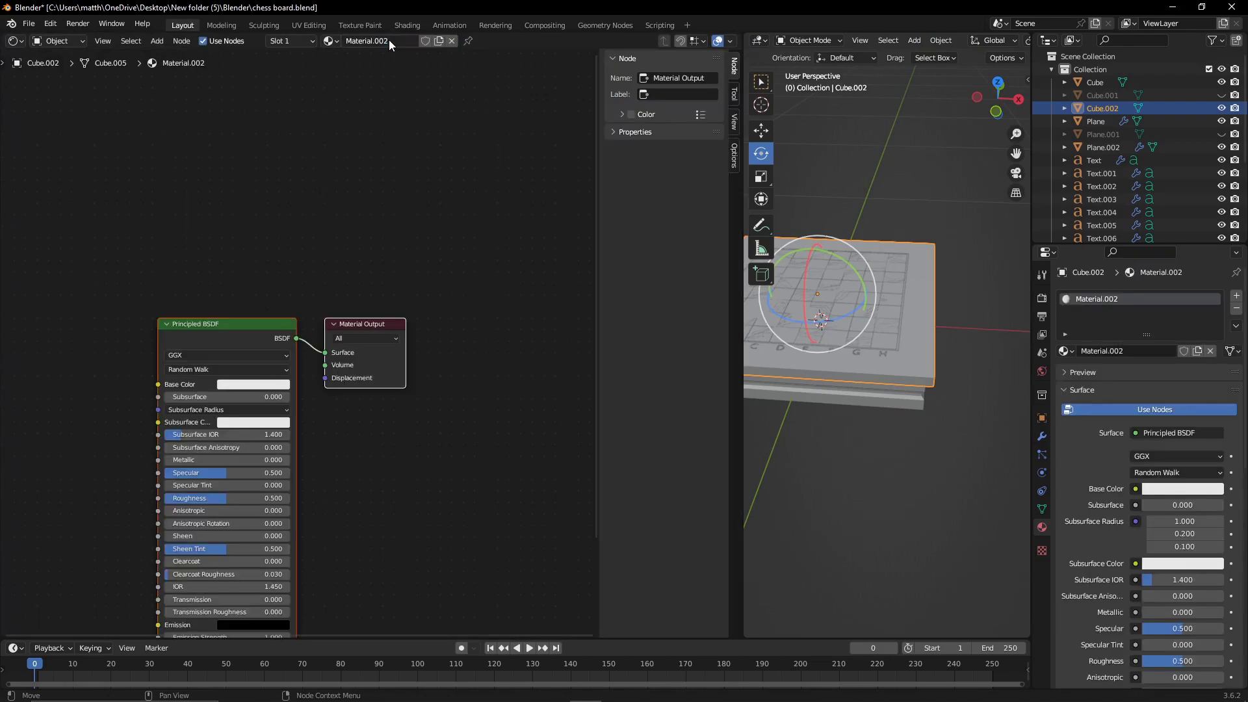
Add two Color Ramp nodes plus Voronoi and Noise Texture nodes left of the shader.
{"action": "key", "text": "shift+a"}
{"action": "type", "text": "col"}
{"action": "left_click", "coordinate": [241, 338]}
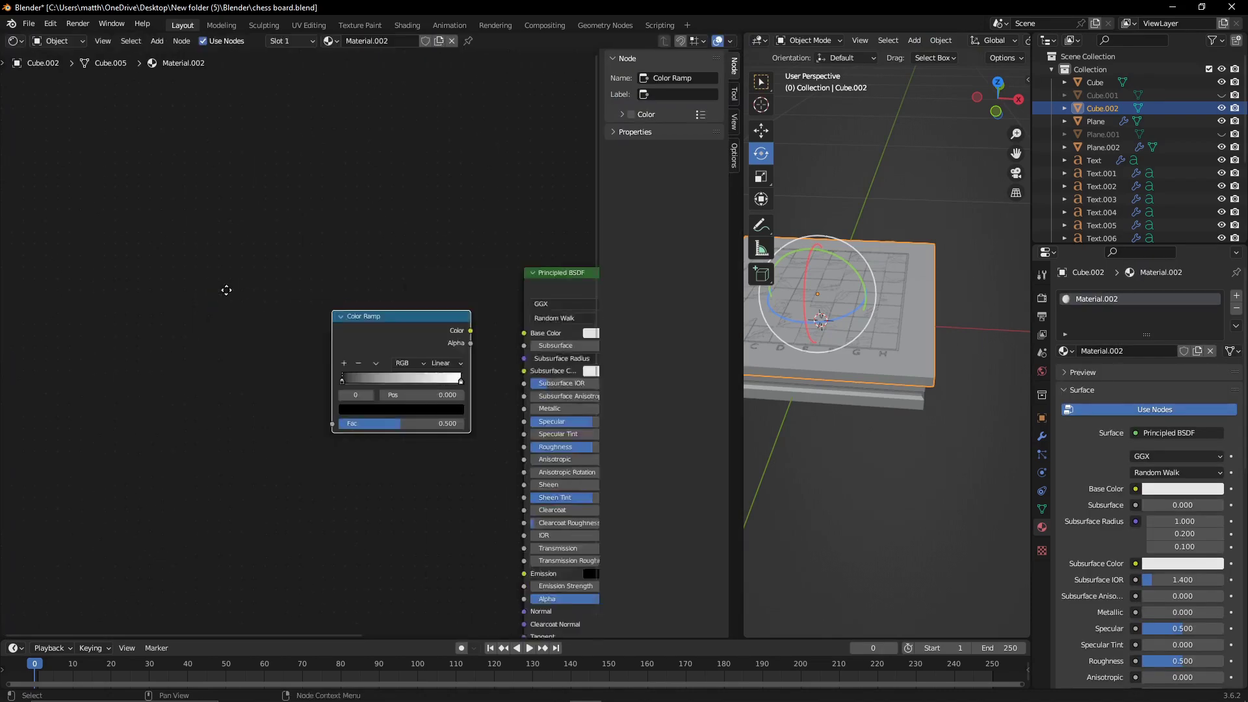
{"action": "left_click", "coordinate": [267, 270]}
{"action": "key", "text": "shift+d"}
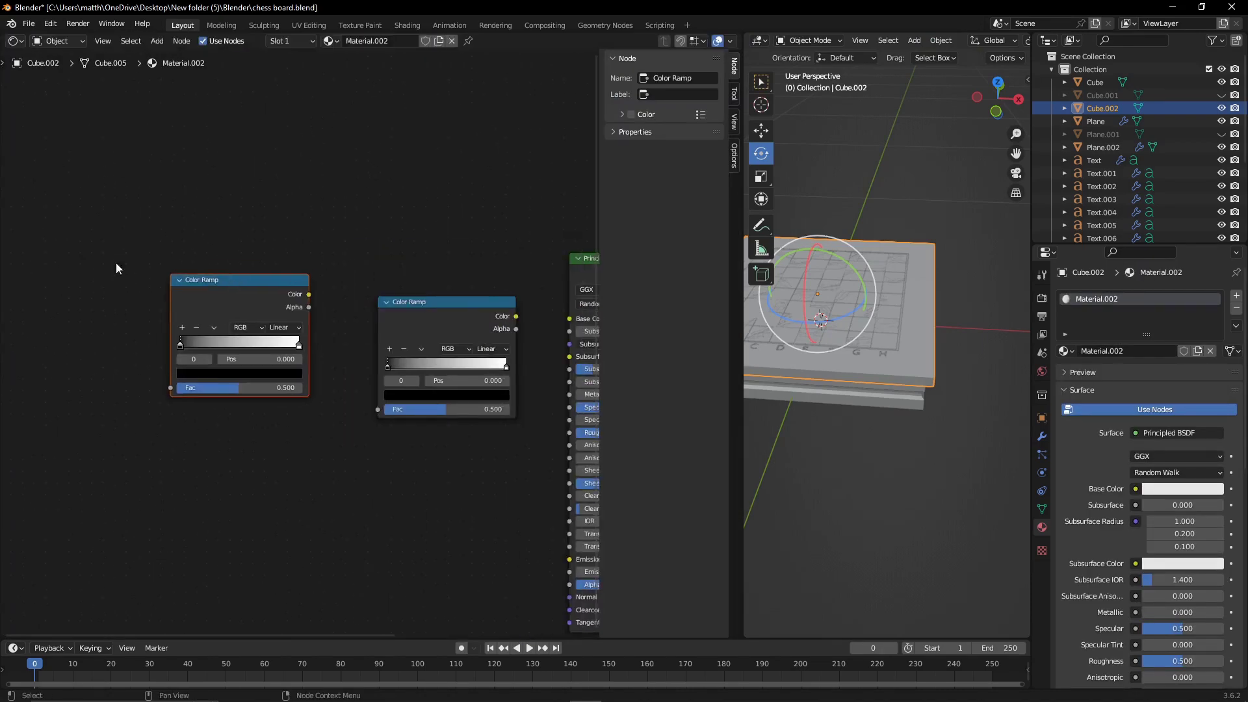
{"action": "key", "text": "shift+a"}
{"action": "left_click", "coordinate": [311, 321]}
{"action": "left_click", "coordinate": [263, 280]}
{"action": "key", "text": "shift+a"}
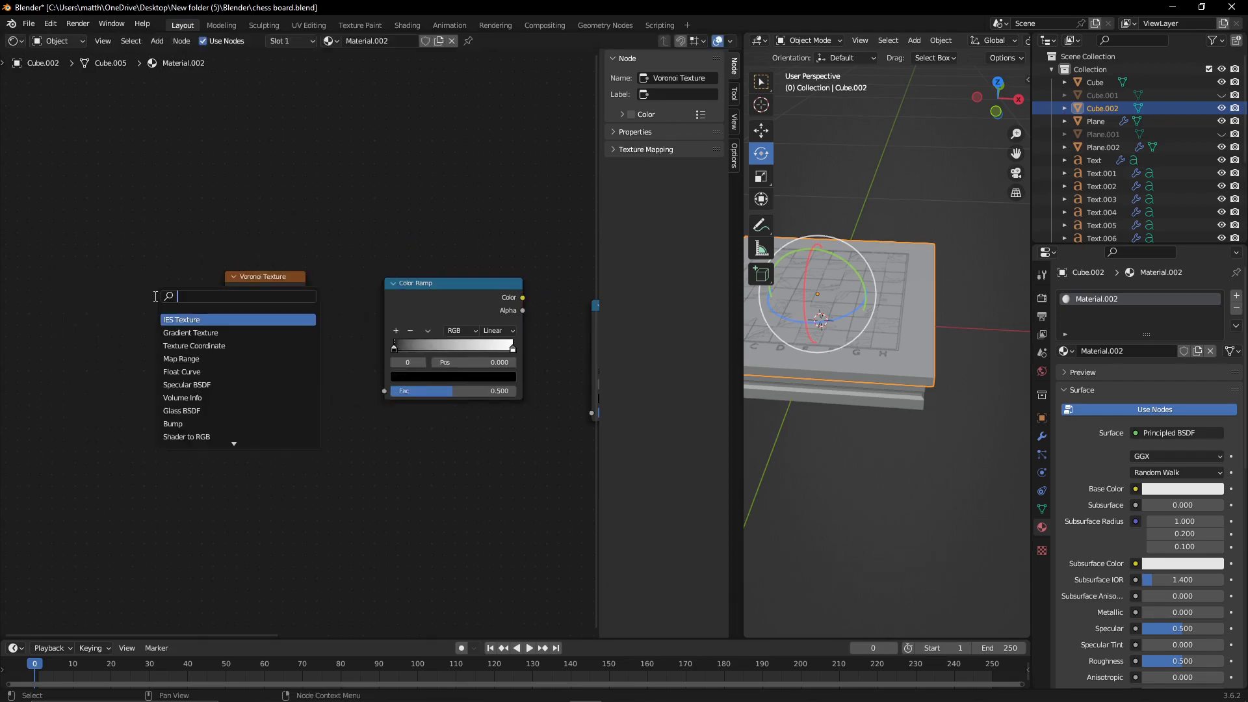
{"action": "type", "text": "noi"}
{"action": "key", "text": "Return"}
{"action": "left_click", "coordinate": [179, 352]}
Add Mapping and Texture Coordinate nodes and chain them into the Noise Texture vector.
{"action": "key", "text": "shift+a"}
{"action": "type", "text": "map"}
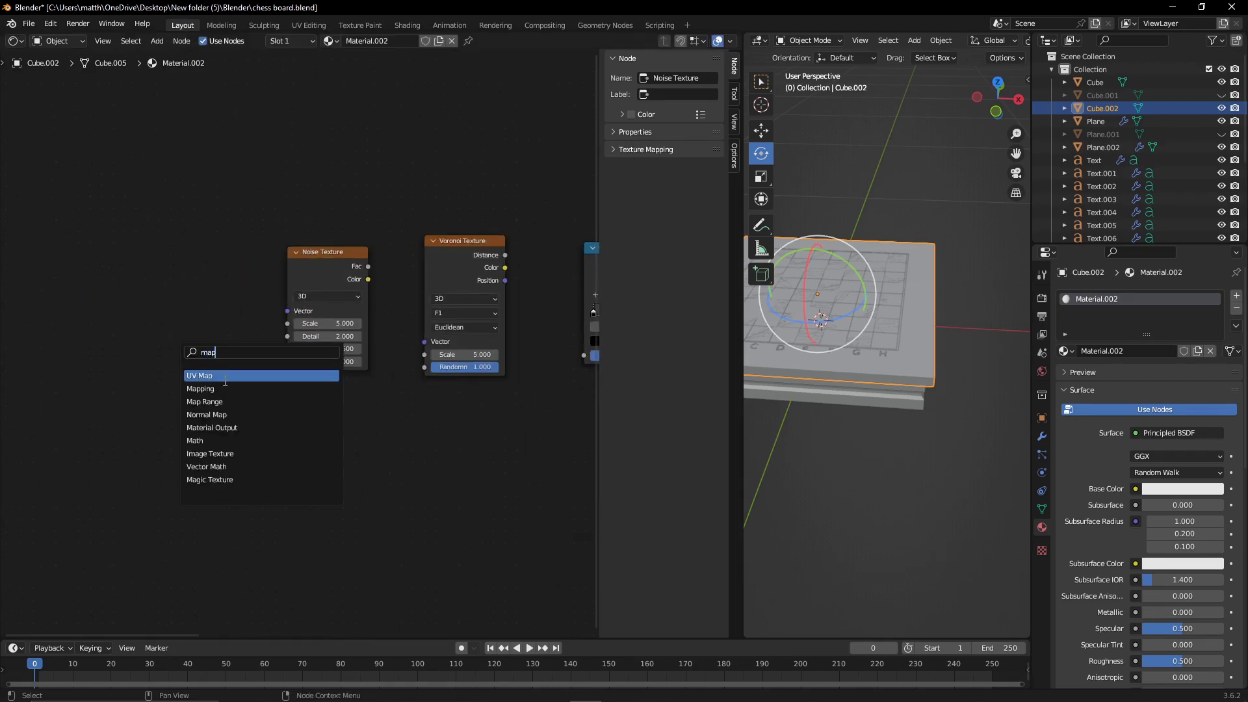
{"action": "left_click", "coordinate": [225, 387]}
{"action": "left_click", "coordinate": [189, 356]}
{"action": "key", "text": "shift+a"}
{"action": "type", "text": "coo"}
{"action": "key", "text": "Return"}
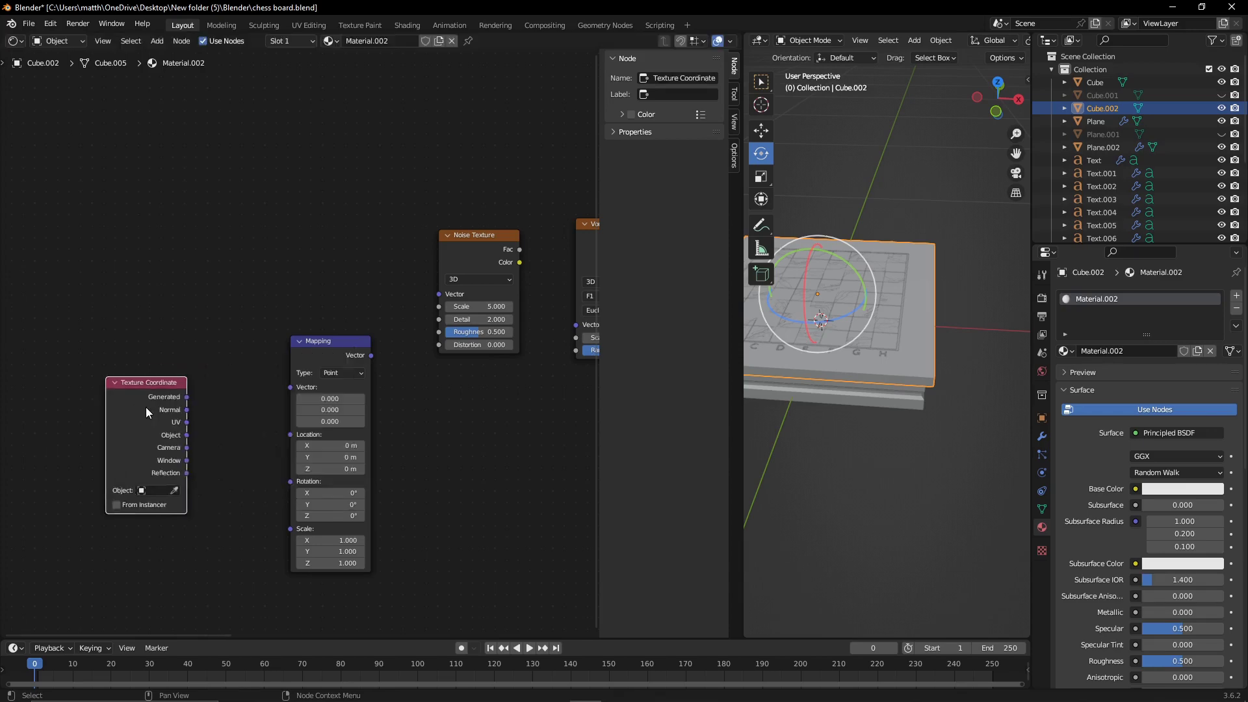
{"action": "left_click_drag", "start_coordinate": [287, 387], "coordinate": [290, 388]}
{"action": "left_click_drag", "start_coordinate": [371, 356], "coordinate": [438, 294]}
Add a Bump node near the Noise and Voronoi textures.
{"action": "middle_click_drag", "start_coordinate": [431, 294], "coordinate": [190, 340]}
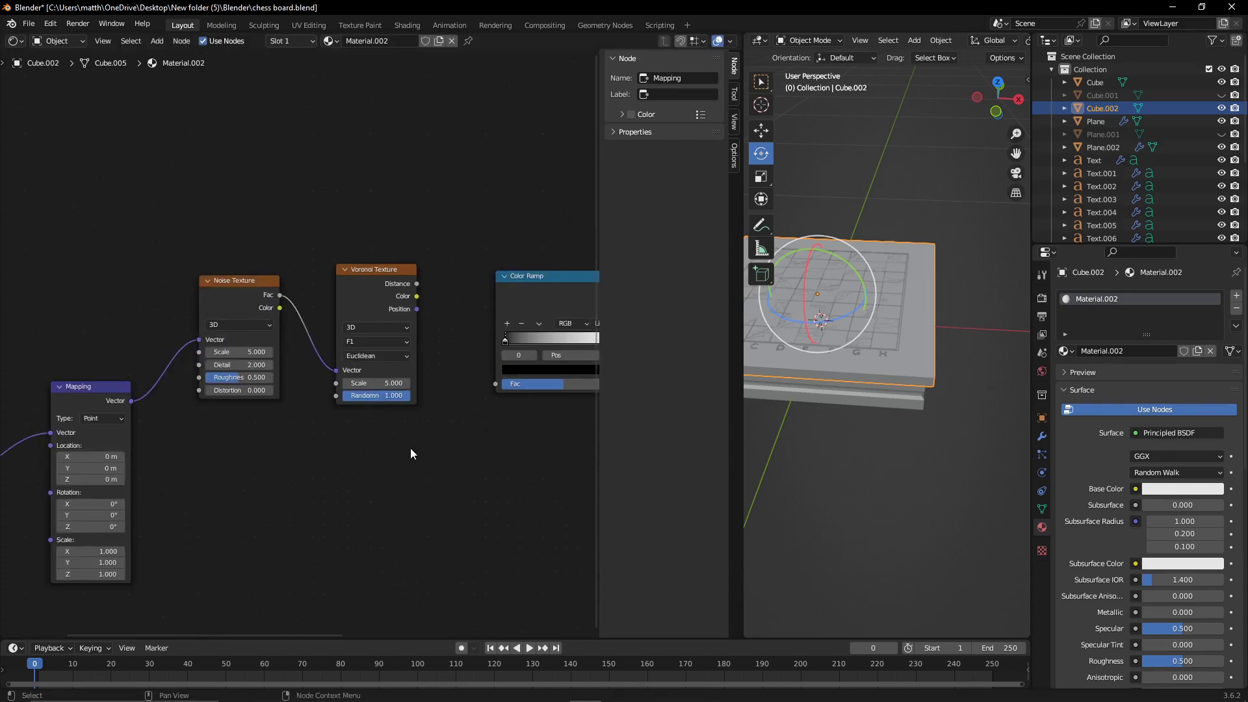
{"action": "middle_click_drag", "start_coordinate": [411, 447], "coordinate": [302, 244]}
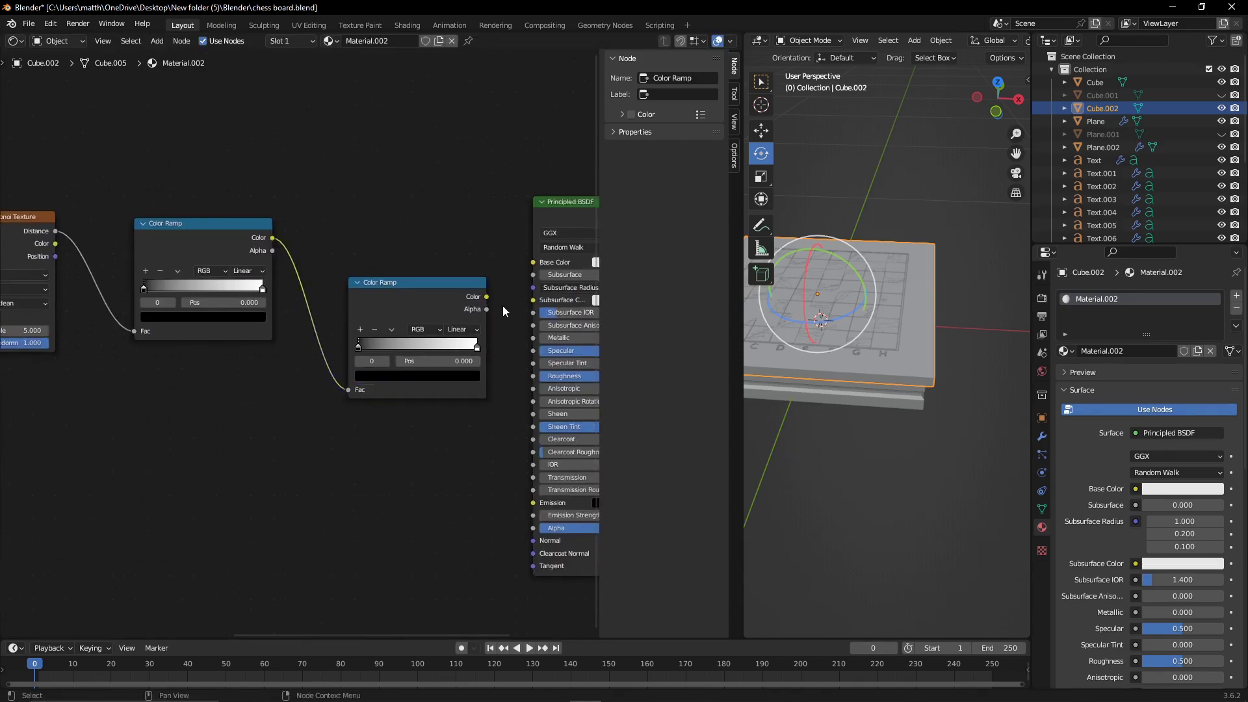
{"action": "middle_click_drag", "start_coordinate": [199, 526], "coordinate": [398, 462]}
{"action": "key", "text": "shift+a"}
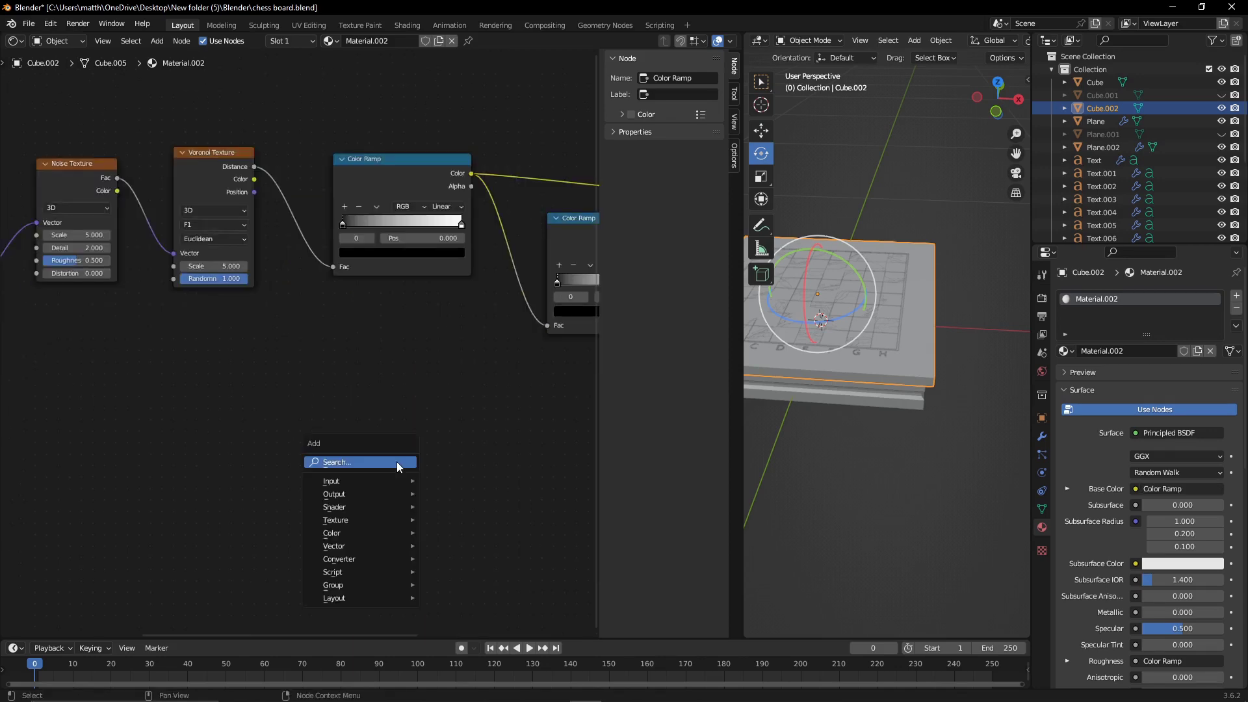
{"action": "type", "text": "bump"}
{"action": "left_click", "coordinate": [431, 485]}
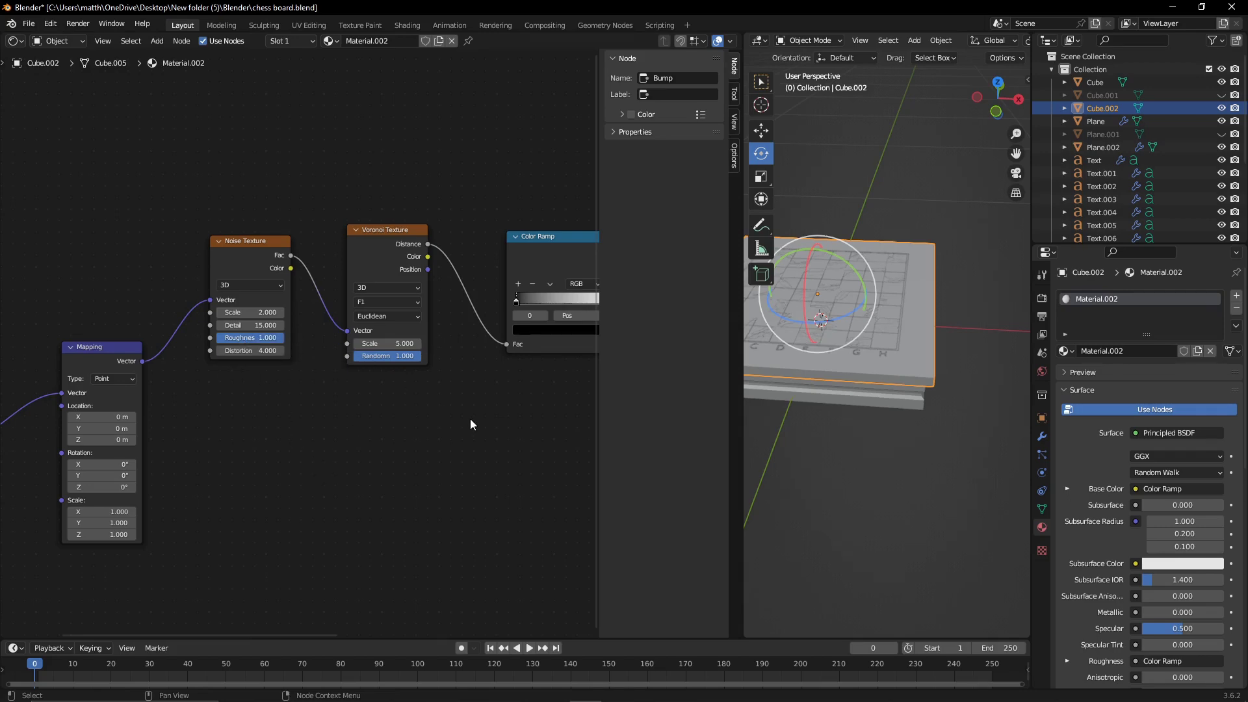
Duplicate the Noise/Voronoi pair and route the copy through Bump (strength 0.358) into Normal.
{"action": "left_click_drag", "start_coordinate": [470, 424], "coordinate": [425, 362]}
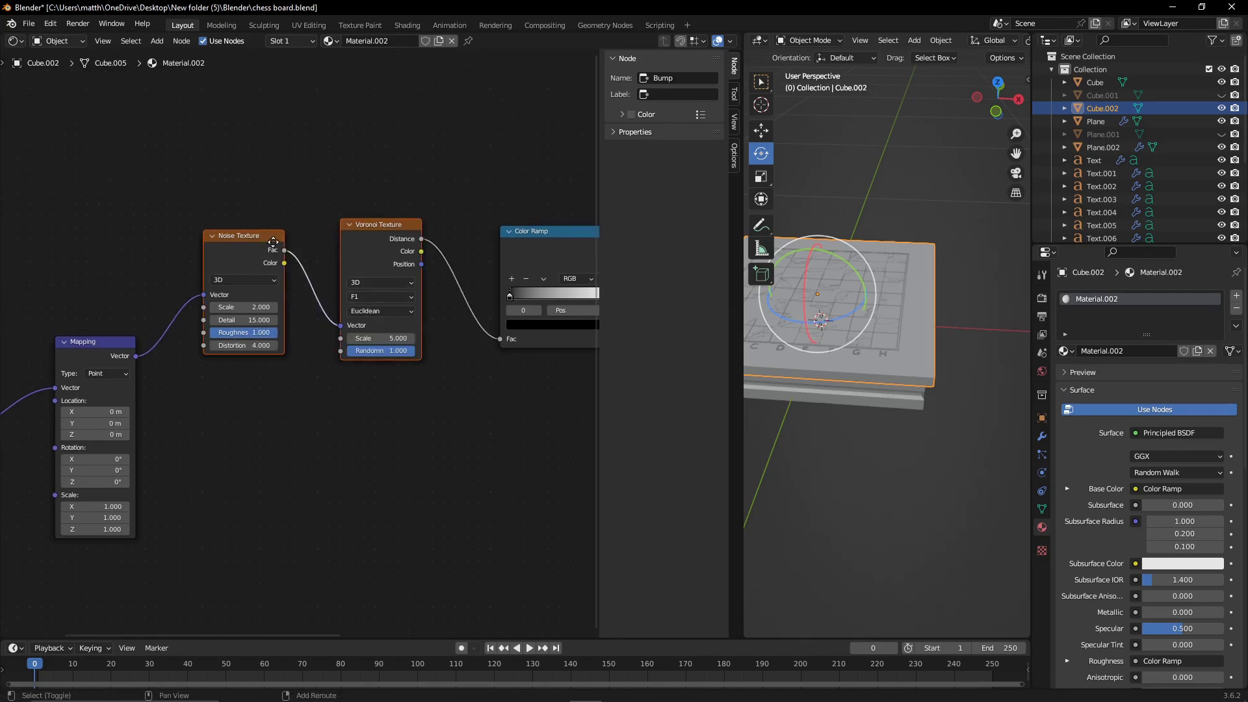
{"action": "key", "text": "shift+d"}
{"action": "left_click", "coordinate": [173, 387]}
{"action": "middle_click_drag", "start_coordinate": [213, 482], "coordinate": [217, 408]}
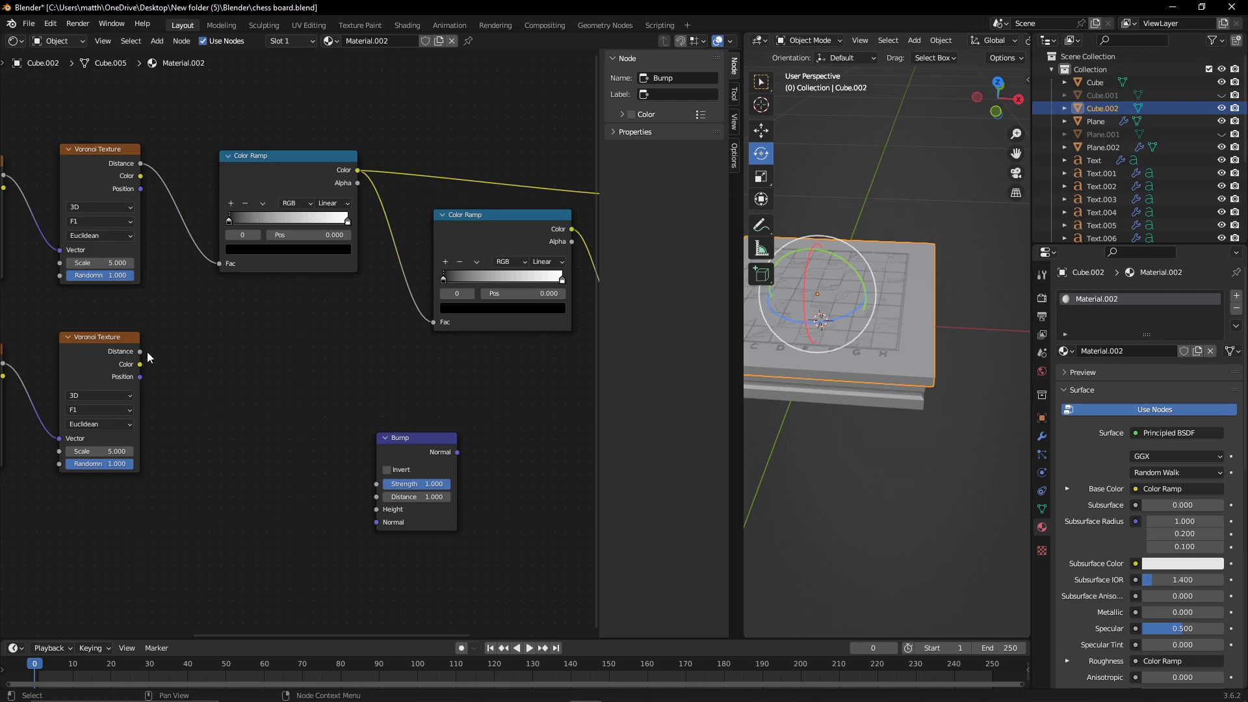
{"action": "left_click_drag", "start_coordinate": [375, 512], "coordinate": [376, 509]}
{"action": "left_click_drag", "start_coordinate": [349, 439], "coordinate": [521, 461]}
{"action": "left_click_drag", "start_coordinate": [322, 472], "coordinate": [306, 472]}
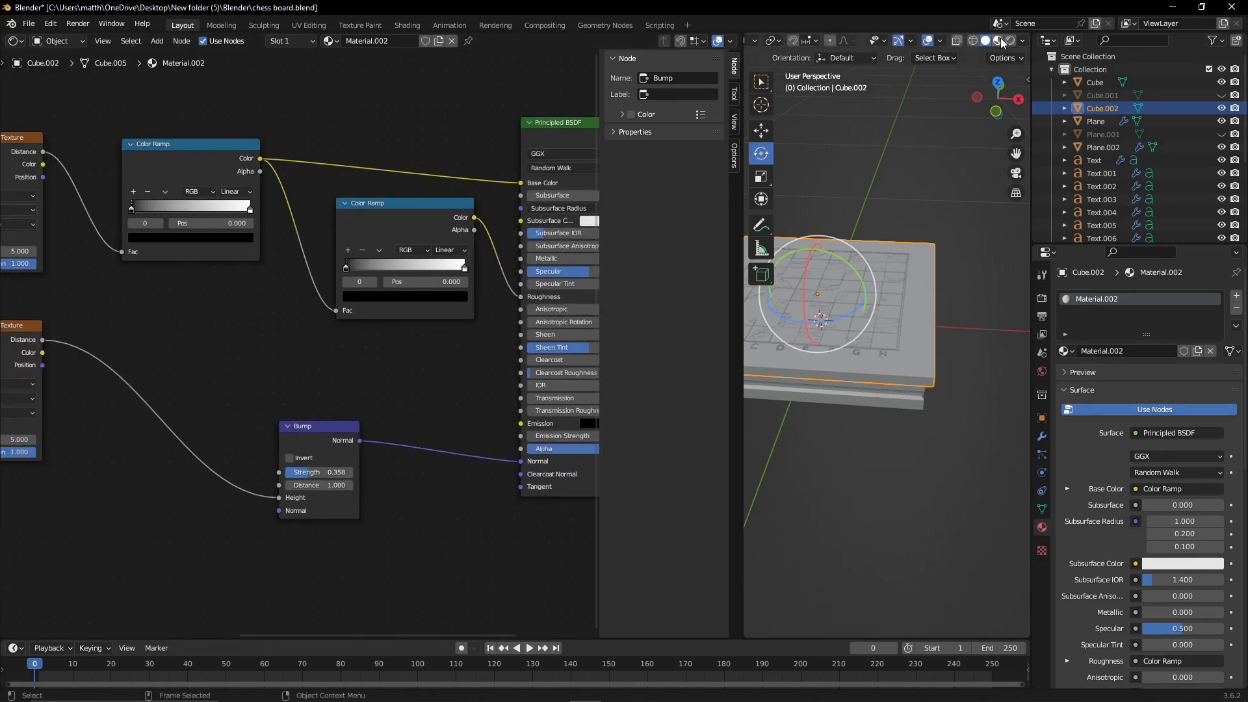
Switch to material preview and bring the first Color Ramp into view.
{"action": "left_click", "coordinate": [999, 41]}
{"action": "mouse_move", "coordinate": [241, 303]}
{"action": "middle_mouse_down"}
{"action": "mouse_move", "coordinate": [389, 416]}
{"action": "mouse_move", "coordinate": [310, 397]}
{"action": "middle_mouse_up"}
{"action": "scroll", "coordinate": [309, 396], "scroll_direction": "up", "scroll_amount": 2}
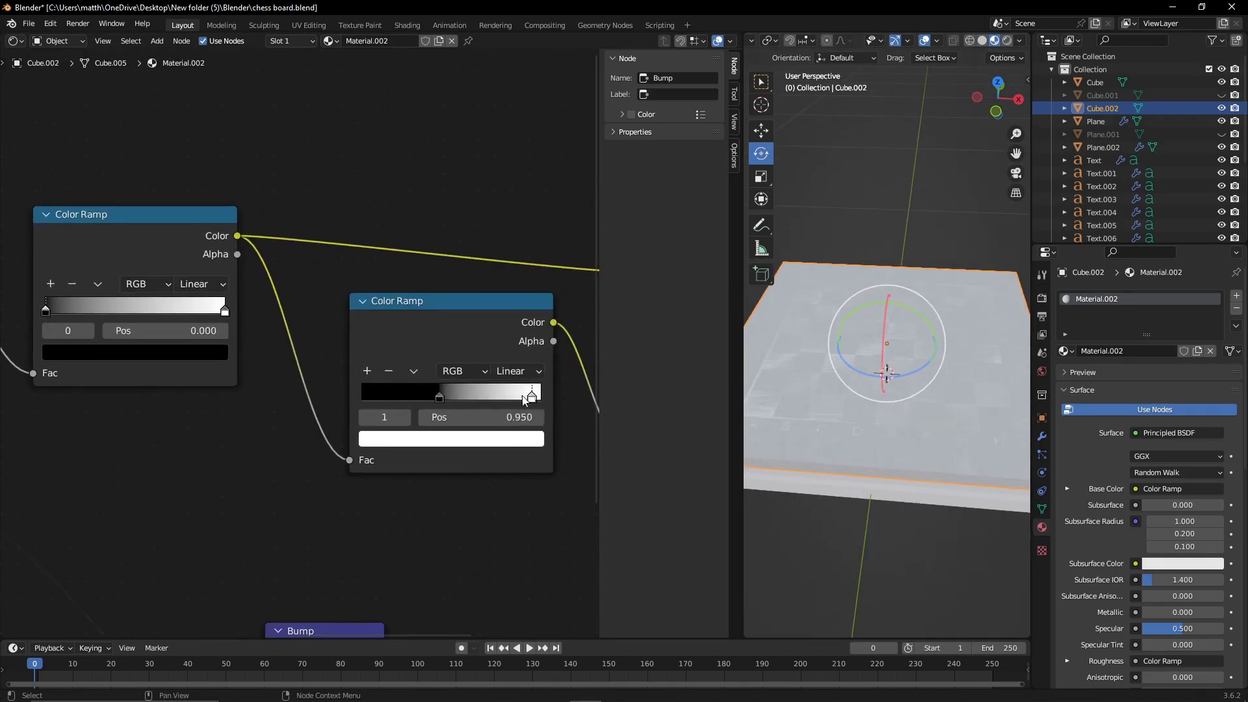
{"action": "left_click", "coordinate": [523, 448]}
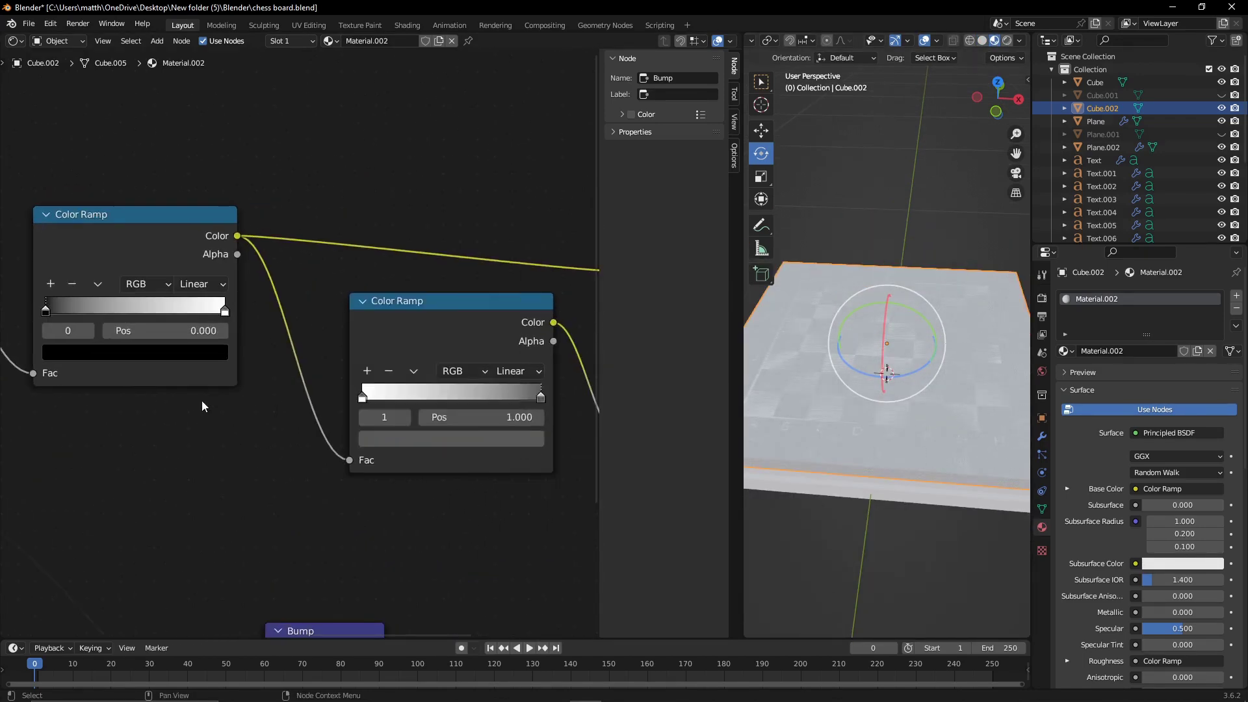
{"action": "middle_click_drag", "start_coordinate": [54, 284], "coordinate": [220, 319]}
Add and arrange Color Ramp stops so the ramp fades from black to white.
{"action": "left_click", "coordinate": [218, 315]}
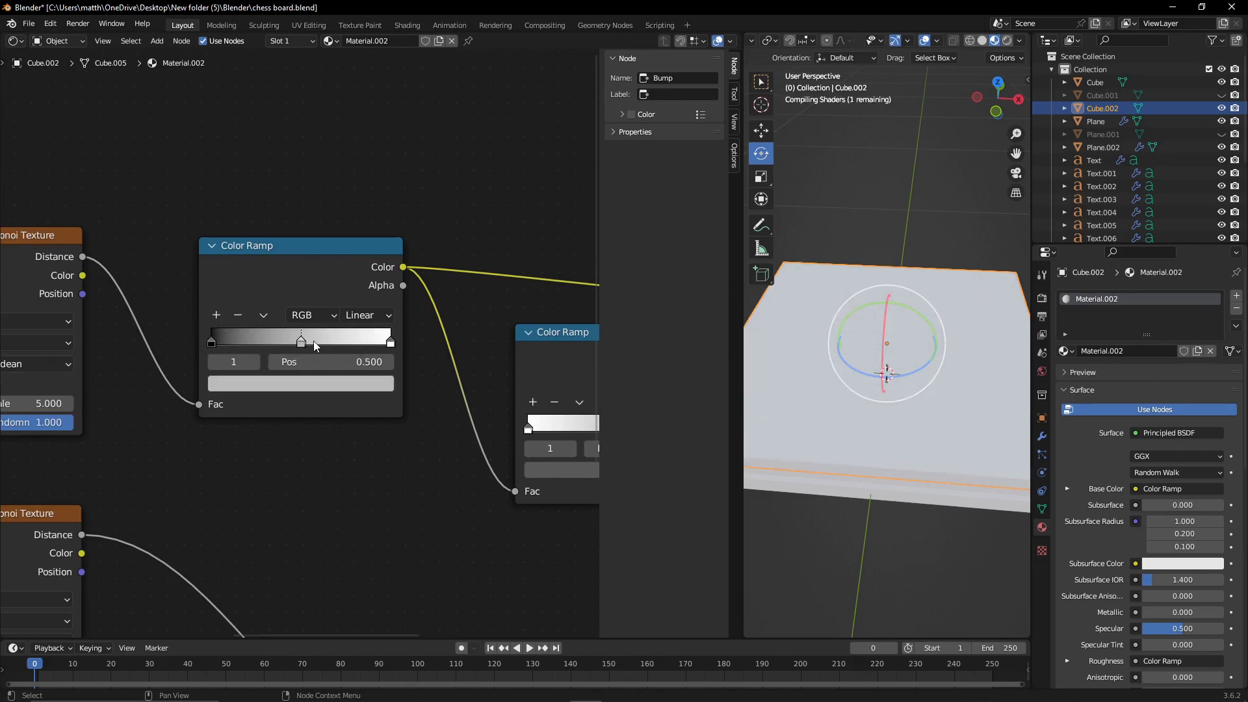
{"action": "left_click_drag", "start_coordinate": [301, 343], "coordinate": [340, 343]}
{"action": "left_click", "coordinate": [260, 342], "text": "ctrl"}
{"action": "left_click", "coordinate": [340, 343]}
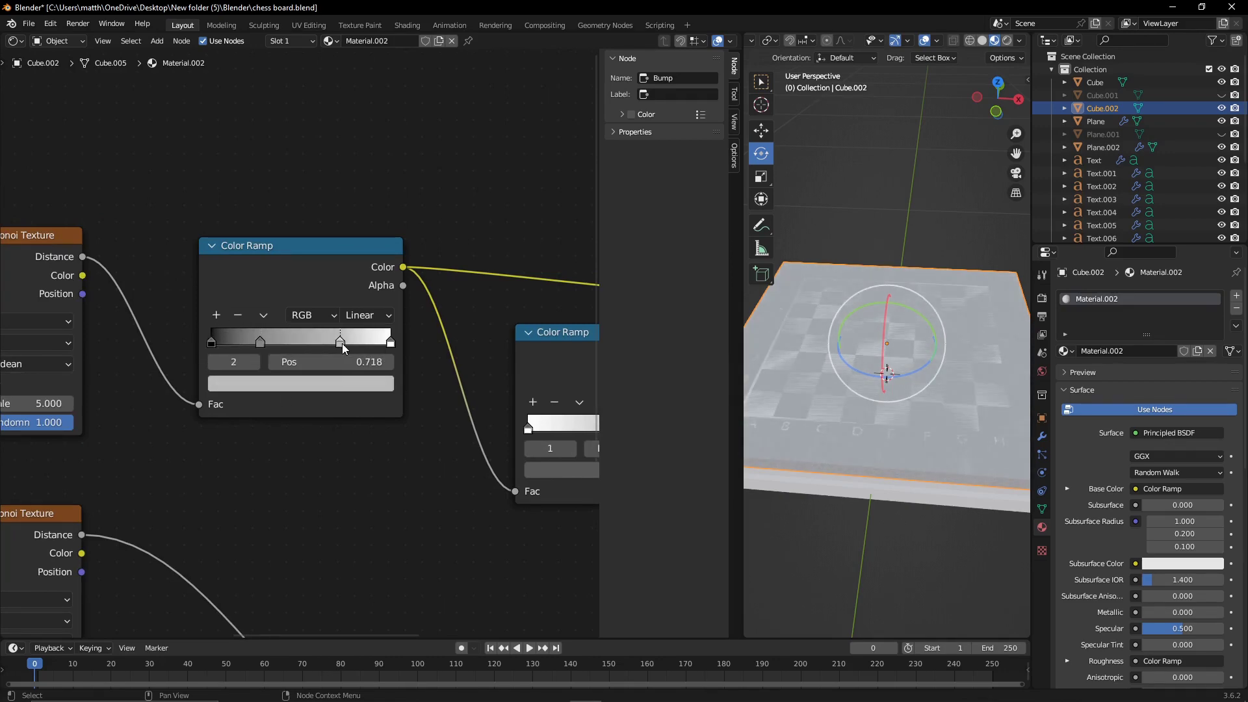
{"action": "left_click_drag", "start_coordinate": [260, 342], "coordinate": [307, 343]}
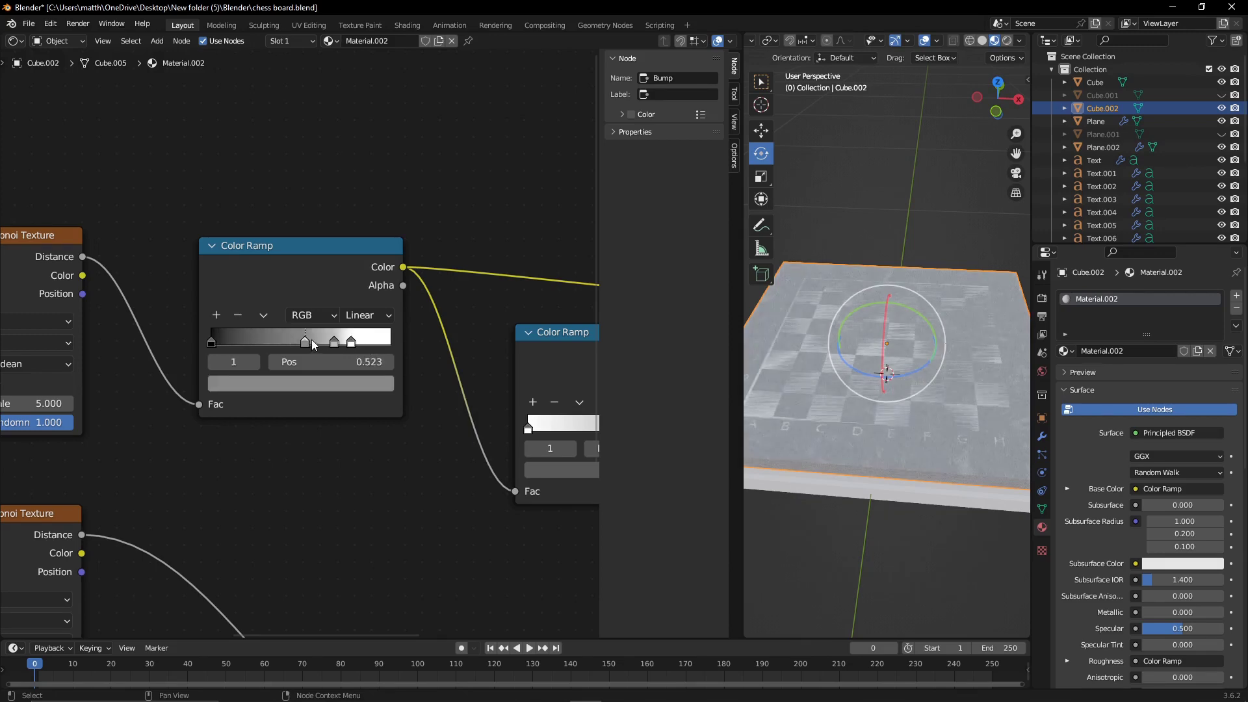
{"action": "left_click_drag", "start_coordinate": [211, 343], "coordinate": [270, 342]}
{"action": "left_click", "coordinate": [308, 342]}
{"action": "left_click", "coordinate": [300, 383]}
{"action": "left_click_drag", "start_coordinate": [358, 156], "coordinate": [359, 273]}
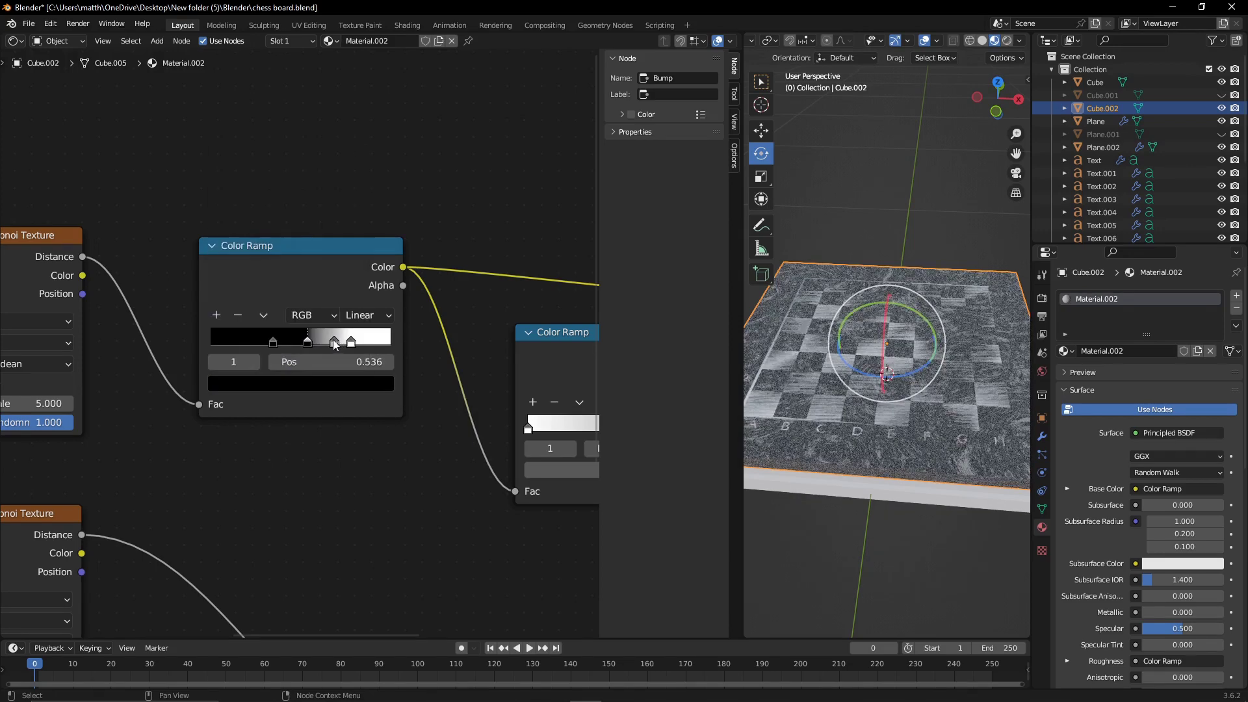
Set the grey ramp stop to dark brown hex 59300A.
{"action": "left_click", "coordinate": [351, 343]}
{"action": "left_click", "coordinate": [350, 383]}
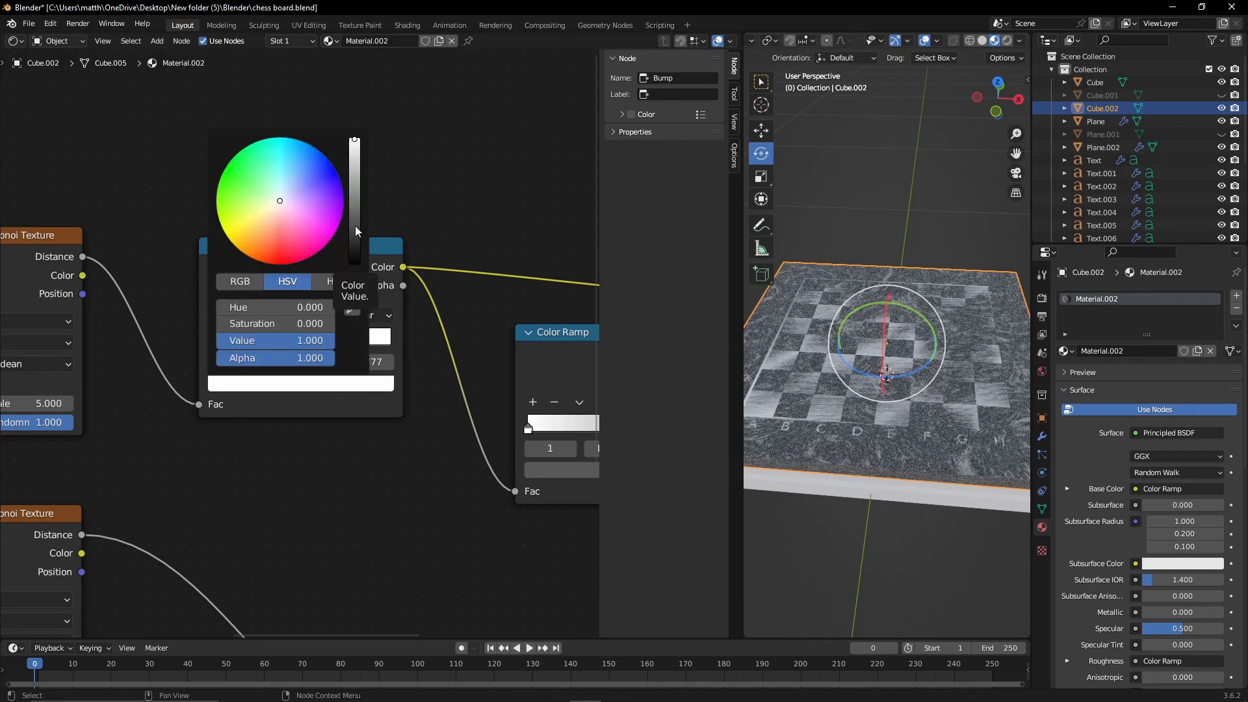
{"action": "left_click", "coordinate": [335, 341]}
{"action": "left_click", "coordinate": [338, 383]}
{"action": "left_click", "coordinate": [336, 281]}
{"action": "left_click", "coordinate": [300, 307]}
{"action": "type", "text": "59300a"}
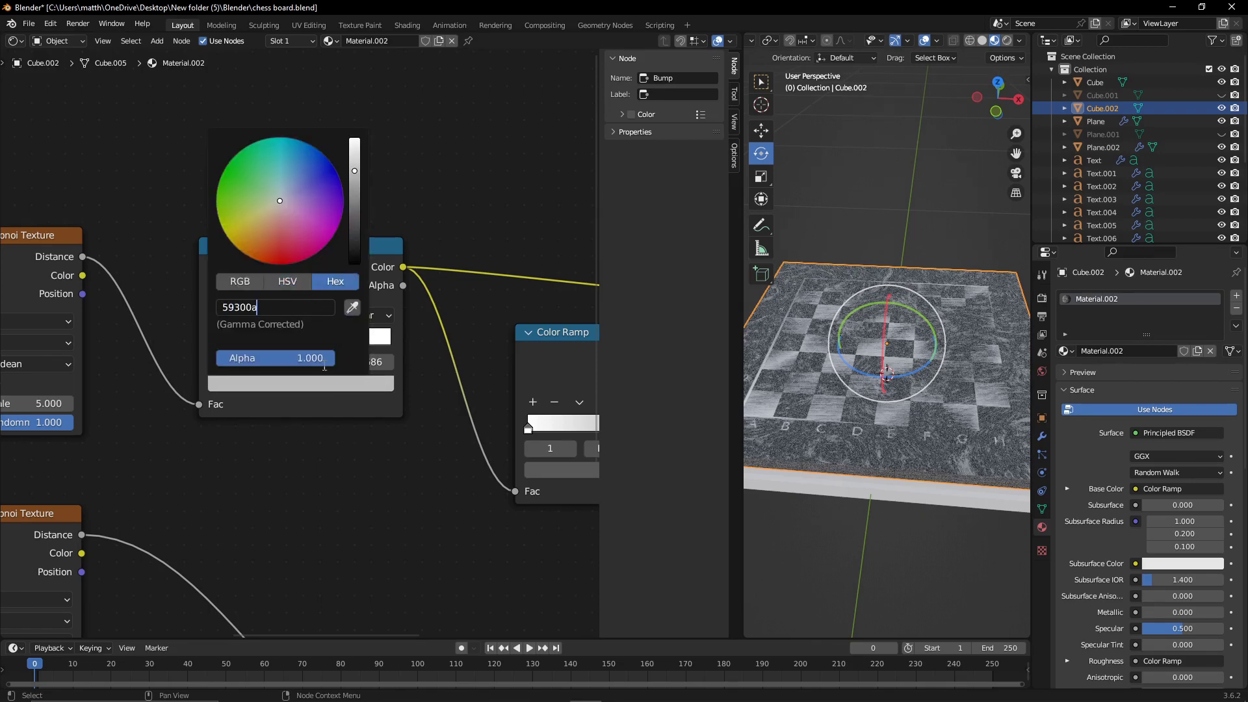
{"action": "key", "text": "Return"}
Make the next stop deep orange and brighten the brown stop to A55722.
{"action": "left_click", "coordinate": [351, 343]}
{"action": "left_click", "coordinate": [338, 383]}
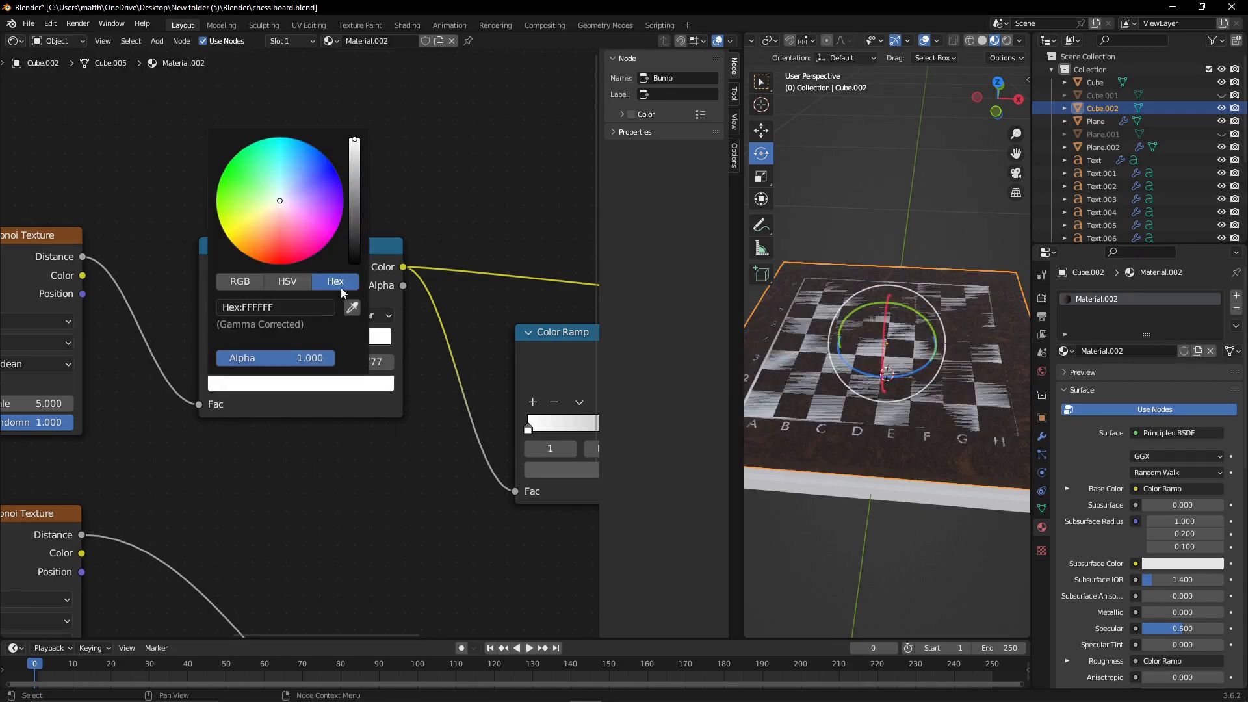
{"action": "left_click", "coordinate": [259, 239]}
{"action": "left_click_drag", "start_coordinate": [355, 140], "coordinate": [355, 174]}
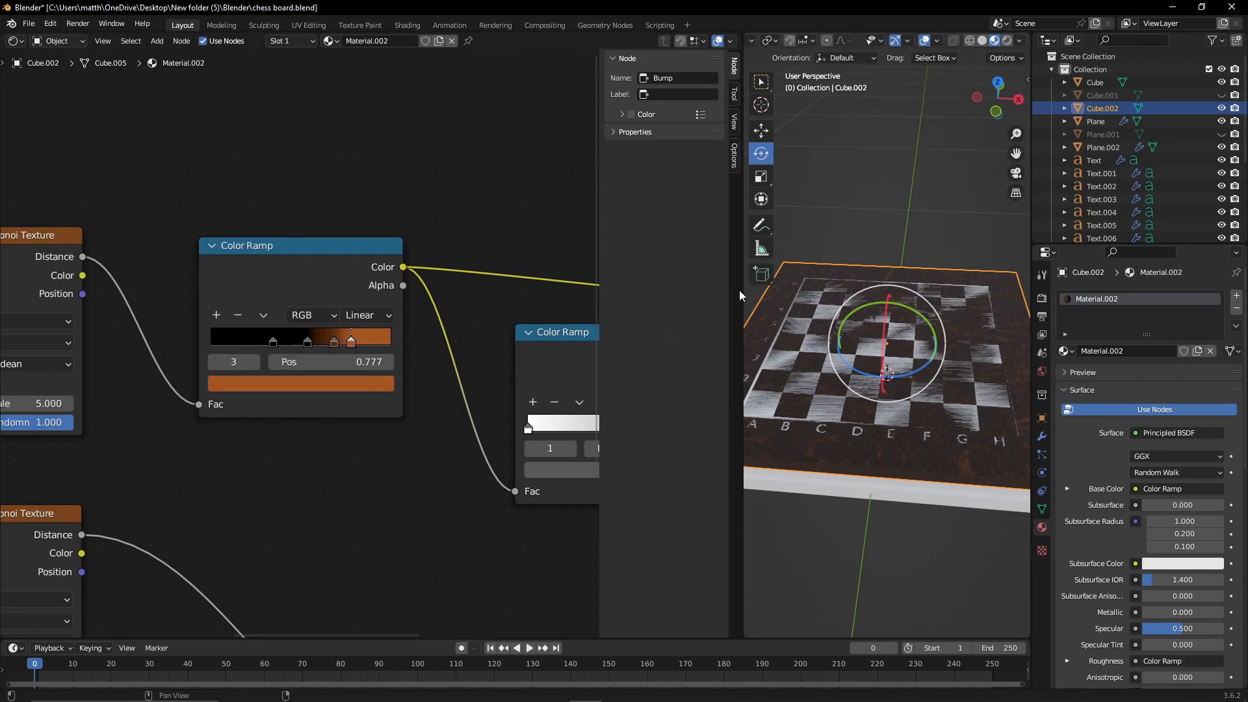
{"action": "left_click_drag", "start_coordinate": [743, 390], "coordinate": [614, 390]}
{"action": "scroll", "coordinate": [739, 408], "scroll_direction": "up", "scroll_amount": 3}
{"action": "middle_click_drag", "start_coordinate": [738, 407], "coordinate": [650, 442]}
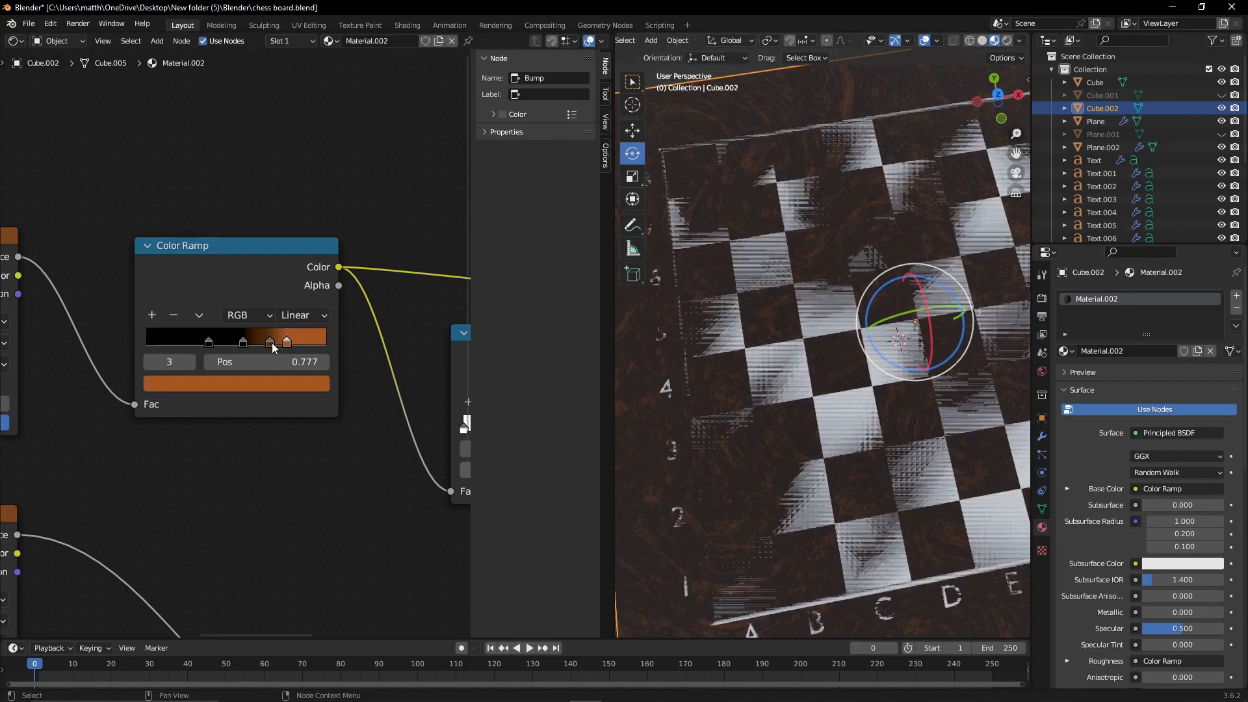
{"action": "left_click", "coordinate": [286, 385]}
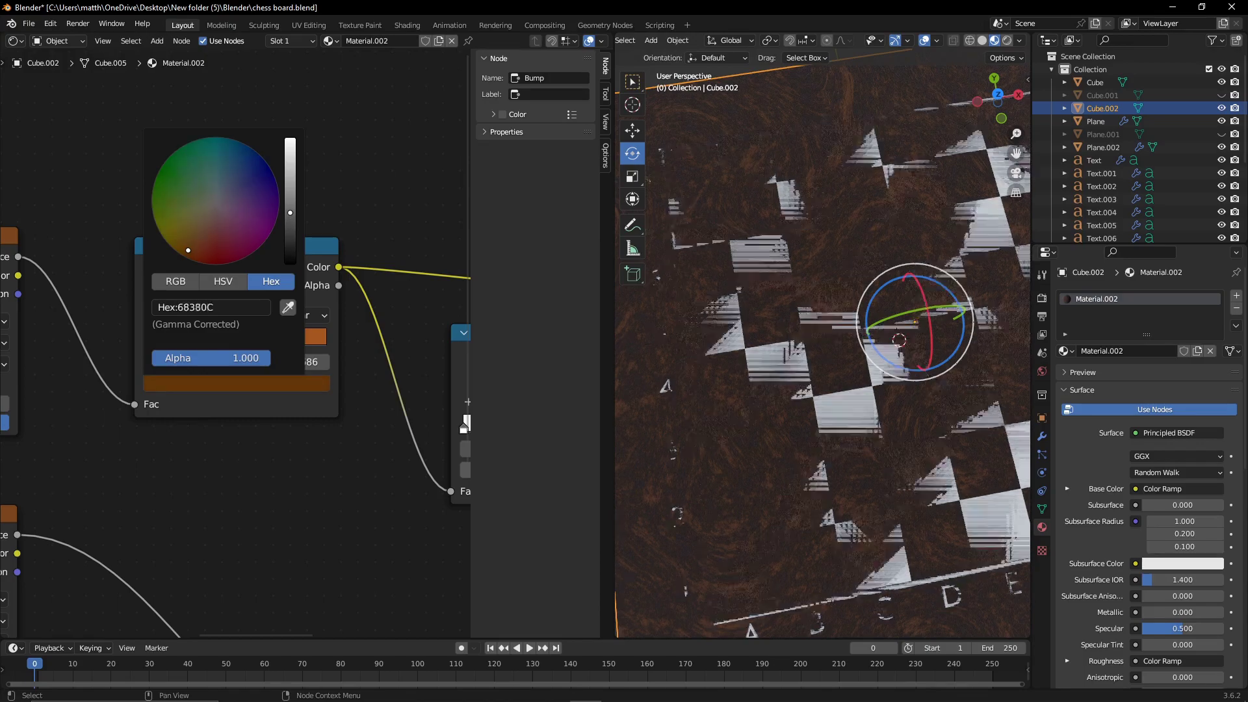
{"action": "mouse_move", "coordinate": [290, 221]}
{"action": "left_mouse_down"}
{"action": "mouse_move", "coordinate": [290, 182]}
{"action": "mouse_move", "coordinate": [290, 211]}
{"action": "left_mouse_up"}
Select the board base and assign it the squares' wood material Material.002.
{"action": "left_click", "coordinate": [286, 385]}
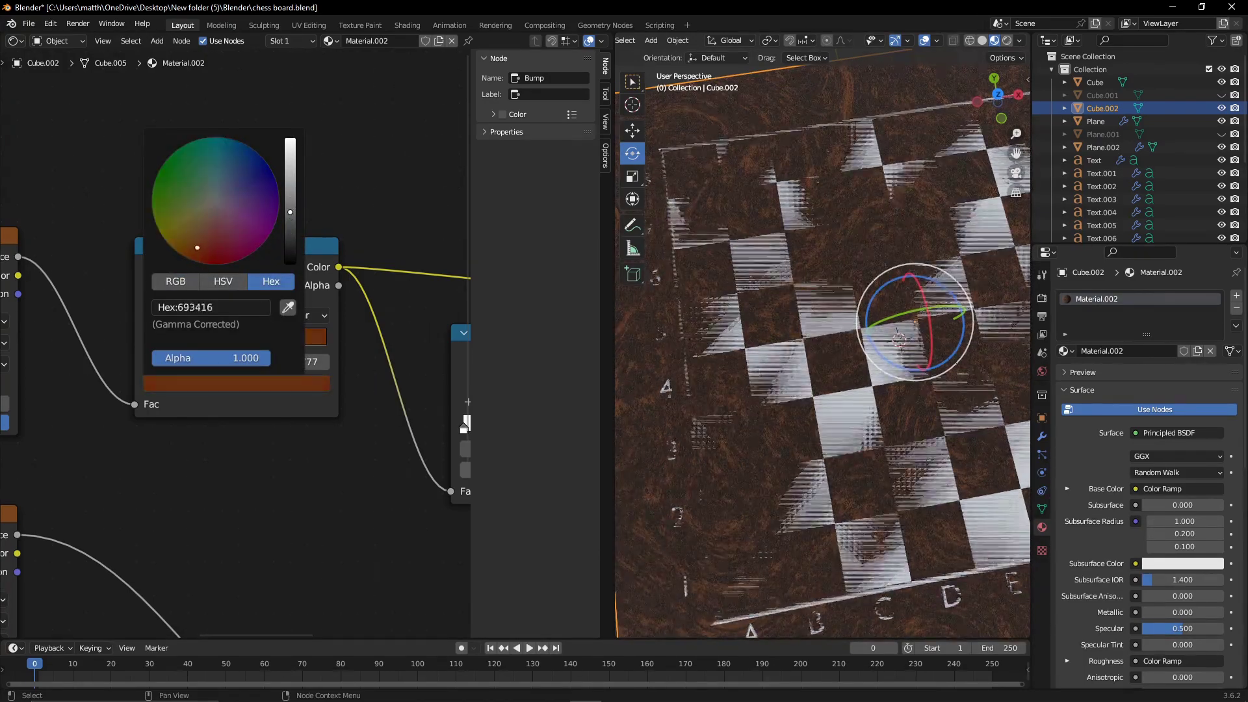
{"action": "scroll", "coordinate": [372, 438], "scroll_direction": "down", "scroll_amount": 3}
{"action": "scroll", "coordinate": [783, 498], "scroll_direction": "up", "scroll_amount": 4}
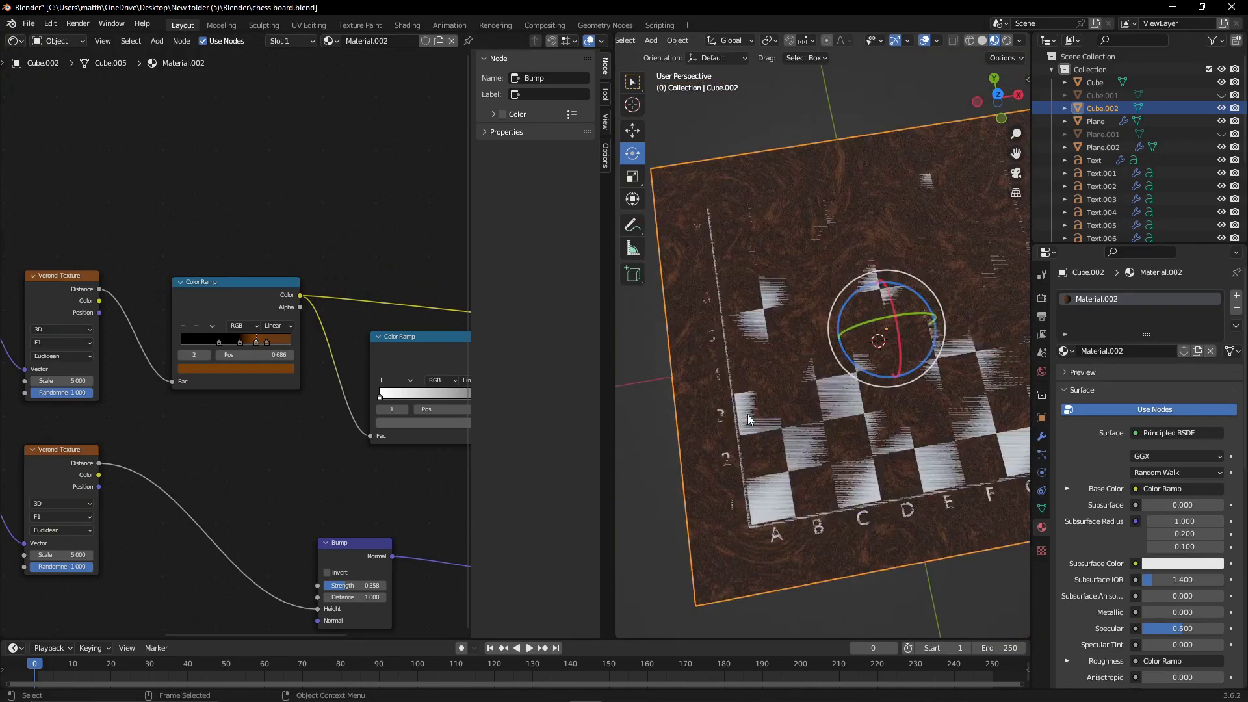
{"action": "left_click", "coordinate": [783, 497]}
{"action": "left_click", "coordinate": [1066, 351]}
{"action": "left_click", "coordinate": [1070, 393]}
Copy Material.002's settings into a new Material.003 for the board base.
{"action": "left_click", "coordinate": [739, 302]}
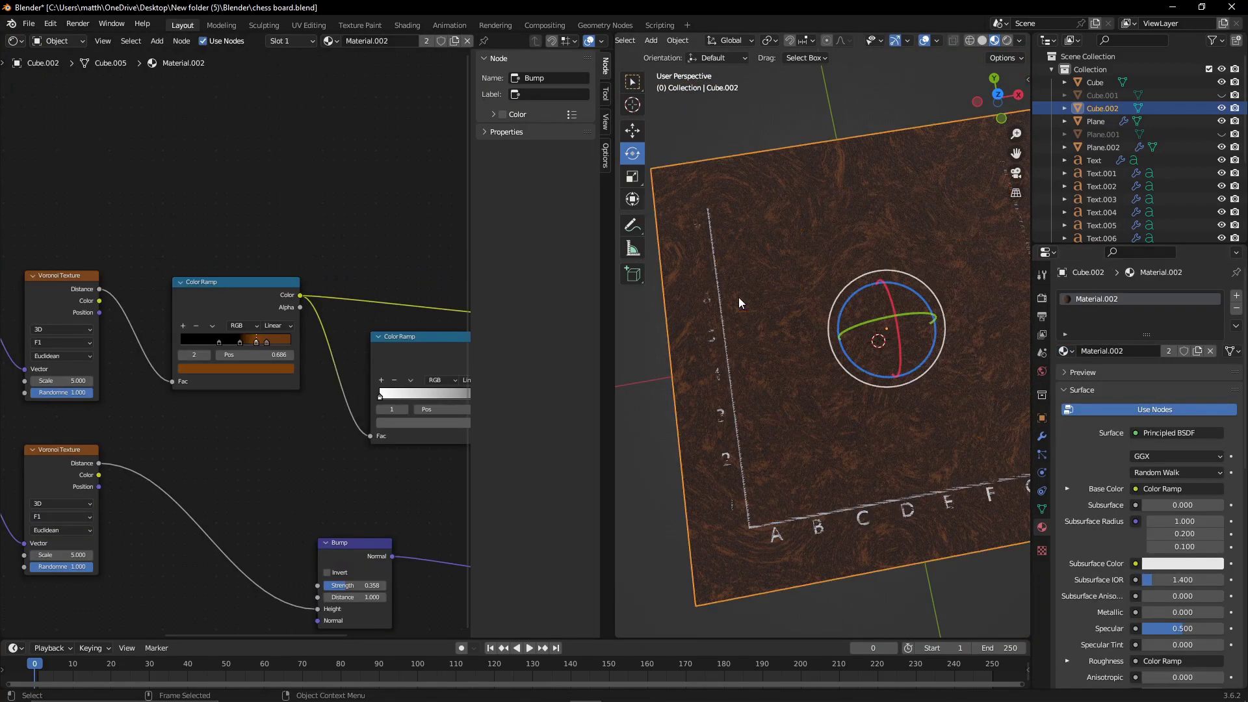
{"action": "left_click", "coordinate": [1235, 327]}
{"action": "left_click", "coordinate": [1162, 341]}
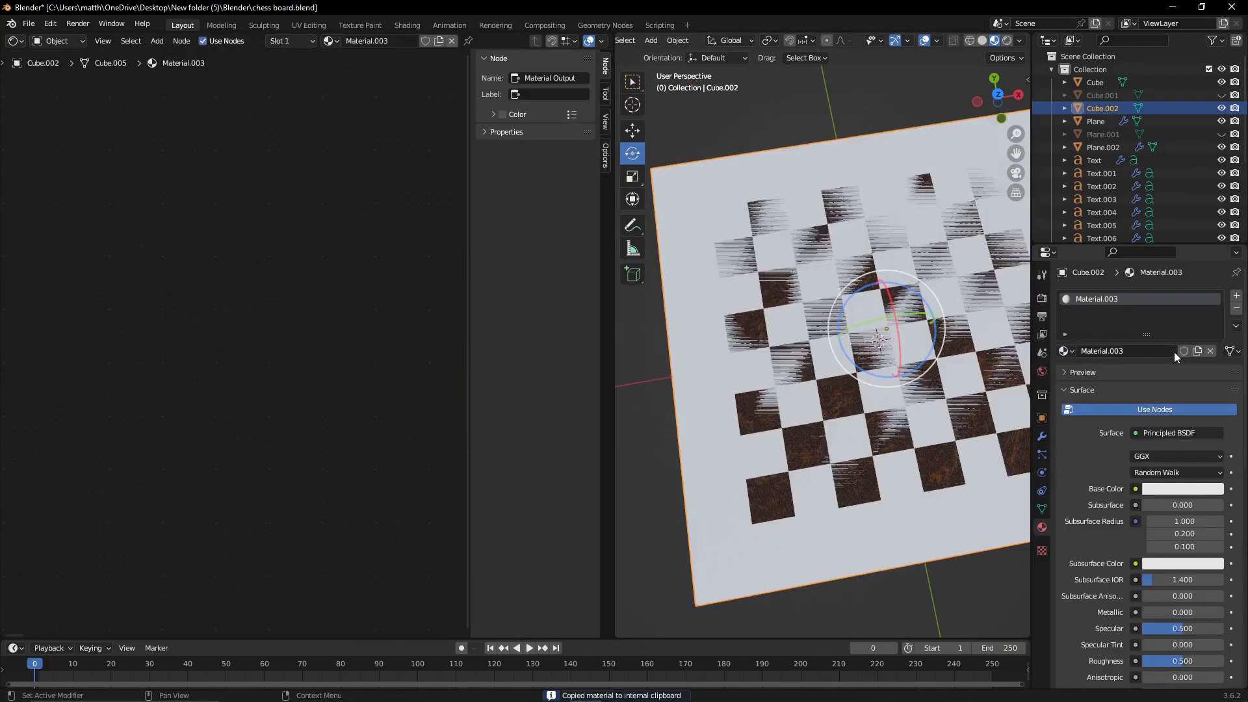
{"action": "left_click", "coordinate": [1235, 327]}
{"action": "left_click", "coordinate": [1171, 365]}
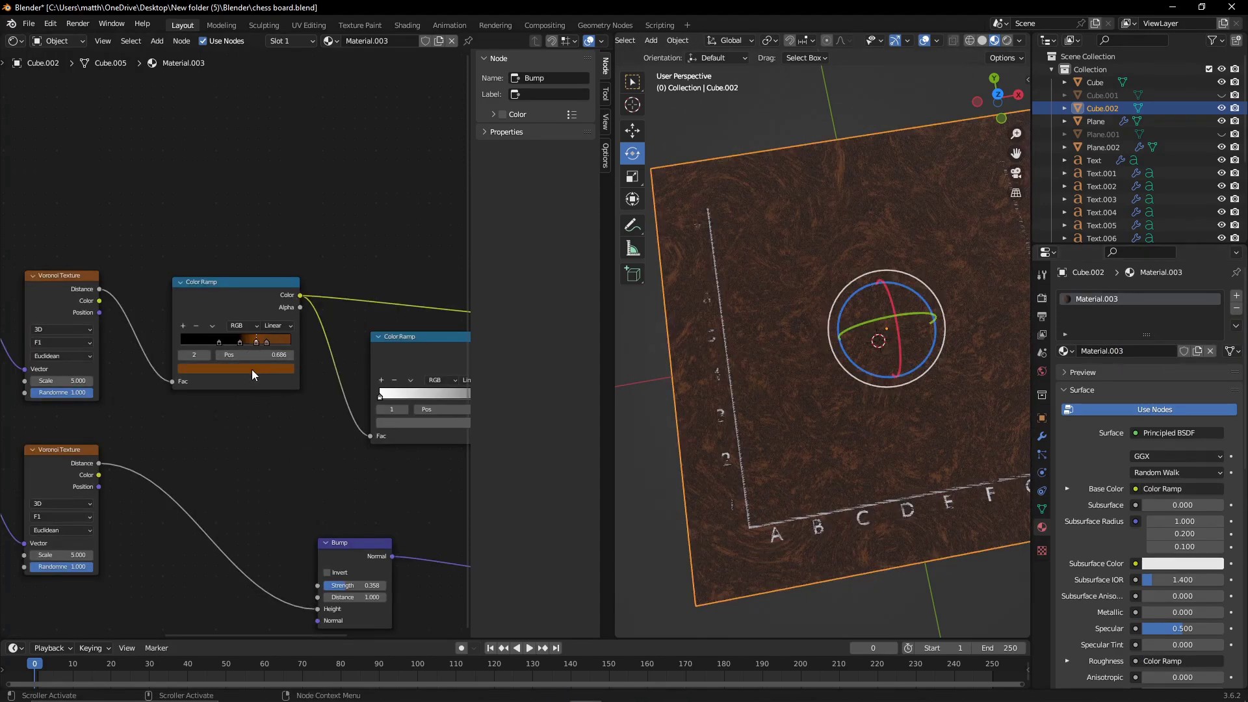
Recolour the lightest ramp stop to a light tan, hex AF844C.
{"action": "left_click", "coordinate": [252, 369]}
{"action": "left_click", "coordinate": [226, 321]}
{"action": "type", "text": "fab19b"}
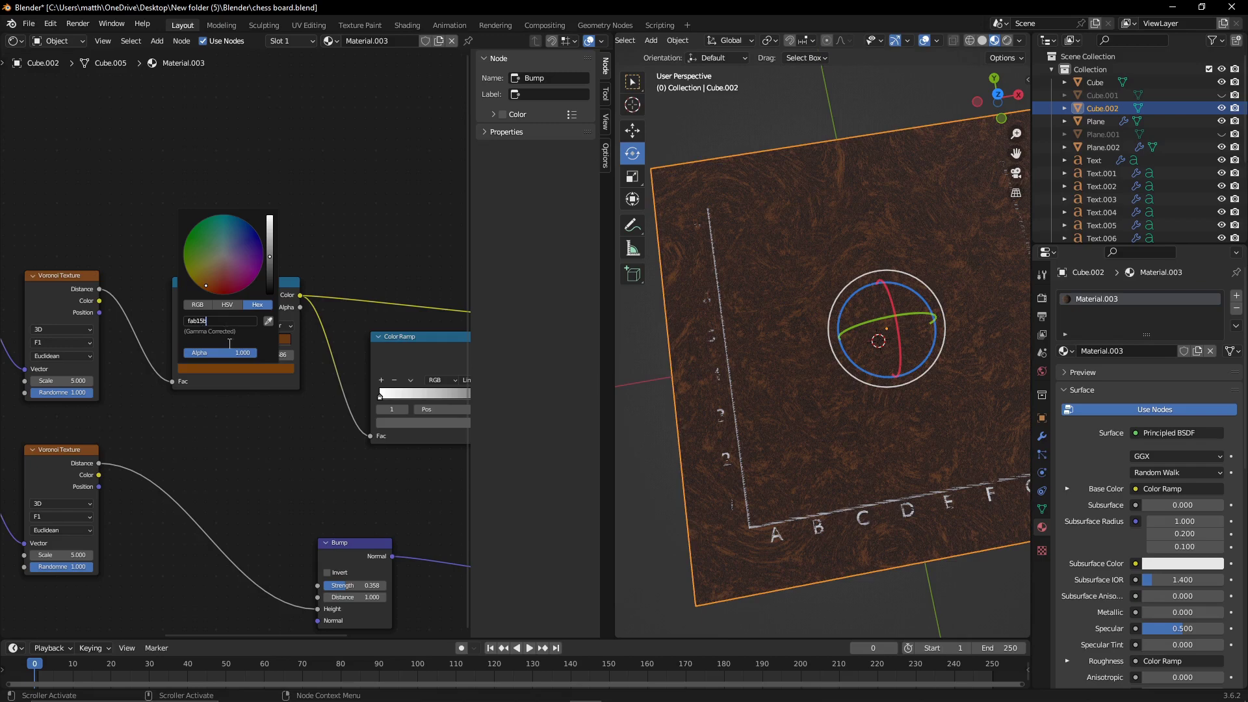
{"action": "key", "text": "Return"}
{"action": "left_click", "coordinate": [271, 341]}
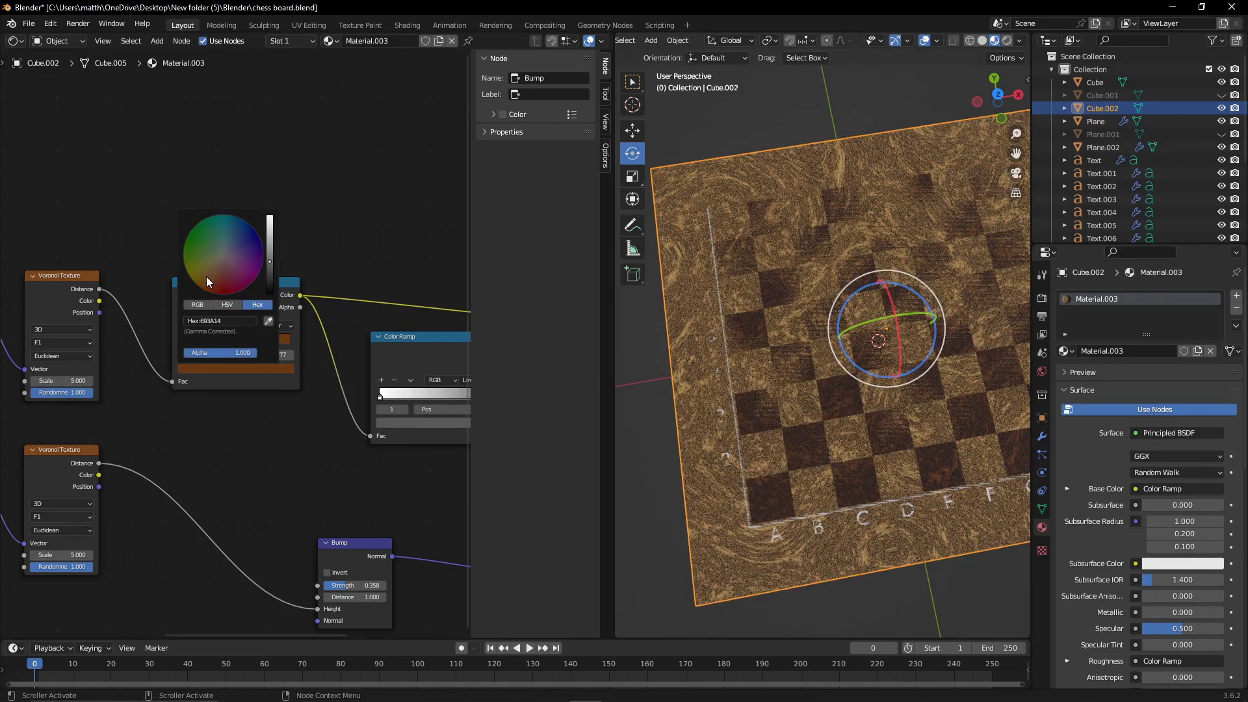
{"action": "left_click_drag", "start_coordinate": [269, 261], "coordinate": [269, 239]}
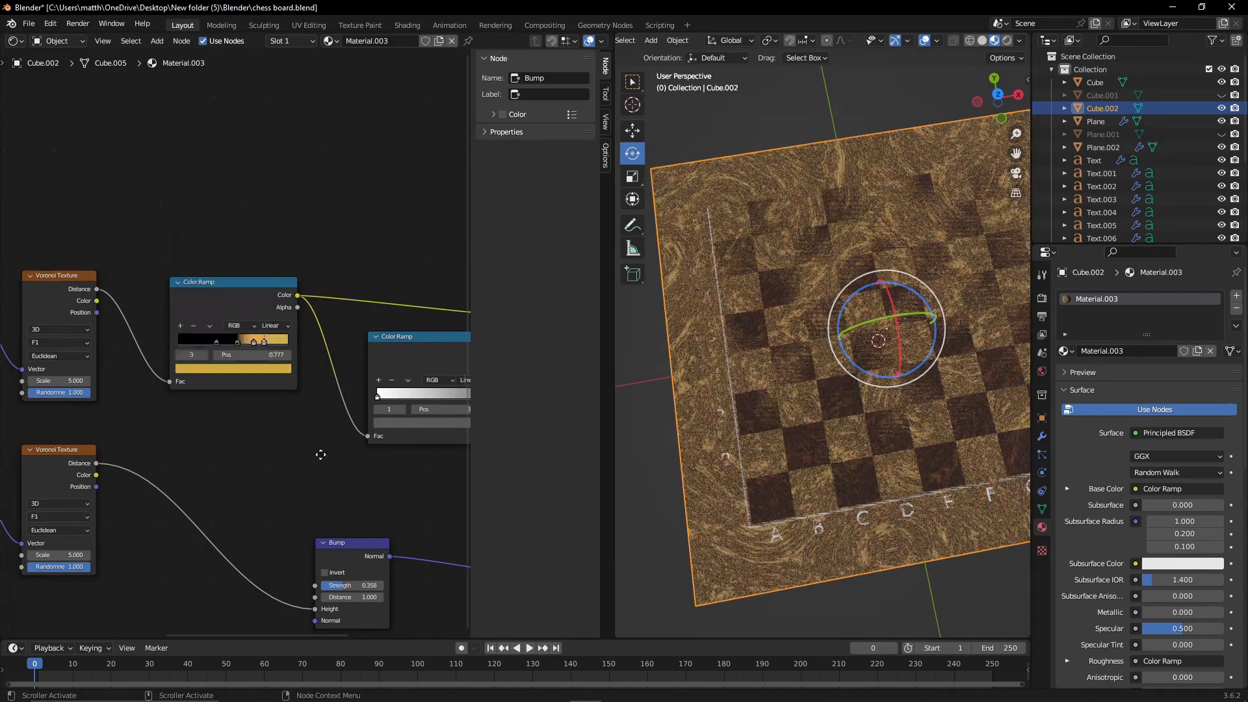
Shift a ramp stop and mute its colour toward a duller, darker tan.
{"action": "mouse_move", "coordinate": [321, 446]}
{"action": "middle_mouse_down"}
{"action": "mouse_move", "coordinate": [217, 454]}
{"action": "mouse_move", "coordinate": [281, 375]}
{"action": "mouse_move", "coordinate": [433, 397]}
{"action": "middle_mouse_up"}
{"action": "scroll", "coordinate": [434, 398], "scroll_direction": "up", "scroll_amount": 5}
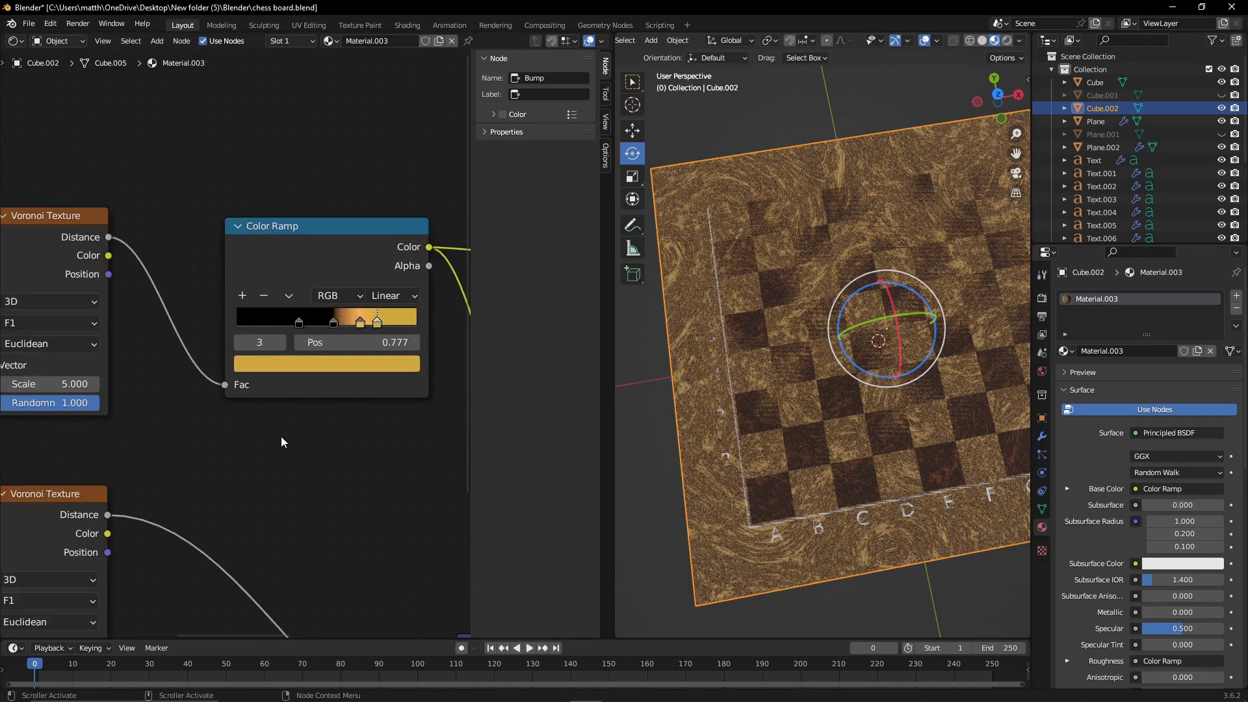
{"action": "middle_click_drag", "start_coordinate": [376, 323], "coordinate": [267, 376]}
{"action": "left_click_drag", "start_coordinate": [223, 375], "coordinate": [208, 376]}
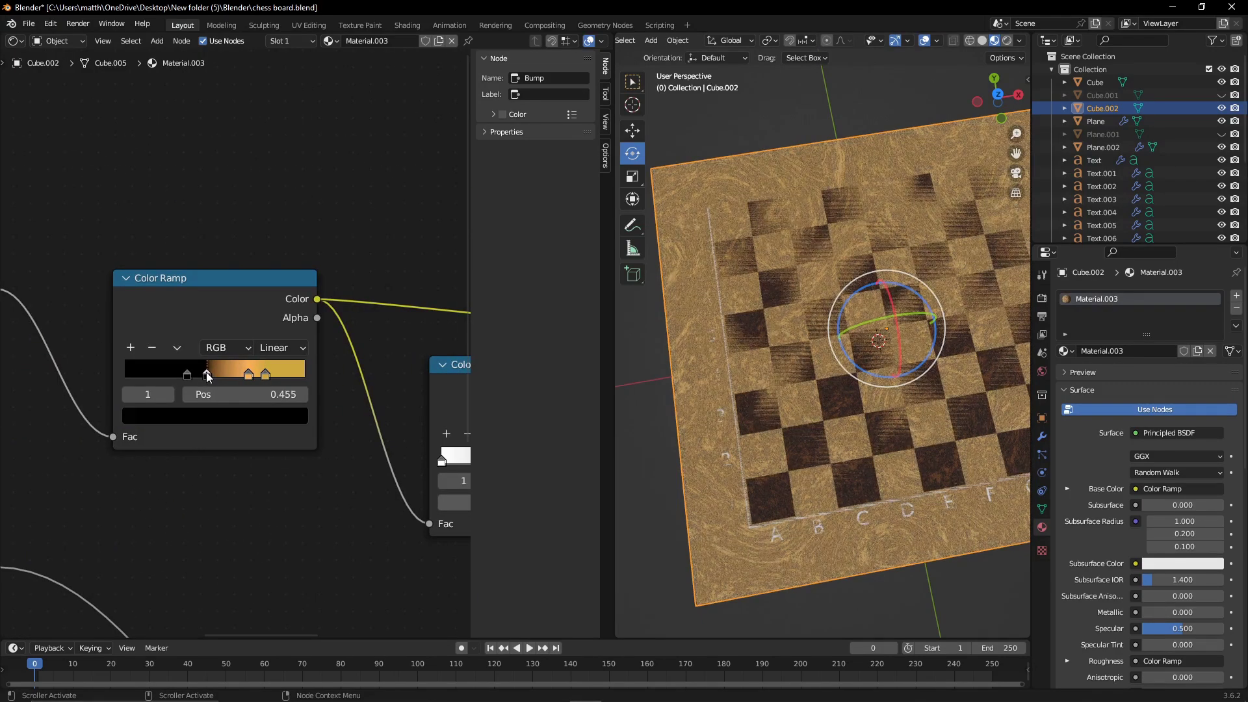
{"action": "left_click", "coordinate": [260, 416]}
{"action": "left_click_drag", "start_coordinate": [271, 215], "coordinate": [269, 209]}
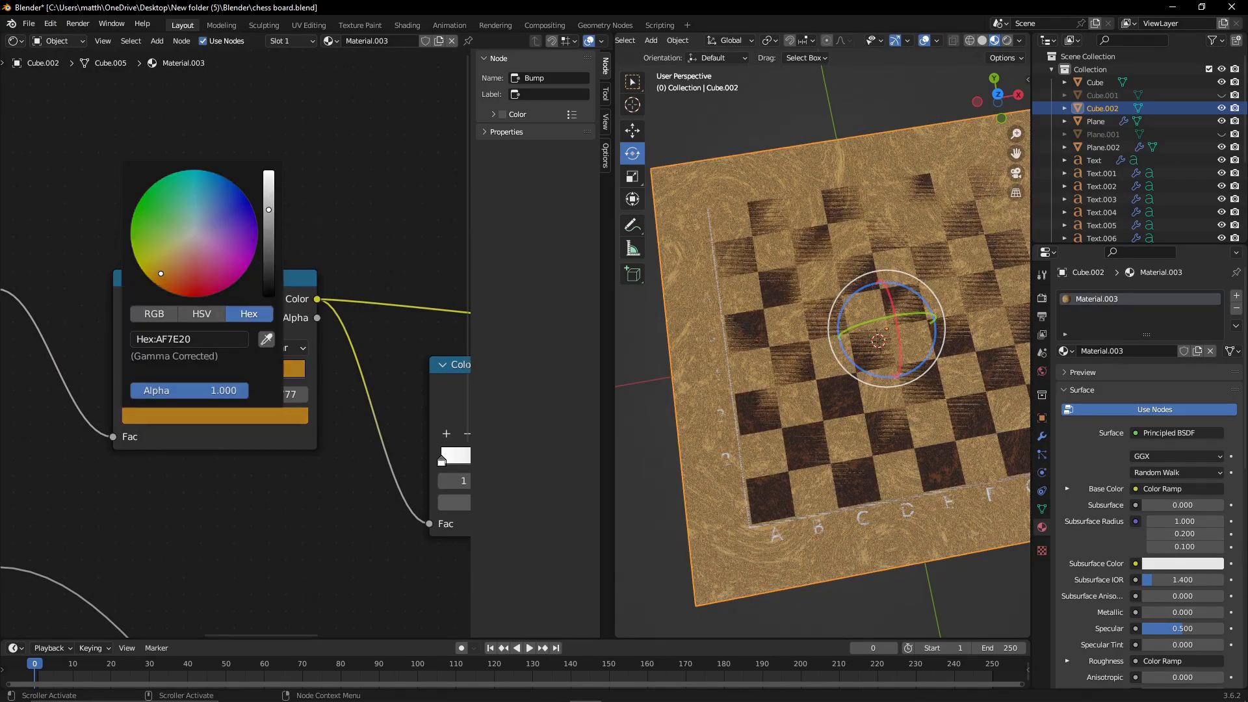
{"action": "left_click_drag", "start_coordinate": [164, 273], "coordinate": [177, 262]}
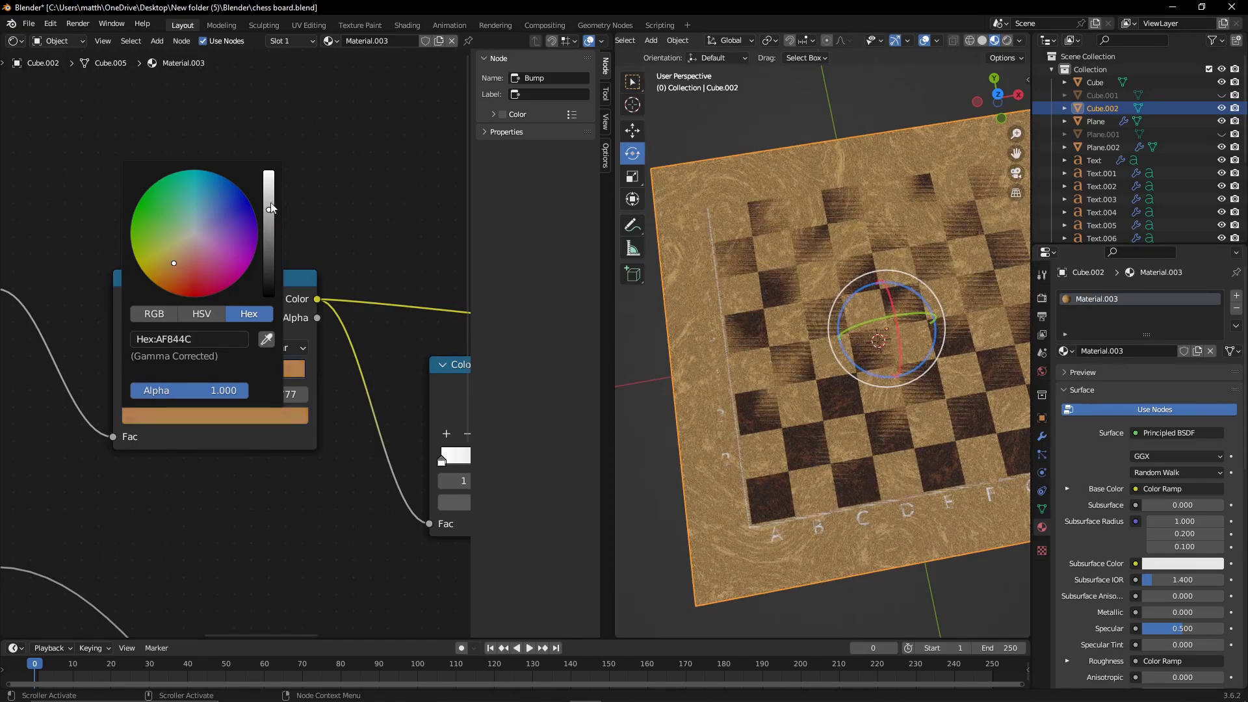
Orbit to a low side angle and select the chess squares plane.
{"action": "middle_click_drag", "start_coordinate": [806, 520], "coordinate": [804, 413]}
{"action": "left_click", "coordinate": [805, 413]}
{"action": "left_click", "coordinate": [1064, 351]}
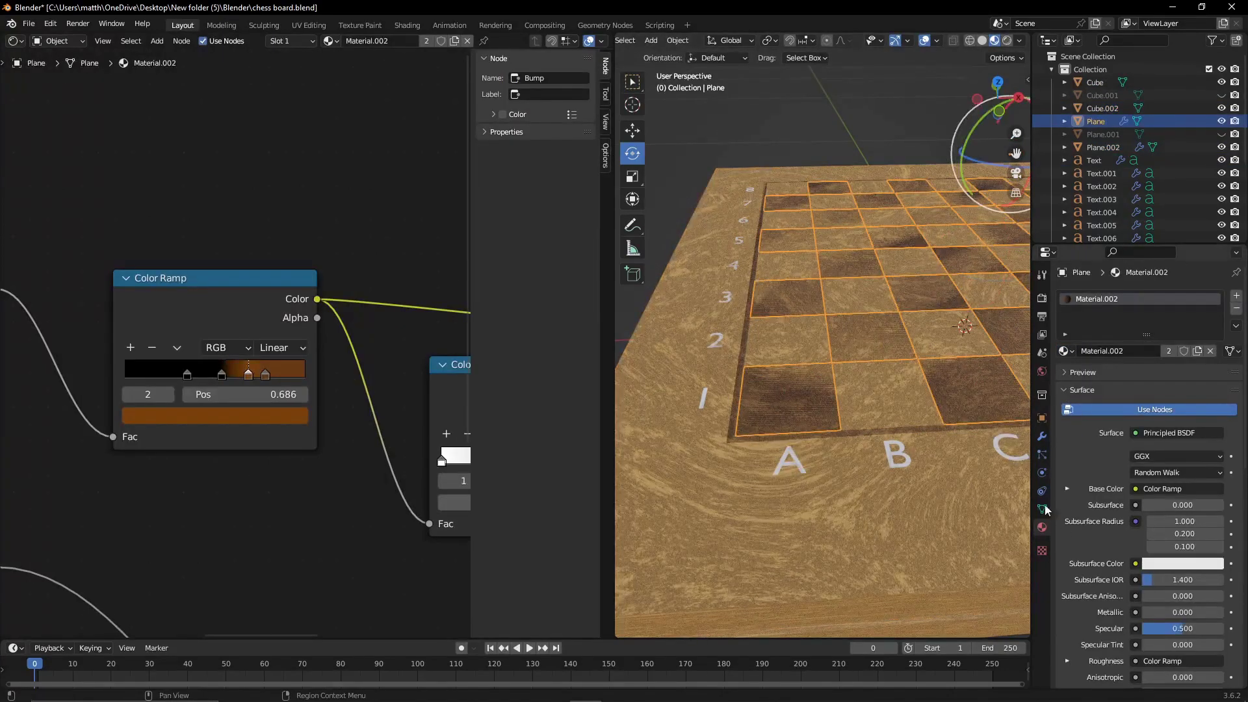
Set the squares' Shrinkwrap offset to 0.001 m and inspect them on the board.
{"action": "left_click", "coordinate": [1042, 509]}
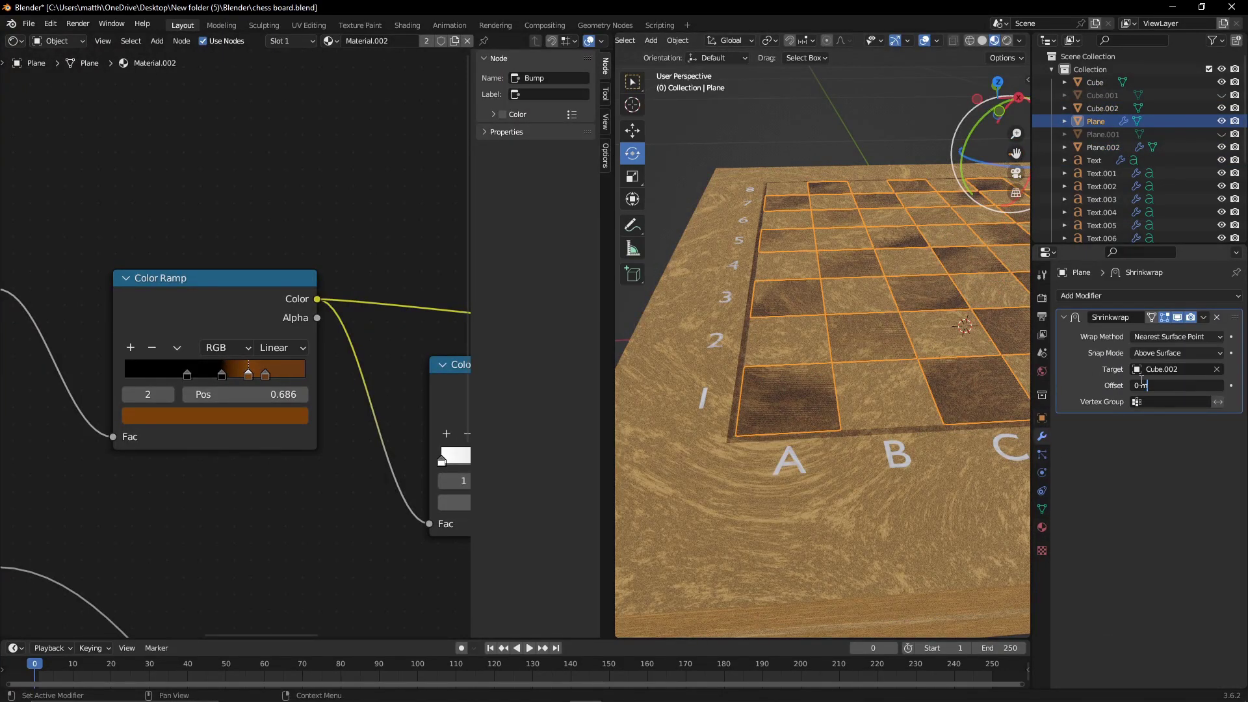
{"action": "type", "text": ".001"}
{"action": "key", "text": "Return"}
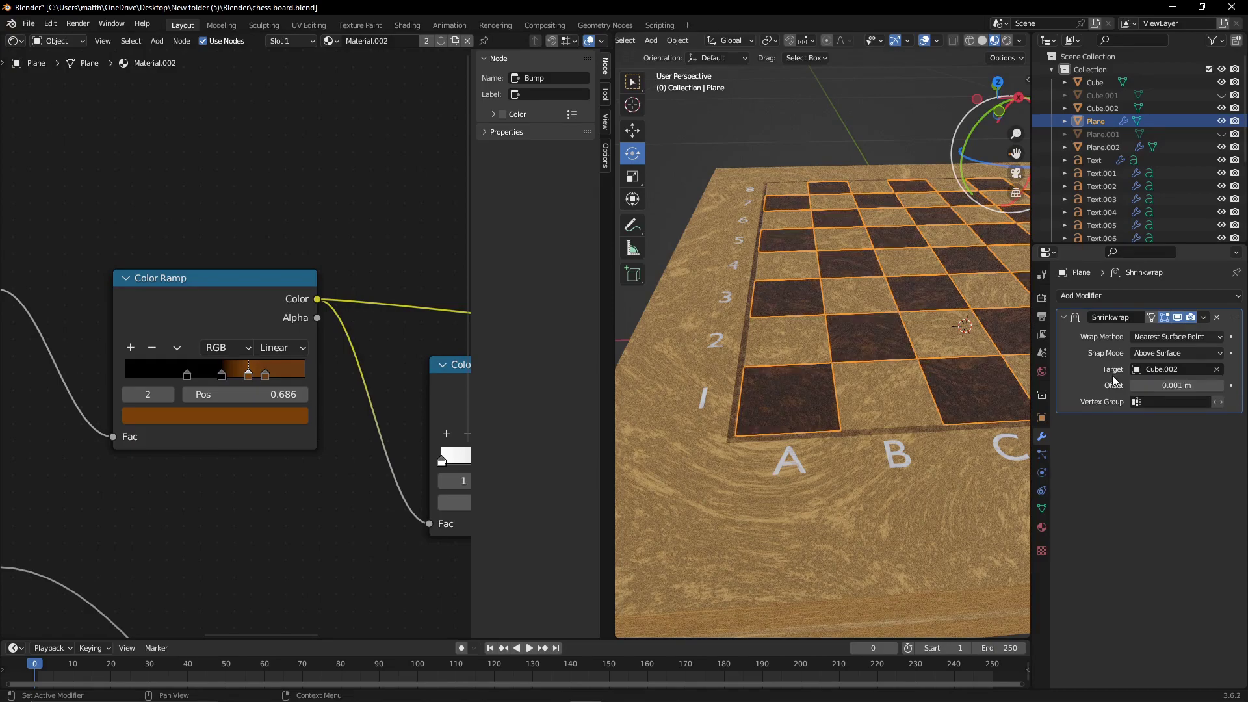
{"action": "left_click_drag", "start_coordinate": [1006, 131], "coordinate": [871, 429]}
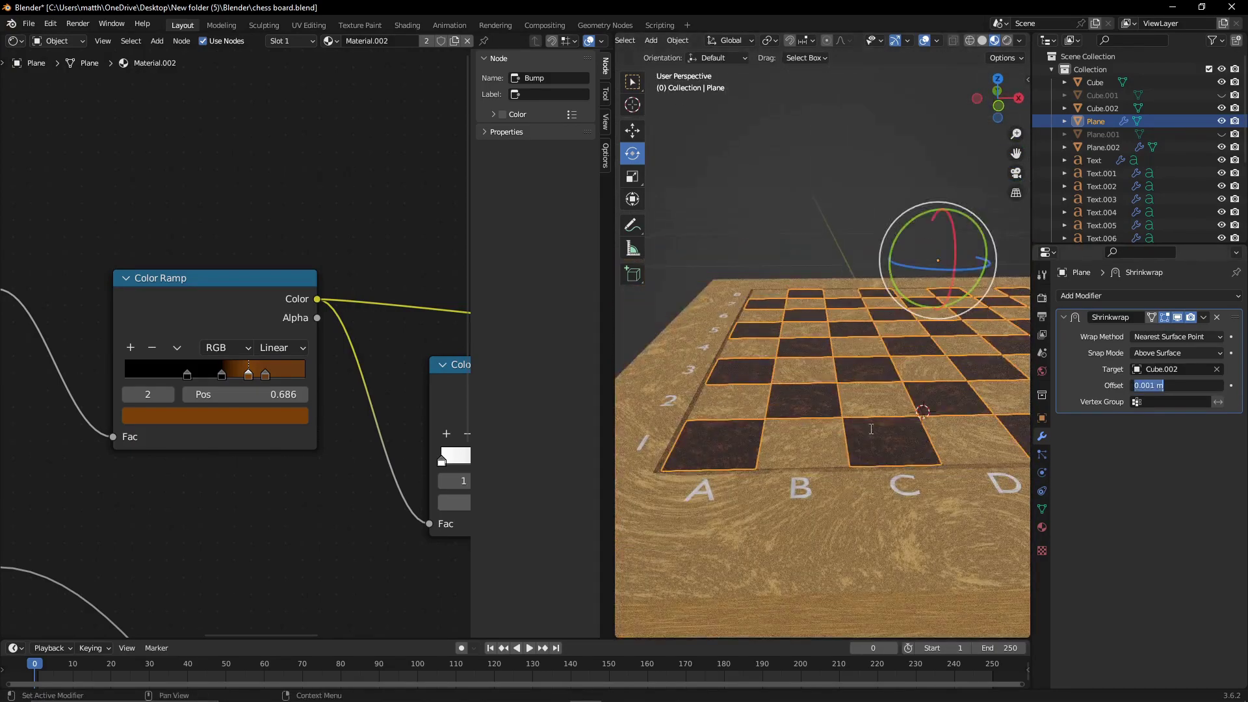
{"action": "left_click_drag", "start_coordinate": [615, 57], "coordinate": [313, 195]}
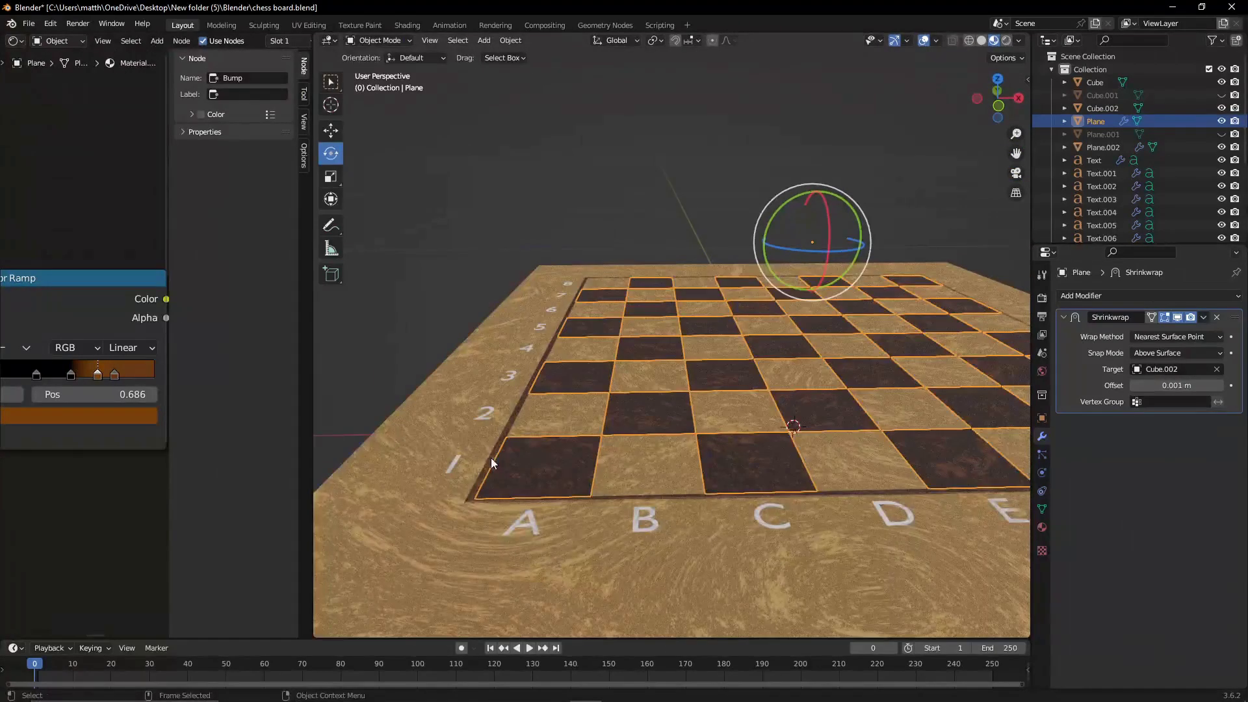
{"action": "left_click", "coordinate": [490, 457]}
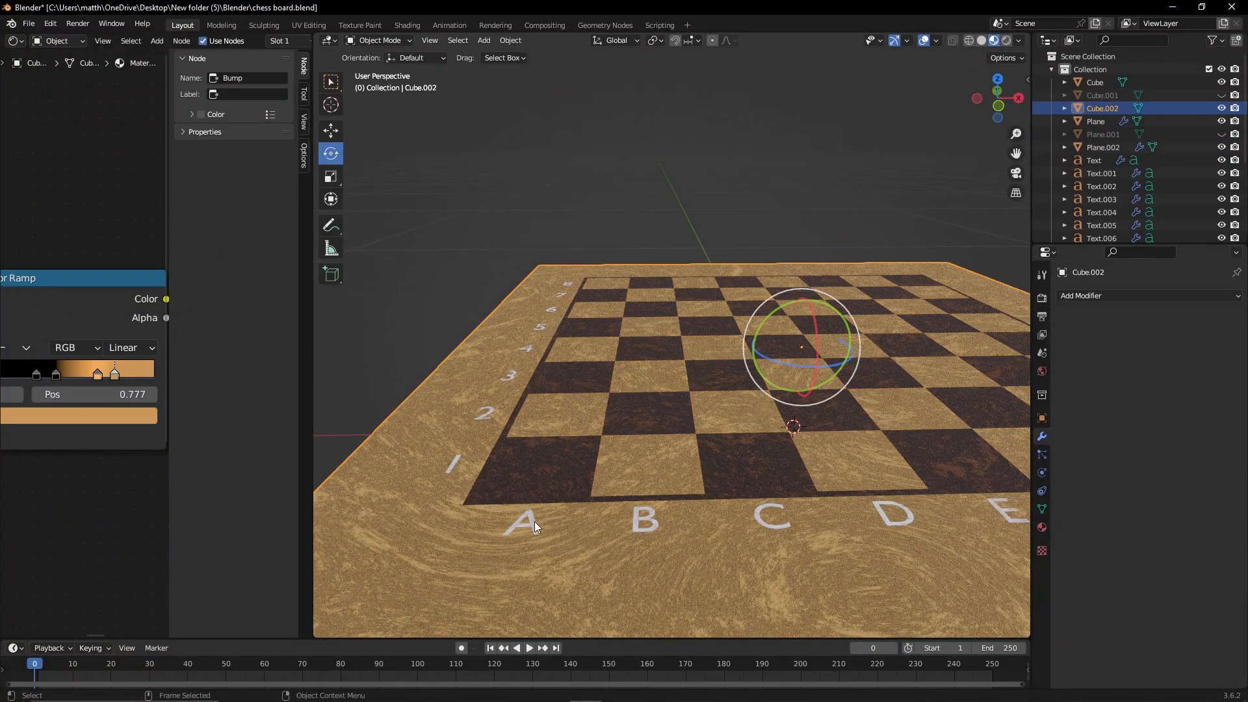
Hide both base cubes and inspect the A and B label settings.
{"action": "key", "text": "h"}
{"action": "left_click", "coordinate": [1095, 82]}
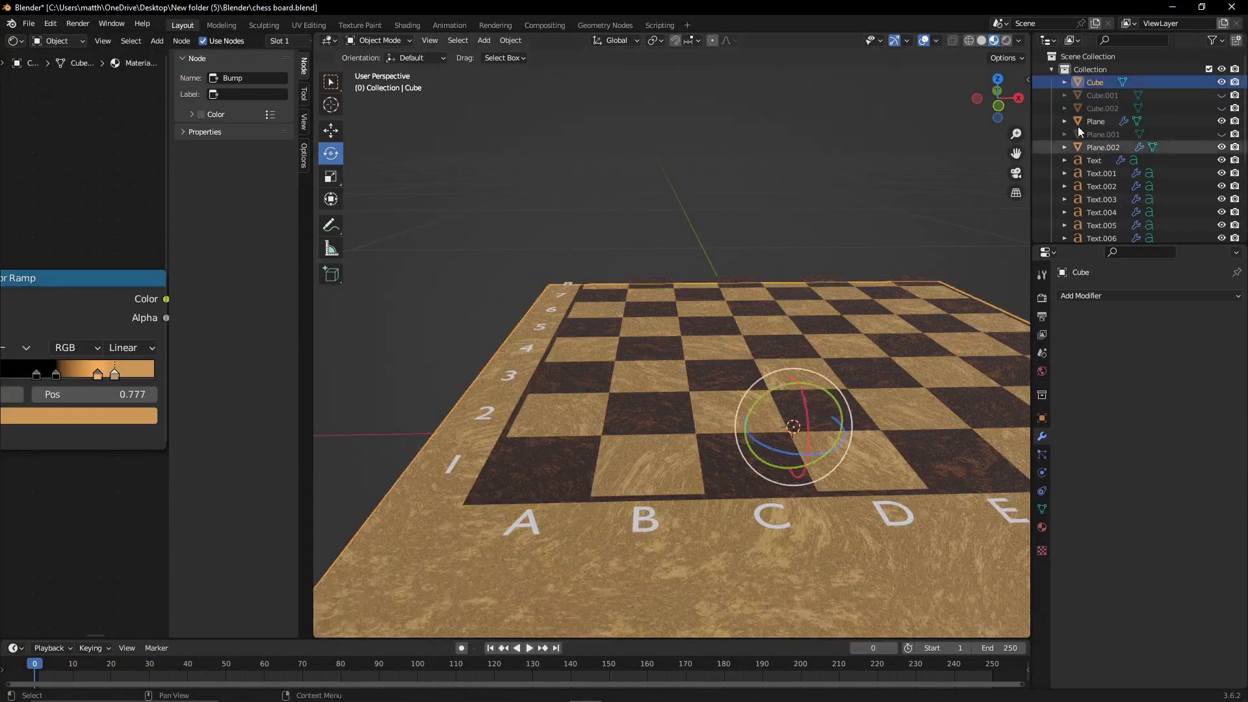
{"action": "key", "text": "h"}
{"action": "left_click", "coordinate": [522, 520]}
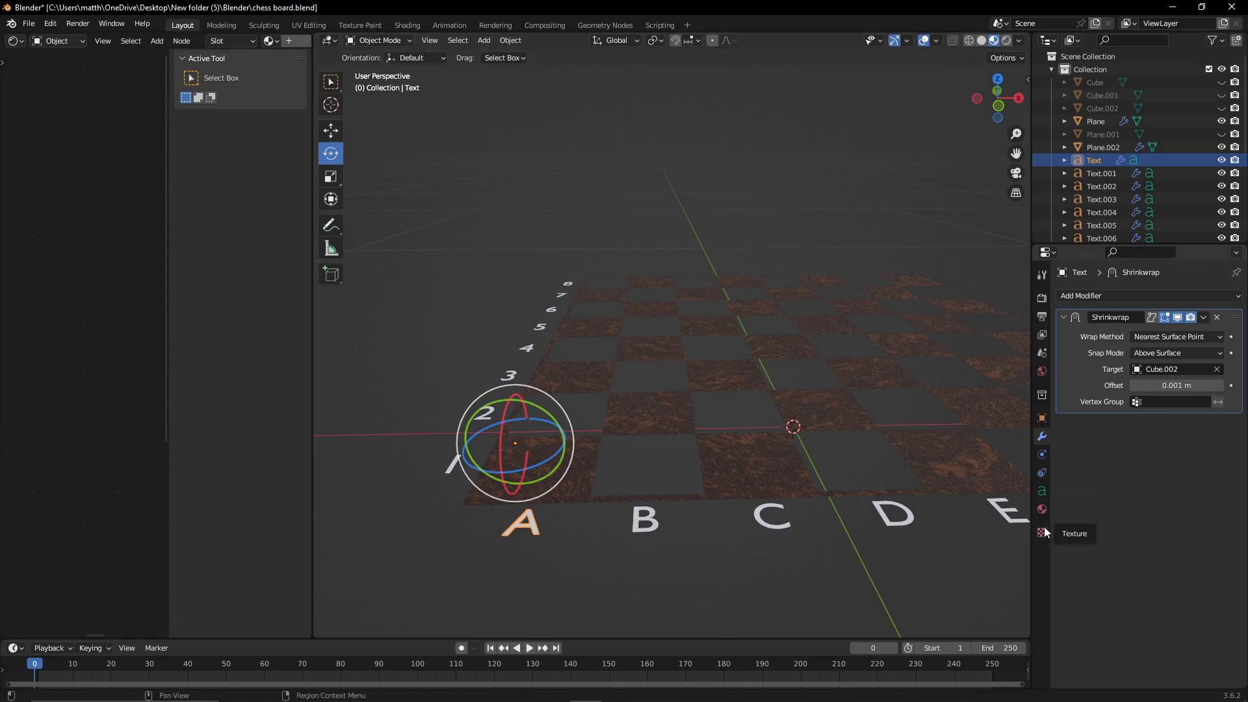
{"action": "left_click", "coordinate": [1042, 509]}
{"action": "left_click", "coordinate": [646, 520]}
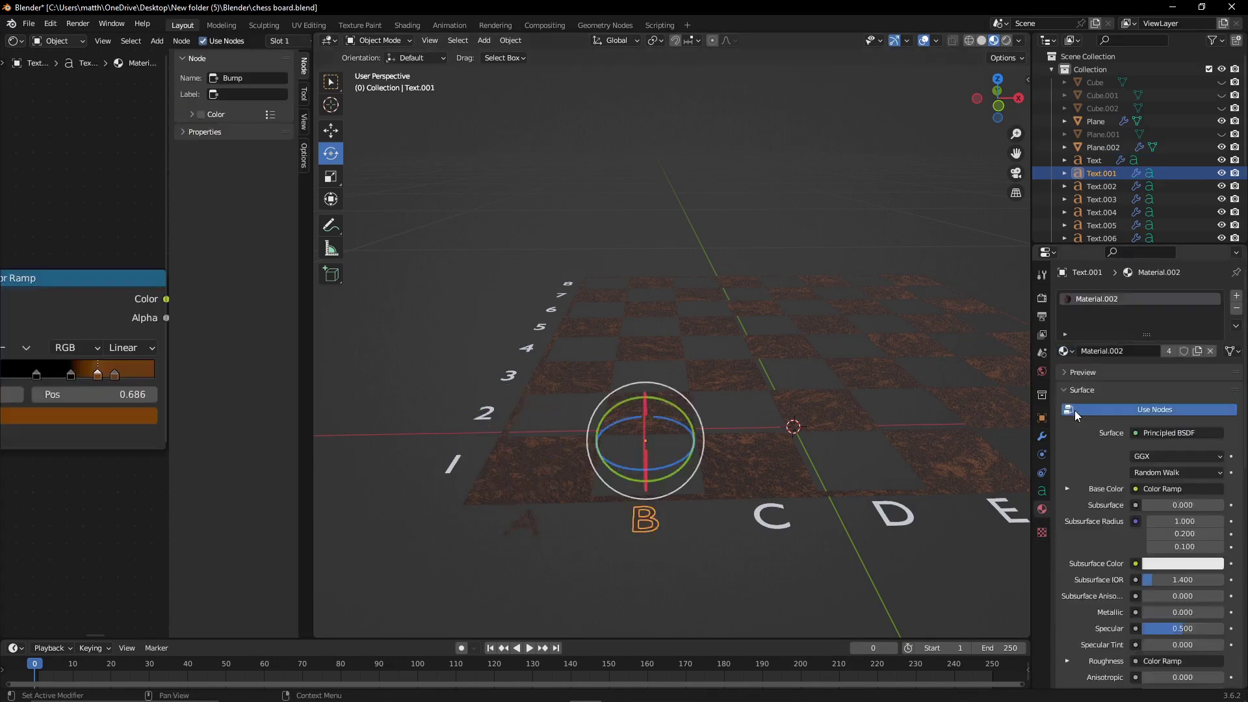
{"action": "left_click", "coordinate": [1042, 436]}
Assign Material.002 to the C and D letter labels.
{"action": "left_click", "coordinate": [785, 526]}
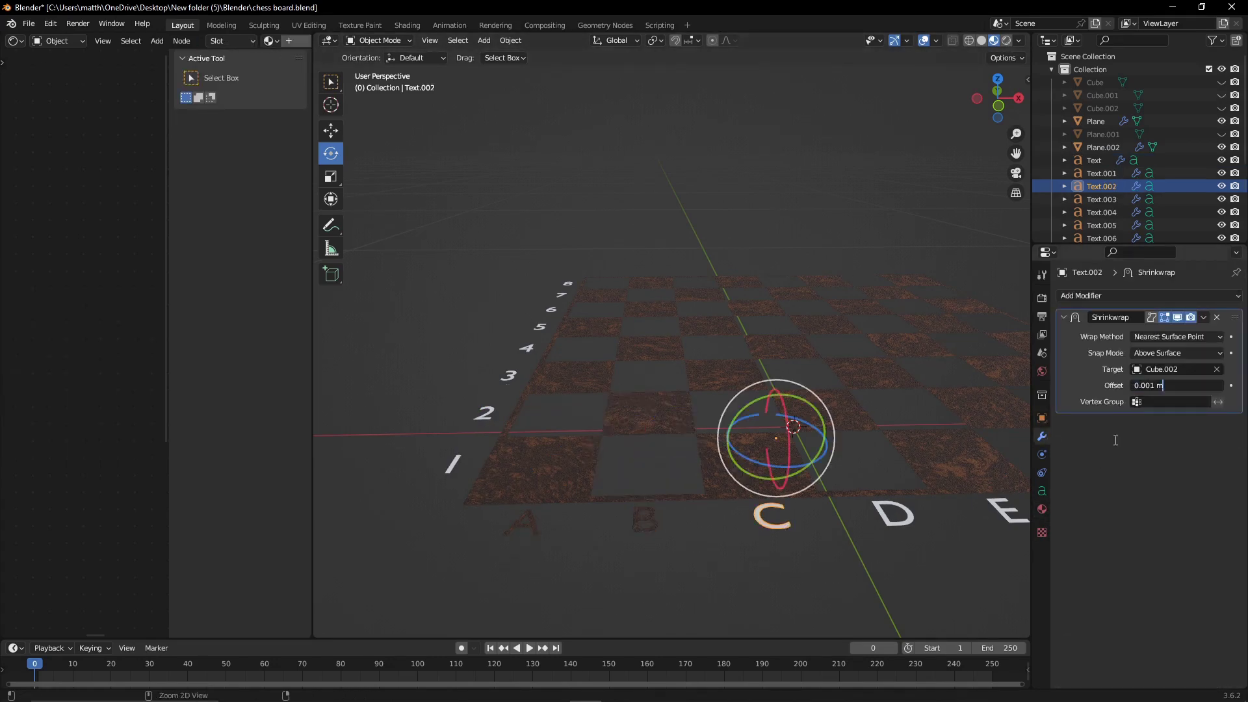
{"action": "left_click", "coordinate": [1042, 509]}
{"action": "left_click", "coordinate": [1083, 401]}
{"action": "left_click", "coordinate": [894, 513]}
{"action": "left_click", "coordinate": [1066, 351]}
{"action": "left_click", "coordinate": [1082, 398]}
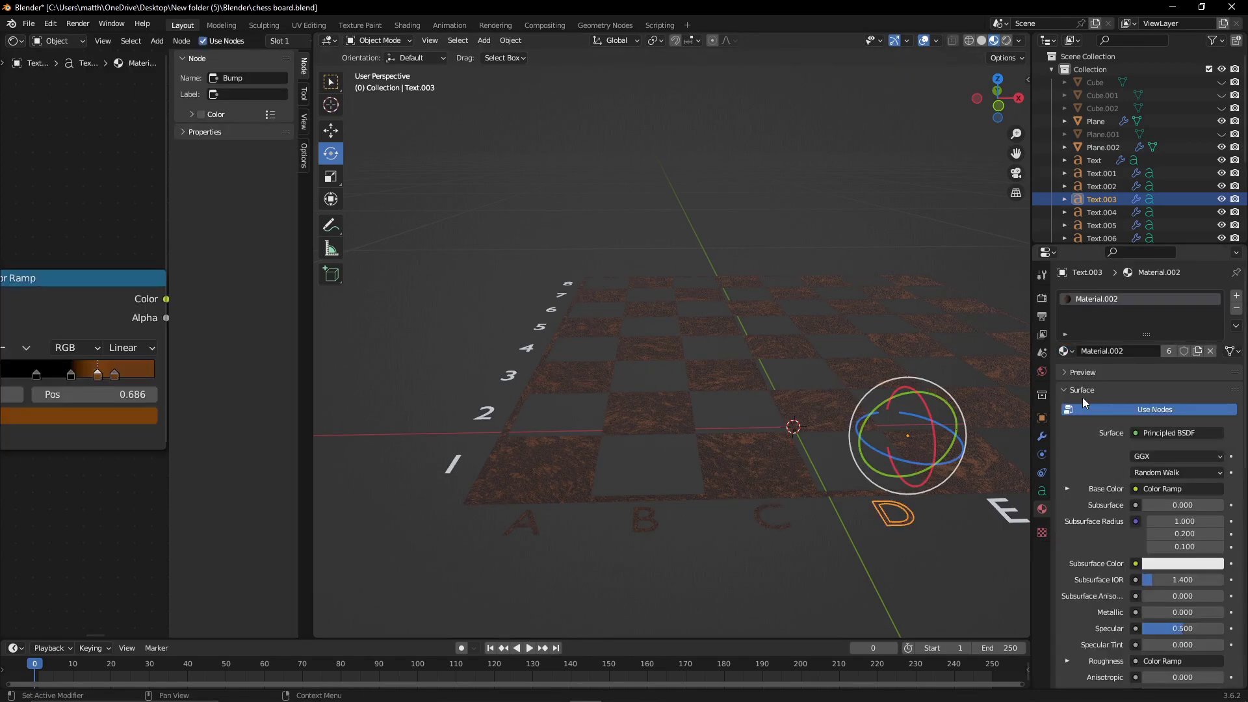
{"action": "left_click", "coordinate": [1042, 436]}
{"action": "middle_click_drag", "start_coordinate": [943, 520], "coordinate": [642, 480], "text": "shift"}
Assign Material.002 to the E and F letter labels.
{"action": "left_click", "coordinate": [720, 478]}
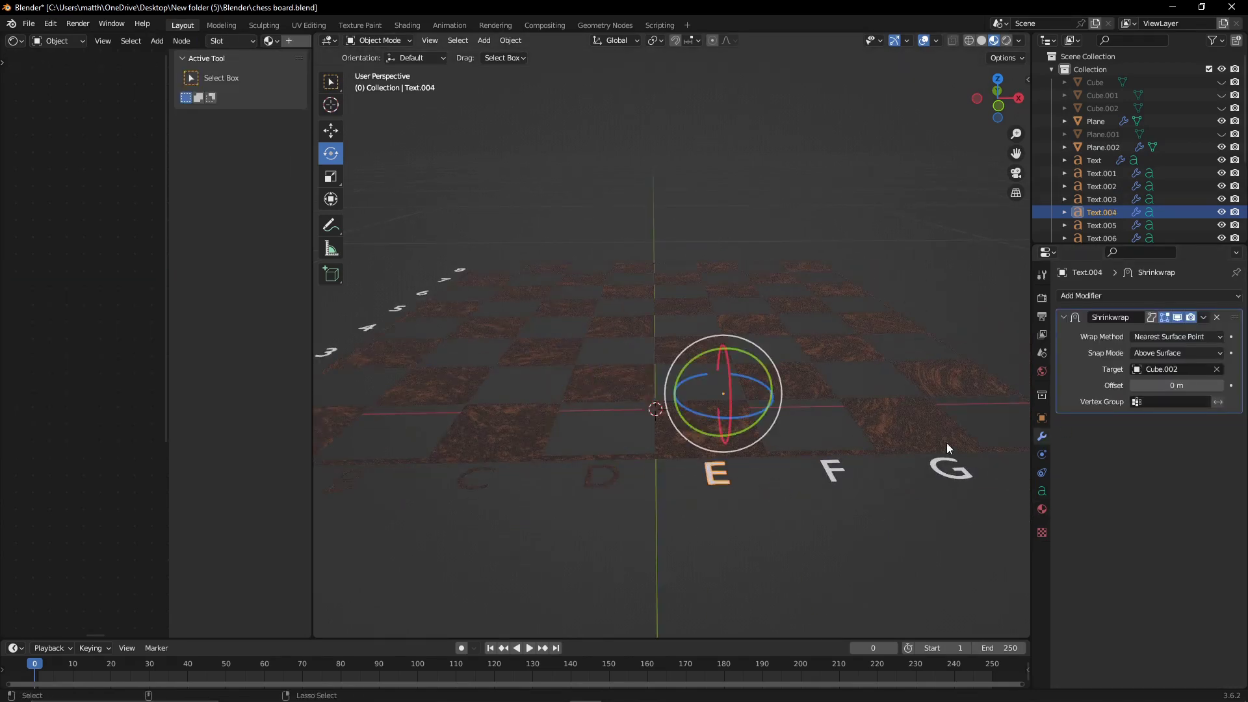
{"action": "left_click", "coordinate": [1042, 509]}
{"action": "left_click", "coordinate": [1066, 344]}
{"action": "left_click", "coordinate": [1082, 398]}
{"action": "left_click", "coordinate": [832, 471]}
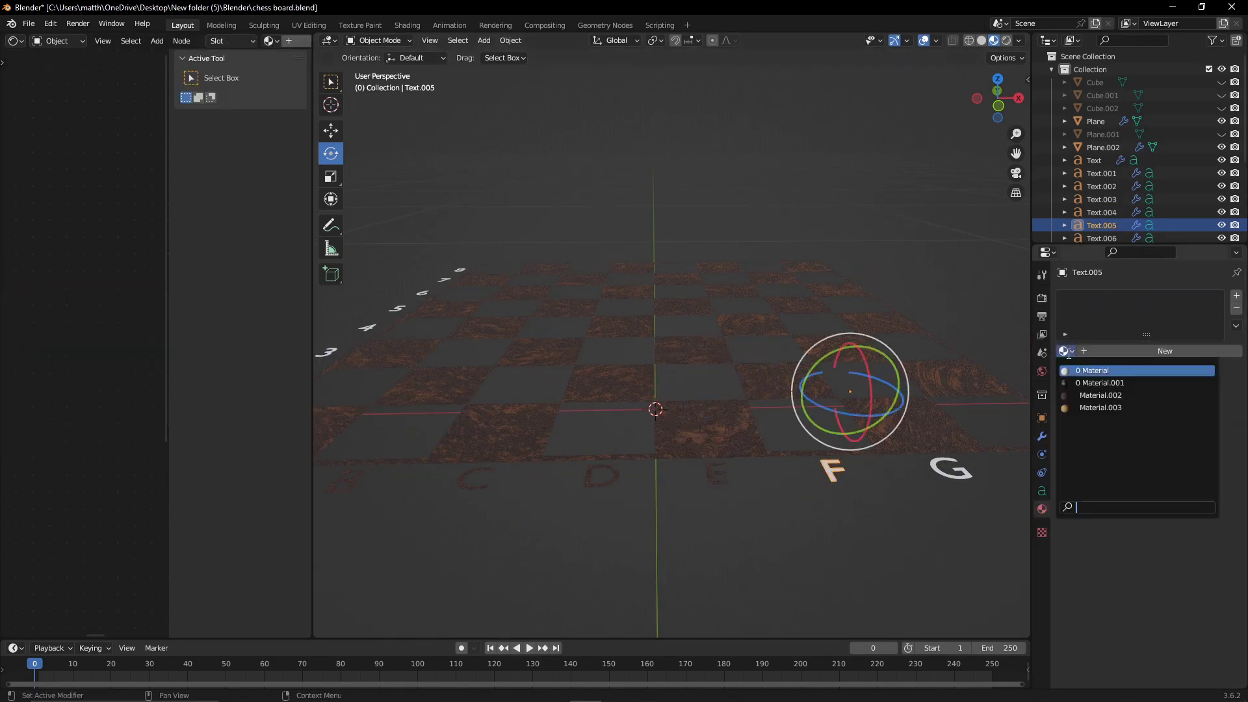
{"action": "left_click", "coordinate": [1083, 398]}
{"action": "left_click", "coordinate": [1042, 436]}
Assign Material.002 to the G and H letter labels.
{"action": "left_click", "coordinate": [950, 476]}
{"action": "left_click", "coordinate": [1041, 509]}
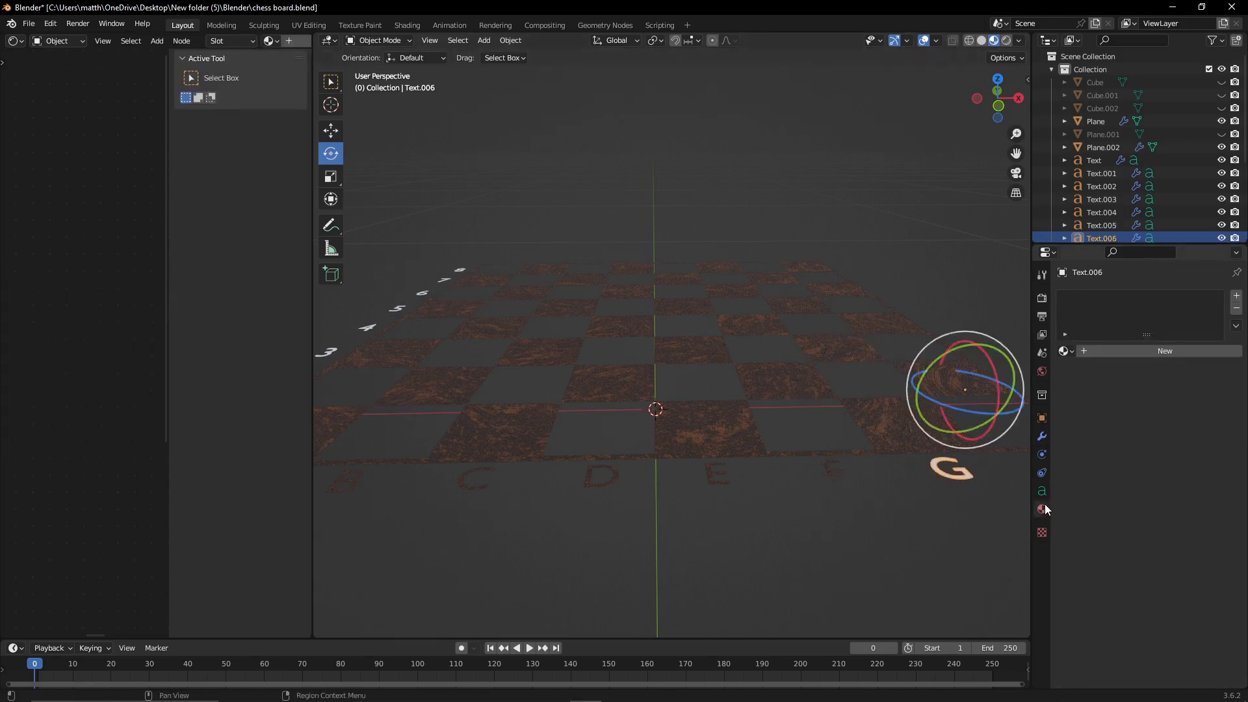
{"action": "left_click", "coordinate": [1066, 351]}
{"action": "left_click", "coordinate": [1082, 397]}
{"action": "middle_click_drag", "start_coordinate": [1014, 494], "coordinate": [758, 484], "text": "shift"}
{"action": "left_click", "coordinate": [818, 463]}
{"action": "left_click", "coordinate": [1066, 351]}
{"action": "left_click", "coordinate": [1083, 398]}
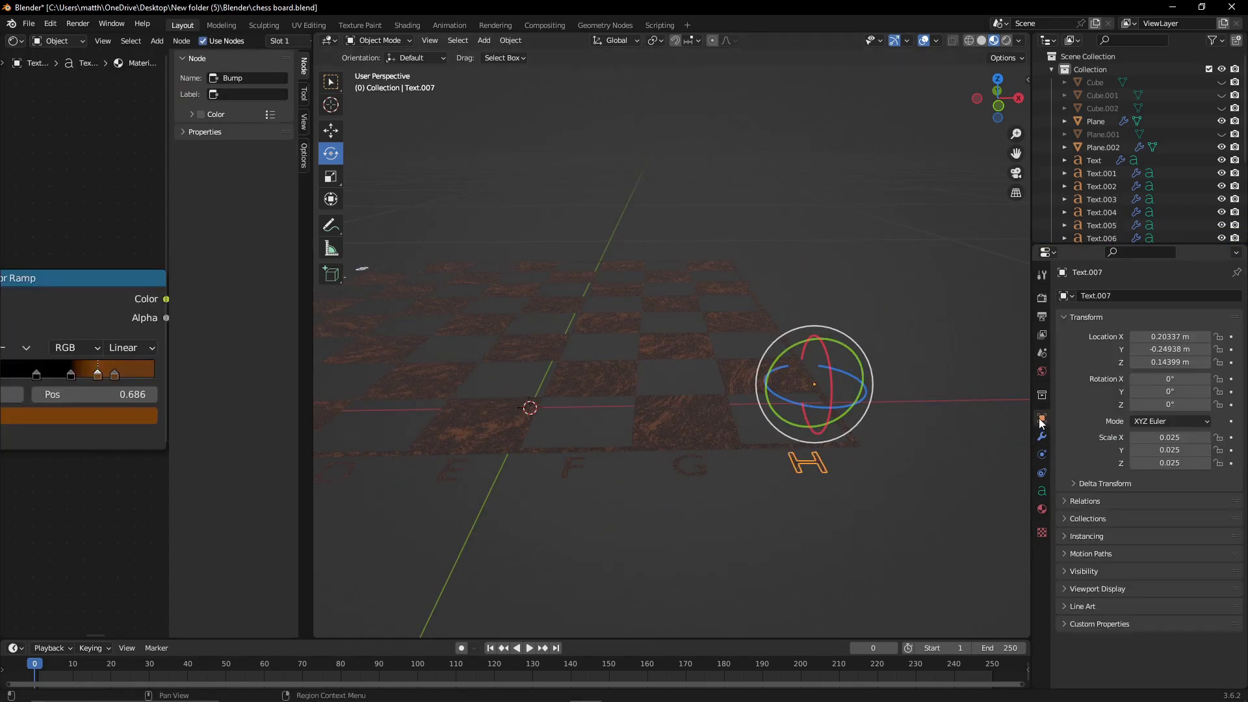
{"action": "left_click", "coordinate": [1042, 436]}
{"action": "middle_click_drag", "start_coordinate": [526, 514], "coordinate": [648, 493], "text": "shift"}
Give number labels 1 and 2 the dark wood Material.002.
{"action": "left_click", "coordinate": [645, 481]}
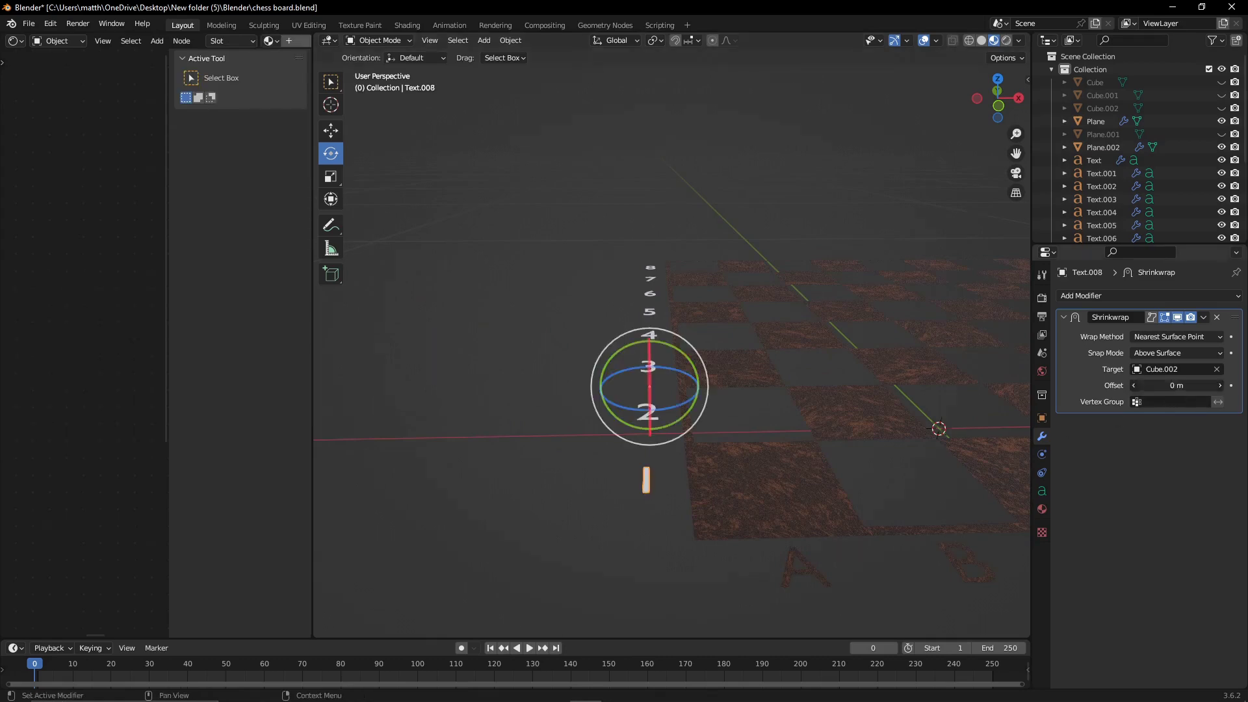
{"action": "left_click", "coordinate": [1042, 509]}
{"action": "left_click", "coordinate": [1066, 351]}
{"action": "left_click", "coordinate": [1082, 395]}
{"action": "left_click", "coordinate": [654, 410]}
{"action": "left_click", "coordinate": [331, 130]}
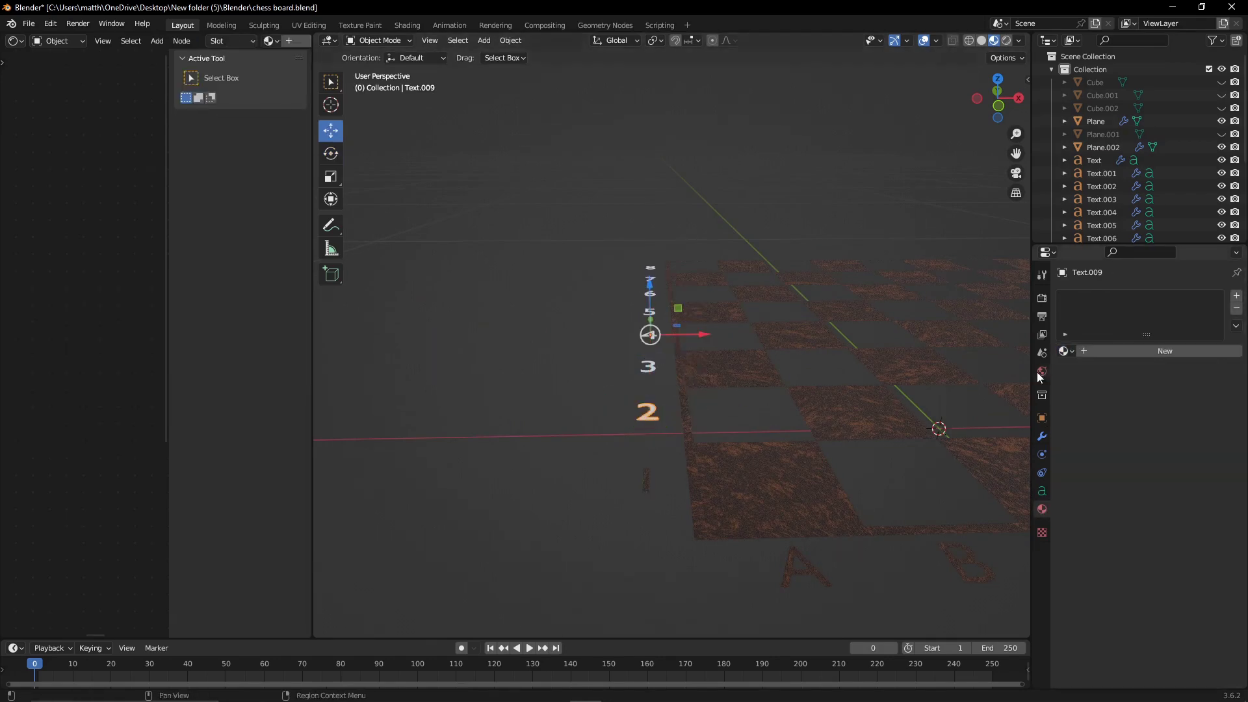
{"action": "left_click", "coordinate": [1042, 436]}
{"action": "left_click", "coordinate": [1177, 385]}
Assign the dark wood Material.002 to rank labels 4 and 5.
{"action": "left_click", "coordinate": [648, 335]}
{"action": "left_click", "coordinate": [1042, 509]}
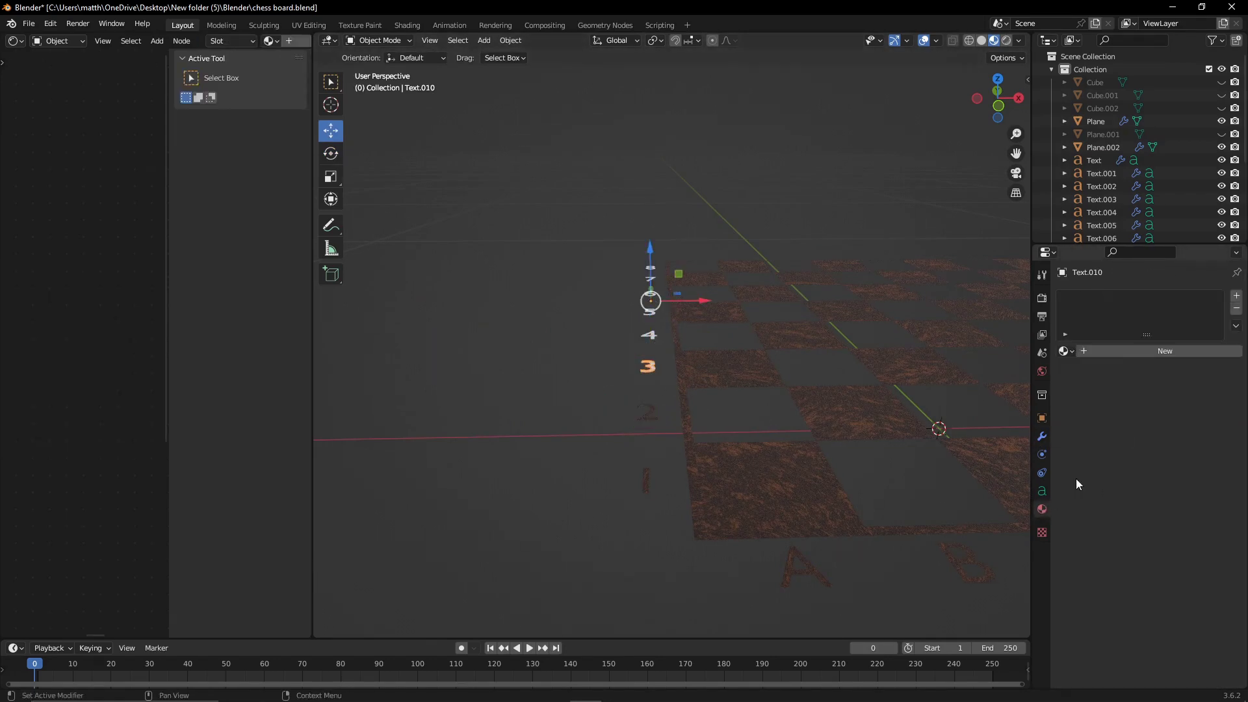
{"action": "left_click", "coordinate": [1066, 351]}
{"action": "left_click", "coordinate": [1066, 351]}
{"action": "left_click", "coordinate": [1082, 396]}
{"action": "left_click", "coordinate": [1042, 437]}
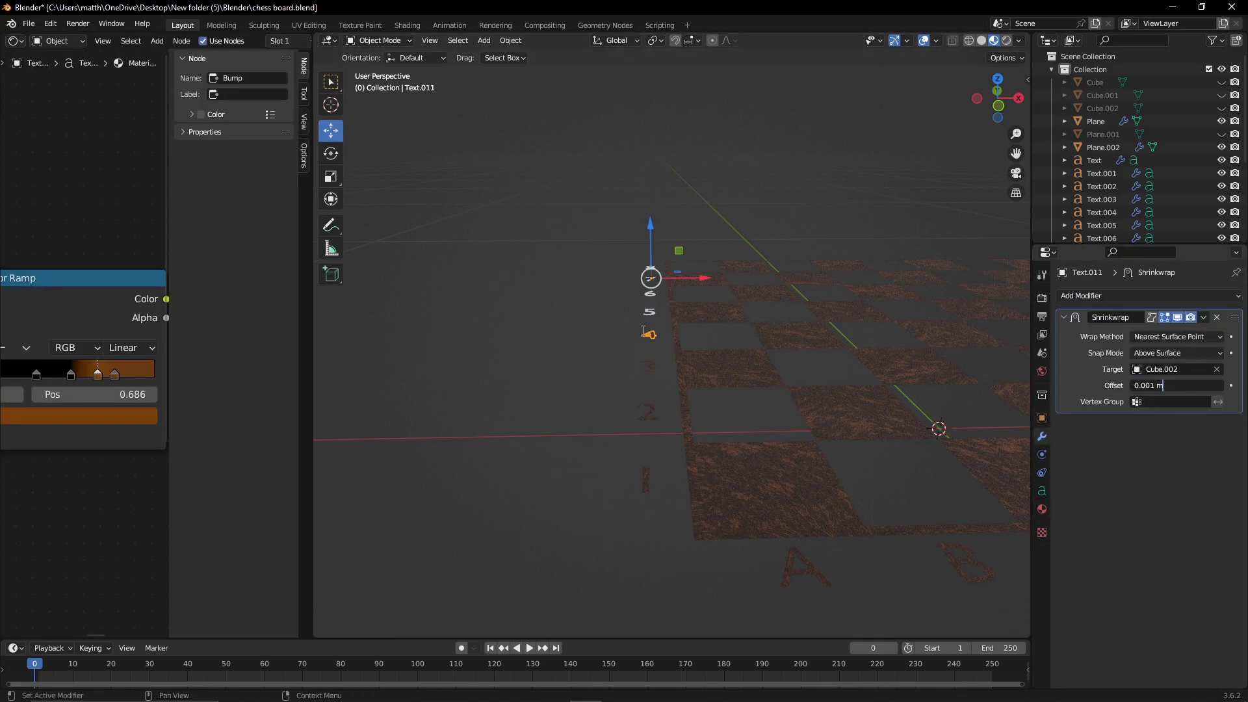
{"action": "left_click", "coordinate": [649, 311]}
{"action": "left_click", "coordinate": [1042, 509]}
{"action": "left_click", "coordinate": [1066, 351]}
{"action": "left_click", "coordinate": [1073, 397]}
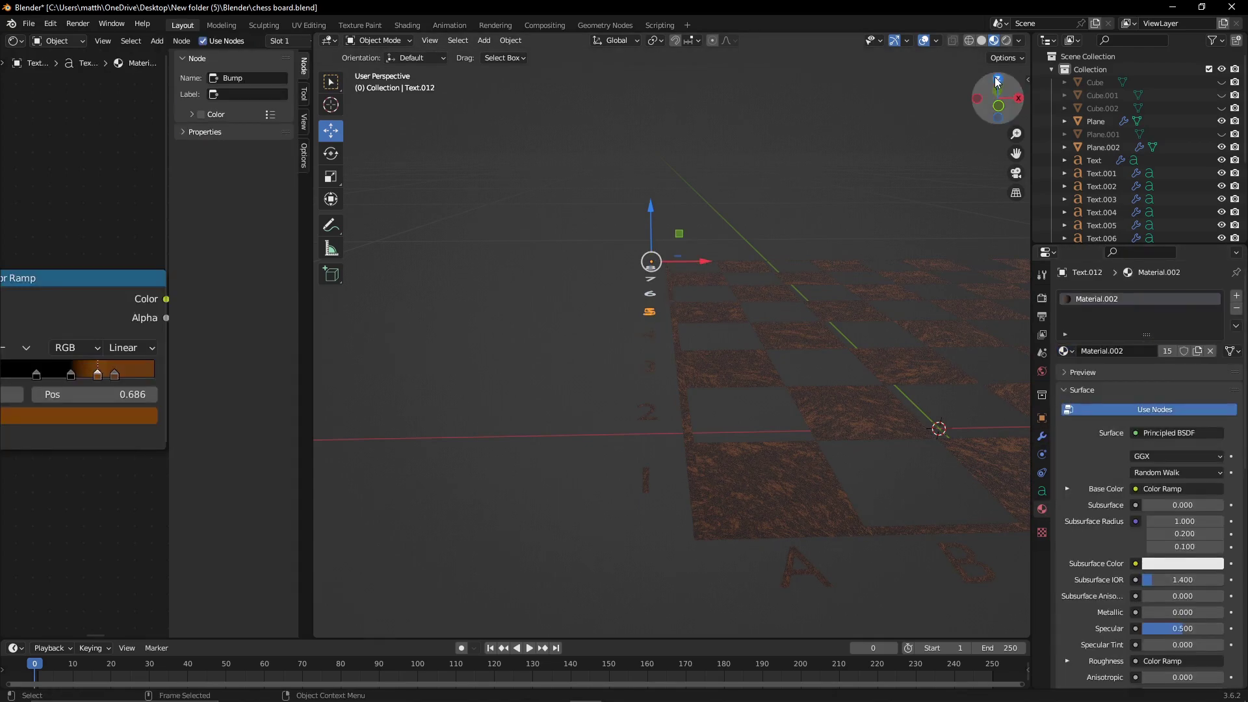
From the top view, give rank labels 6 and 7 the dark wood Material.002.
{"action": "left_click", "coordinate": [997, 81]}
{"action": "left_click", "coordinate": [668, 299]}
{"action": "left_click", "coordinate": [1066, 351]}
{"action": "left_click", "coordinate": [1073, 397]}
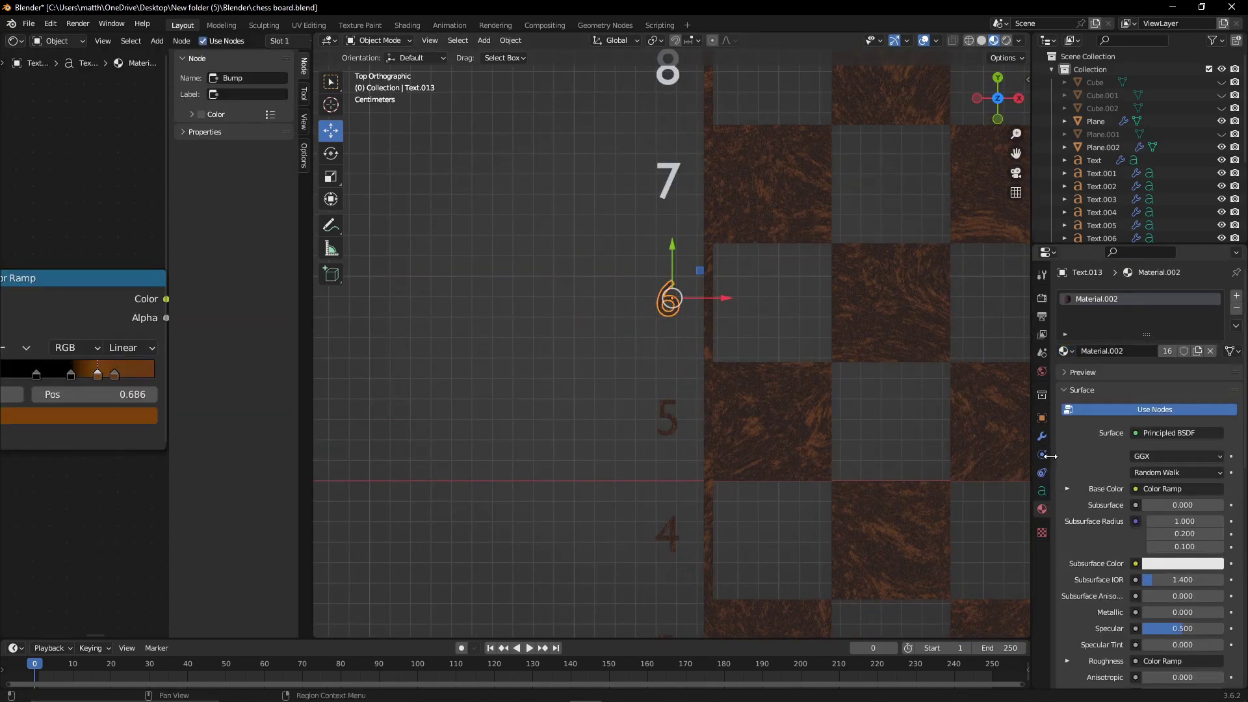
{"action": "left_click", "coordinate": [1042, 454]}
{"action": "left_click", "coordinate": [668, 182]}
{"action": "left_click", "coordinate": [1042, 509]}
{"action": "left_click", "coordinate": [1066, 351]}
{"action": "left_click", "coordinate": [1073, 396]}
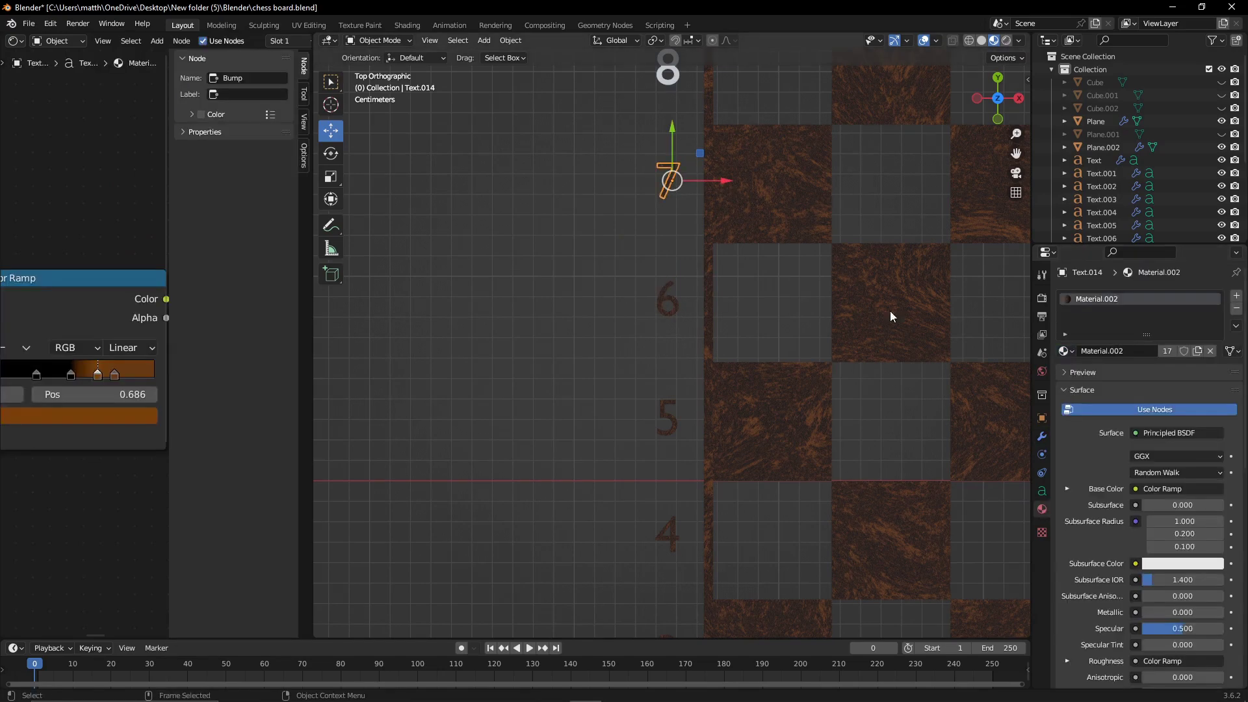
Give the 8 label Material.002, check its shrinkwrap settings, and clear the selection.
{"action": "middle_click_drag", "start_coordinate": [890, 310], "coordinate": [891, 525], "text": "shift"}
{"action": "left_click", "coordinate": [664, 283]}
{"action": "left_click", "coordinate": [1066, 351]}
{"action": "left_click", "coordinate": [1073, 397]}
{"action": "left_click", "coordinate": [1042, 418]}
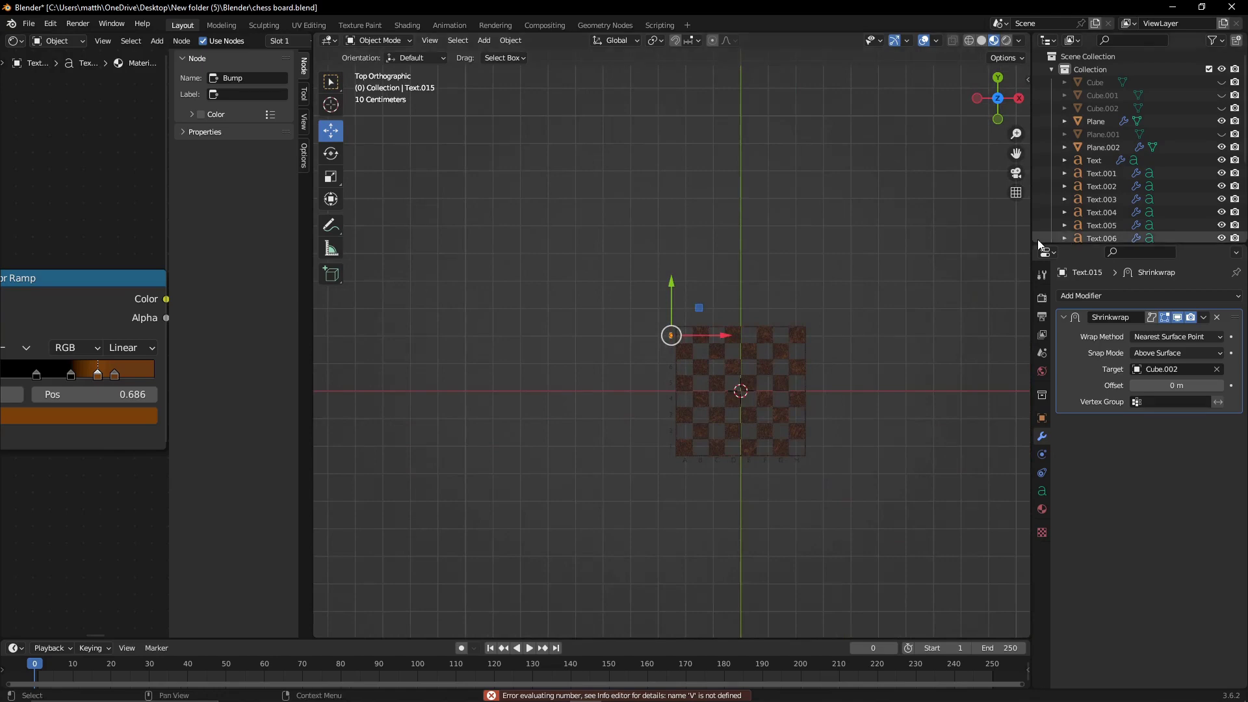
{"action": "left_click", "coordinate": [973, 251]}
Unhide the tan base board and set the 8 label's shrinkwrap offset to 0.001 m.
{"action": "left_click", "coordinate": [1222, 108]}
{"action": "scroll", "coordinate": [883, 341], "scroll_direction": "up", "scroll_amount": 5}
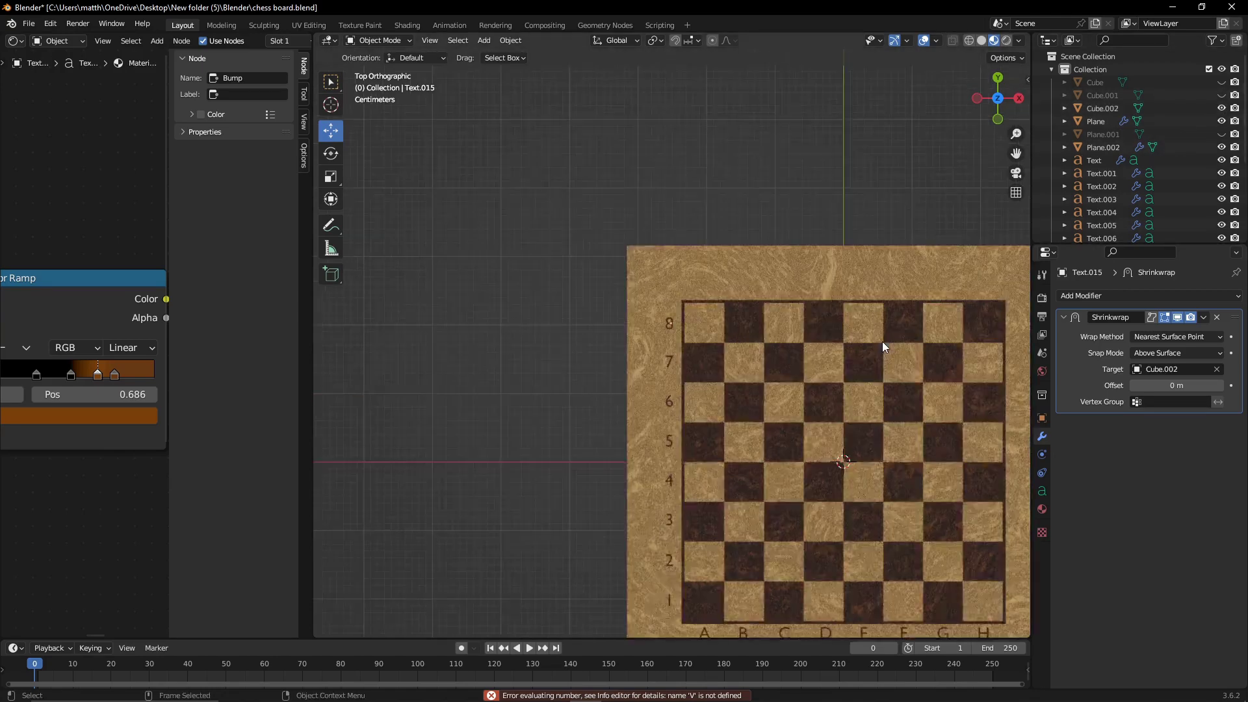
{"action": "middle_click_drag", "start_coordinate": [883, 341], "coordinate": [715, 292]}
{"action": "scroll", "coordinate": [632, 258], "scroll_direction": "up", "scroll_amount": 5}
{"action": "key", "text": "Tab"}
{"action": "key", "text": "Tab"}
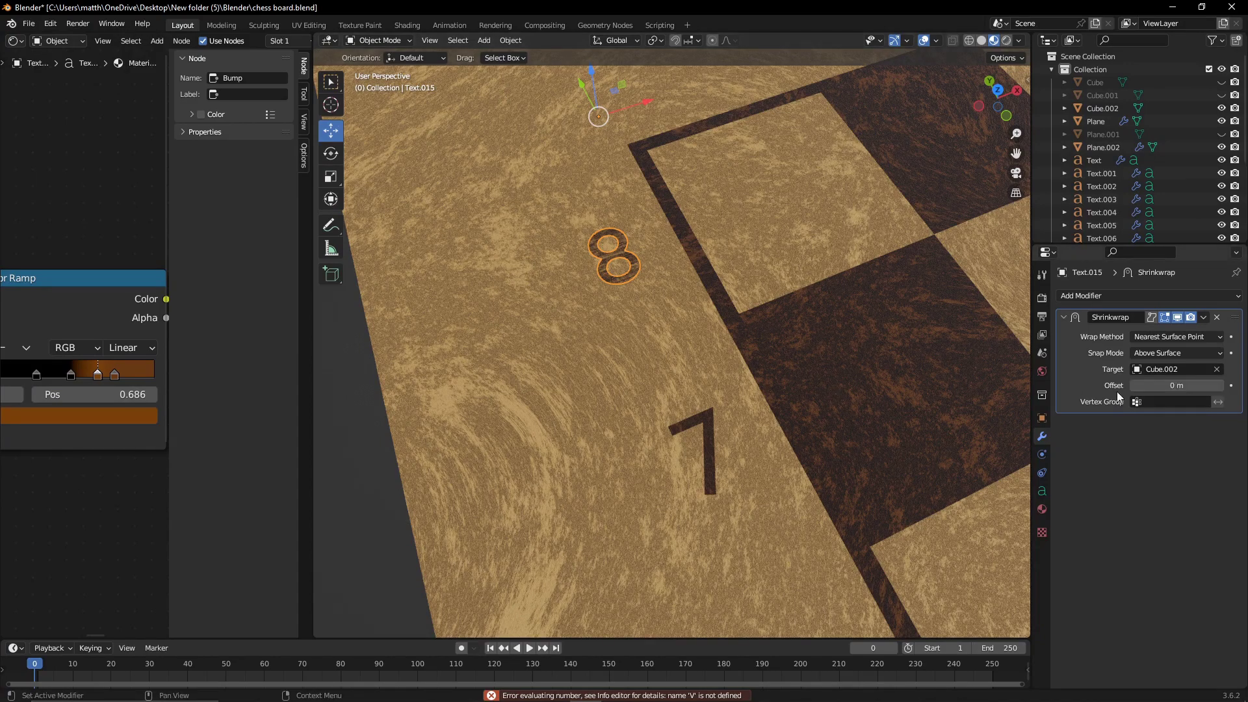
{"action": "key", "text": "Return"}
Check the labels' height above the board from Front Ortho and a perspective view.
{"action": "scroll", "coordinate": [592, 380], "scroll_direction": "down", "scroll_amount": 5}
{"action": "key", "text": "KP_1"}
{"action": "scroll", "coordinate": [779, 271], "scroll_direction": "up", "scroll_amount": 5}
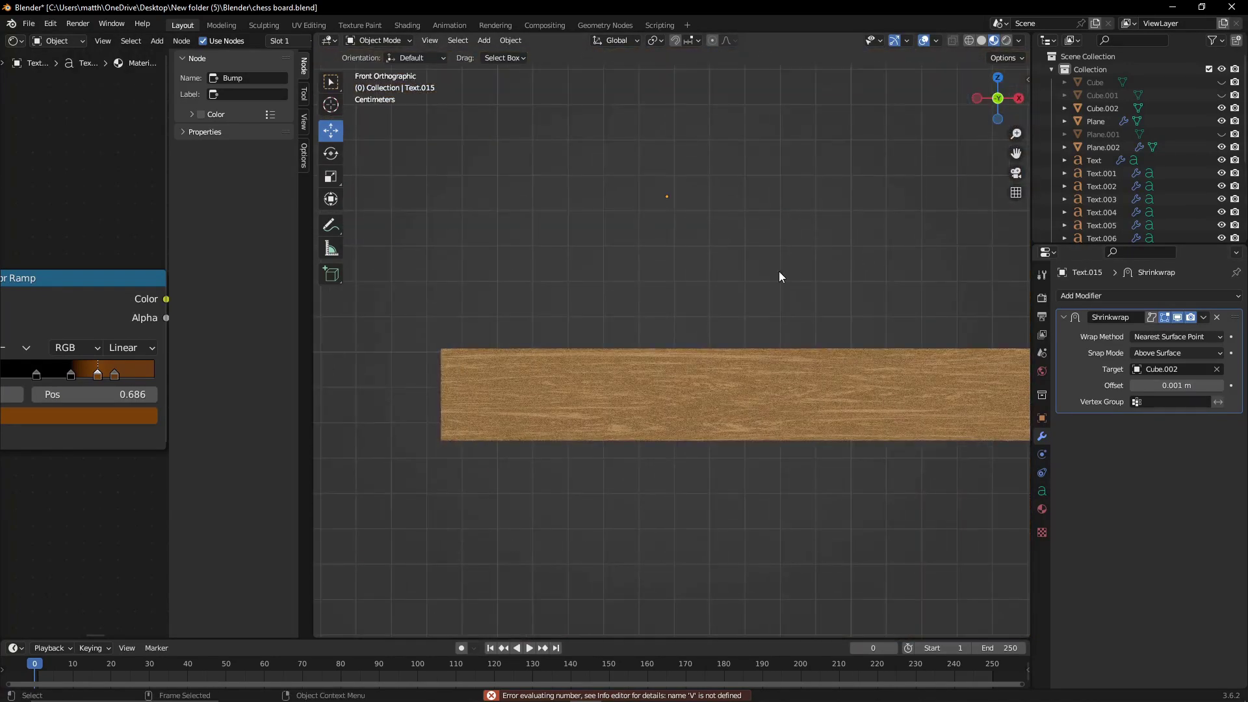
{"action": "scroll", "coordinate": [768, 245], "scroll_direction": "up", "scroll_amount": 1}
{"action": "middle_click_drag", "start_coordinate": [767, 250], "coordinate": [667, 353]}
{"action": "key", "text": "KP_1"}
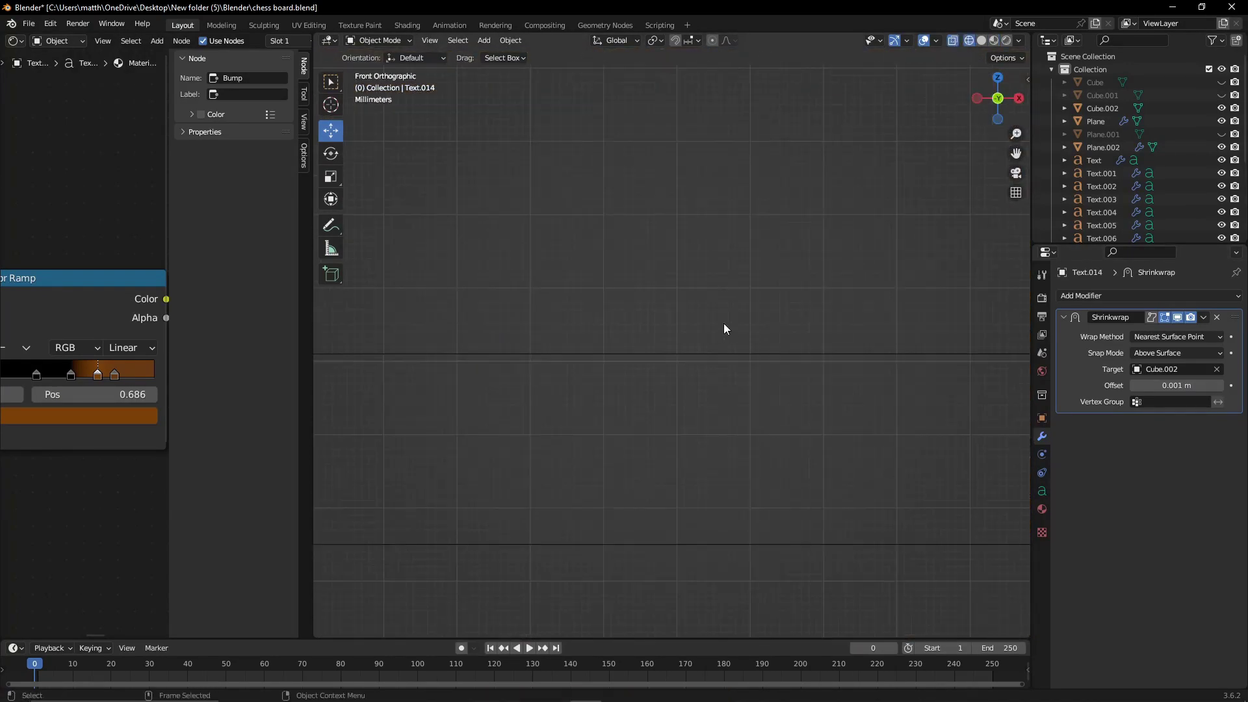
{"action": "left_click_drag", "start_coordinate": [667, 156], "coordinate": [669, 154]}
{"action": "middle_click_drag", "start_coordinate": [669, 154], "coordinate": [780, 390]}
{"action": "scroll", "coordinate": [814, 428], "scroll_direction": "down", "scroll_amount": 5}
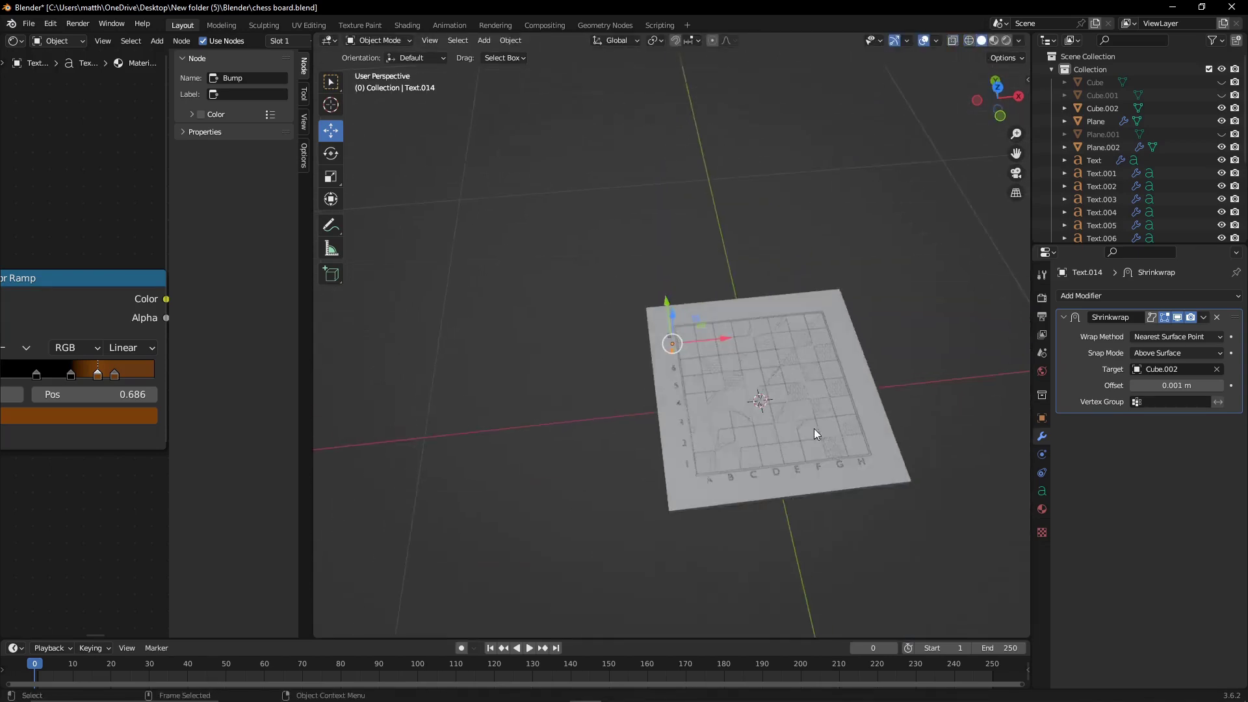
{"action": "scroll", "coordinate": [857, 206], "scroll_direction": "up", "scroll_amount": 4}
{"action": "scroll", "coordinate": [857, 212], "scroll_direction": "down", "scroll_amount": 2}
Switch to Material Preview in top view and select all eight rank labels.
{"action": "left_click", "coordinate": [994, 40]}
{"action": "left_click", "coordinate": [997, 91]}
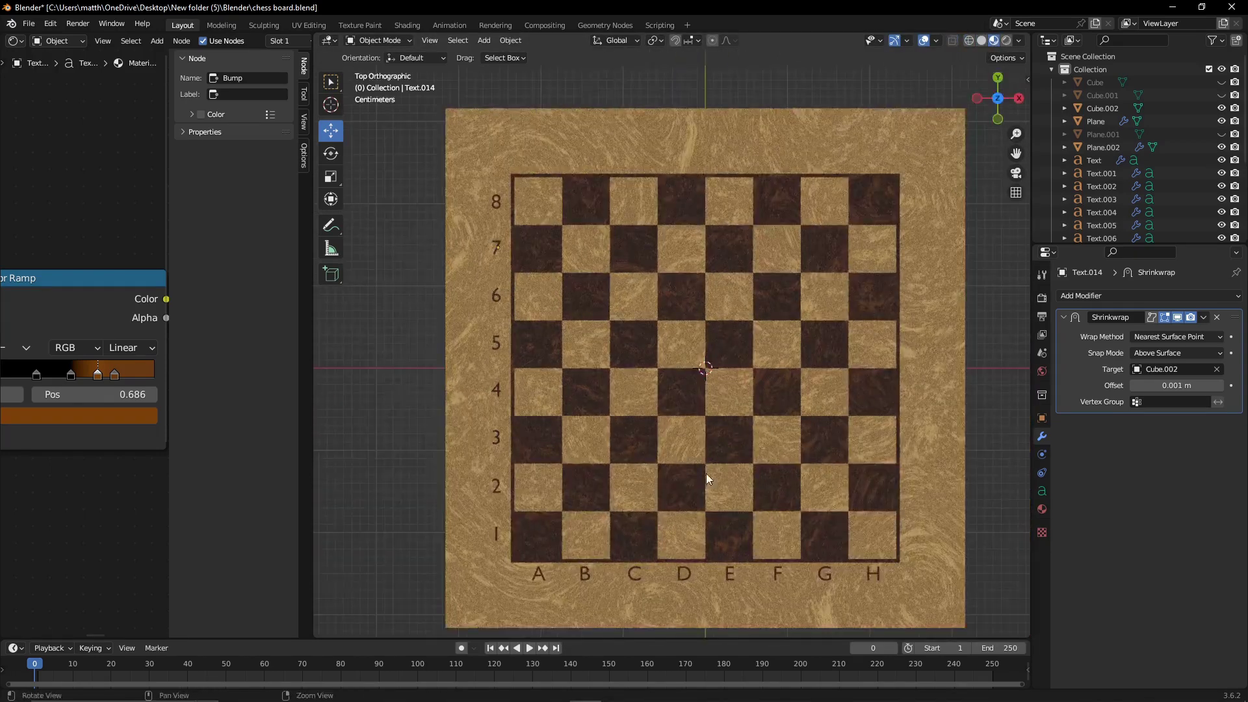
{"action": "scroll", "coordinate": [466, 423], "scroll_direction": "up", "scroll_amount": 3}
{"action": "scroll", "coordinate": [466, 369], "scroll_direction": "down", "scroll_amount": 3}
{"action": "left_click", "coordinate": [559, 414], "text": "shift"}
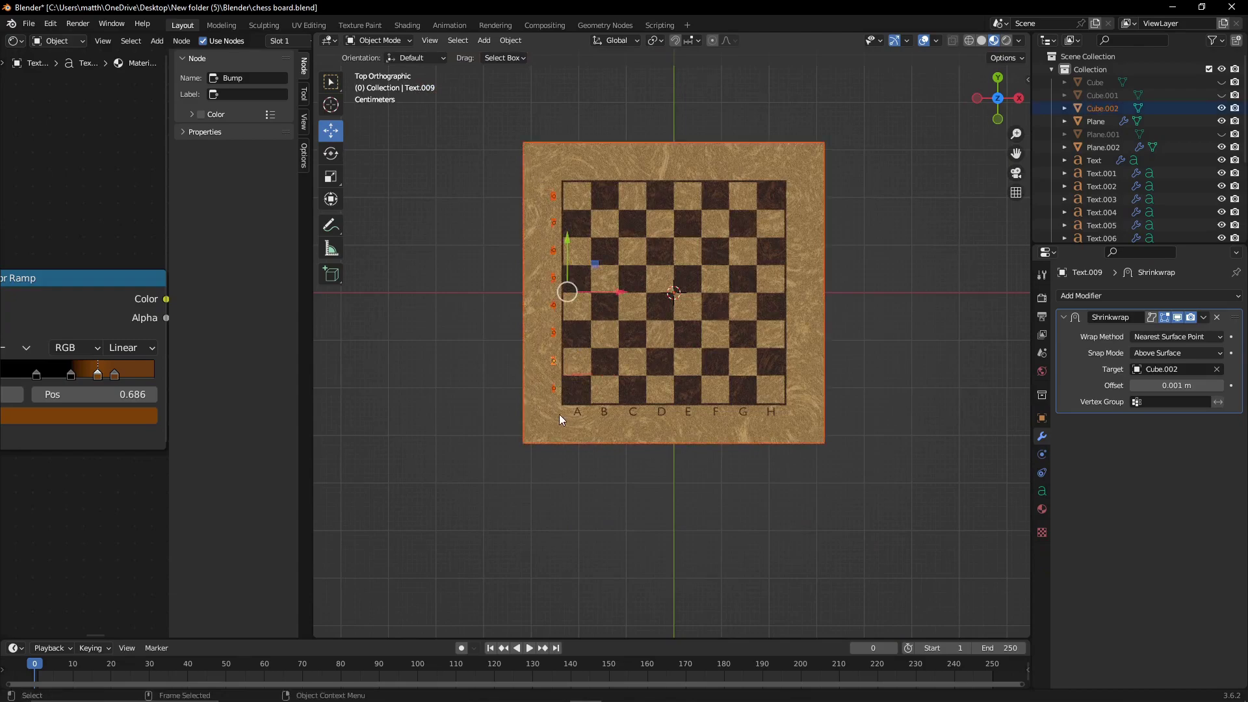
{"action": "left_click", "coordinate": [524, 290], "text": "ctrl"}
{"action": "left_click_drag", "start_coordinate": [606, 292], "coordinate": [629, 295]}
{"action": "scroll", "coordinate": [629, 295], "scroll_direction": "up", "scroll_amount": 2}
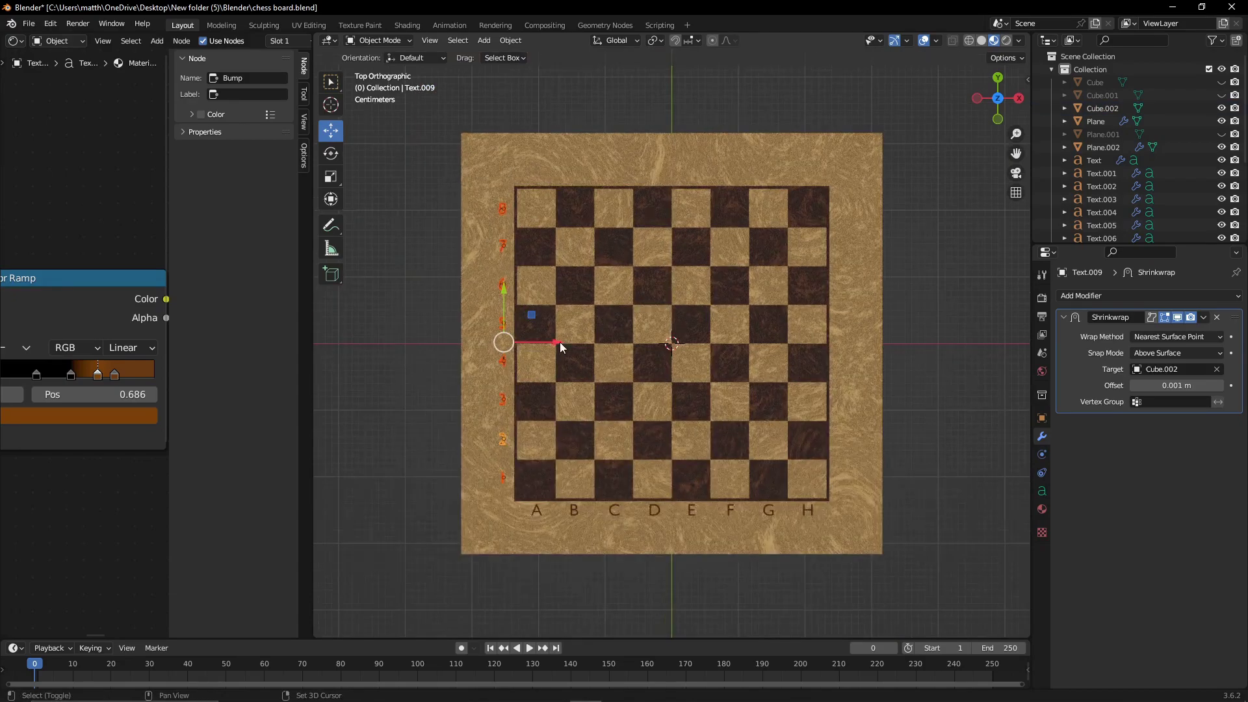
{"action": "key", "text": "ctrl+z"}
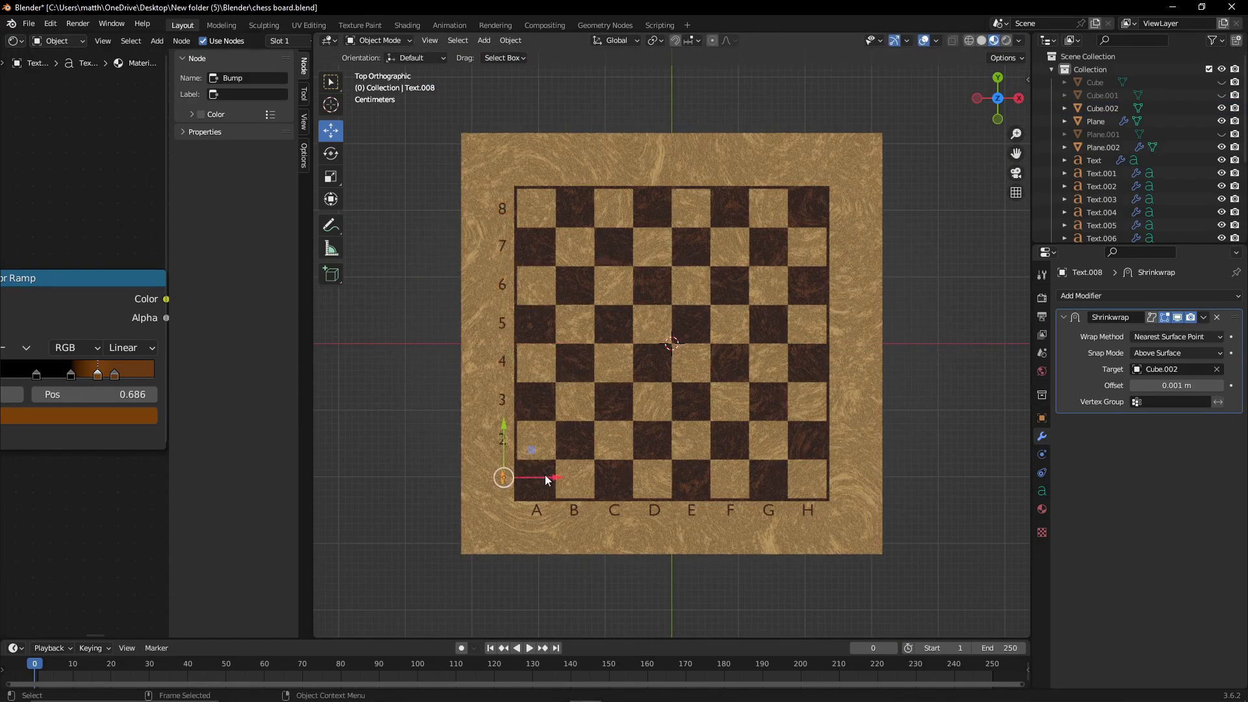
{"action": "key", "text": "ctrl+z"}
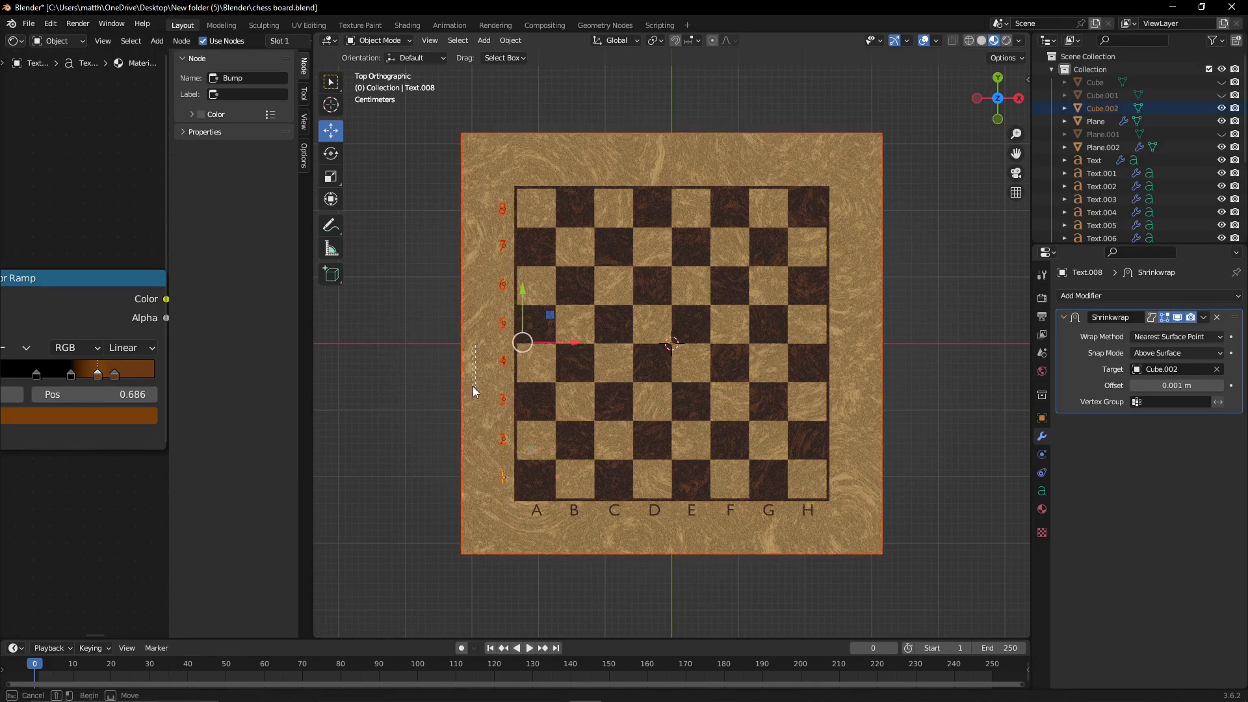
Duplicate the rank labels, delete the pasted board copy, and place the copies along the right edge.
{"action": "key", "text": "ctrl+c"}
{"action": "key", "text": "ctrl+v"}
{"action": "left_click_drag", "start_coordinate": [555, 340], "coordinate": [890, 376]}
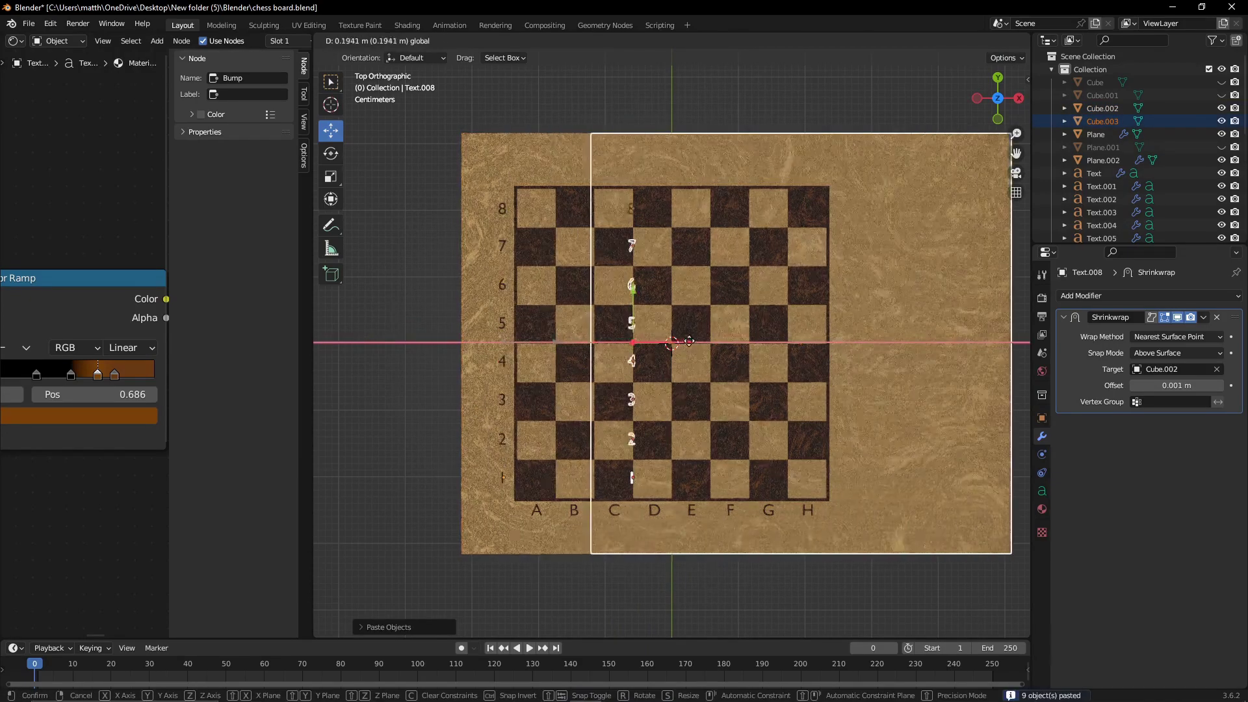
{"action": "scroll", "coordinate": [747, 369], "scroll_direction": "down", "scroll_amount": 3}
{"action": "key", "text": "Delete"}
{"action": "middle_click_drag", "start_coordinate": [758, 373], "coordinate": [659, 341]}
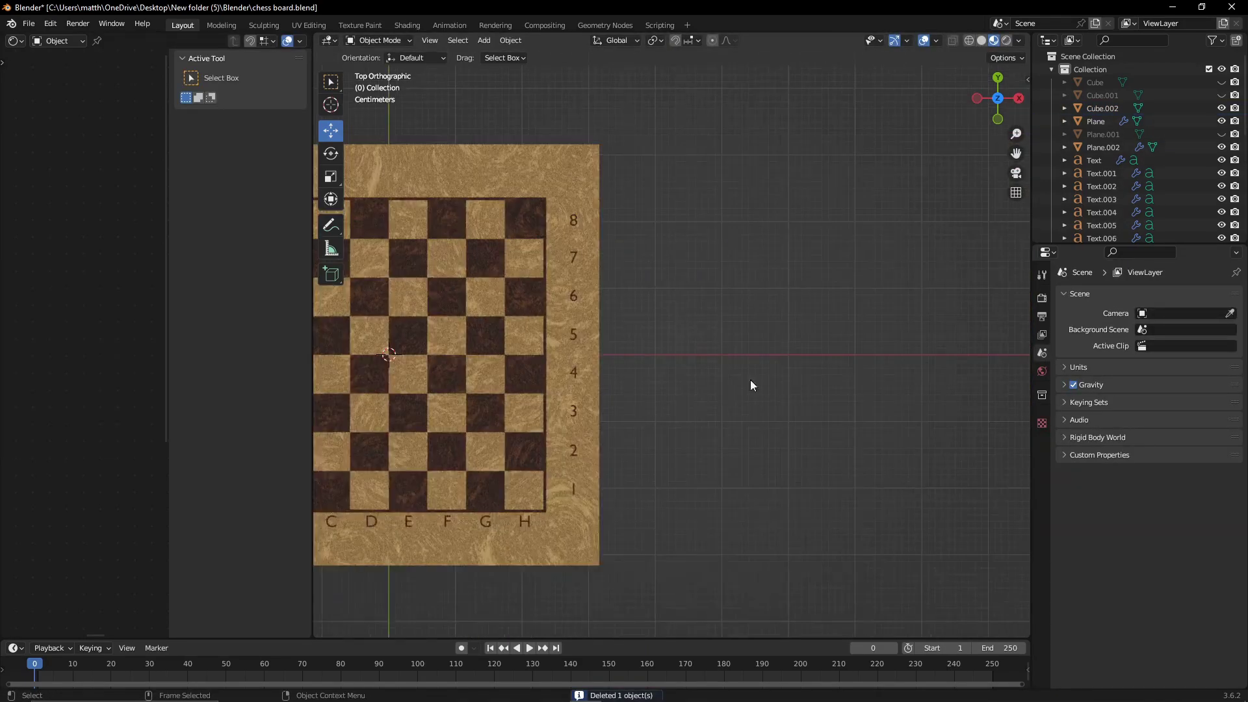
{"action": "key", "text": "KP_7"}
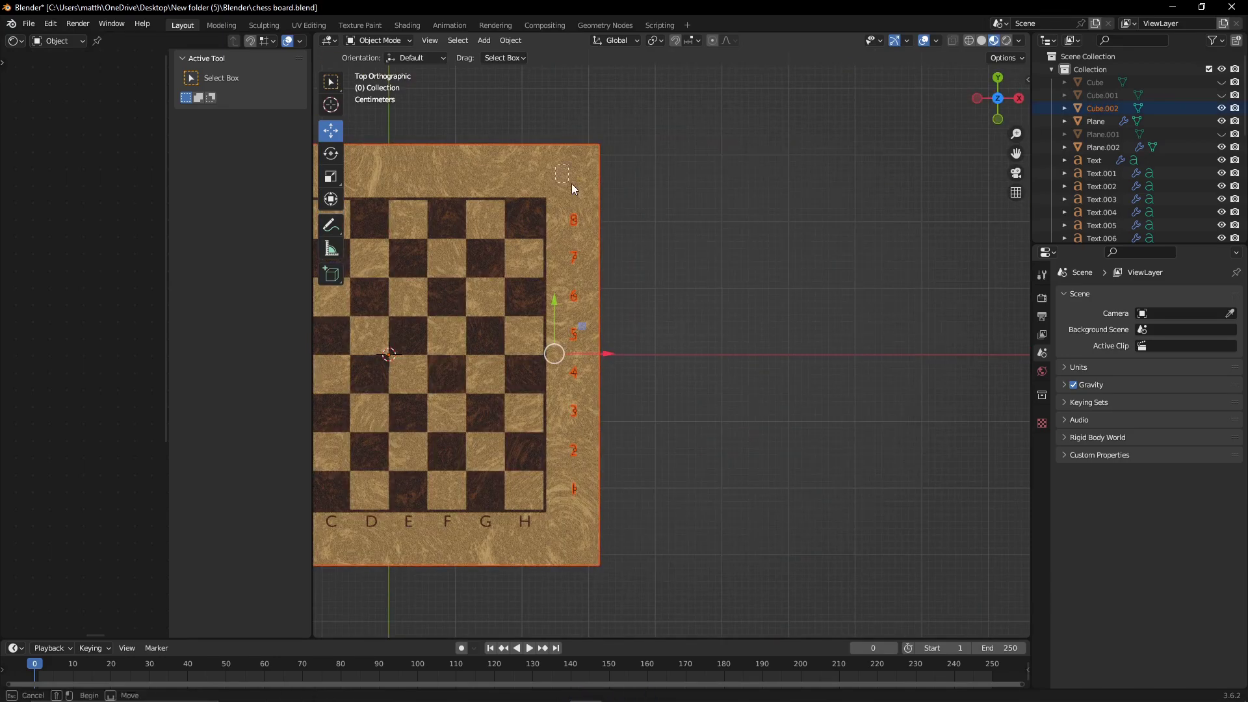
{"action": "scroll", "coordinate": [661, 323], "scroll_direction": "up", "scroll_amount": 5}
{"action": "scroll", "coordinate": [660, 318], "scroll_direction": "down", "scroll_amount": 5}
{"action": "key", "text": "g"}
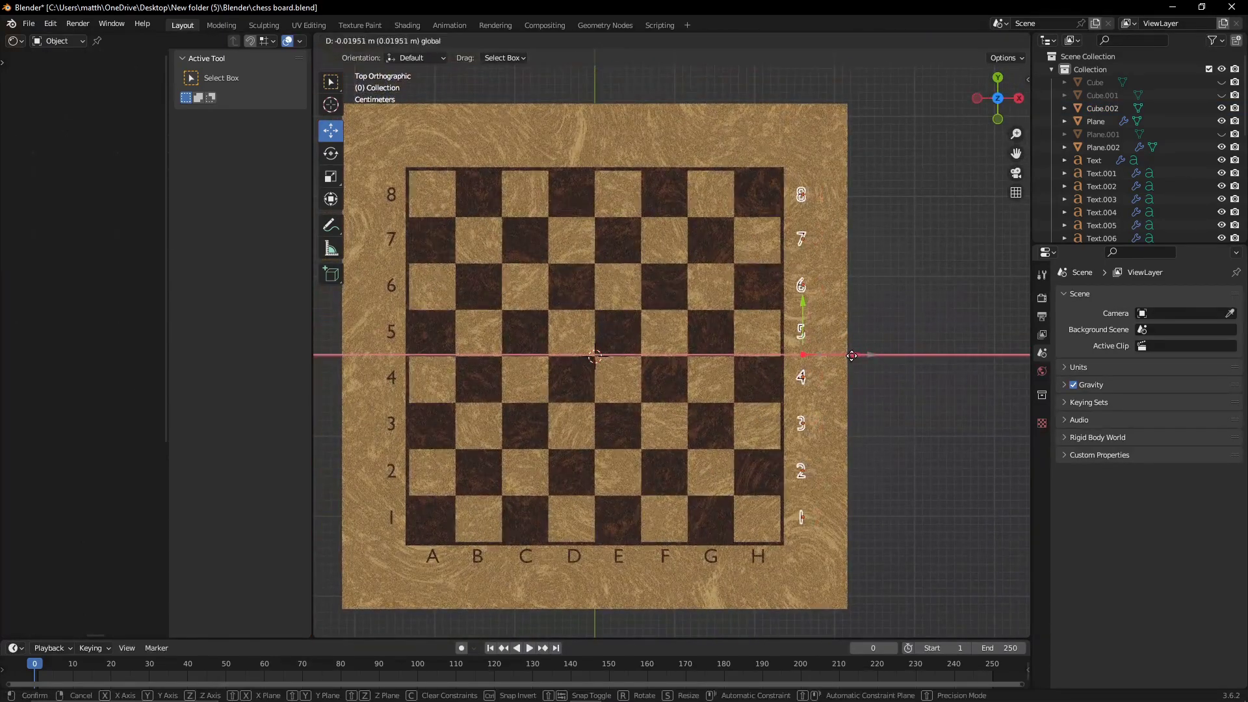
{"action": "left_click", "coordinate": [797, 478]}
Rotate the right-side 2 and 3 labels 180° about Z.
{"action": "key", "text": "shift+space"}
{"action": "key", "text": "r"}
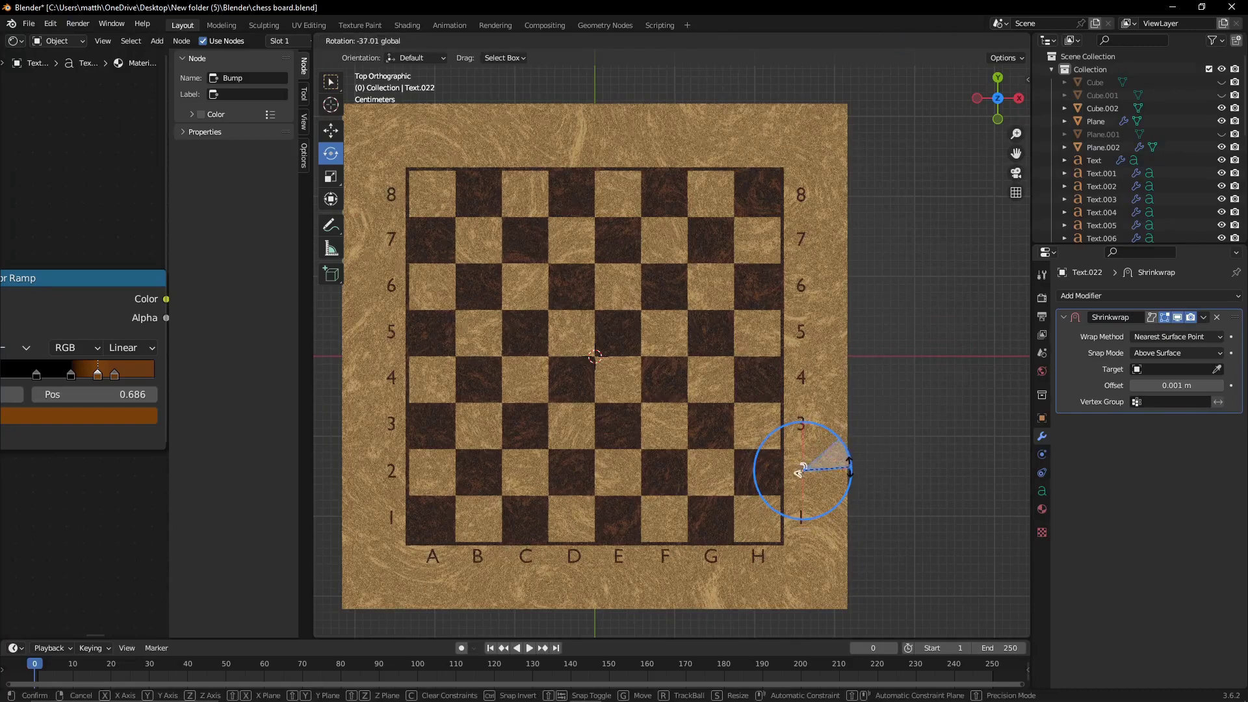
{"action": "key", "text": "r"}
{"action": "left_click", "coordinate": [1180, 409]}
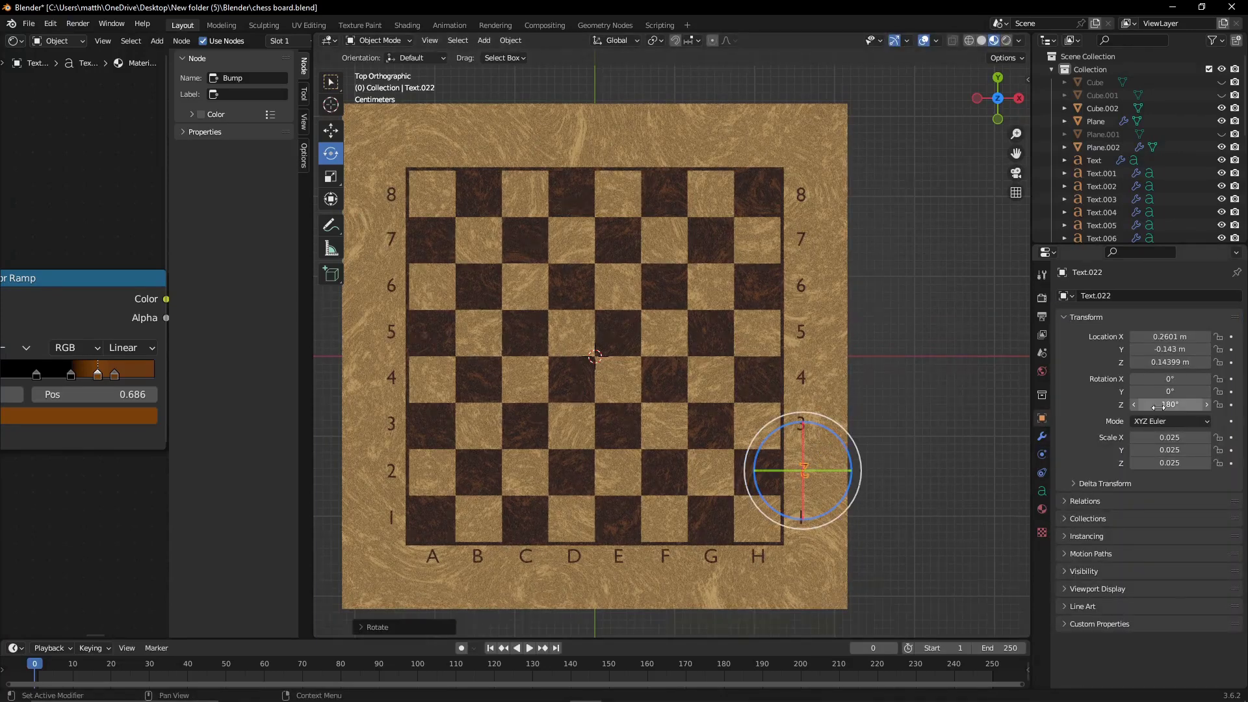
{"action": "key", "text": "Return"}
{"action": "left_click", "coordinate": [800, 423]}
{"action": "key", "text": "ctrl+v"}
Set right-side labels 4 through 8 to 180° Z rotation, then copy the A–H letter row.
{"action": "left_click", "coordinate": [801, 377]}
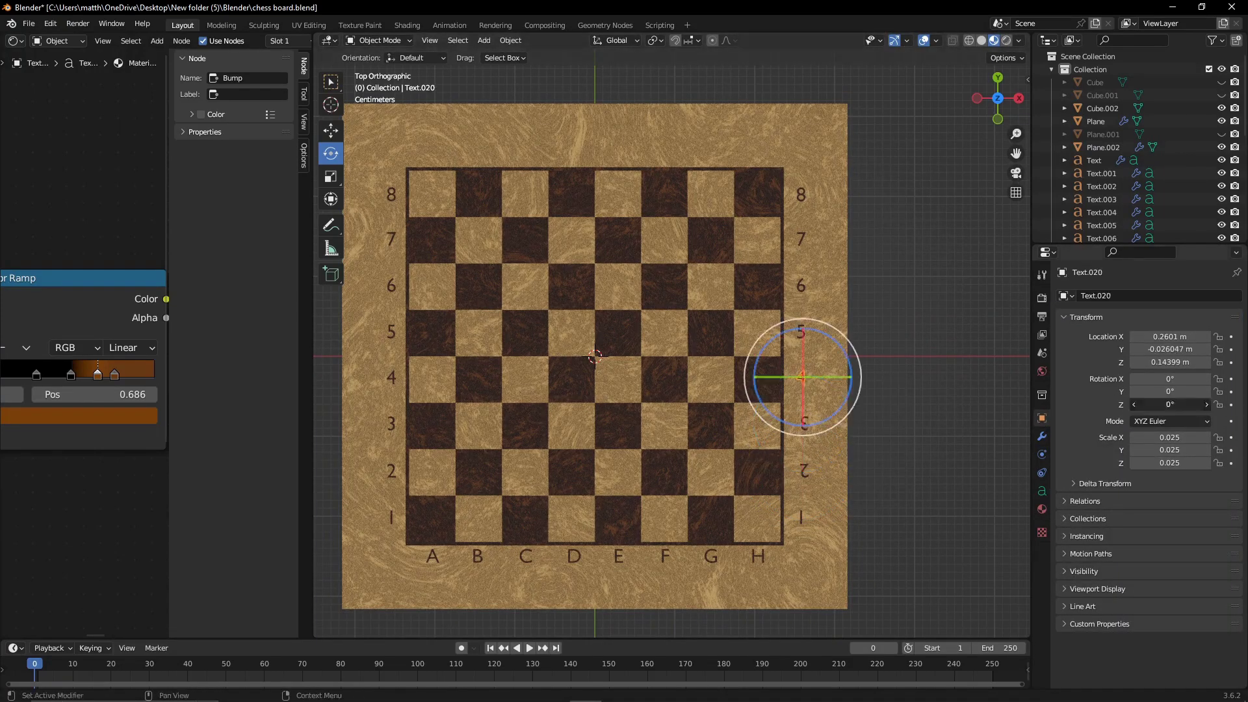
{"action": "left_click", "coordinate": [803, 336]}
{"action": "left_click", "coordinate": [802, 285]}
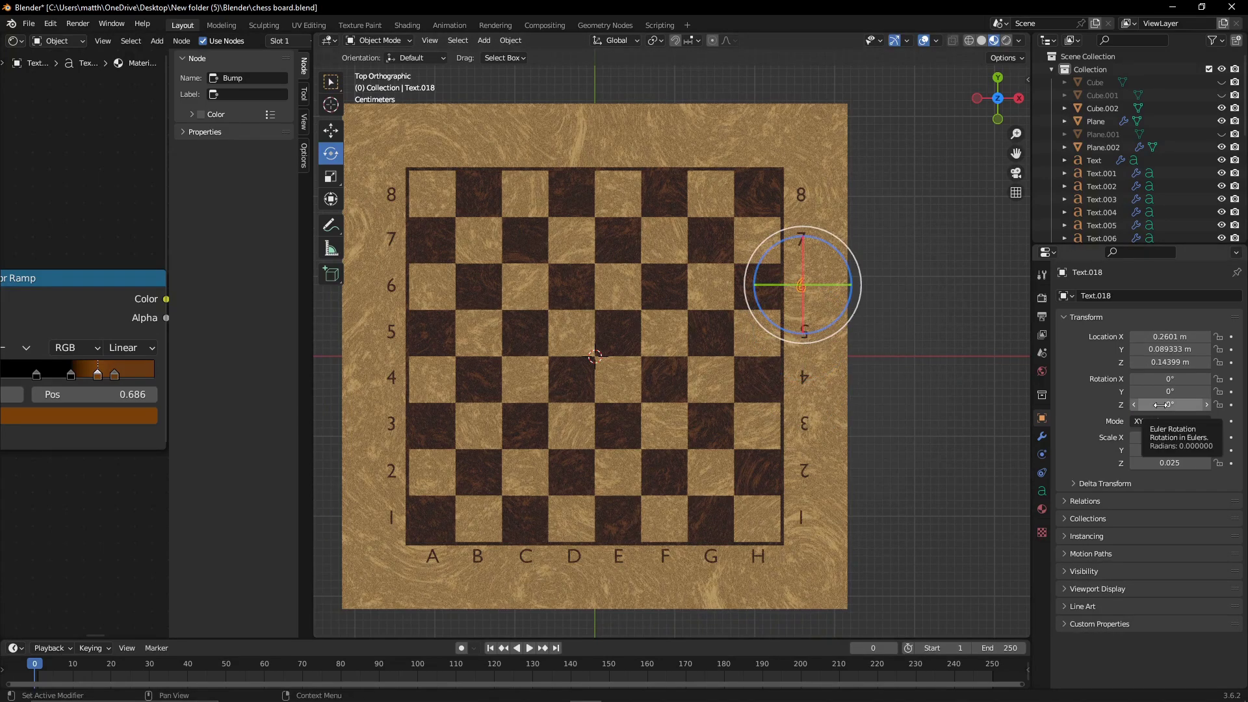
{"action": "double_click", "coordinate": [1178, 404]}
{"action": "left_click", "coordinate": [802, 237]}
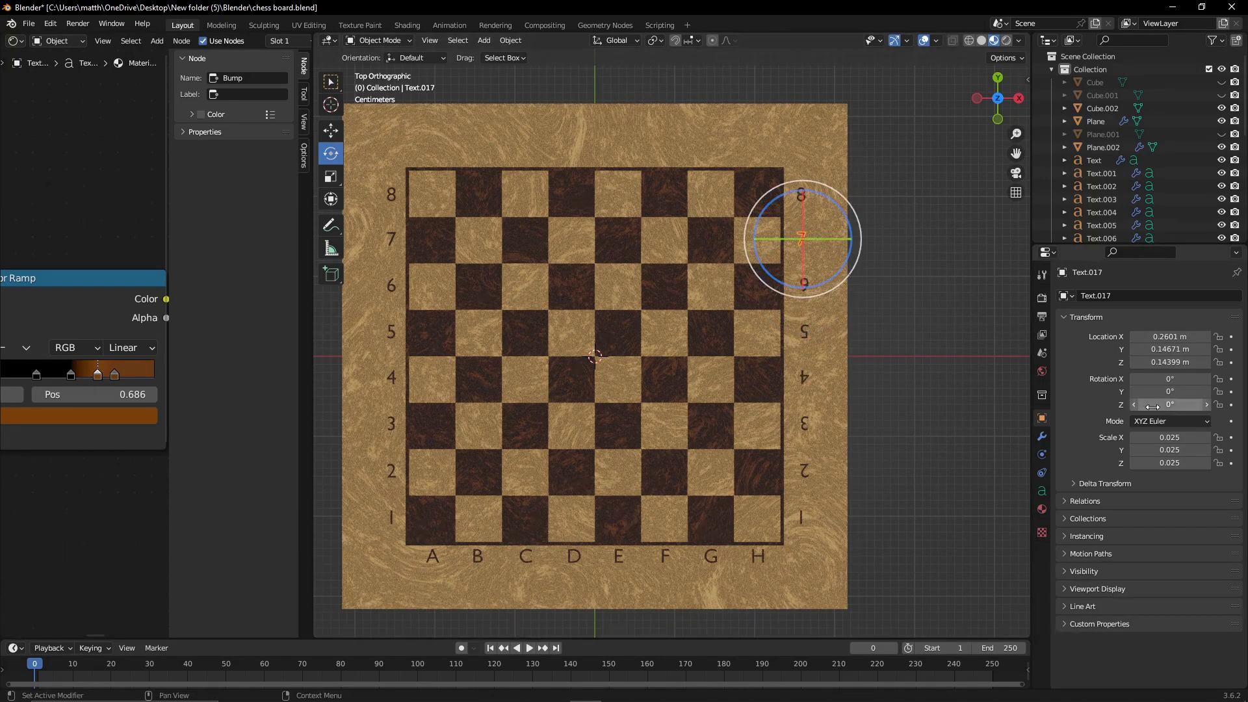
{"action": "left_click", "coordinate": [803, 195]}
{"action": "left_click", "coordinate": [1170, 405]}
{"action": "key", "text": "ctrl+v"}
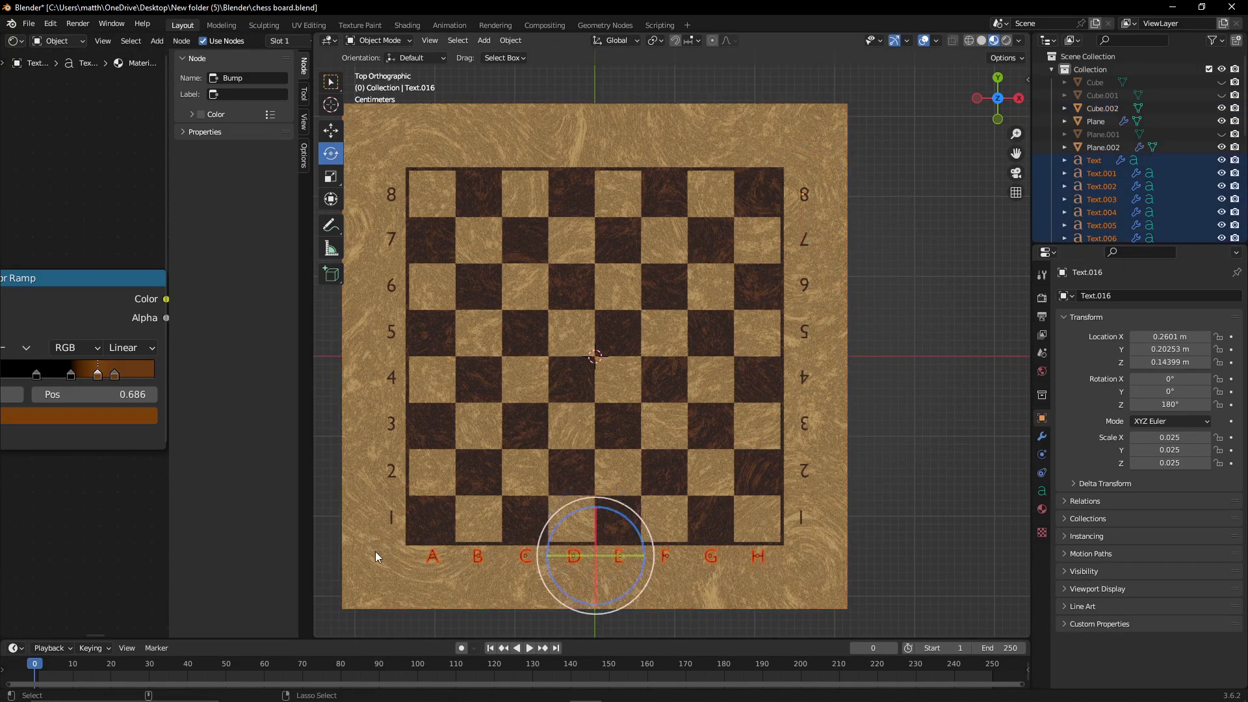
Place the pasted A–H letters above the top edge, delete the extra board, and flip B 180°.
{"action": "left_click_drag", "start_coordinate": [615, 516], "coordinate": [615, 113]}
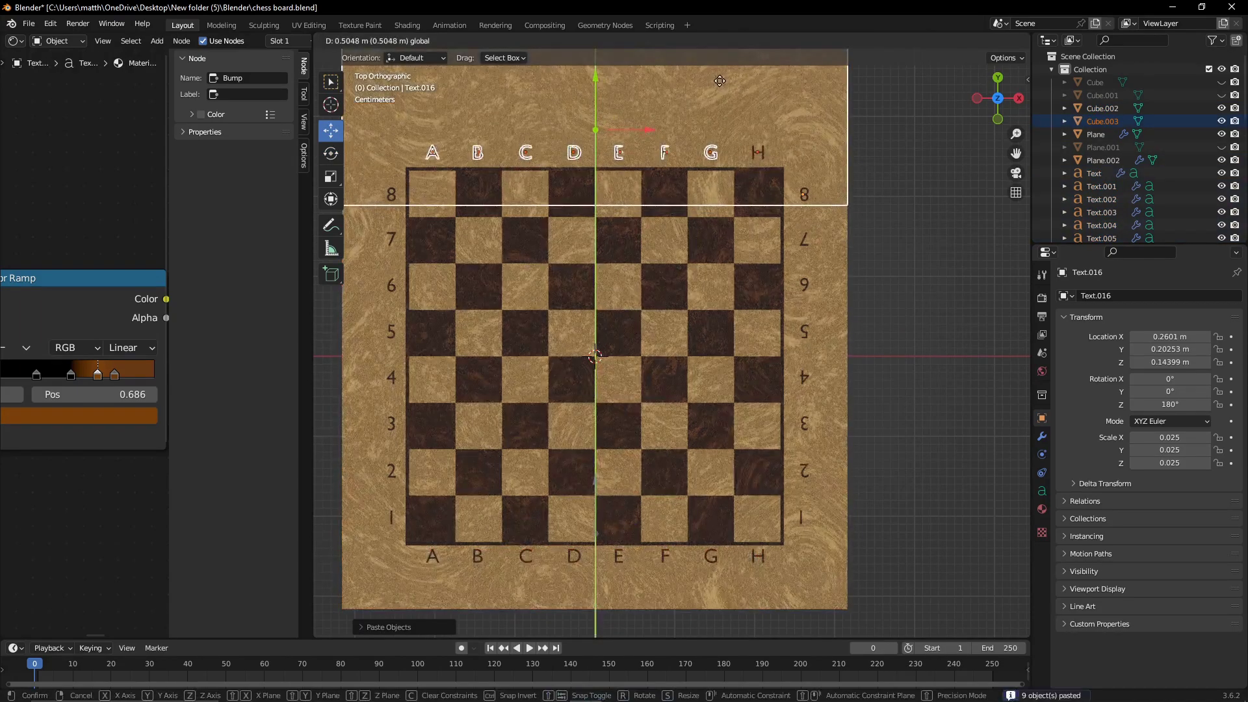
{"action": "key", "text": "Delete"}
{"action": "scroll", "coordinate": [462, 309], "scroll_direction": "up", "scroll_amount": 3}
{"action": "left_click", "coordinate": [421, 306]}
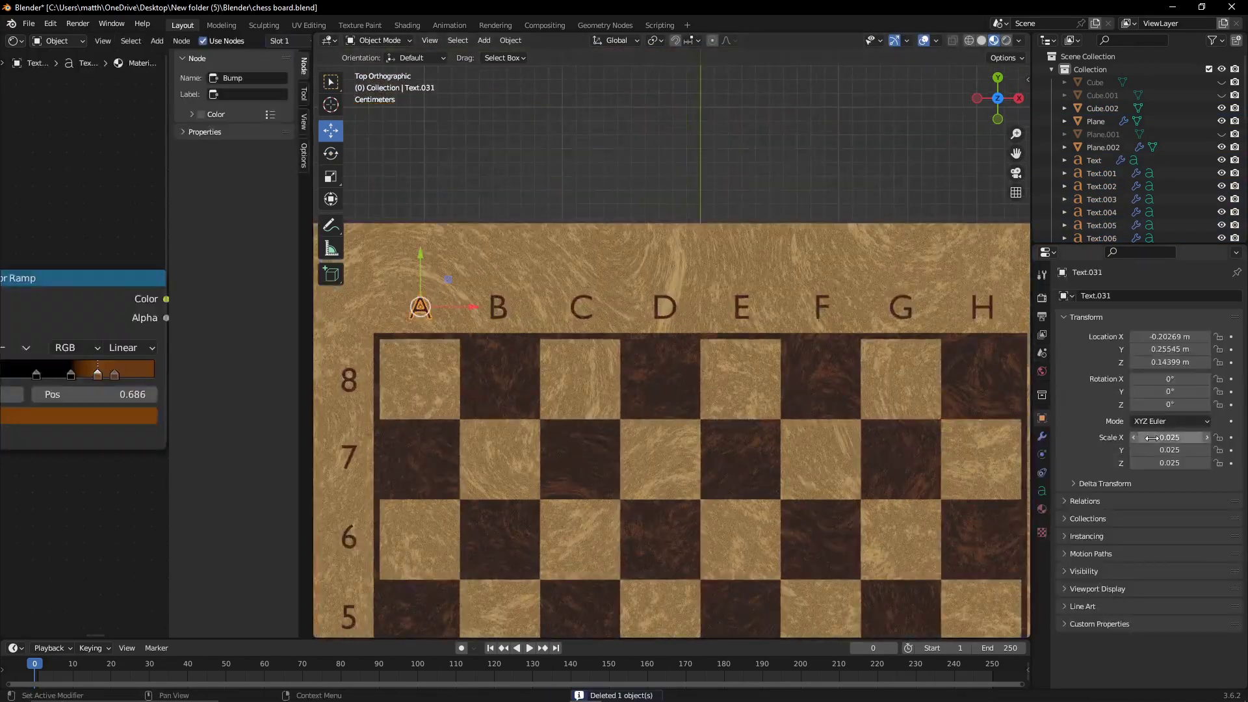
{"action": "left_click", "coordinate": [504, 310]}
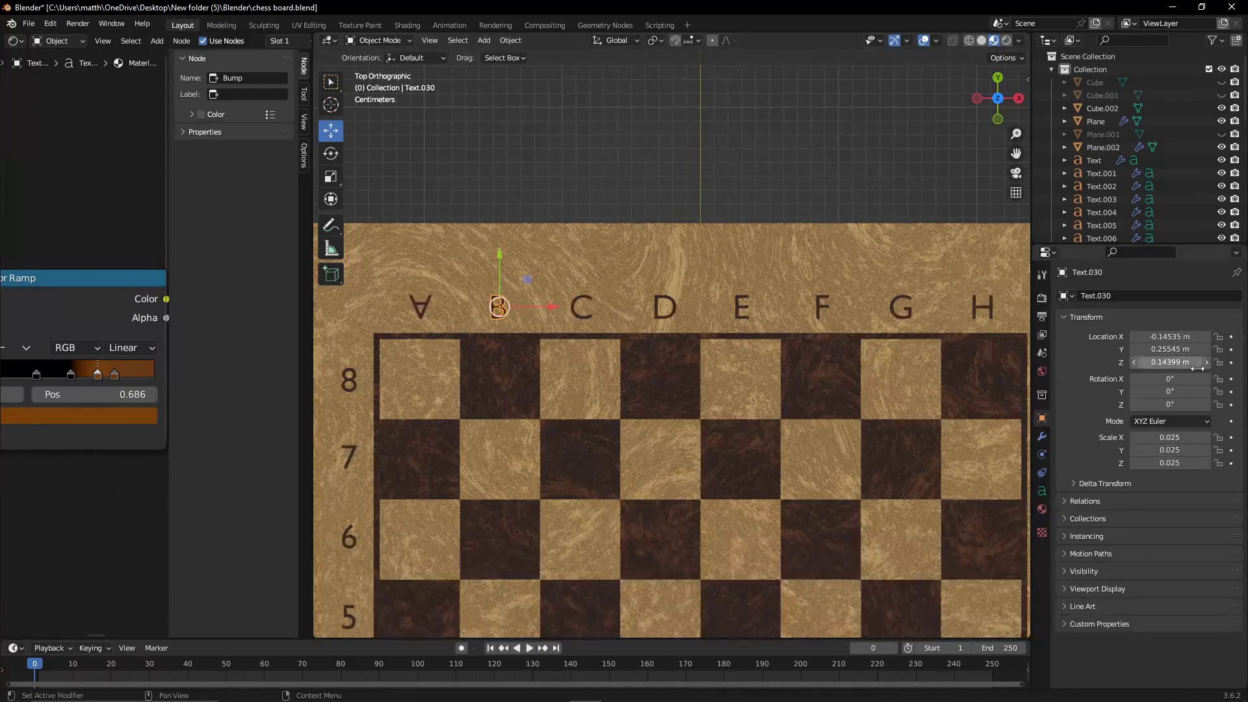
{"action": "type", "text": "r180"}
{"action": "key", "text": "Return"}
Flip the remaining top-edge letters C, D, E, F and H by 180°.
{"action": "key", "text": "ctrl+v"}
{"action": "key", "text": "Return"}
{"action": "left_click", "coordinate": [663, 306]}
{"action": "key", "text": "ctrl+v"}
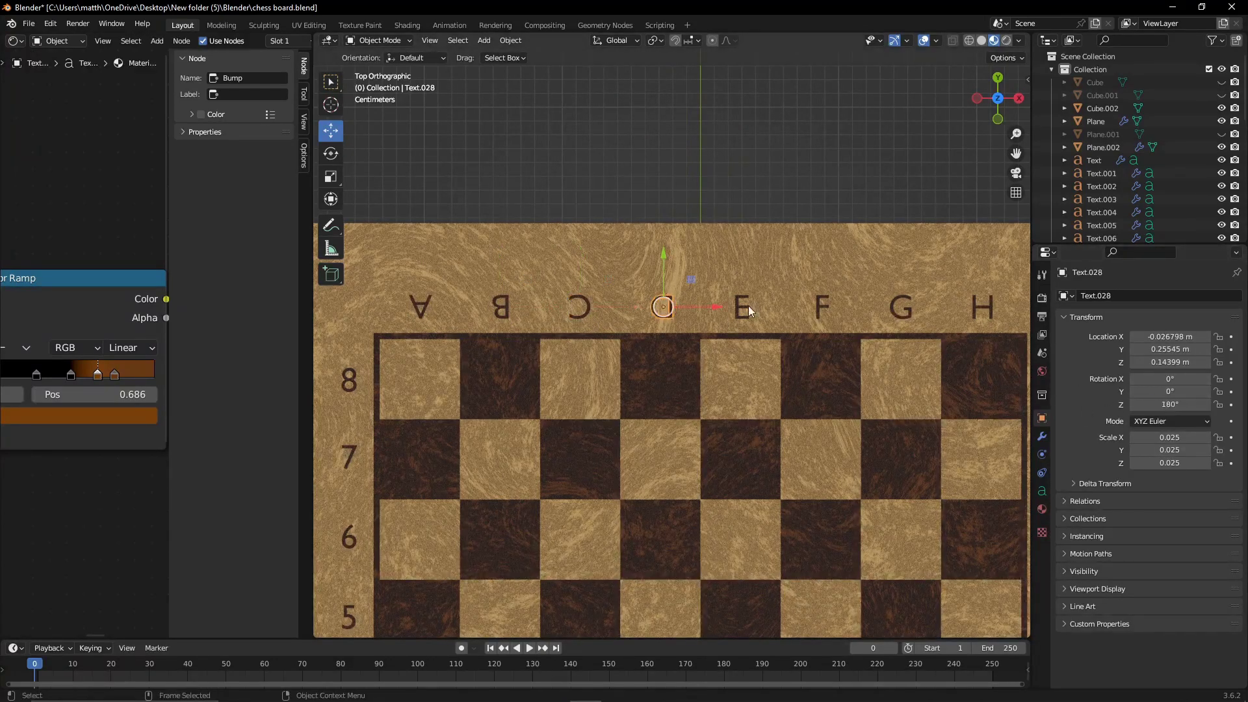
{"action": "left_click", "coordinate": [745, 306]}
{"action": "key", "text": "ctrl+v"}
{"action": "left_click", "coordinate": [825, 306]}
{"action": "key", "text": "ctrl+v"}
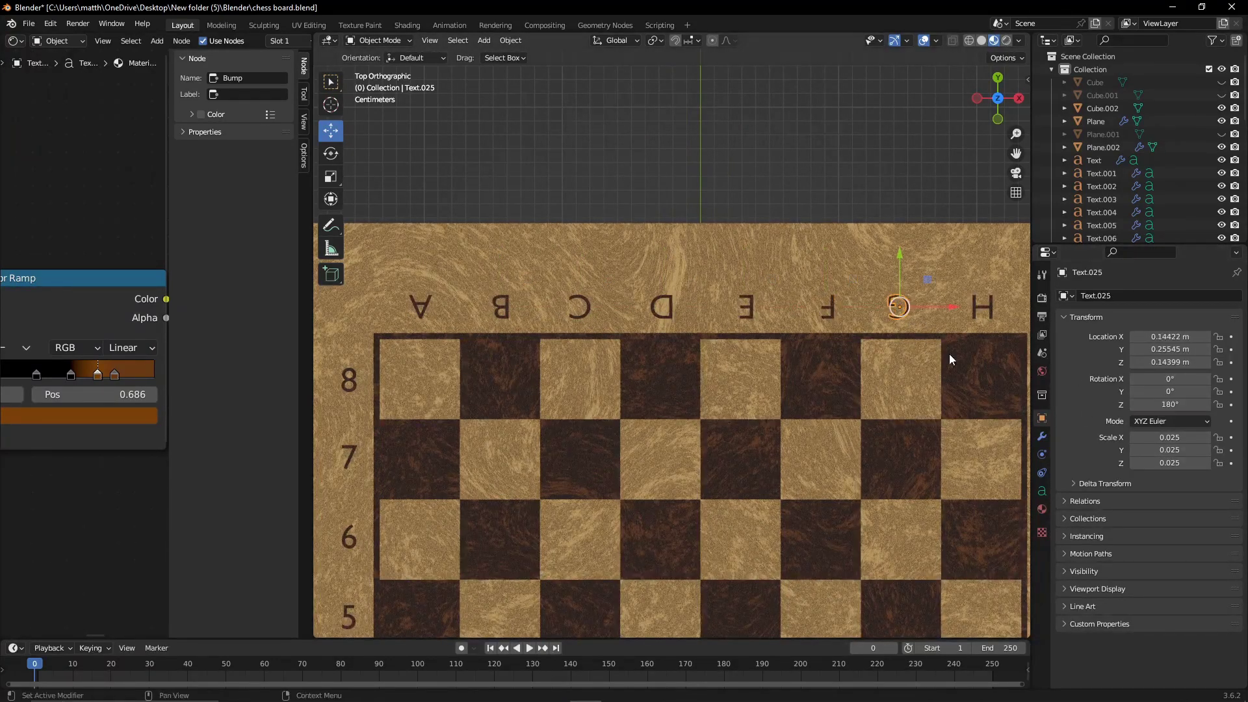
{"action": "left_click", "coordinate": [982, 306]}
{"action": "key", "text": "ctrl+v"}
Respace the top F and E letters along the X axis.
{"action": "scroll", "coordinate": [930, 350], "scroll_direction": "down", "scroll_amount": 3}
{"action": "middle_click_drag", "start_coordinate": [814, 407], "coordinate": [859, 372], "text": "shift"}
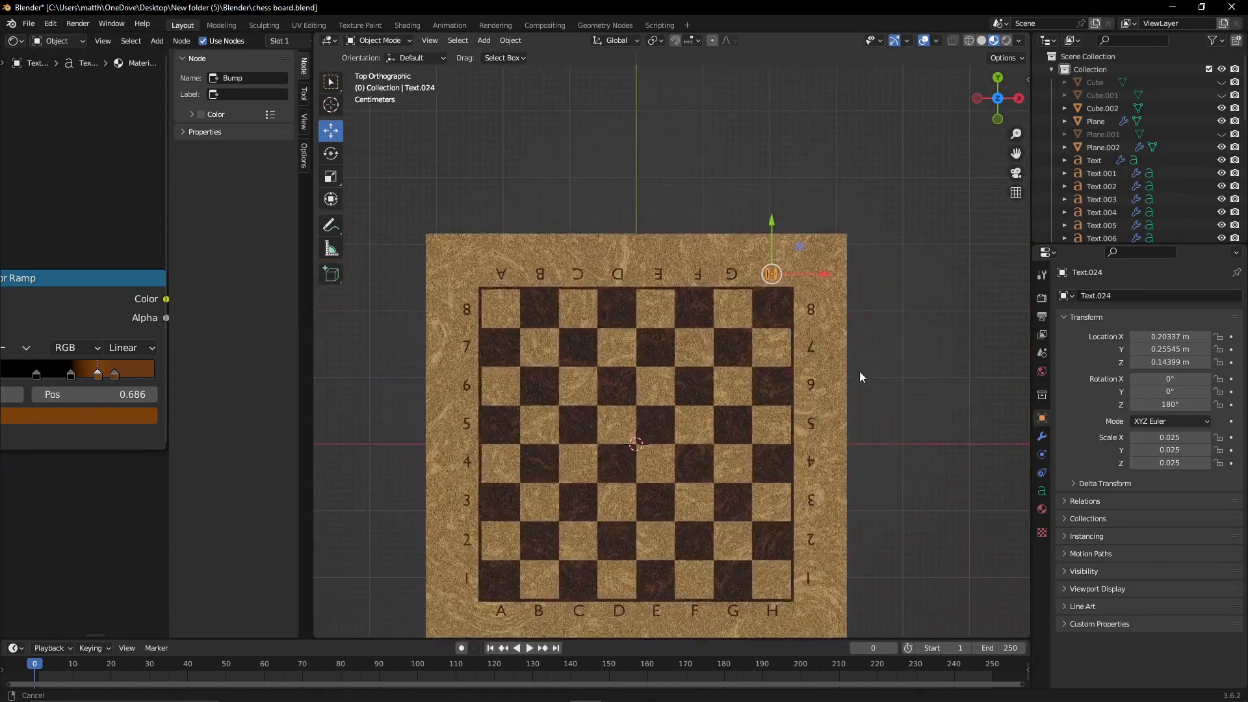
{"action": "scroll", "coordinate": [814, 285], "scroll_direction": "up", "scroll_amount": 3}
{"action": "left_click_drag", "start_coordinate": [614, 177], "coordinate": [630, 186]}
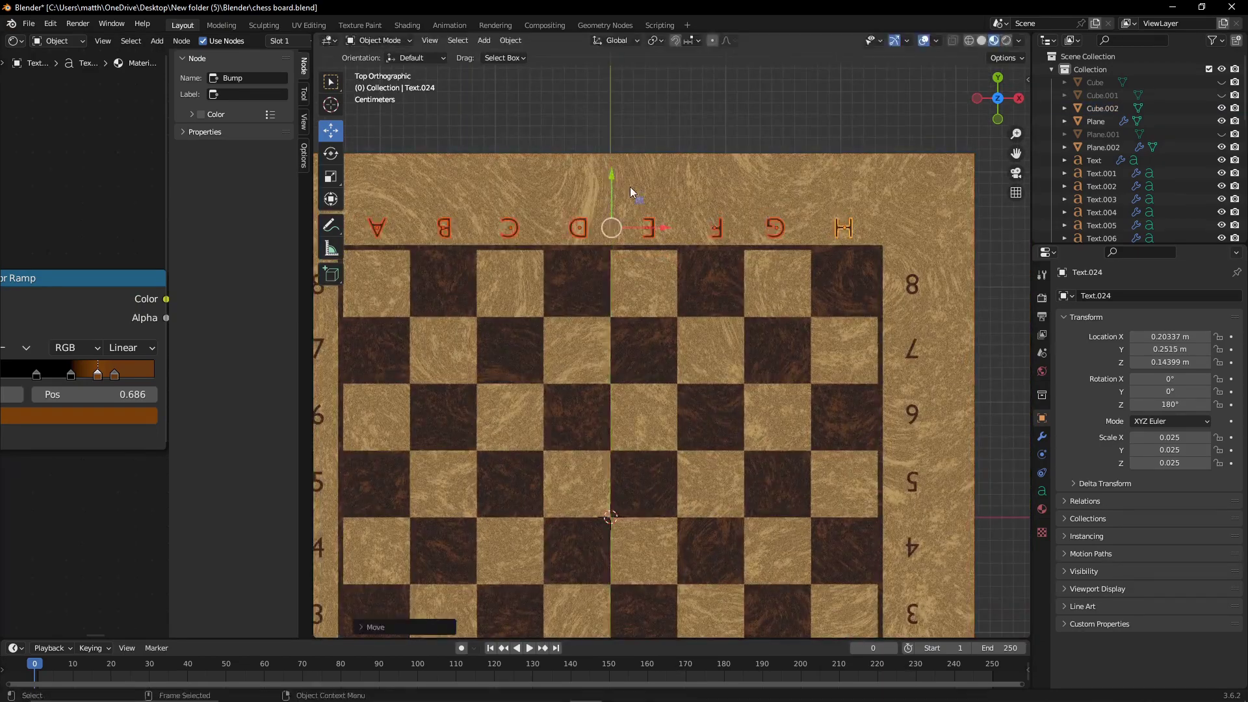
{"action": "left_click", "coordinate": [717, 227]}
{"action": "key", "text": "g"}
{"action": "key", "text": "x"}
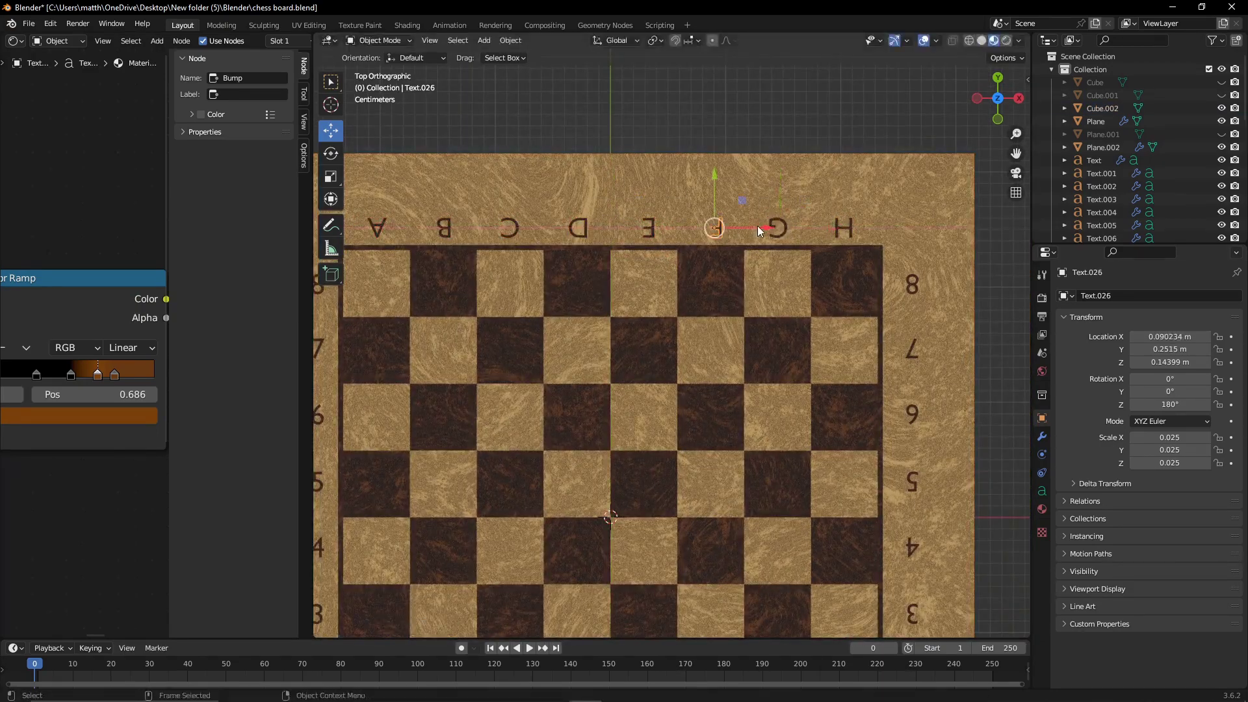
{"action": "left_click", "coordinate": [752, 227]}
{"action": "left_click", "coordinate": [654, 226]}
{"action": "key", "text": "g"}
{"action": "key", "text": "x"}
{"action": "left_click", "coordinate": [711, 311]}
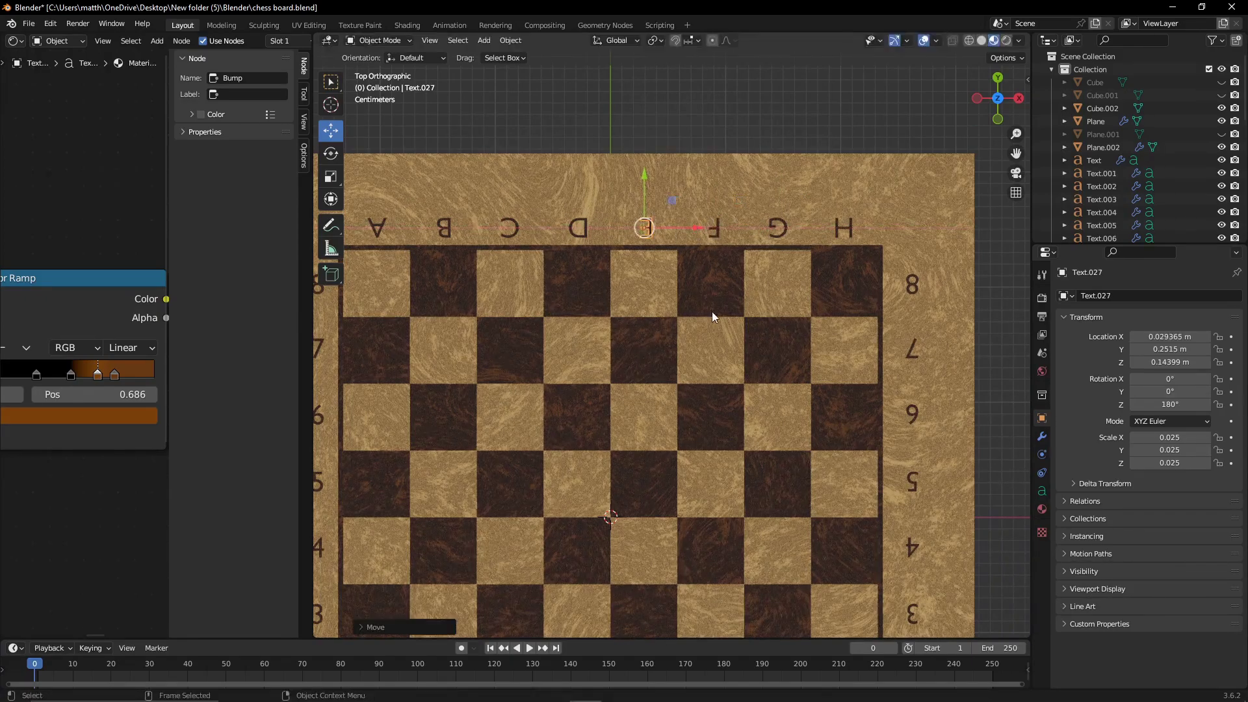
Nudge the right-side 1 label along X into alignment and view the board in perspective.
{"action": "scroll", "coordinate": [717, 400], "scroll_direction": "down", "scroll_amount": 3}
{"action": "scroll", "coordinate": [716, 403], "scroll_direction": "up", "scroll_amount": 3}
{"action": "left_click", "coordinate": [738, 504]}
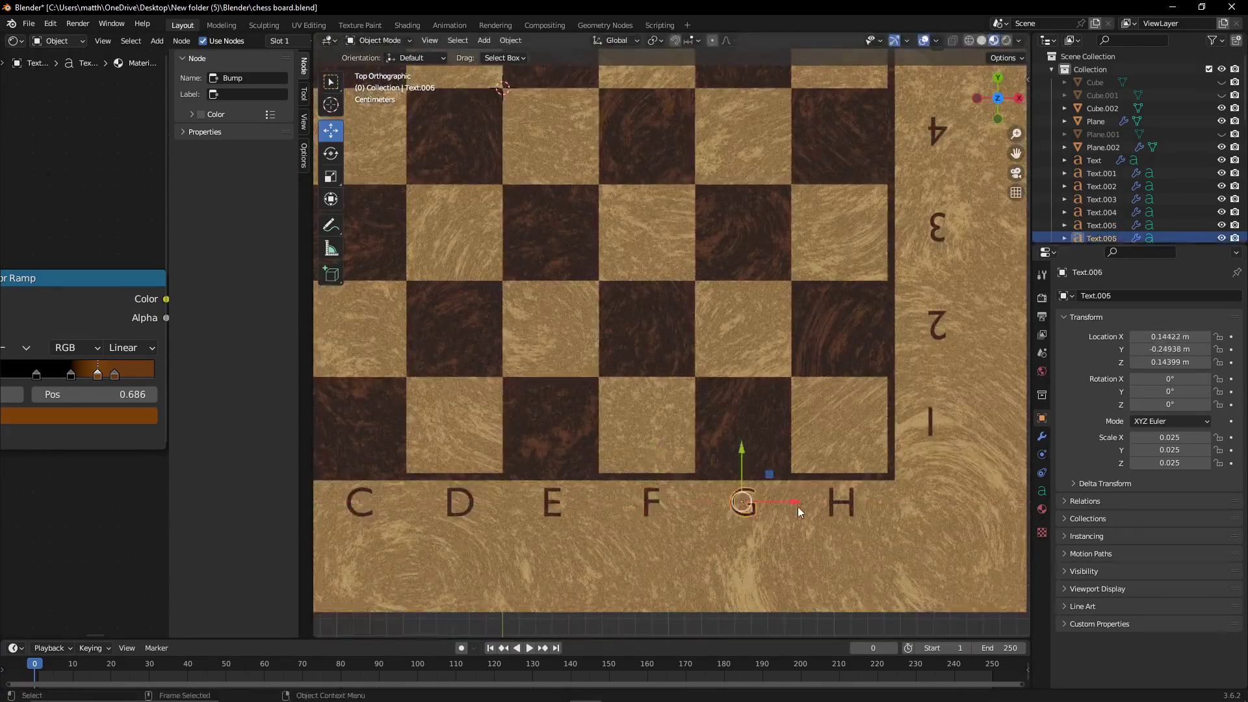
{"action": "scroll", "coordinate": [722, 517], "scroll_direction": "down", "scroll_amount": 5}
{"action": "left_click_drag", "start_coordinate": [704, 191], "coordinate": [704, 192]}
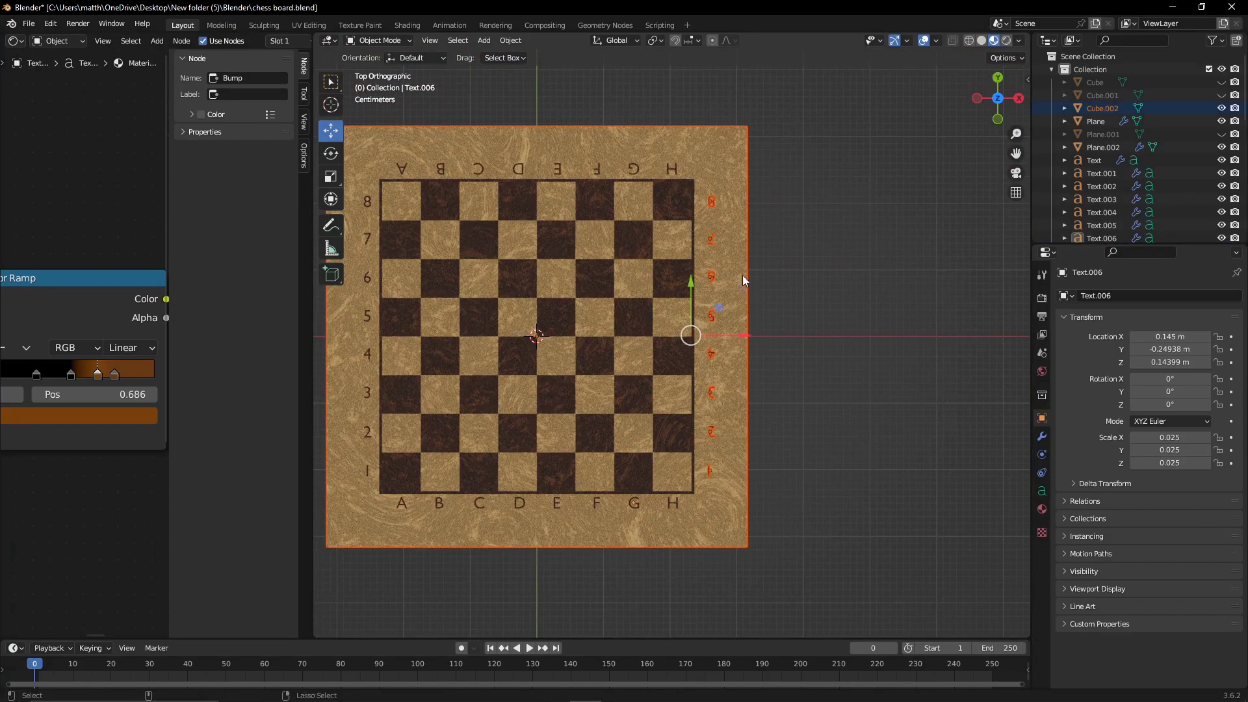
{"action": "scroll", "coordinate": [757, 377], "scroll_direction": "up", "scroll_amount": 3}
{"action": "scroll", "coordinate": [731, 377], "scroll_direction": "down", "scroll_amount": 3}
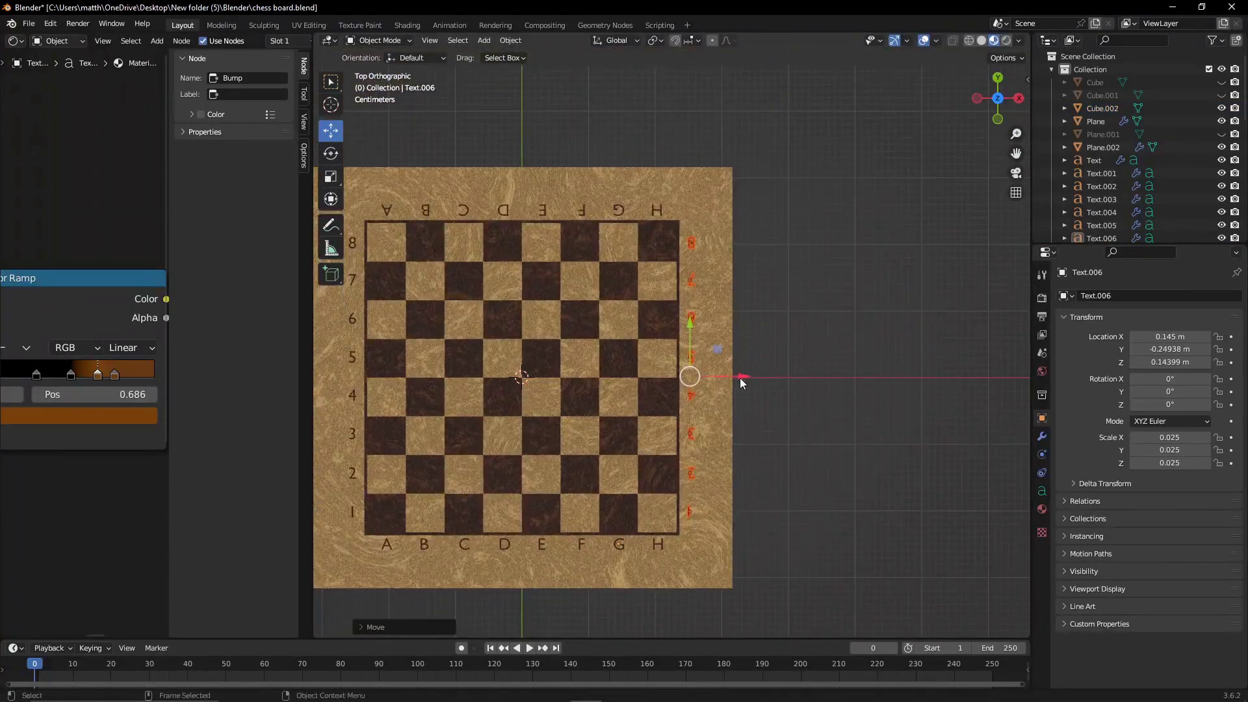
{"action": "left_click", "coordinate": [690, 489]}
{"action": "scroll", "coordinate": [701, 468], "scroll_direction": "up", "scroll_amount": 2}
{"action": "scroll", "coordinate": [701, 468], "scroll_direction": "up", "scroll_amount": 2}
{"action": "key", "text": "g"}
{"action": "key", "text": "x"}
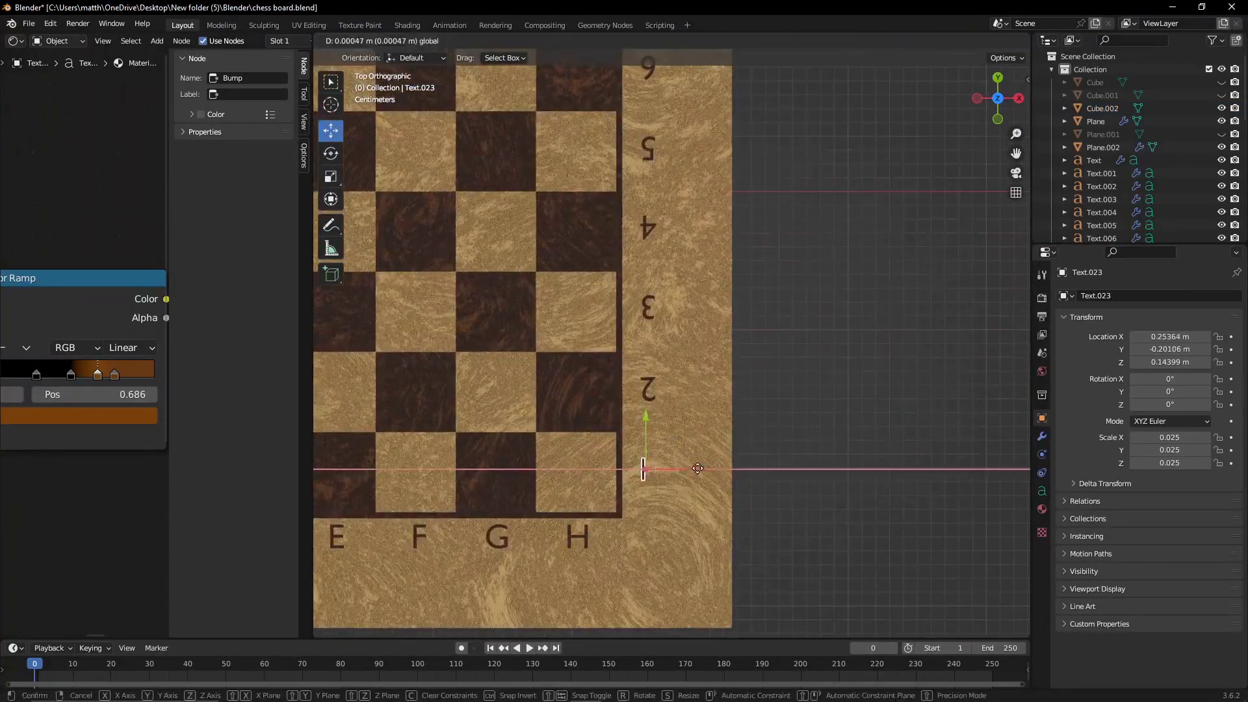
{"action": "left_click", "coordinate": [700, 468]}
{"action": "mouse_move", "coordinate": [738, 475]}
{"action": "middle_mouse_down"}
{"action": "mouse_move", "coordinate": [711, 465]}
{"action": "mouse_move", "coordinate": [992, 466]}
{"action": "middle_mouse_up"}
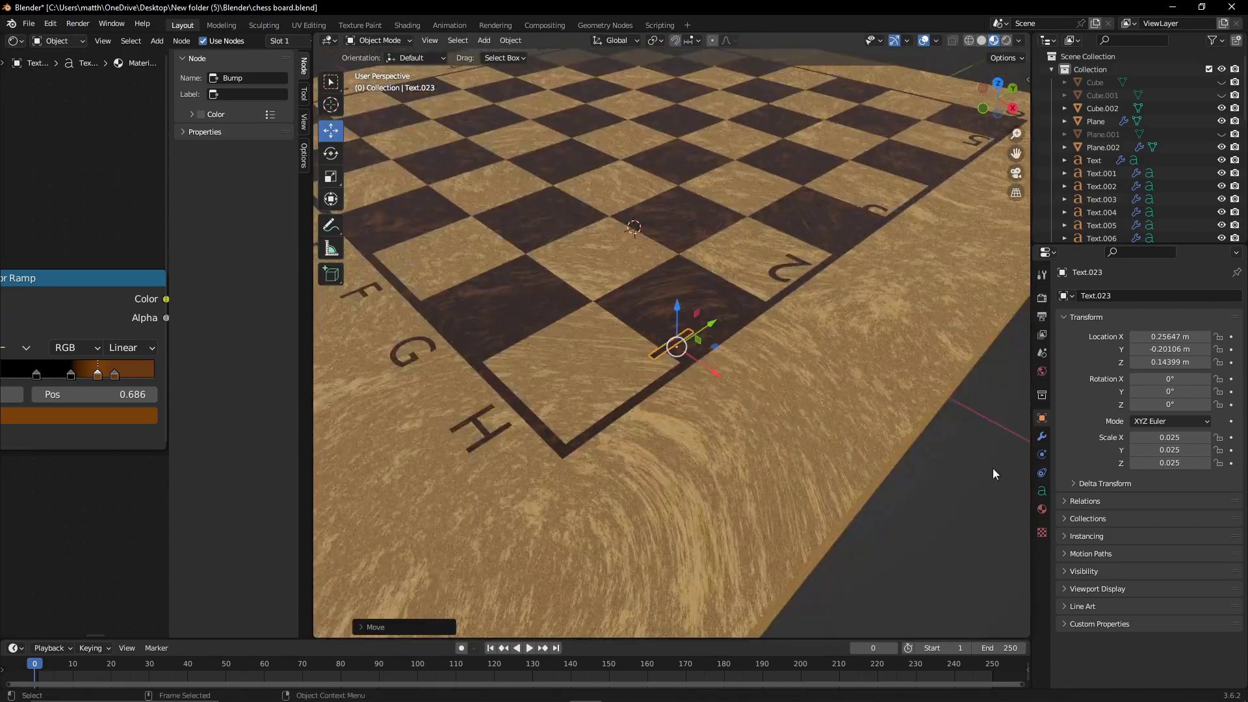
Shrinkwrap the right-side rank labels 2 through 5 onto Cube.002 with a 0.001 m offset.
{"action": "left_click", "coordinate": [1042, 437]}
{"action": "left_click", "coordinate": [786, 270]}
{"action": "middle_click_drag", "start_coordinate": [787, 270], "coordinate": [629, 451]}
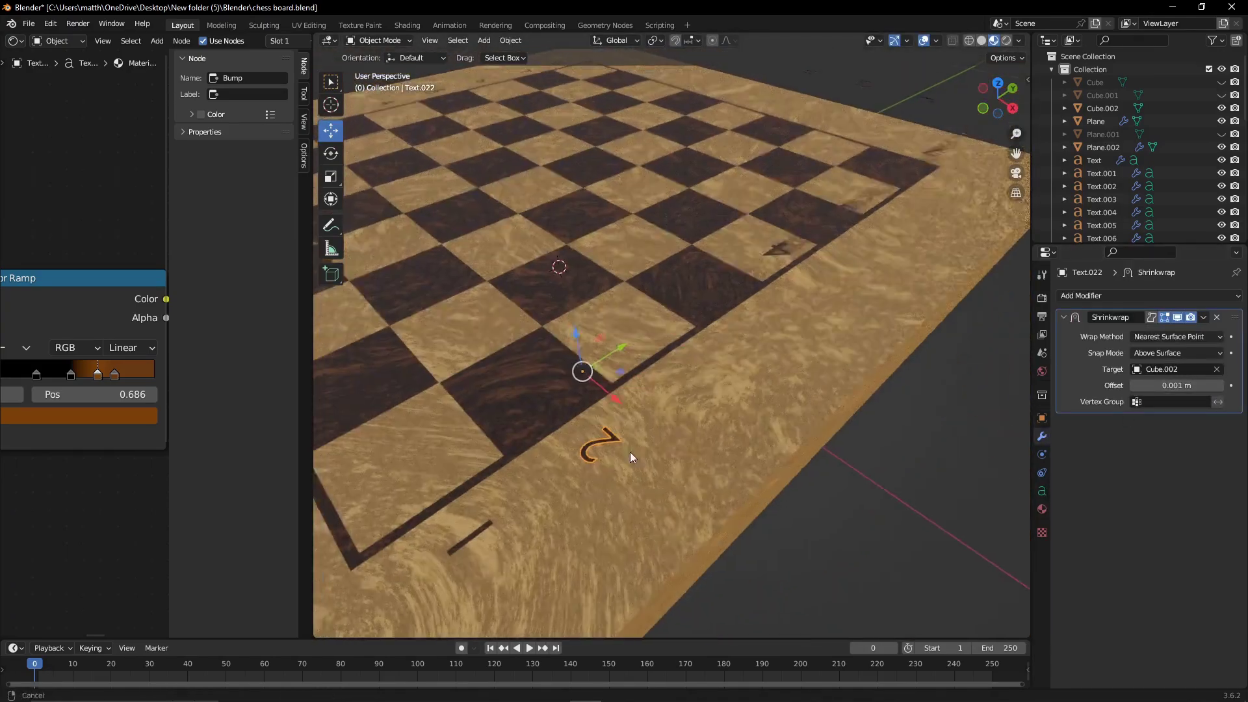
{"action": "scroll", "coordinate": [630, 451], "scroll_direction": "up", "scroll_amount": 2}
{"action": "key", "text": "KP_7"}
{"action": "left_click", "coordinate": [530, 286]}
{"action": "key", "text": "KP_Decimal"}
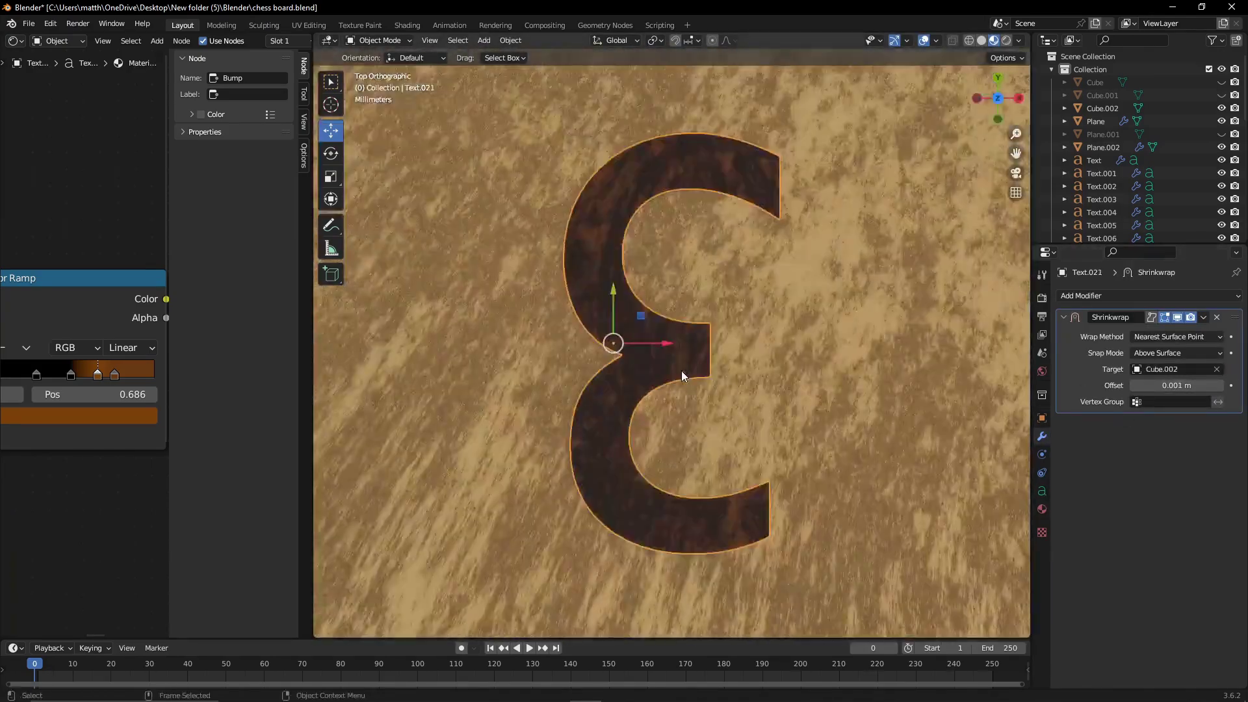
{"action": "scroll", "coordinate": [682, 370], "scroll_direction": "down", "scroll_amount": 8}
{"action": "left_click", "coordinate": [656, 316]}
{"action": "middle_click_drag", "start_coordinate": [656, 316], "coordinate": [649, 533], "text": "shift"}
{"action": "left_click", "coordinate": [652, 354]}
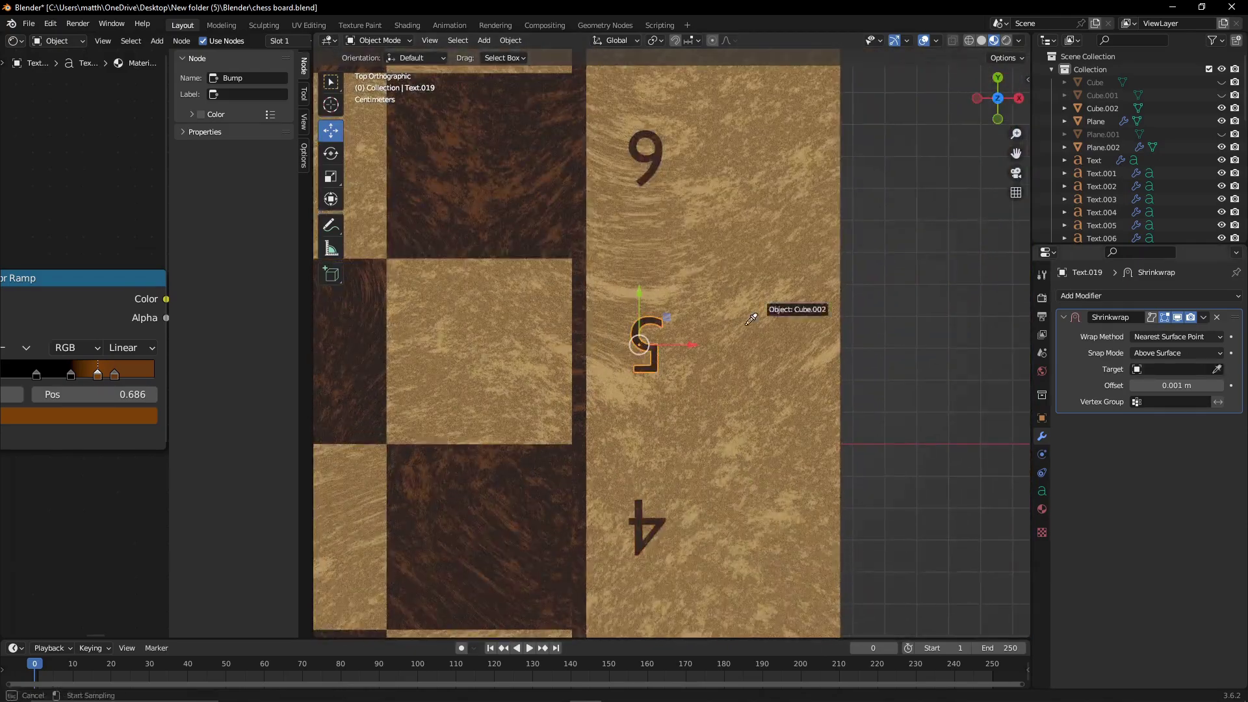
Shrinkwrap the upper rank labels 7 and 8 onto Cube.002 with a 0.001 m offset.
{"action": "middle_click_drag", "start_coordinate": [644, 154], "coordinate": [624, 342], "text": "shift"}
{"action": "middle_click_drag", "start_coordinate": [692, 283], "coordinate": [703, 389], "text": "shift"}
{"action": "left_click", "coordinate": [634, 283]}
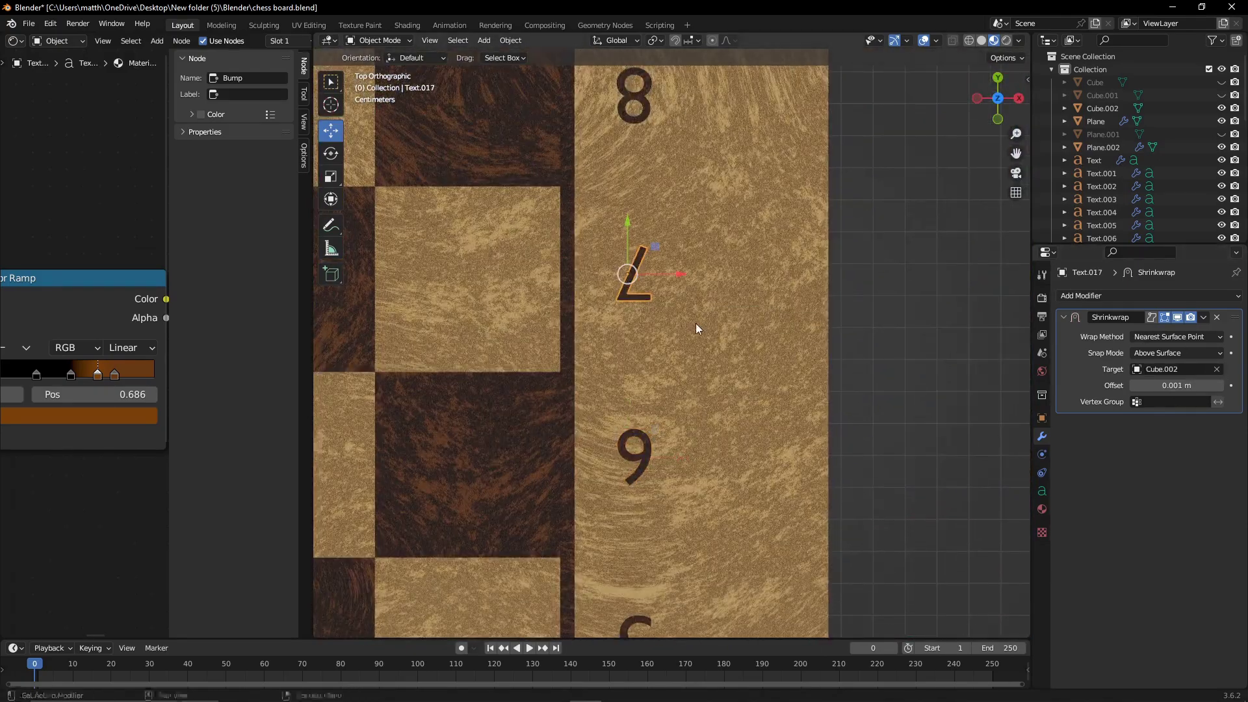
{"action": "middle_click_drag", "start_coordinate": [671, 95], "coordinate": [662, 345], "text": "shift"}
{"action": "left_click", "coordinate": [662, 345]}
Shrinkwrap the top-row letters H, G, F and E onto Cube.002.
{"action": "middle_click_drag", "start_coordinate": [484, 197], "coordinate": [653, 314], "text": "shift"}
{"action": "left_click", "coordinate": [653, 314]}
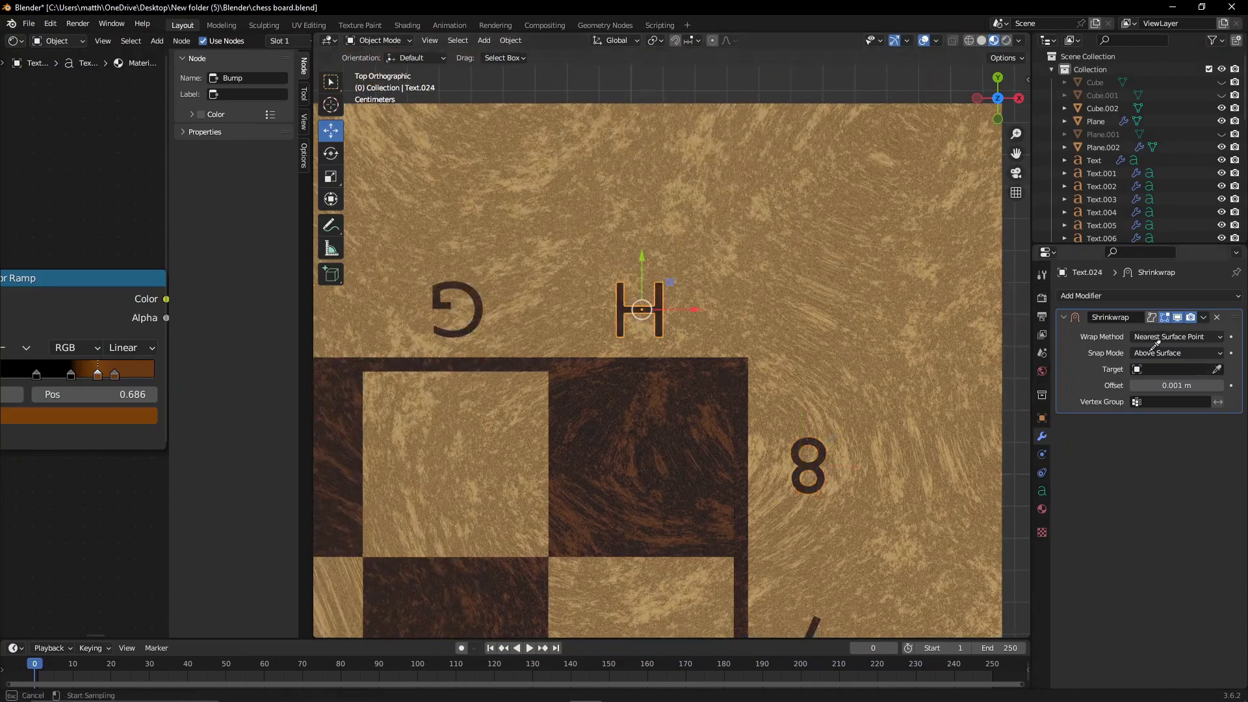
{"action": "middle_click_drag", "start_coordinate": [480, 306], "coordinate": [641, 334], "text": "shift"}
{"action": "left_click", "coordinate": [641, 334]}
{"action": "middle_click_drag", "start_coordinate": [455, 324], "coordinate": [624, 327], "text": "shift"}
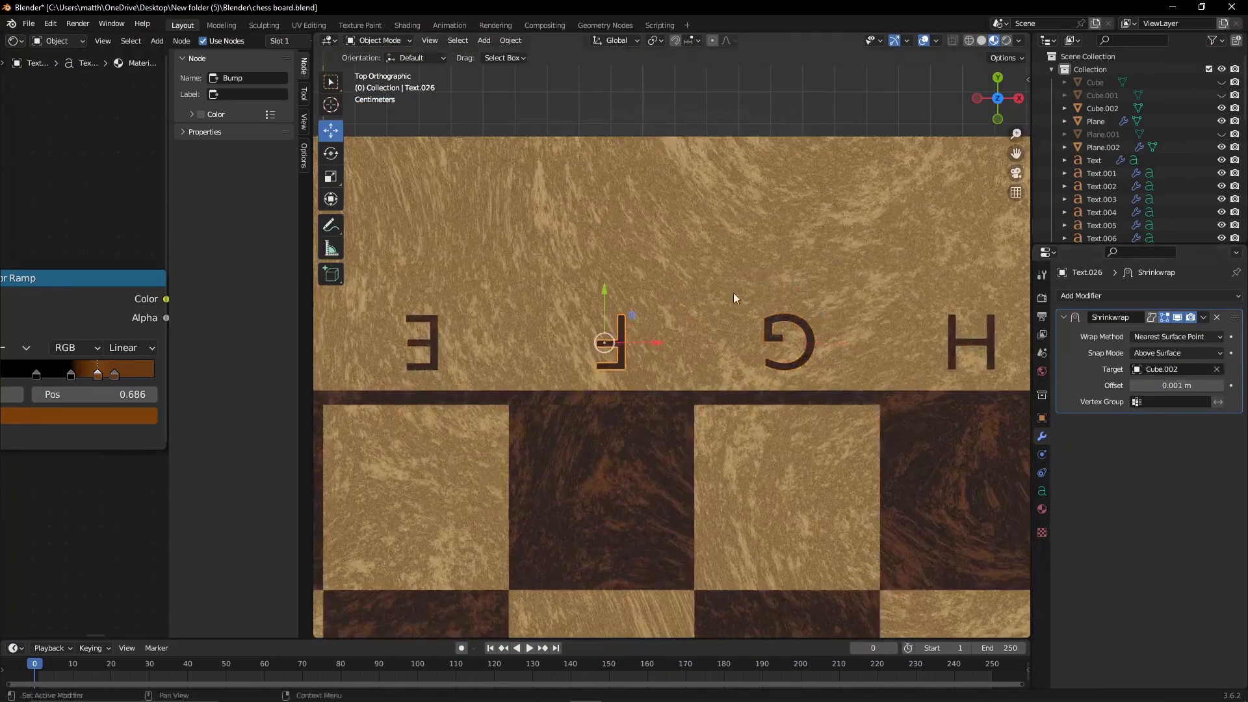
{"action": "middle_click_drag", "start_coordinate": [431, 328], "coordinate": [593, 328], "text": "shift"}
{"action": "left_click", "coordinate": [593, 328]}
Shrinkwrap the remaining top-row letters D, C, B and A onto Cube.002.
{"action": "left_click", "coordinate": [593, 338]}
{"action": "mouse_move", "coordinate": [421, 338]}
{"action": "middle_mouse_down", "text": "shift"}
{"action": "mouse_move", "coordinate": [593, 338]}
{"action": "mouse_move", "coordinate": [651, 319]}
{"action": "middle_mouse_up", "text": "shift"}
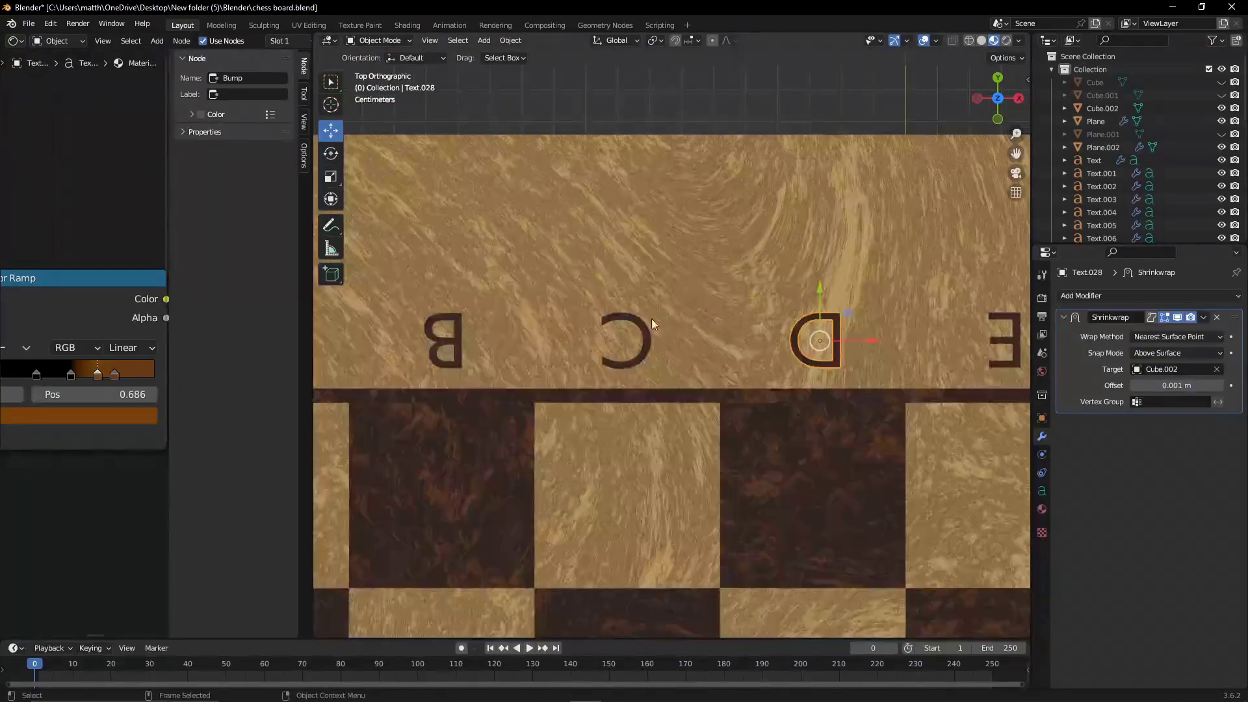
{"action": "left_click", "coordinate": [651, 318]}
{"action": "middle_click_drag", "start_coordinate": [458, 330], "coordinate": [630, 330], "text": "shift"}
{"action": "left_click", "coordinate": [631, 329]}
{"action": "left_click", "coordinate": [1213, 368]}
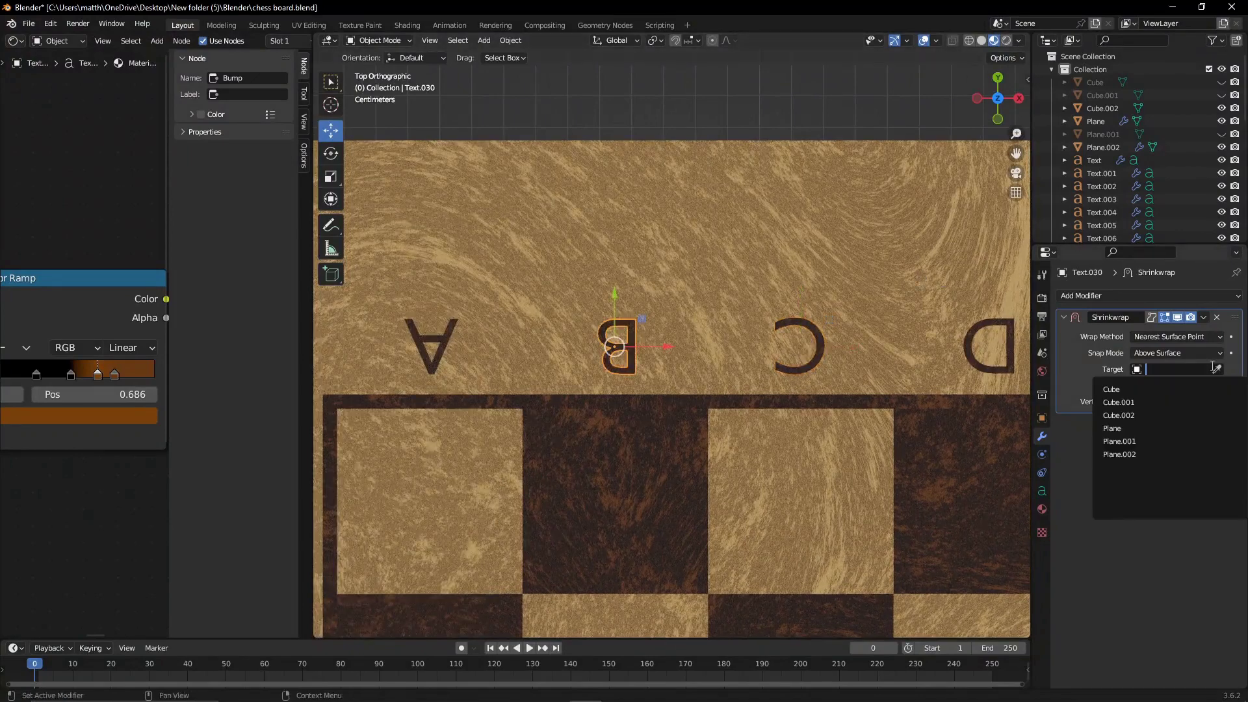
{"action": "middle_click_drag", "start_coordinate": [431, 345], "coordinate": [562, 323], "text": "shift"}
{"action": "left_click", "coordinate": [562, 323]}
{"action": "mouse_move", "coordinate": [868, 290]}
{"action": "middle_mouse_down"}
{"action": "mouse_move", "coordinate": [831, 284]}
{"action": "mouse_move", "coordinate": [883, 288]}
{"action": "mouse_move", "coordinate": [894, 184]}
{"action": "mouse_move", "coordinate": [922, 213]}
{"action": "mouse_move", "coordinate": [876, 224]}
{"action": "middle_mouse_up"}
Orbit and zoom the widened viewport to inspect the finished chessboard from above and behind.
{"action": "scroll", "coordinate": [876, 223], "scroll_direction": "down", "scroll_amount": 5}
{"action": "scroll", "coordinate": [914, 278], "scroll_direction": "up", "scroll_amount": 5}
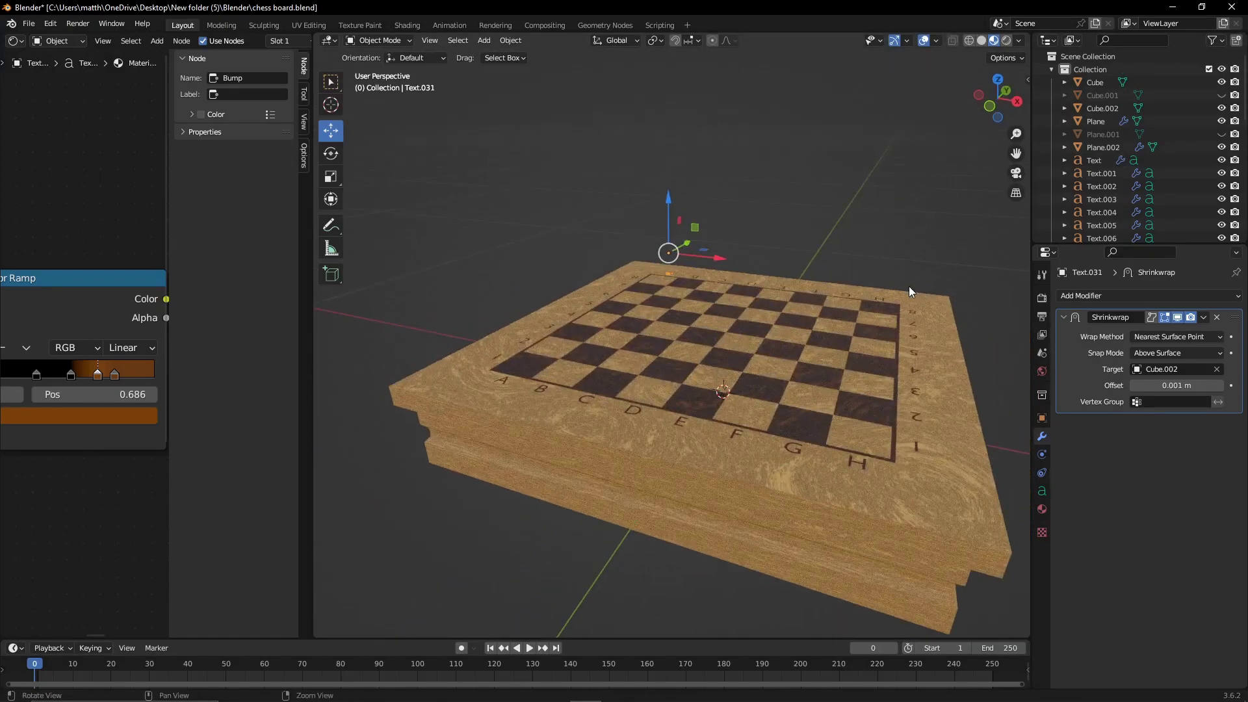
{"action": "middle_click_drag", "start_coordinate": [908, 286], "coordinate": [912, 283]}
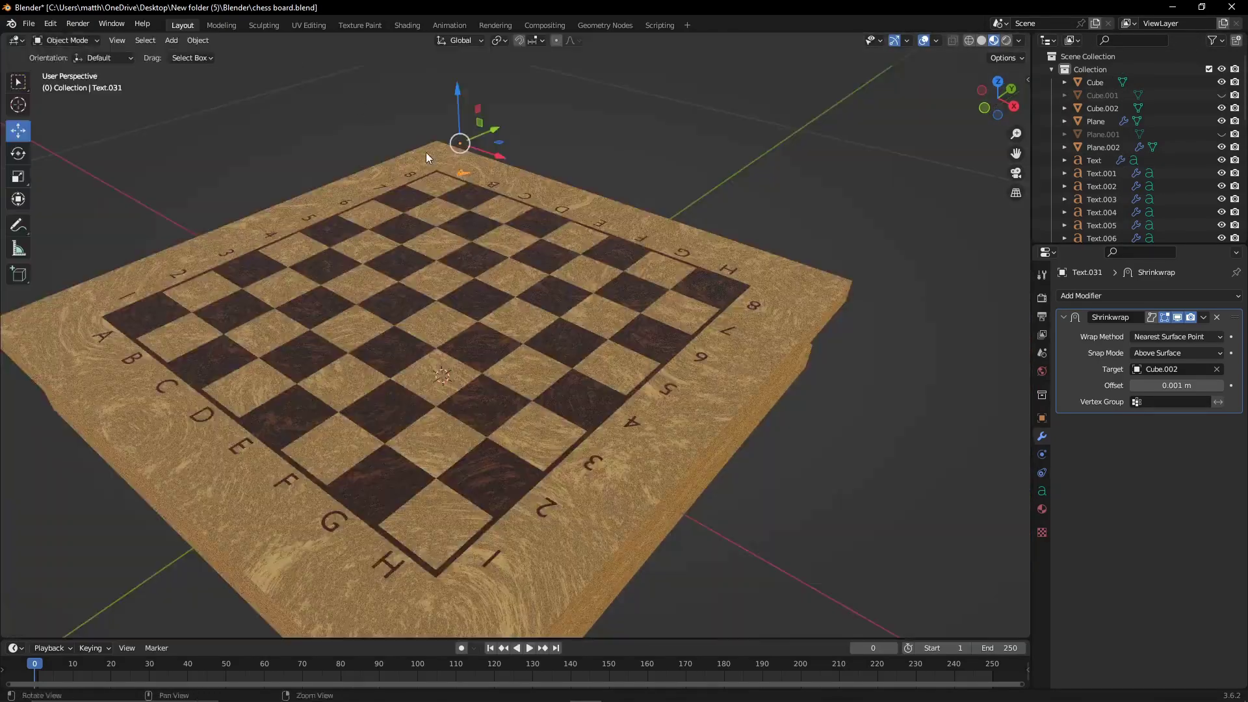
{"action": "middle_click_drag", "start_coordinate": [426, 157], "coordinate": [198, 161]}
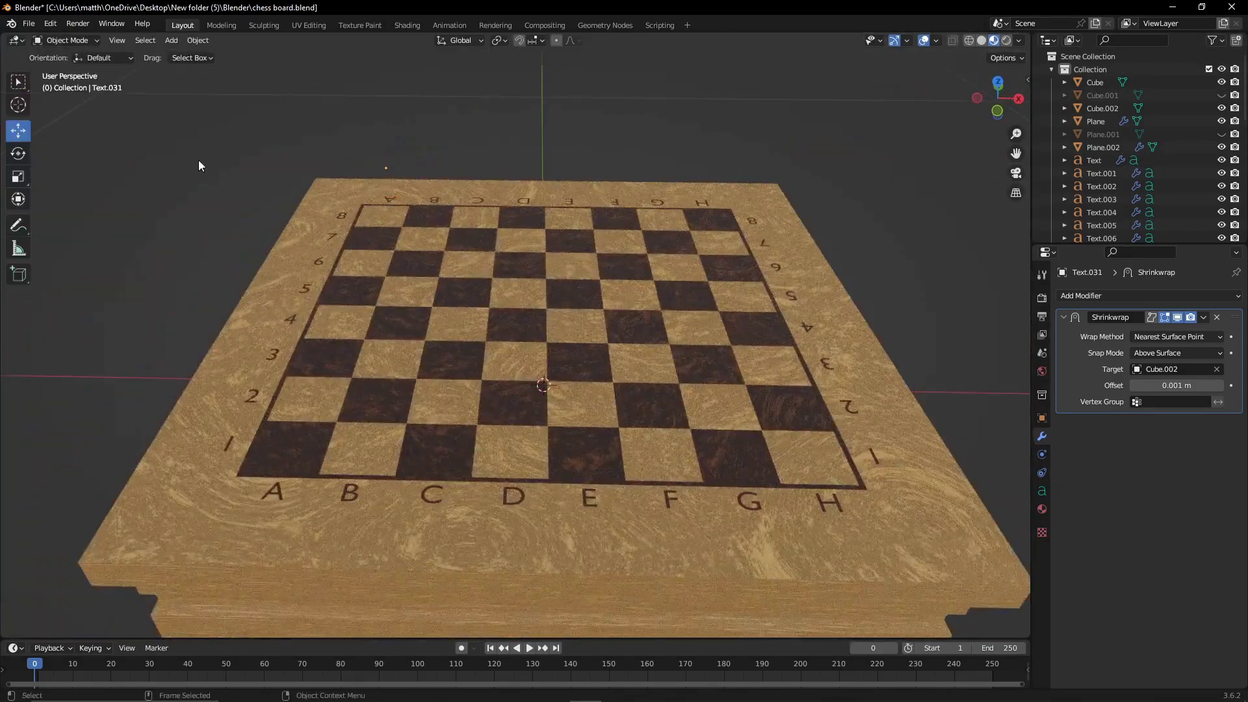
{"action": "scroll", "coordinate": [197, 161], "scroll_direction": "down", "scroll_amount": 3}
{"action": "left_click_drag", "start_coordinate": [995, 103], "coordinate": [975, 119]}
{"action": "middle_click_drag", "start_coordinate": [974, 120], "coordinate": [779, 217]}
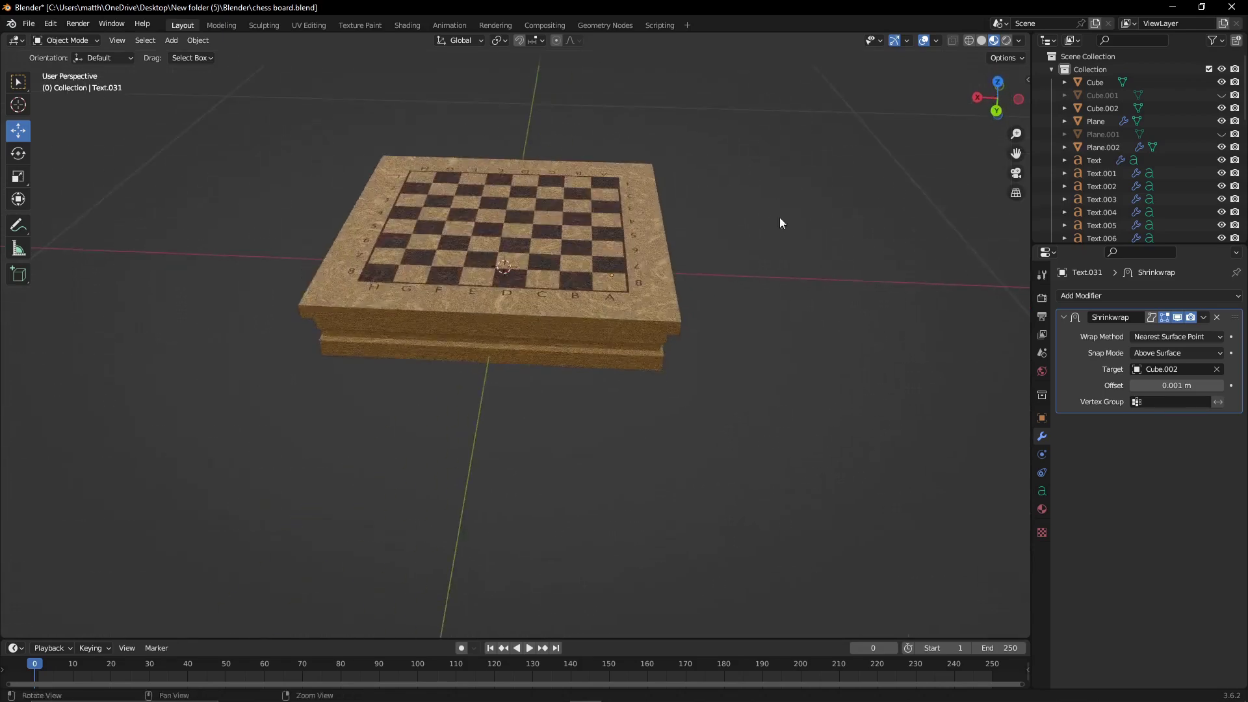
{"action": "scroll", "coordinate": [792, 247], "scroll_direction": "up", "scroll_amount": 4}
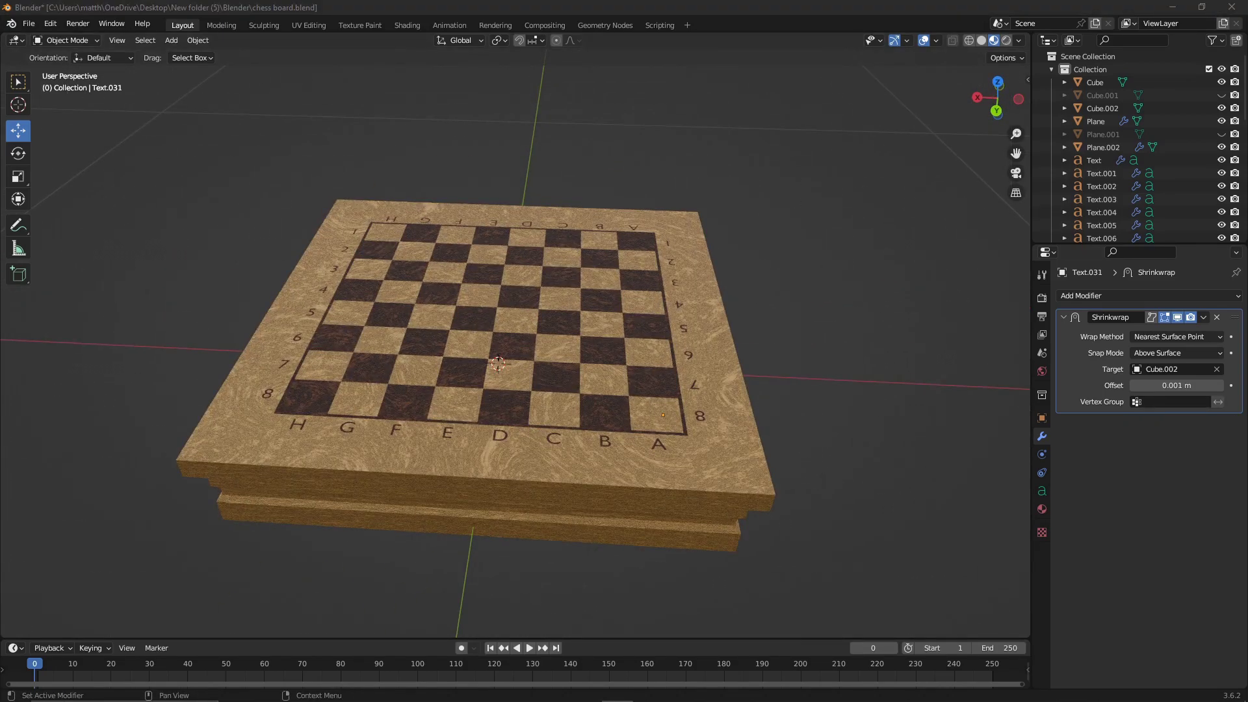